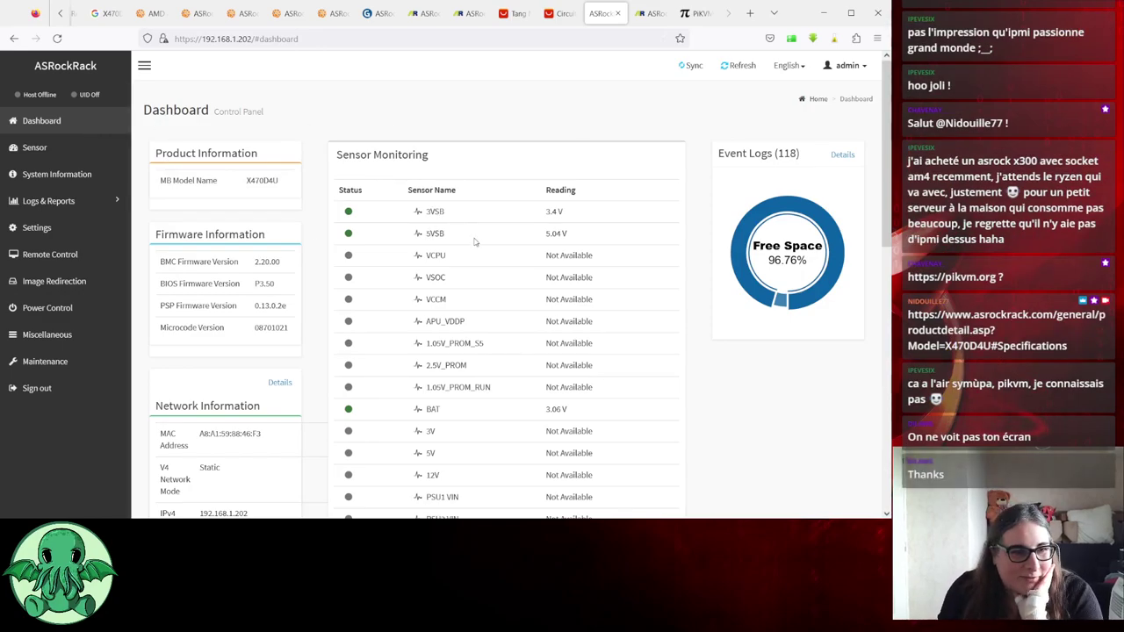
Sign out of the ASRockRack management session and confirm the sign-out
{"action": "left_click", "coordinate": [848, 65]}
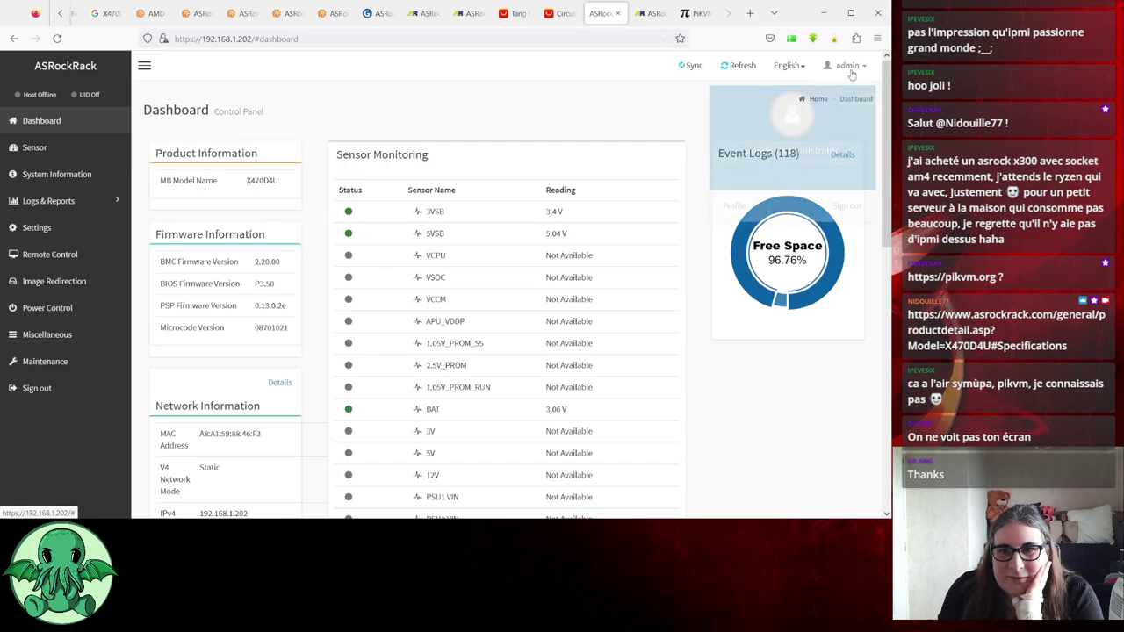
{"action": "left_click", "coordinate": [847, 201]}
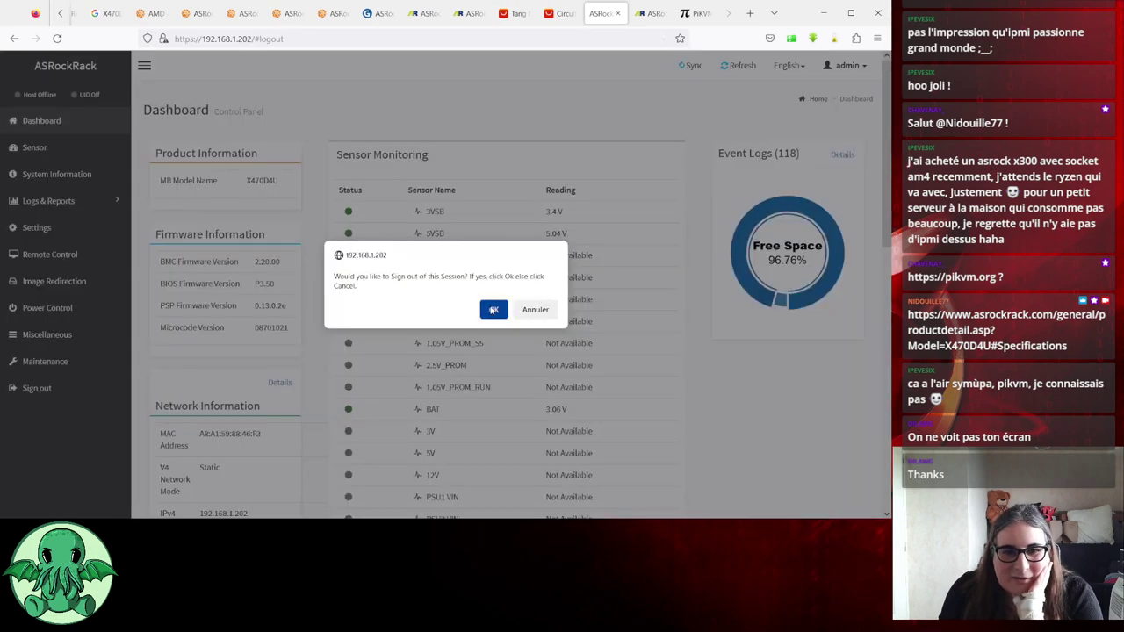
{"action": "left_click", "coordinate": [490, 307]}
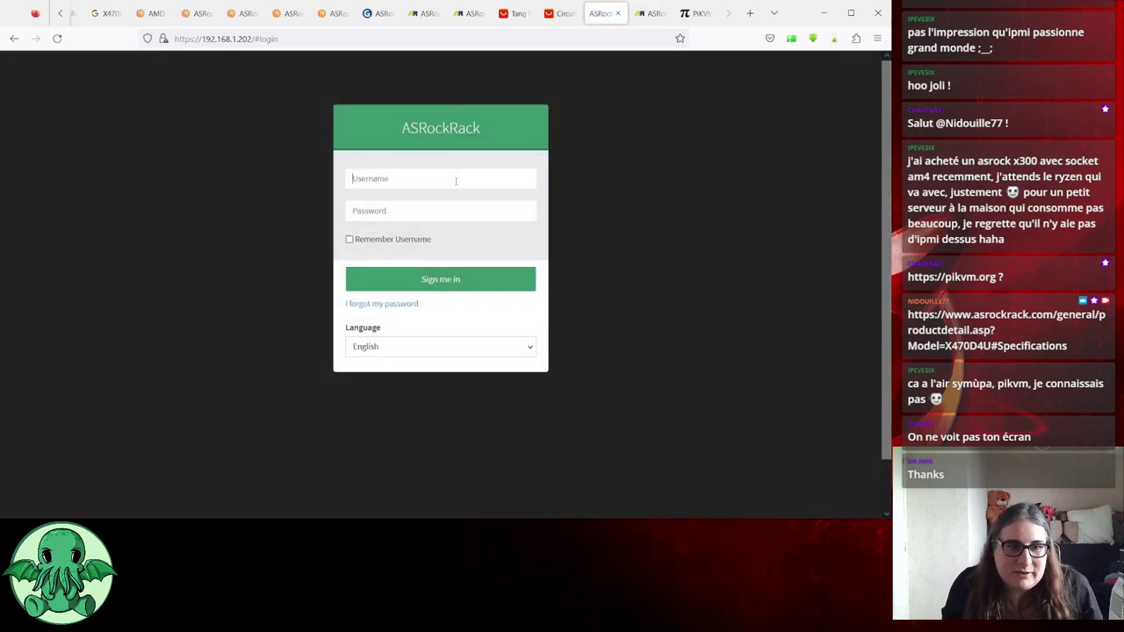
Sign in to the ASRockRack management interface with the username admin and the account password
{"action": "type", "text": "admin"}
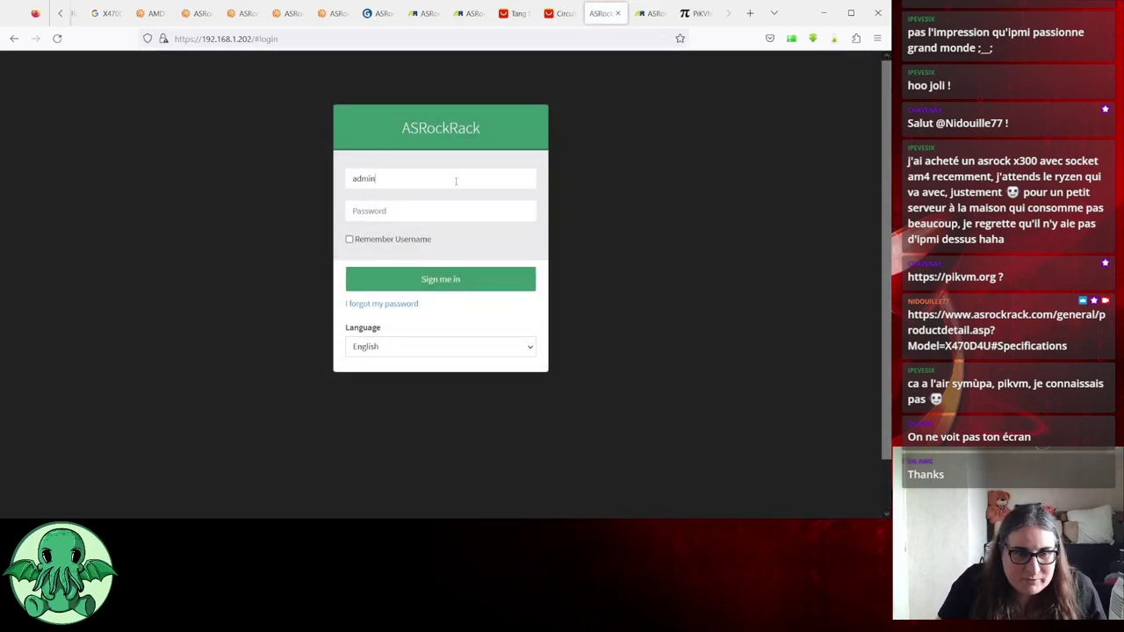
{"action": "key", "text": "Tab"}
{"action": "type", "text": "••"}
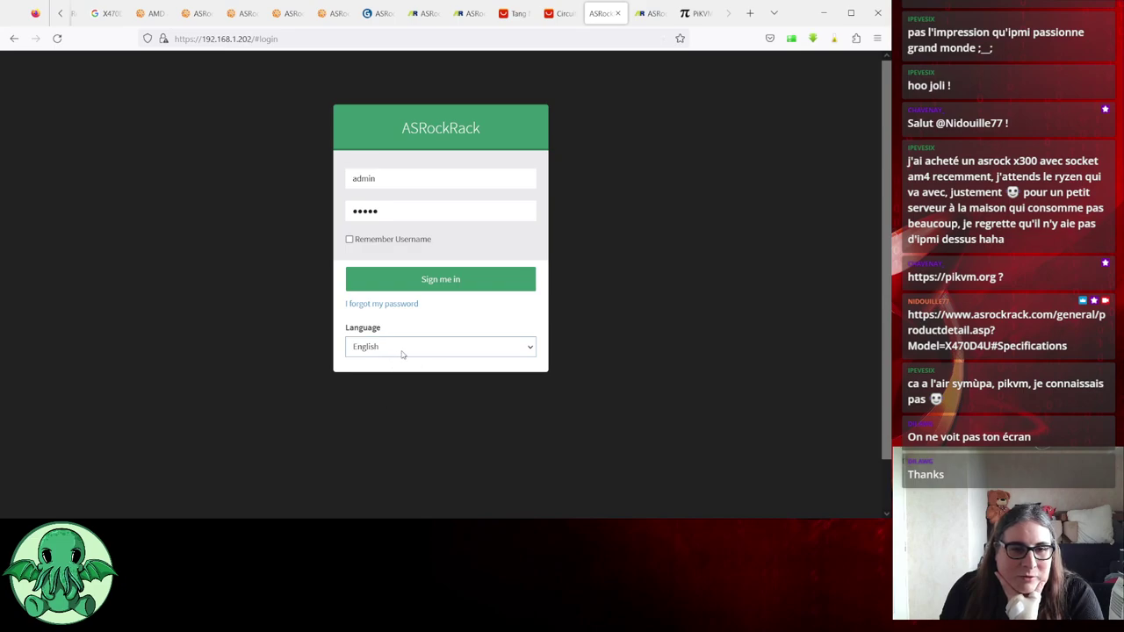
{"action": "left_click", "coordinate": [435, 280]}
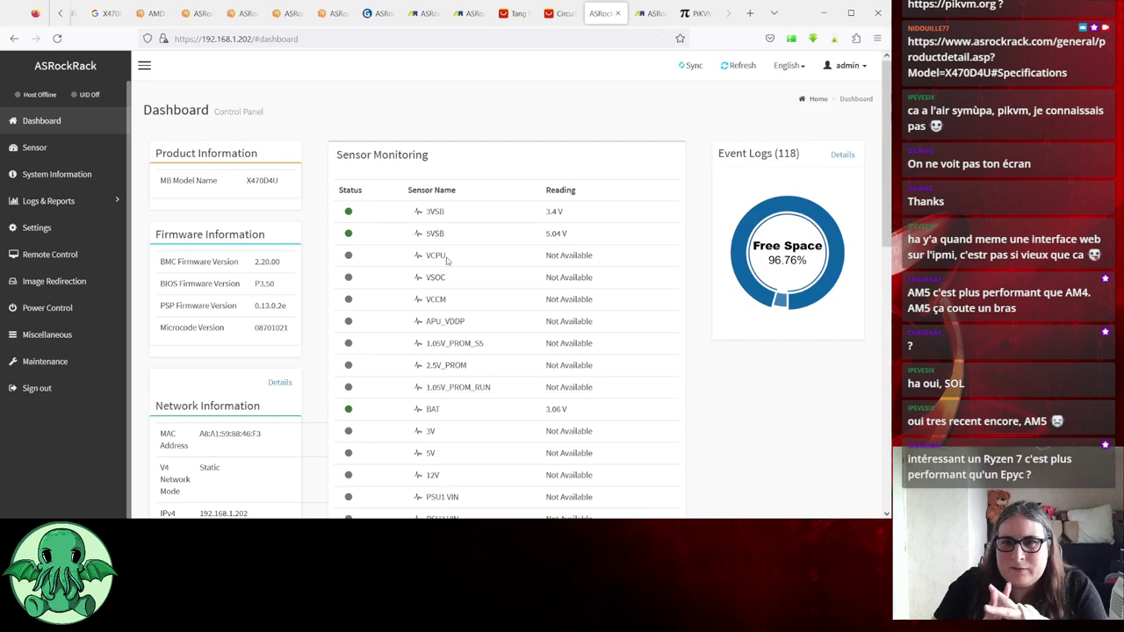
Search the web for "epyc zen1" in a new tab and open the WikiChip "EPYC - AMD" result
{"action": "left_click", "coordinate": [750, 13]}
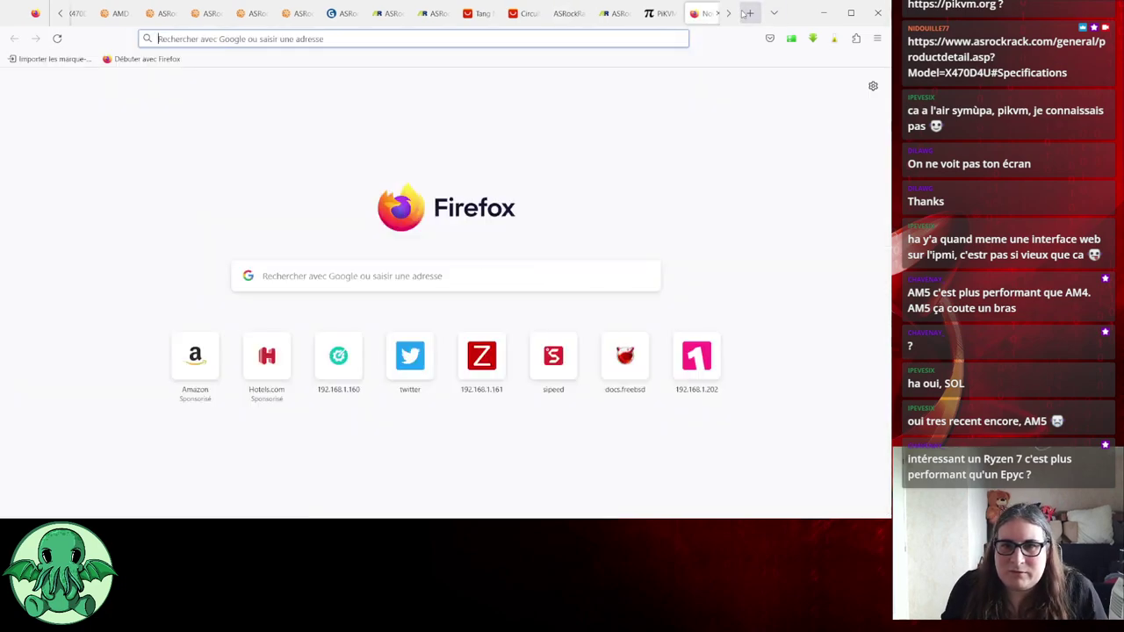
{"action": "left_click", "coordinate": [591, 39]}
{"action": "type", "text": "ep"}
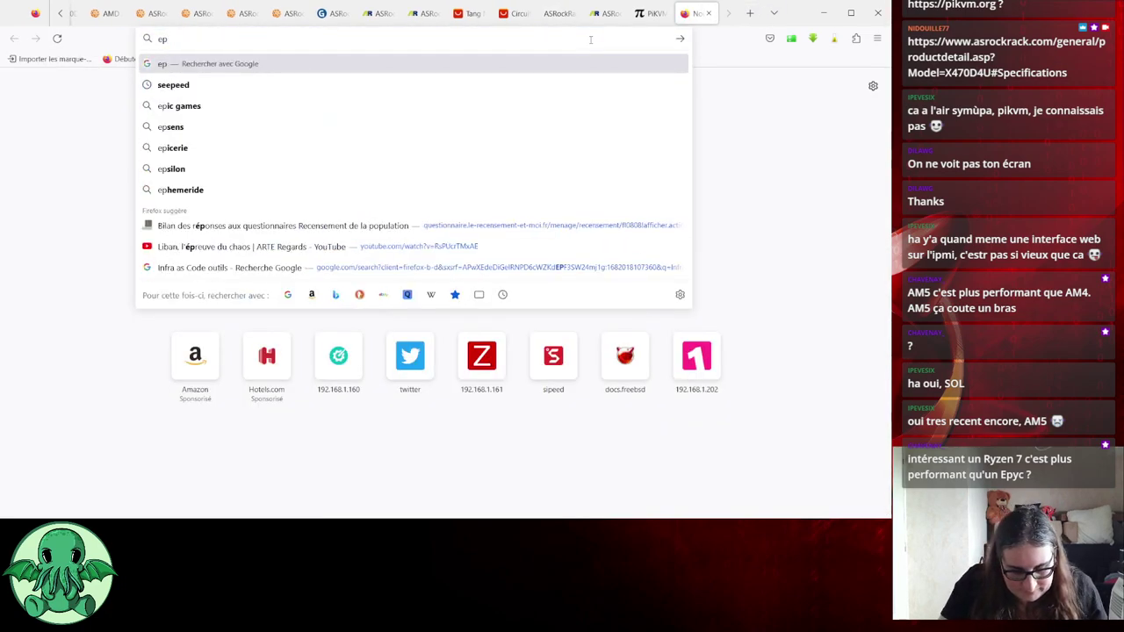
{"action": "type", "text": "yc zen1"}
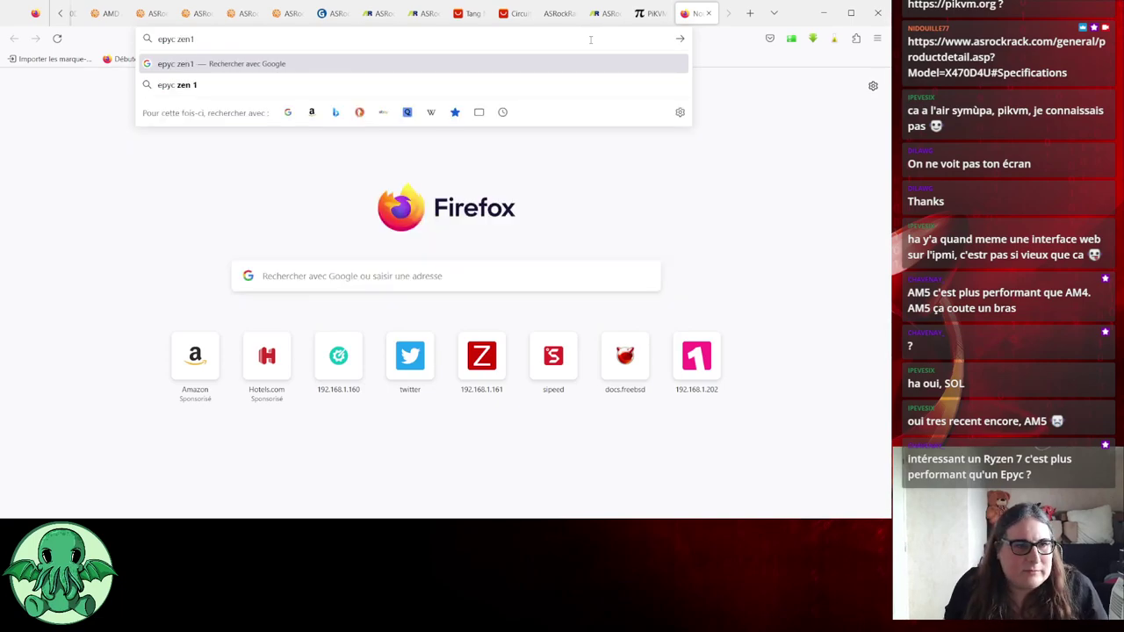
{"action": "key", "text": "Return"}
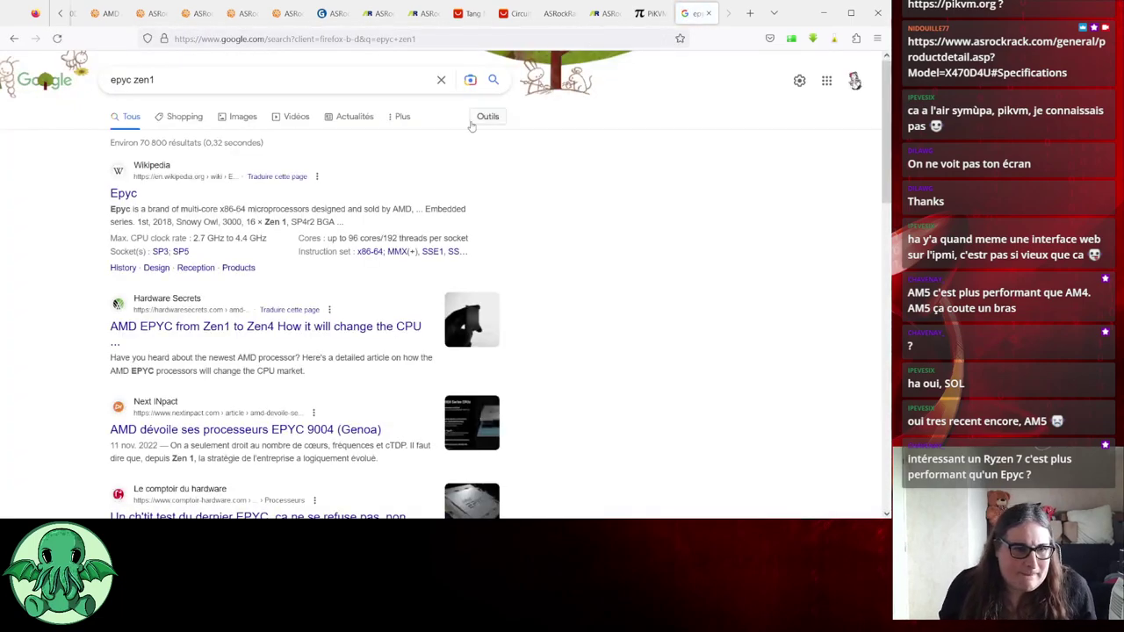
{"action": "scroll", "coordinate": [123, 198], "scroll_direction": "down", "scroll_amount": 5}
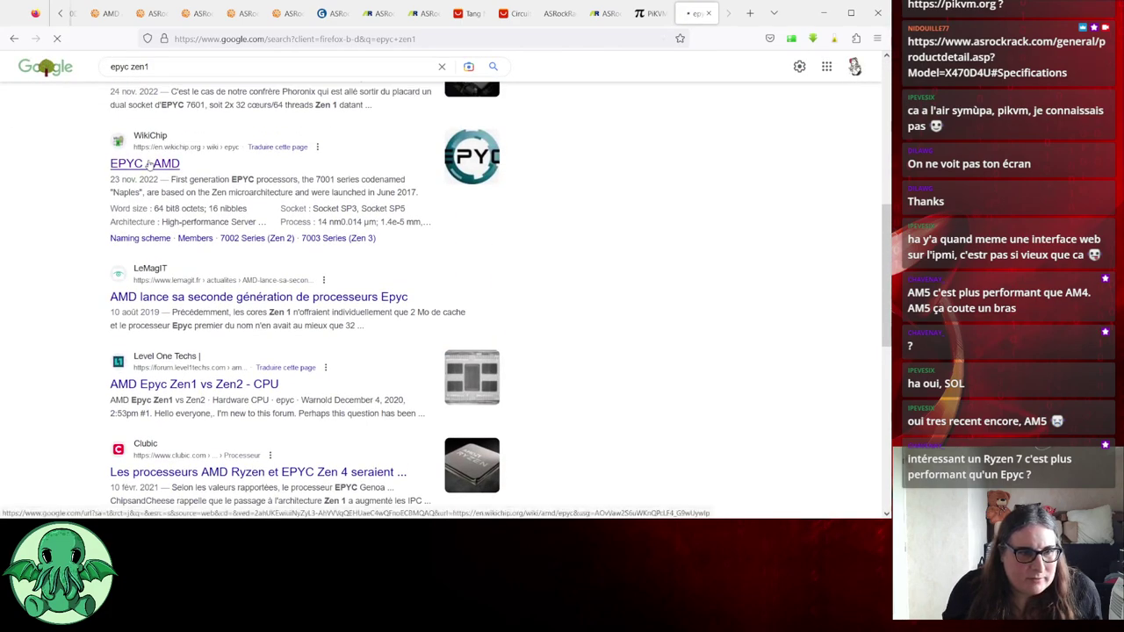
{"action": "left_click", "coordinate": [150, 165]}
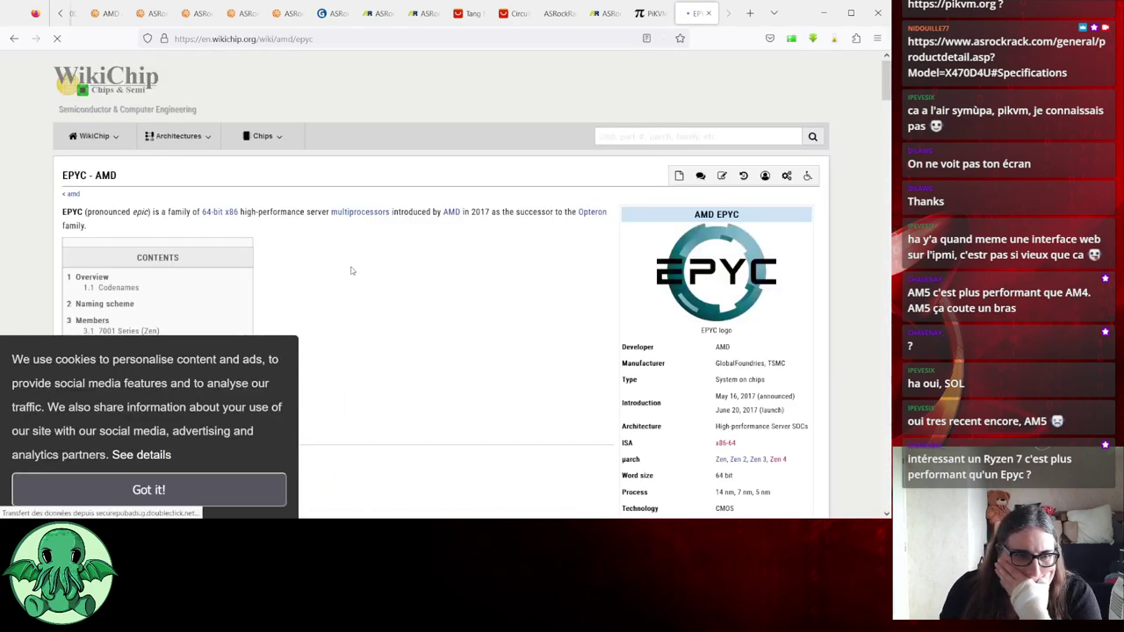
Go to the Codenames table of the EPYC article, dismissing the cookie notice and the advertisement
{"action": "scroll", "coordinate": [350, 271], "scroll_direction": "down", "scroll_amount": 2}
{"action": "left_click", "coordinate": [211, 489]}
{"action": "scroll", "coordinate": [351, 304], "scroll_direction": "down", "scroll_amount": 5}
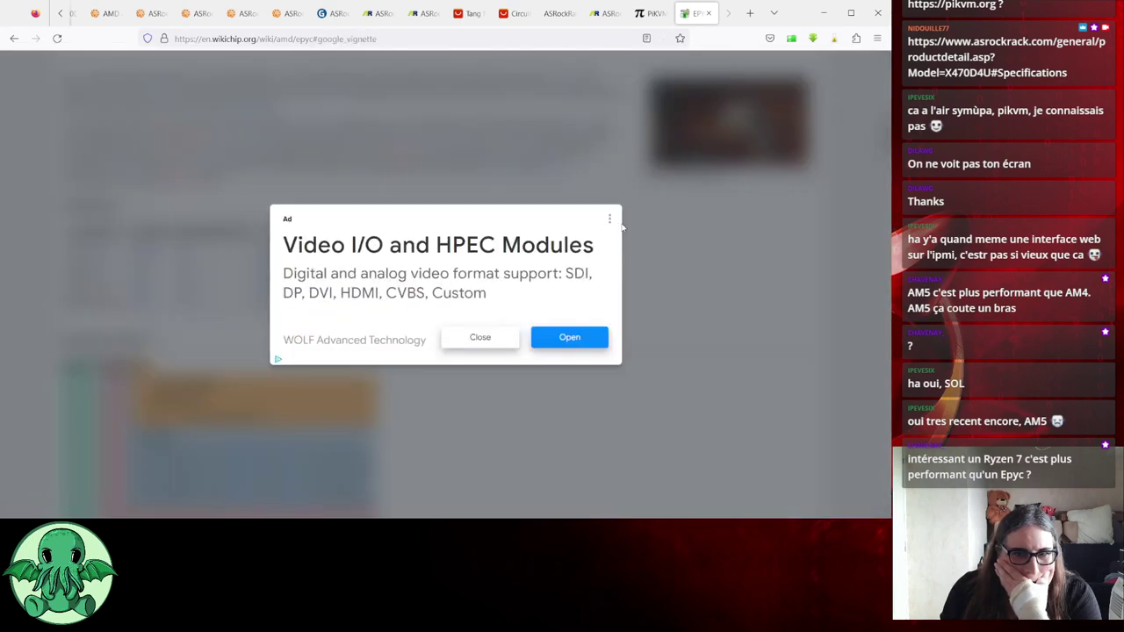
{"action": "left_click", "coordinate": [622, 227]}
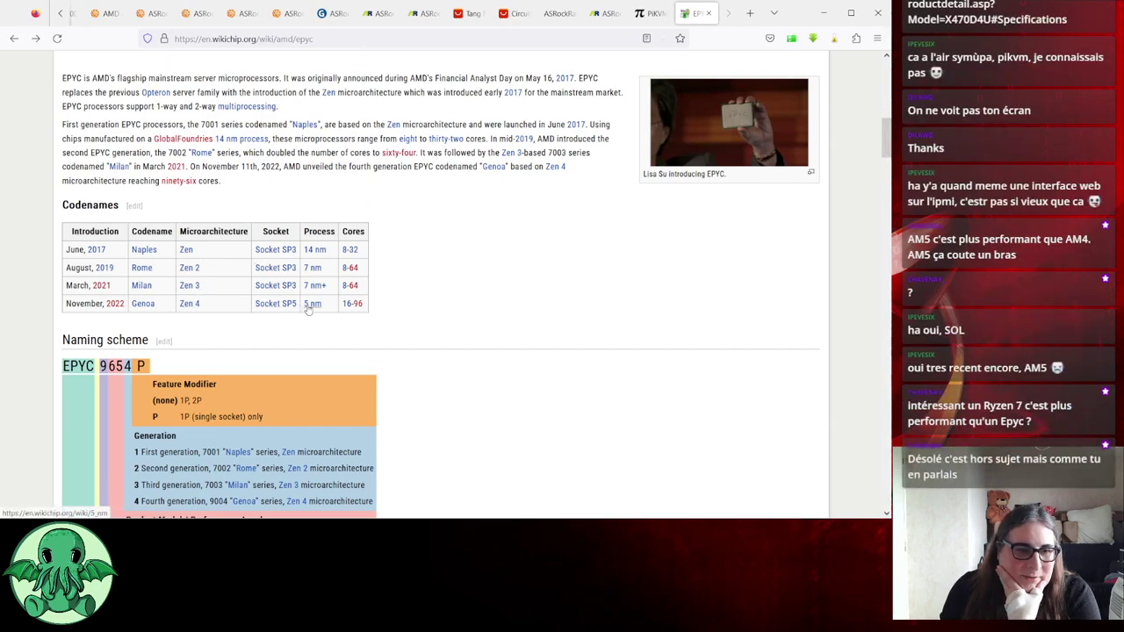
Open the Zen, Zen 2, Naples and Rome pages from the Codenames table in separate background tabs
{"action": "middle_click", "coordinate": [187, 252]}
{"action": "middle_click", "coordinate": [190, 268]}
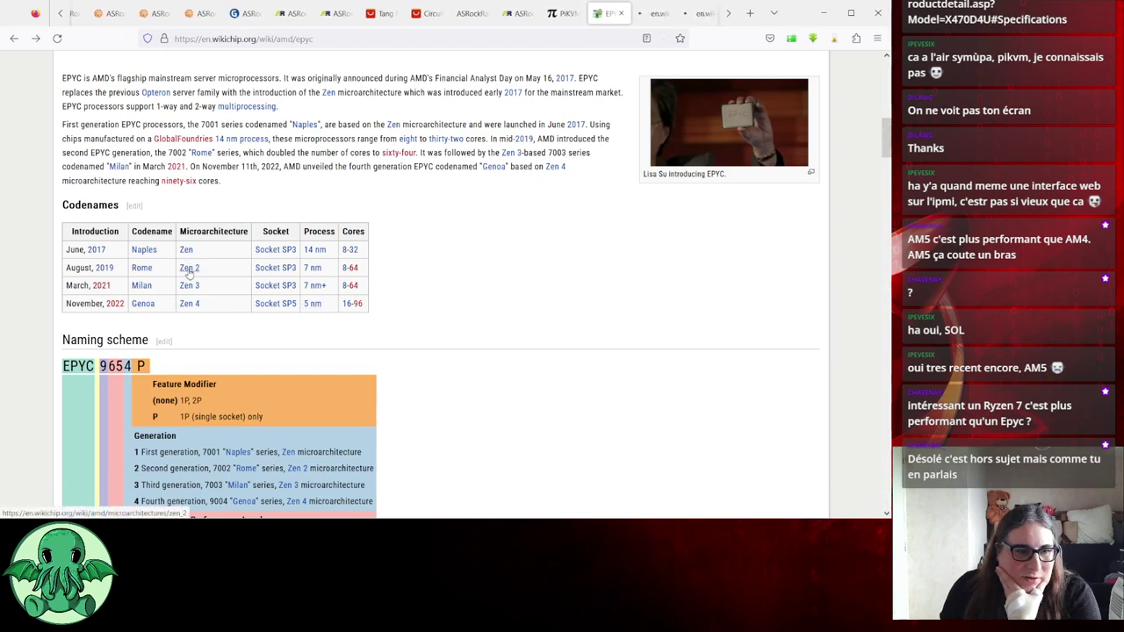
{"action": "middle_click", "coordinate": [144, 249]}
{"action": "middle_click", "coordinate": [143, 269]}
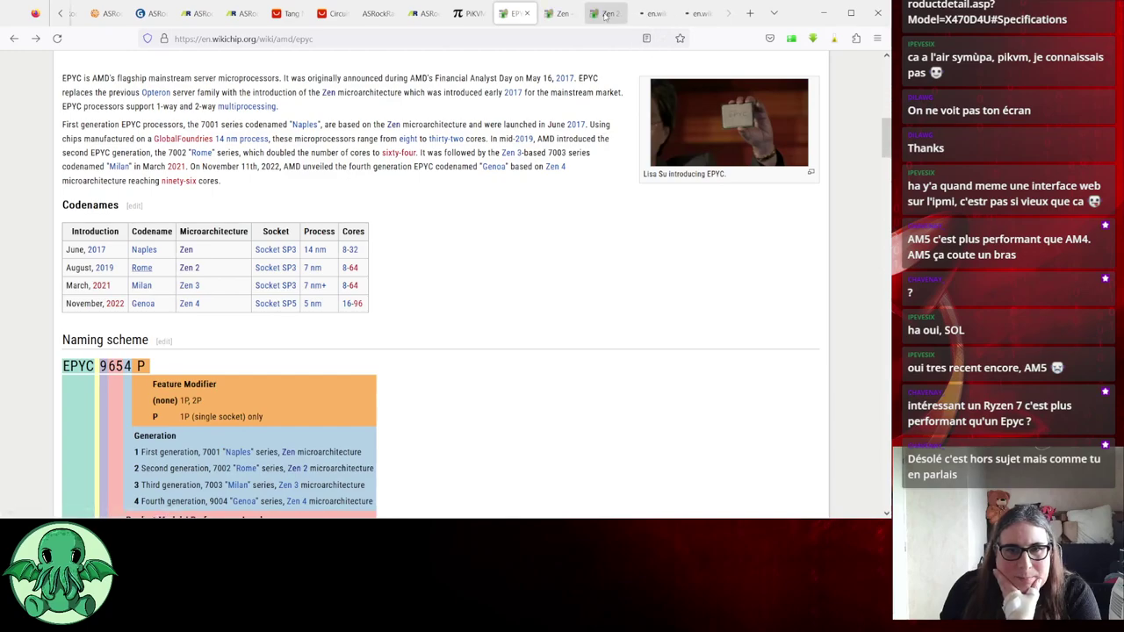
Copy the model number 7251 from the processor list on the Naples page
{"action": "left_click", "coordinate": [650, 13]}
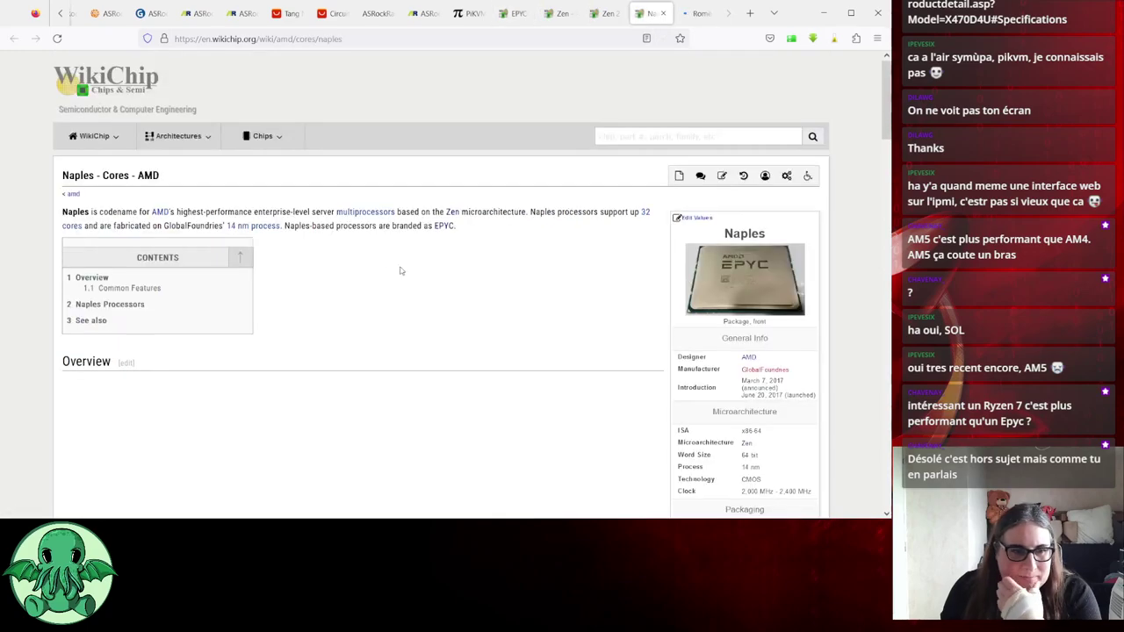
{"action": "scroll", "coordinate": [342, 312], "scroll_direction": "down", "scroll_amount": 3}
{"action": "scroll", "coordinate": [360, 326], "scroll_direction": "down", "scroll_amount": 4}
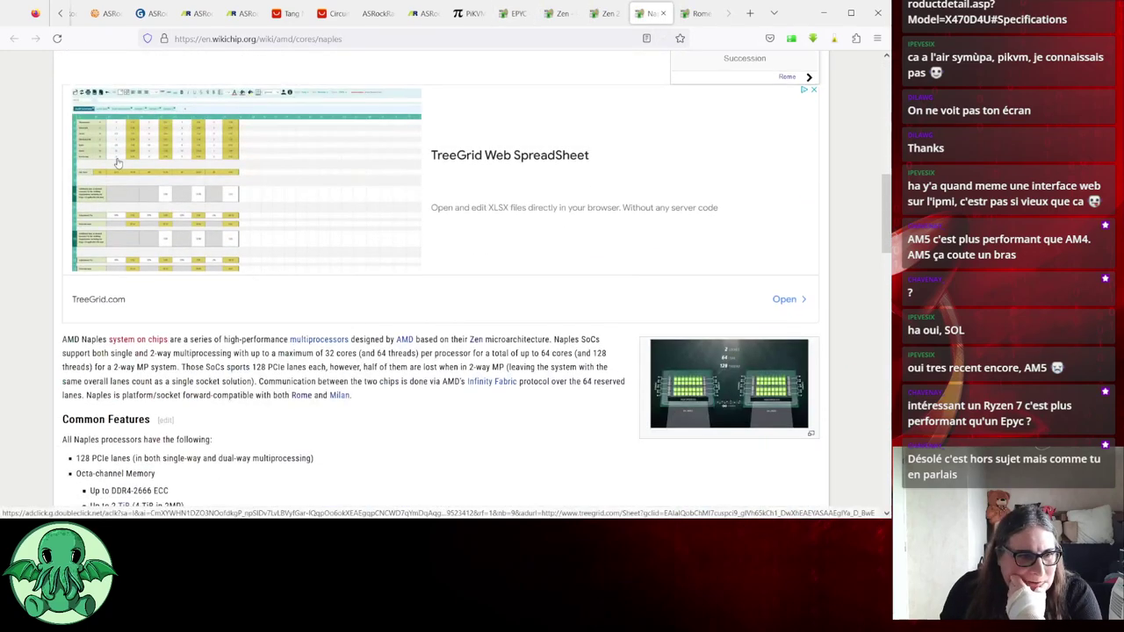
{"action": "scroll", "coordinate": [112, 179], "scroll_direction": "down", "scroll_amount": 5}
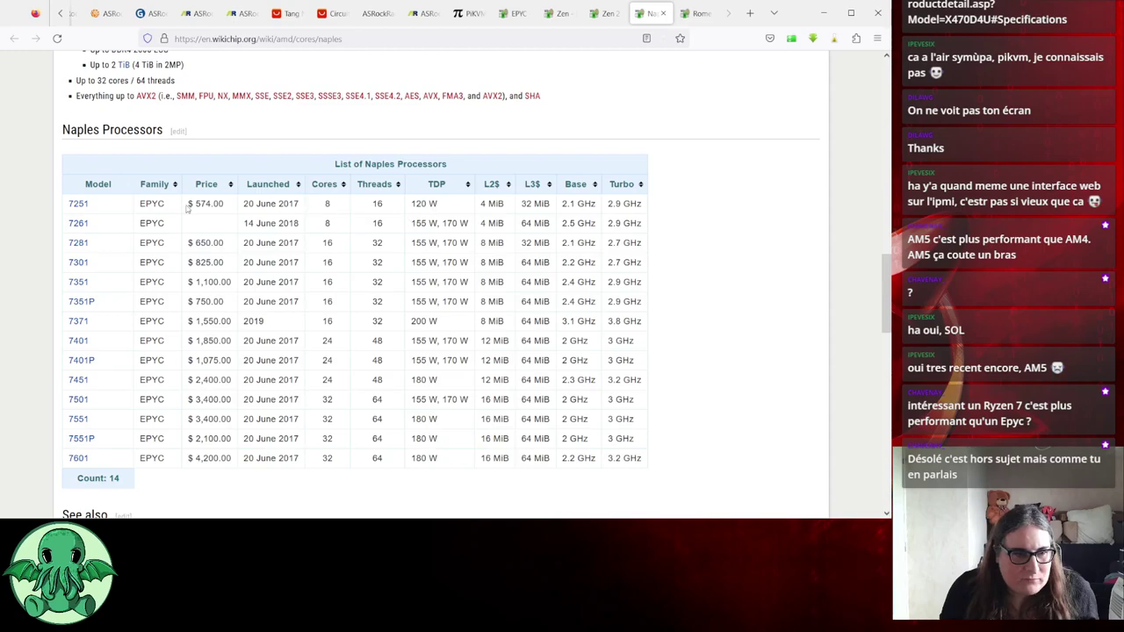
{"action": "left_click_drag", "start_coordinate": [106, 209], "coordinate": [55, 209]}
{"action": "key", "text": "ctrl+c"}
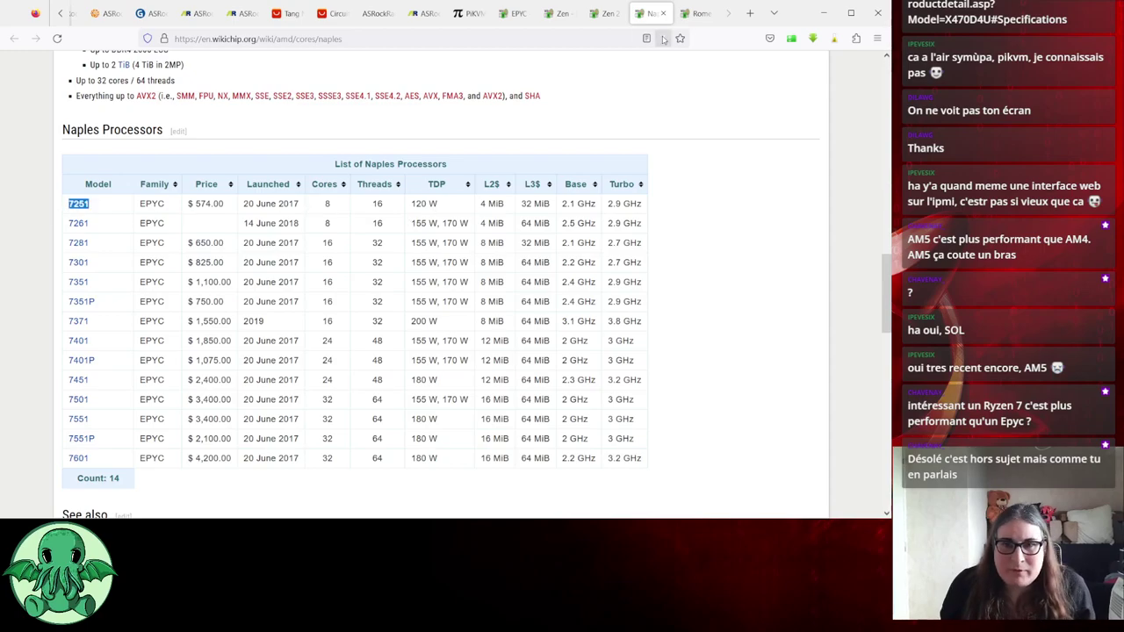
Search for "7251 passmarc" in a new tab and open the CPU Benchmarks page for the AMD EPYC 7251, accepting its privacy notice
{"action": "left_click", "coordinate": [749, 14]}
{"action": "left_click", "coordinate": [644, 39]}
{"action": "key", "text": "ctrl+v"}
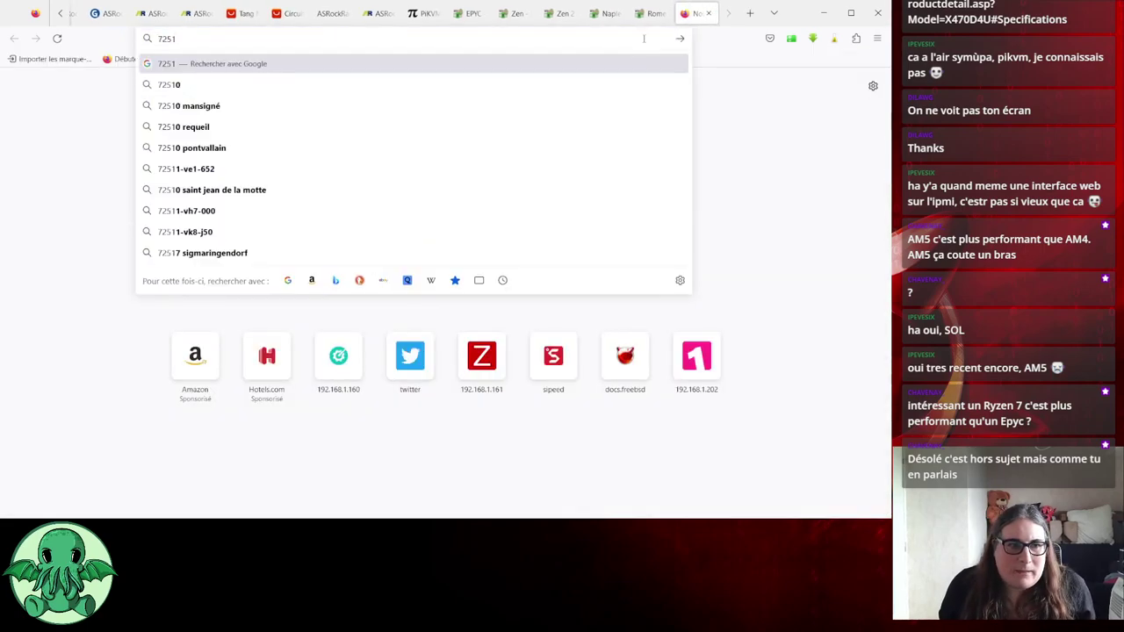
{"action": "type", "text": "passmarc"}
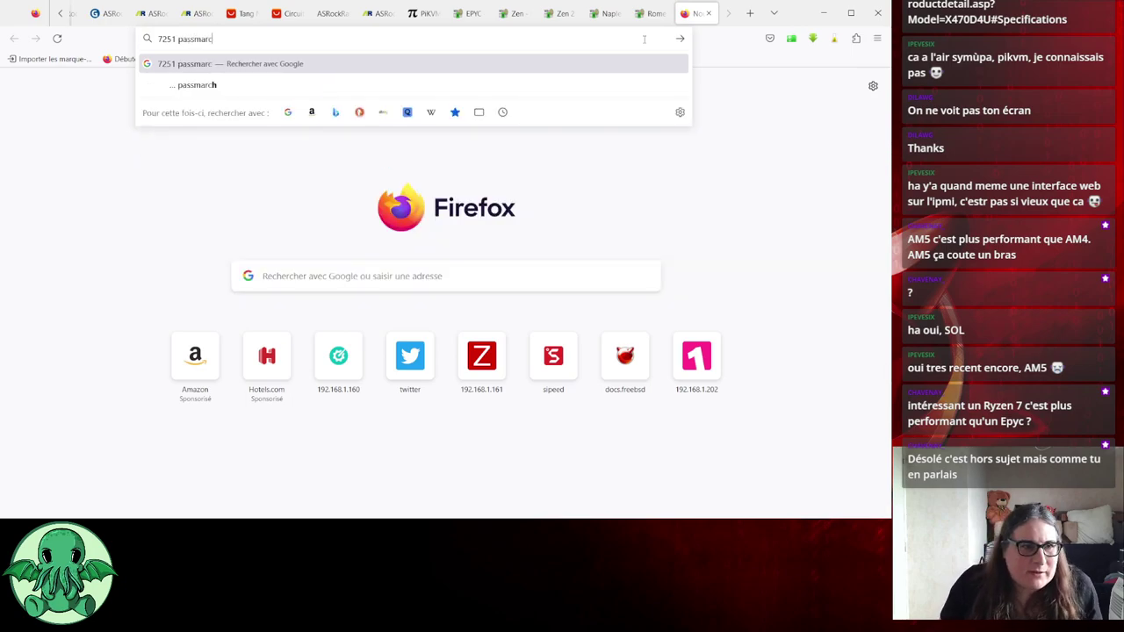
{"action": "key", "text": "Return"}
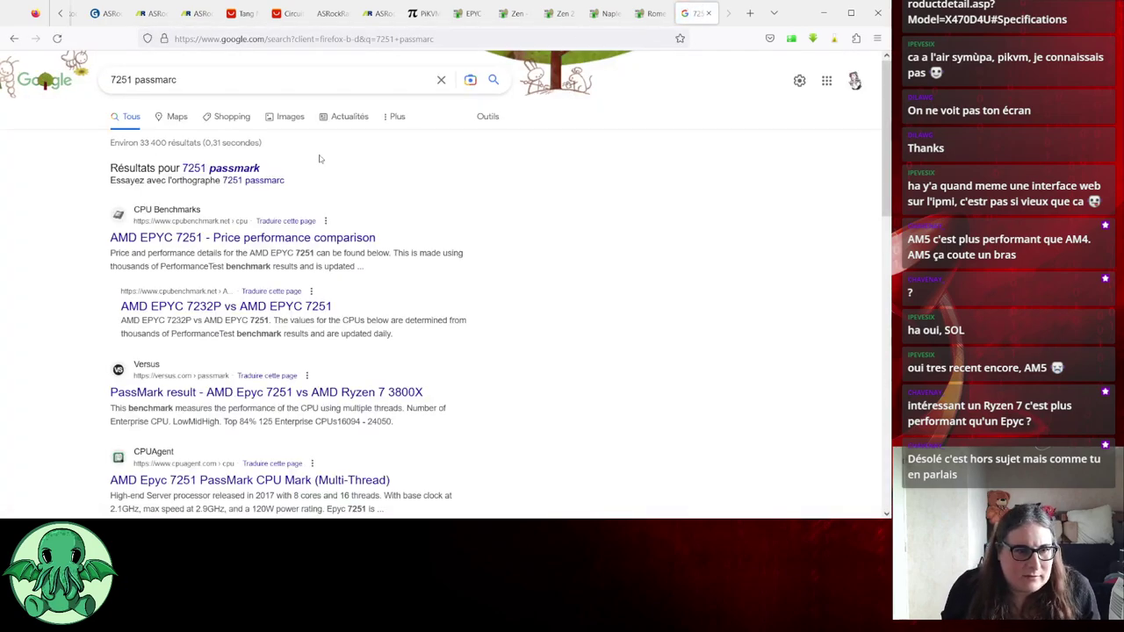
{"action": "left_click", "coordinate": [240, 238]}
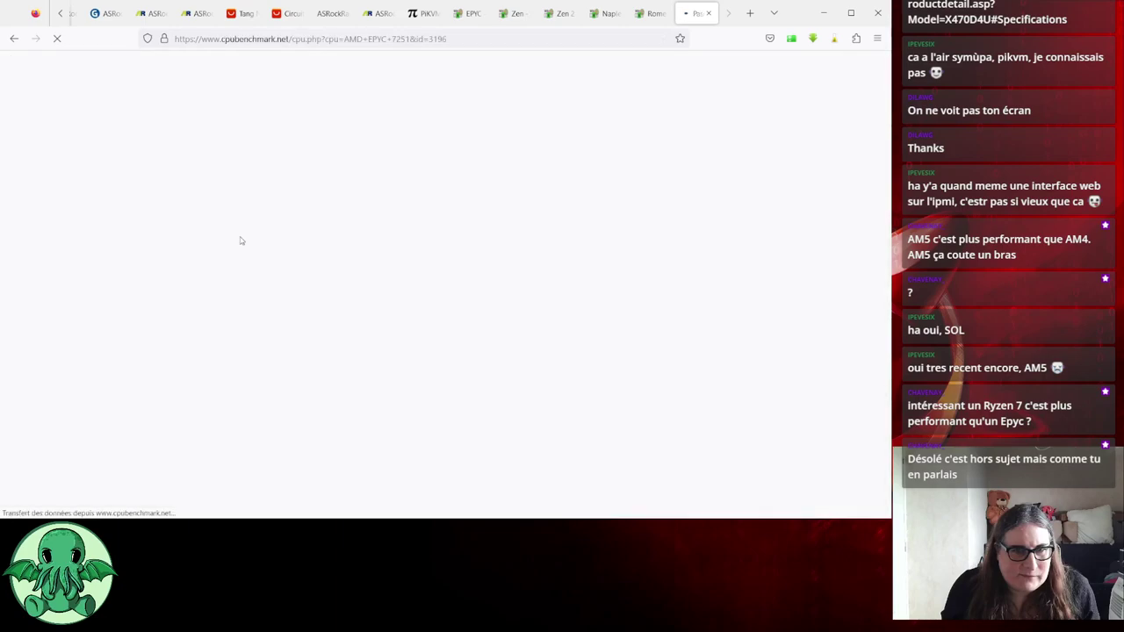
{"action": "scroll", "coordinate": [255, 243], "scroll_direction": "down", "scroll_amount": 4}
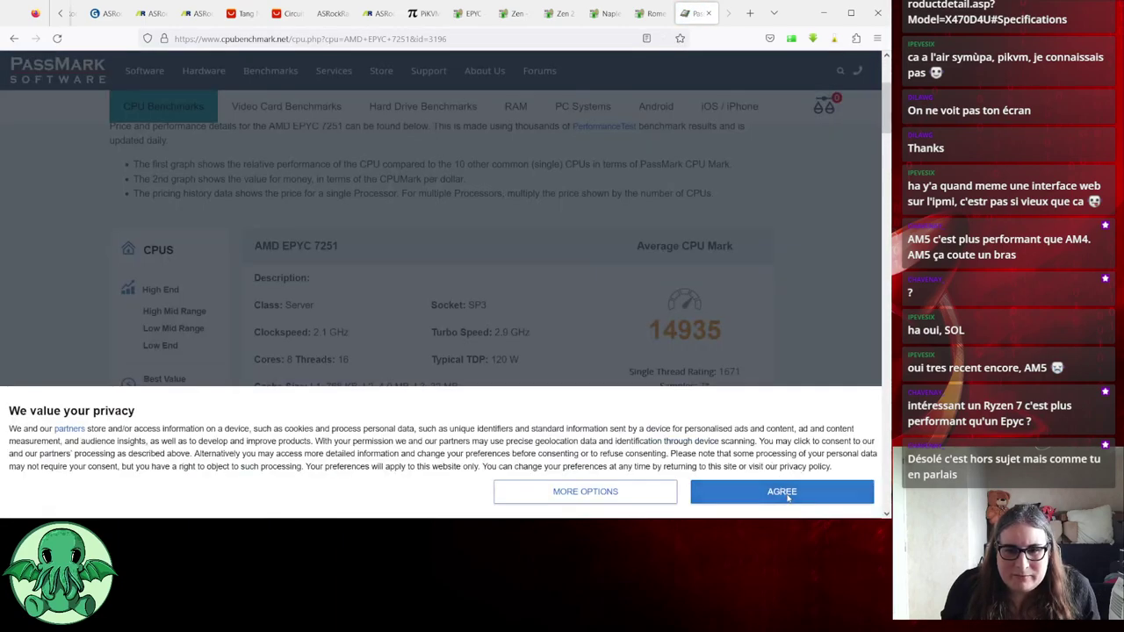
{"action": "left_click", "coordinate": [817, 492]}
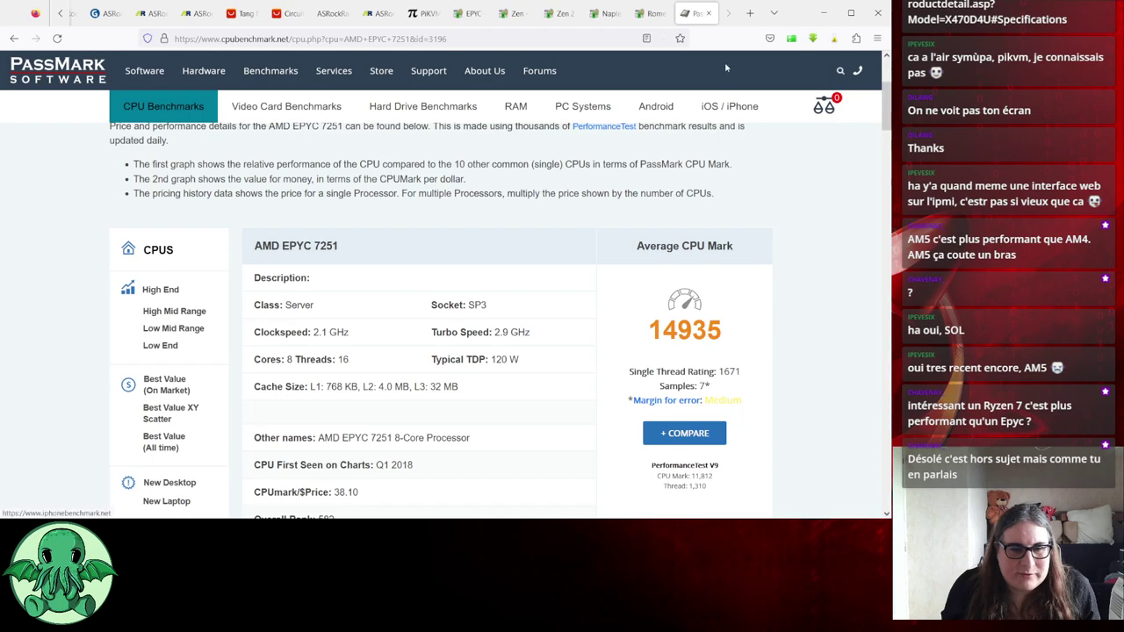
Select the model number 7302P in the Uniprocessors section of the Rome processor list on WikiChip
{"action": "left_click", "coordinate": [650, 14]}
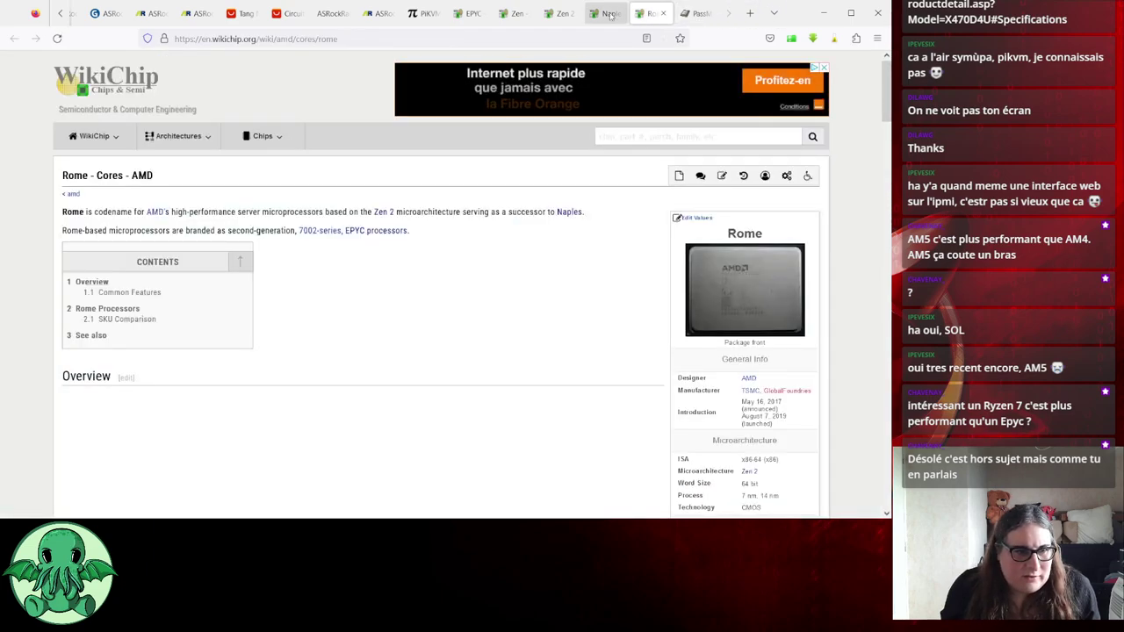
{"action": "left_click", "coordinate": [611, 14]}
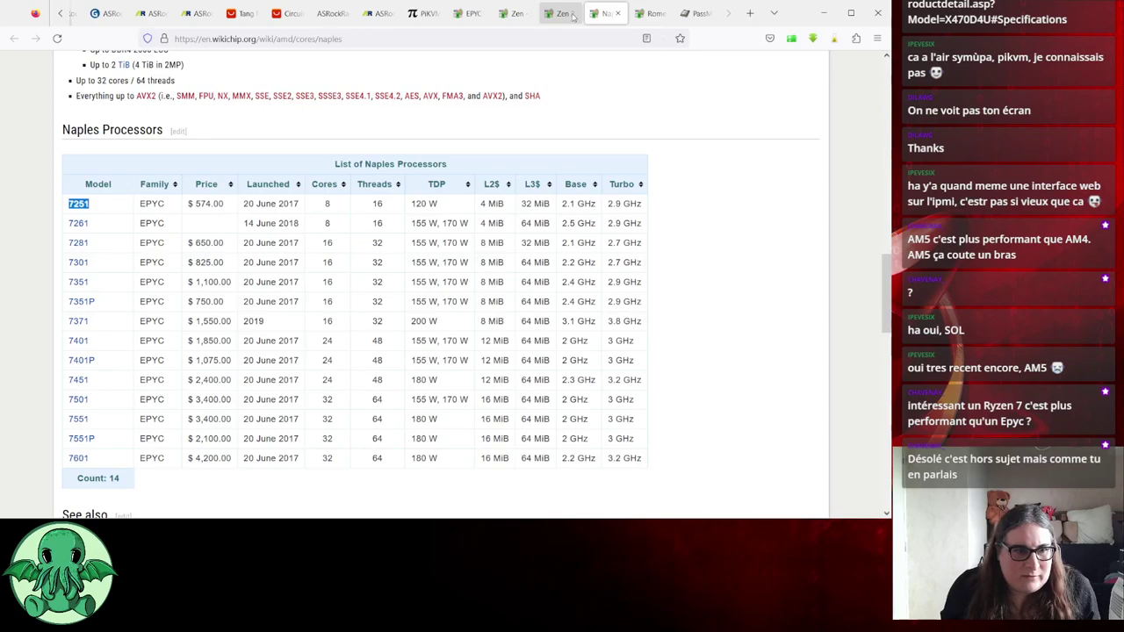
{"action": "scroll", "coordinate": [408, 304], "scroll_direction": "up", "scroll_amount": 10}
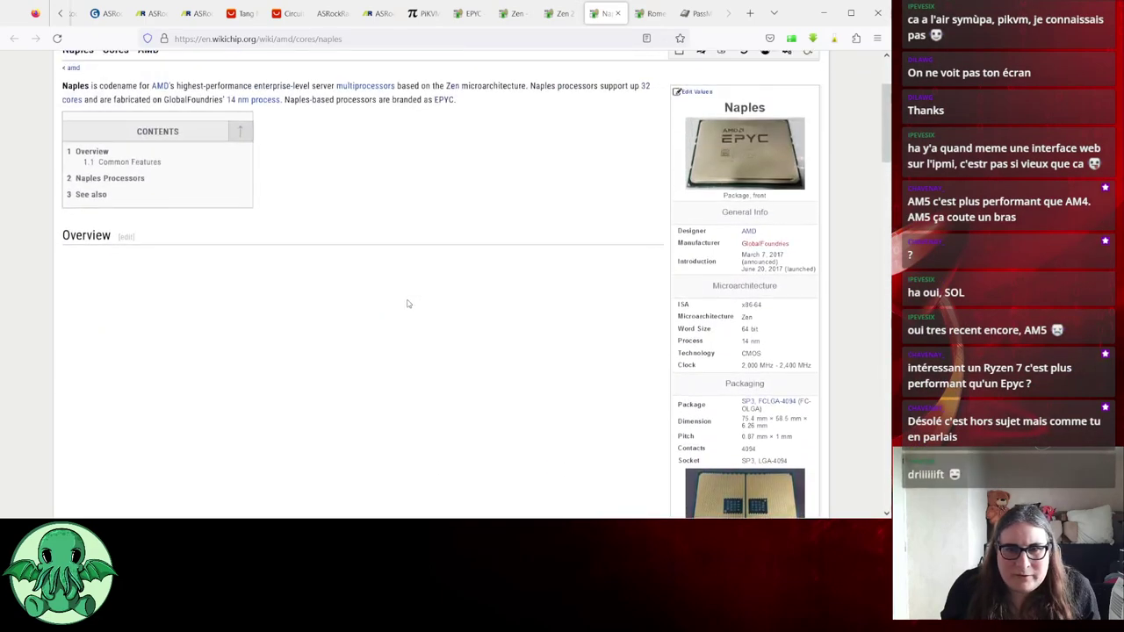
{"action": "scroll", "coordinate": [408, 304], "scroll_direction": "up", "scroll_amount": 3}
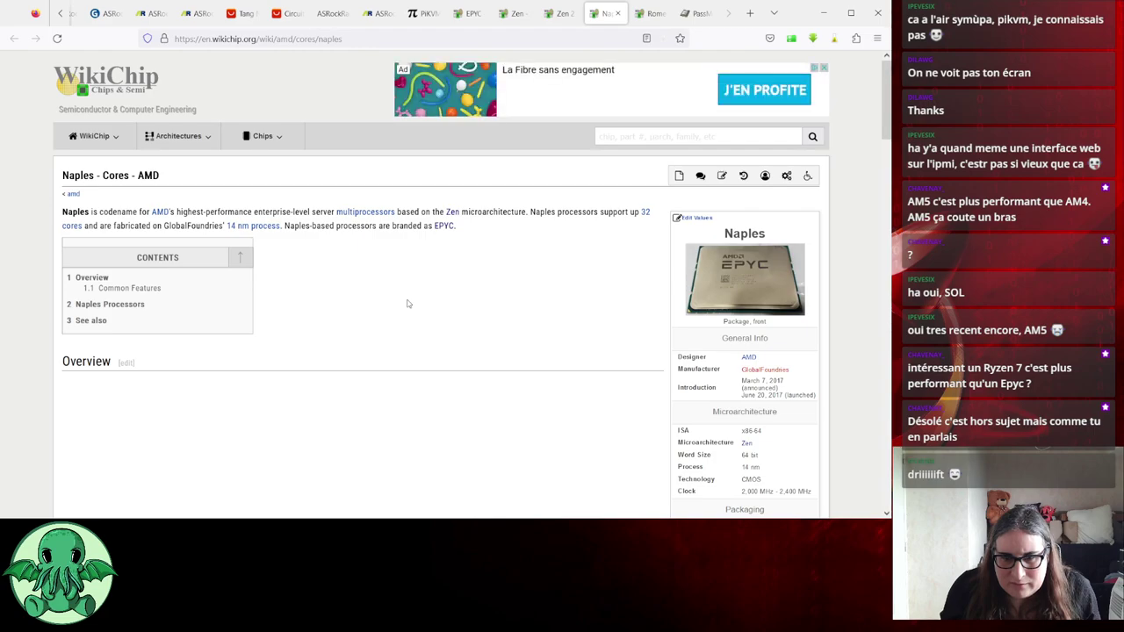
{"action": "key", "text": "ctrl+Tab"}
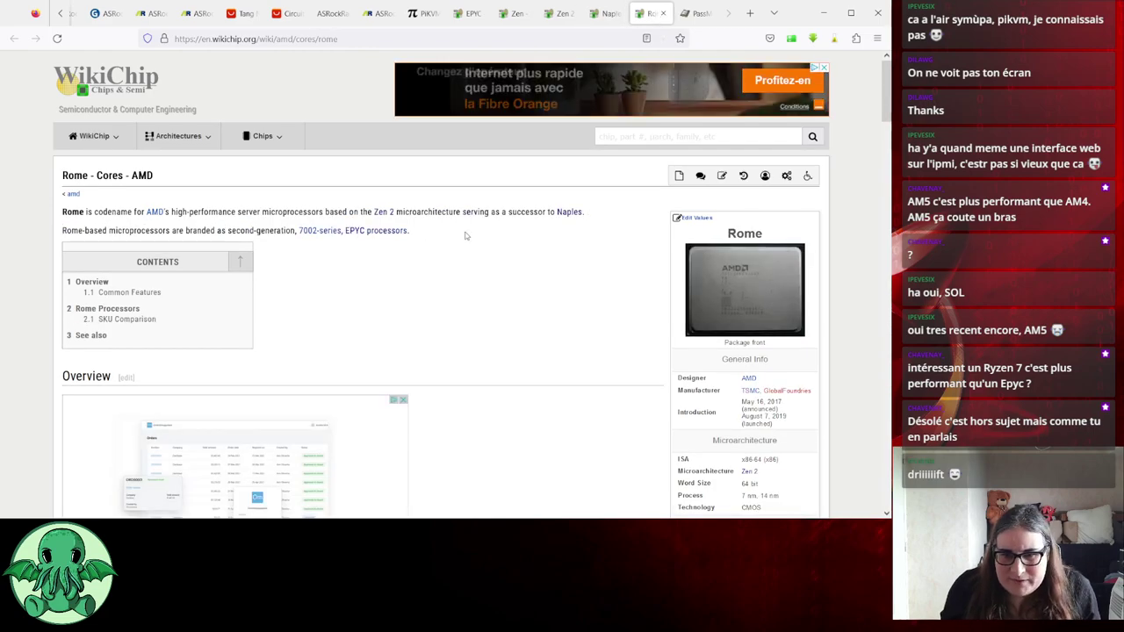
{"action": "scroll", "coordinate": [467, 235], "scroll_direction": "down", "scroll_amount": 10}
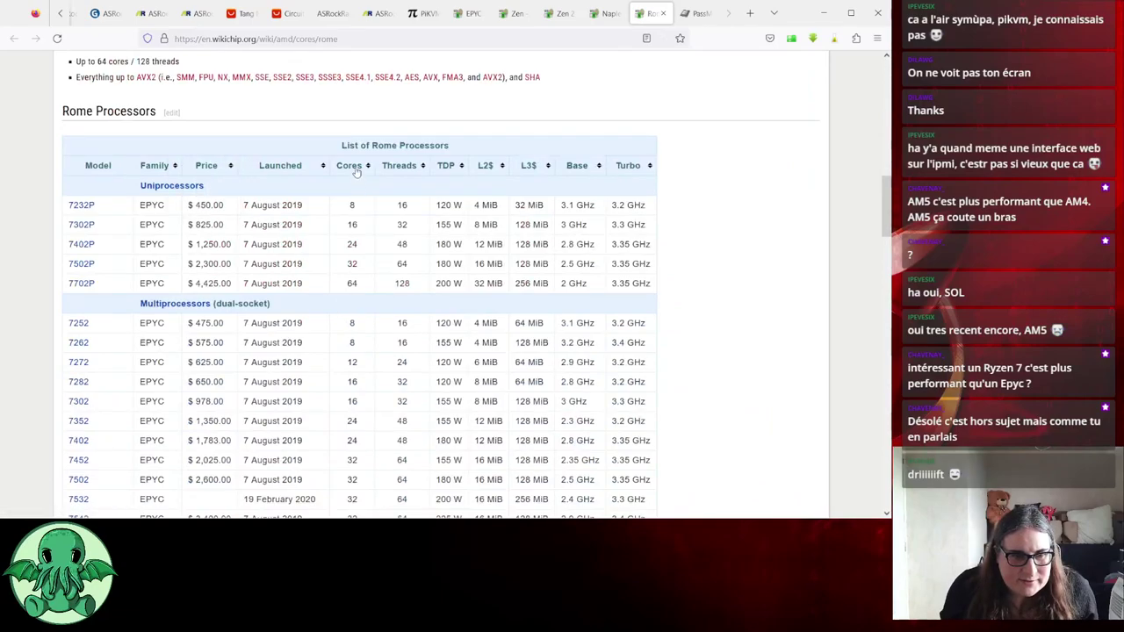
{"action": "left_click_drag", "start_coordinate": [66, 229], "coordinate": [96, 226]}
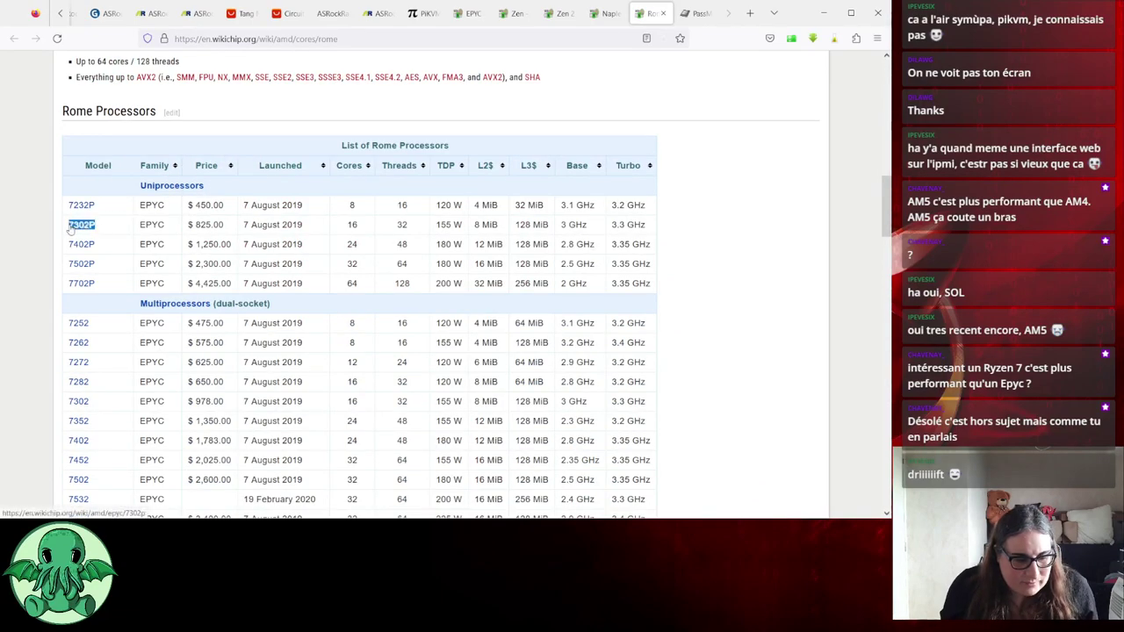
Add the AMD EPYC 7251 to PassMark's CPU comparison list
{"action": "left_click", "coordinate": [698, 14]}
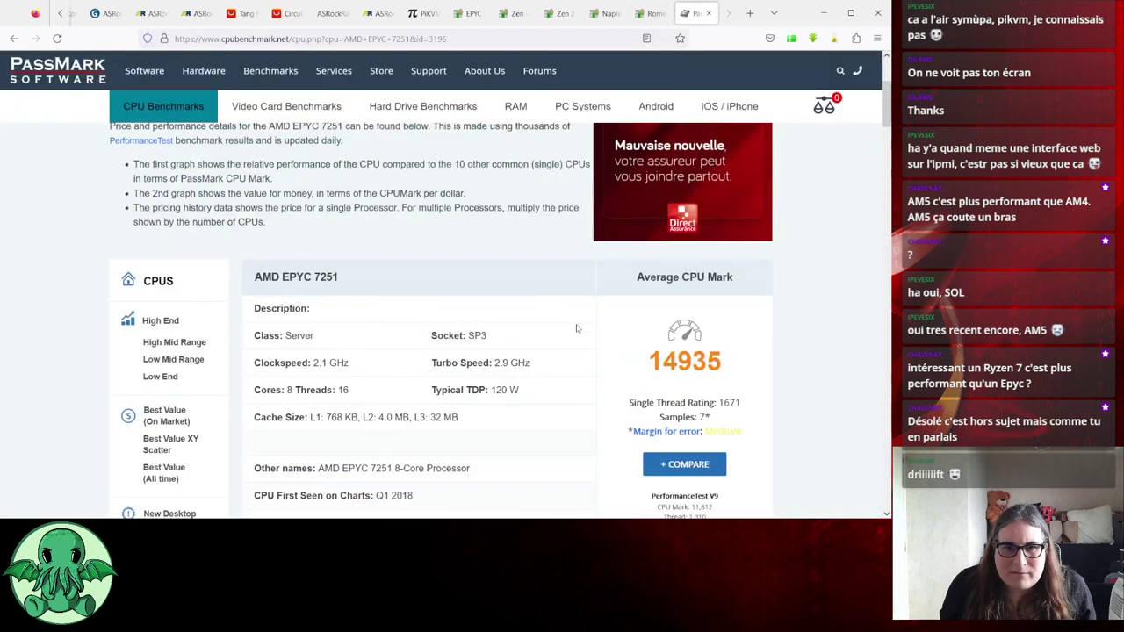
{"action": "left_click", "coordinate": [689, 465]}
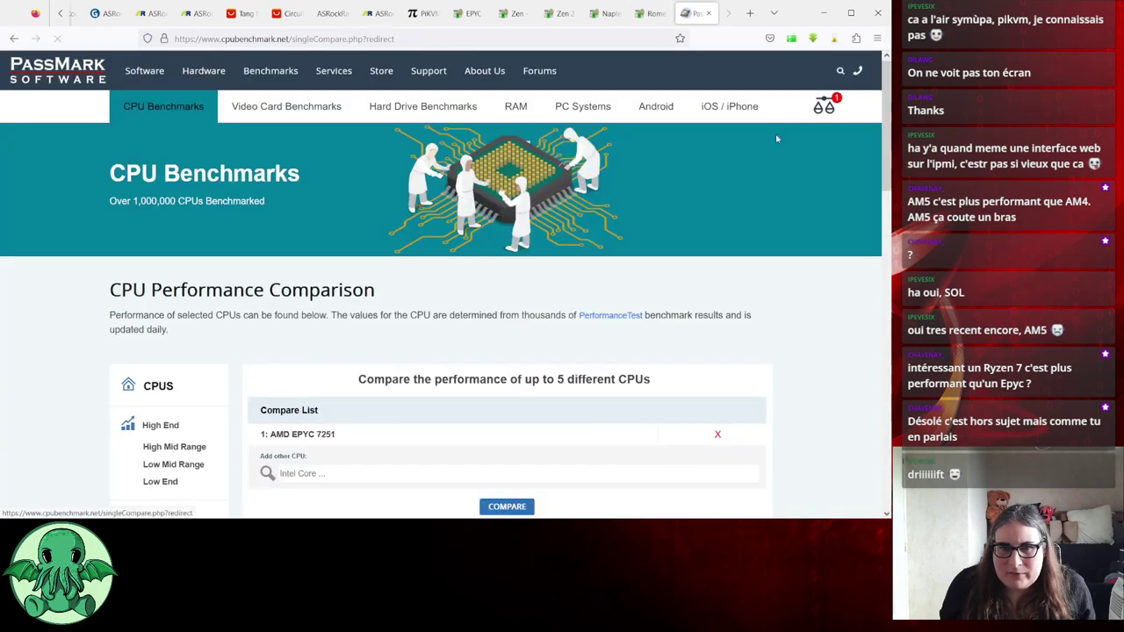
Add the AMD EPYC 7302P to the compare list and run the comparison against the AMD EPYC 7251
{"action": "left_click", "coordinate": [373, 473]}
{"action": "type", "text": "7302P"}
{"action": "left_click", "coordinate": [369, 492]}
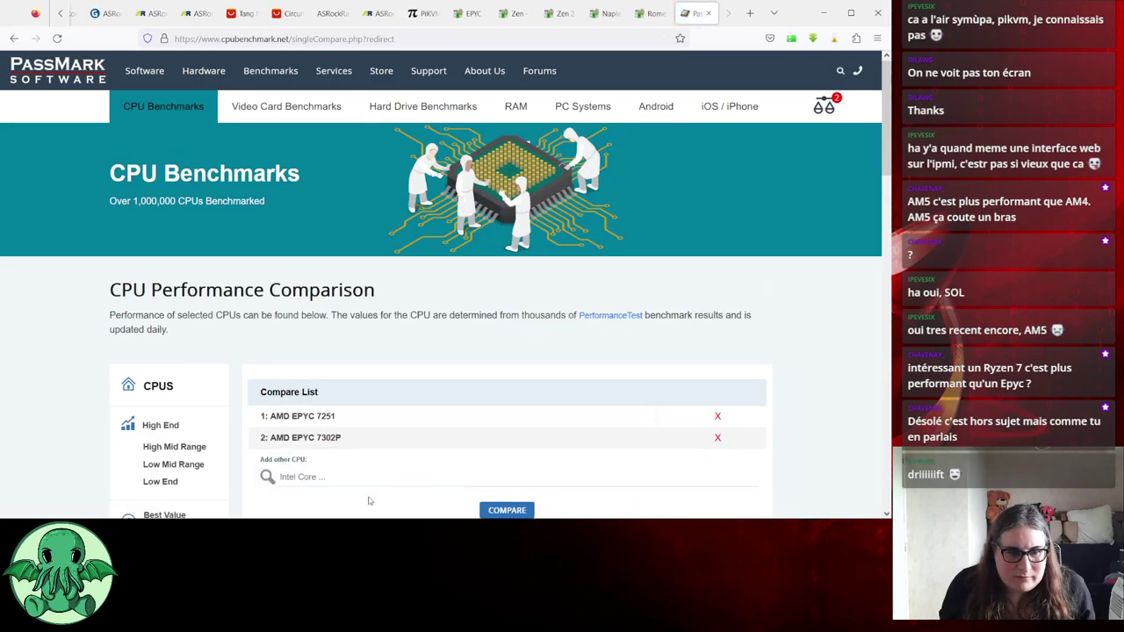
{"action": "left_click", "coordinate": [507, 510]}
{"action": "scroll", "coordinate": [474, 472], "scroll_direction": "down", "scroll_amount": 3}
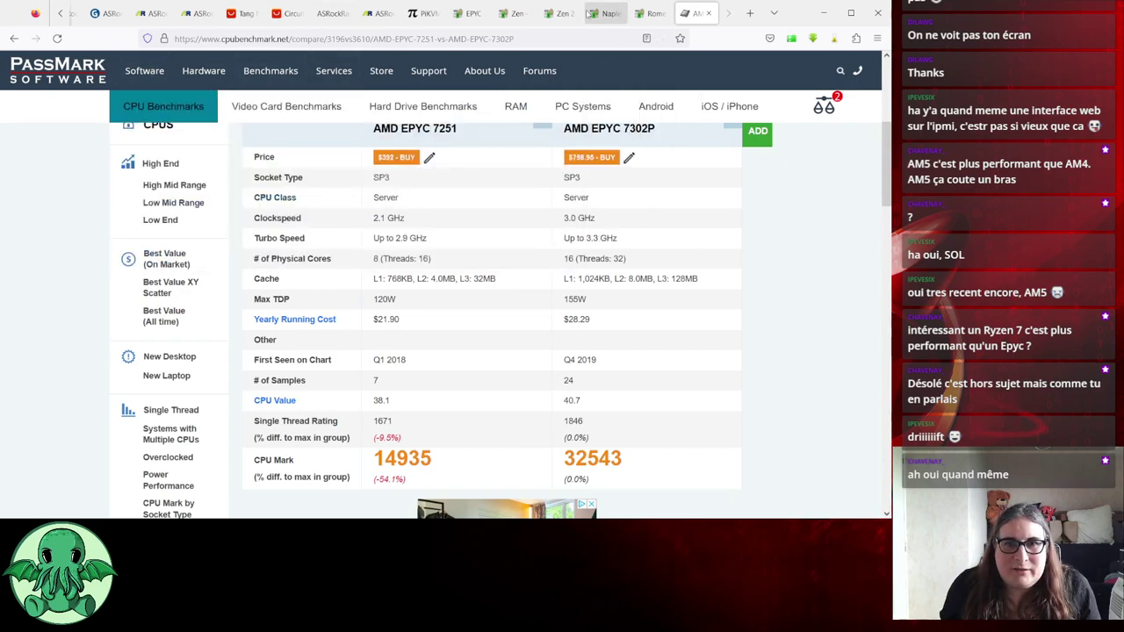
Open the Zen 4 microarchitecture page in a new tab from the Codenames table of WikiChip's EPYC article
{"action": "left_click", "coordinate": [471, 13]}
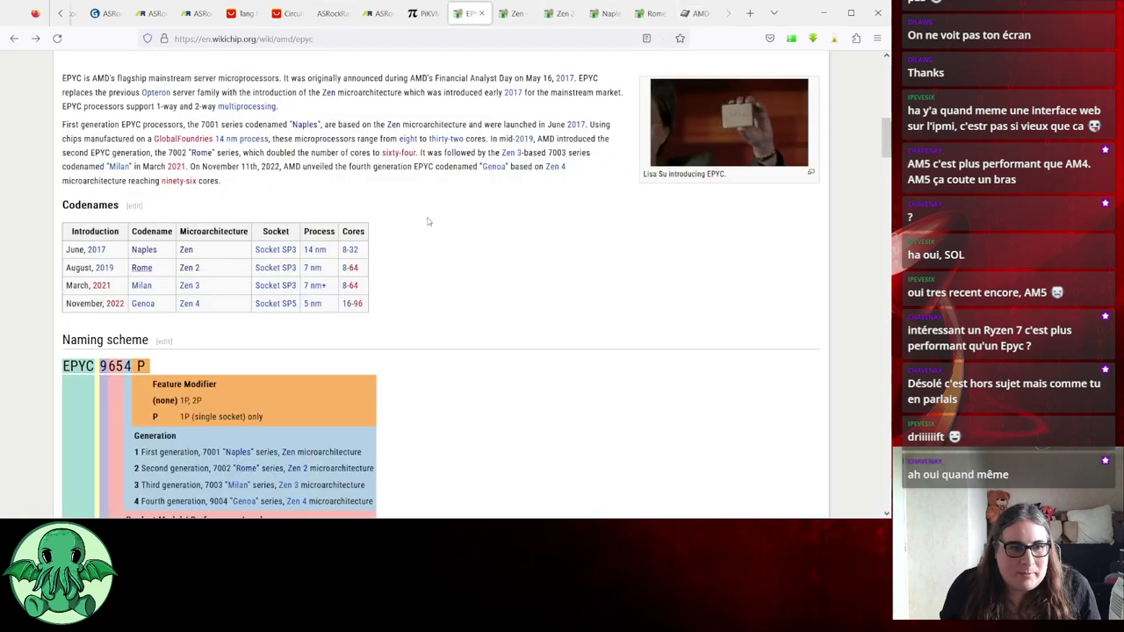
{"action": "middle_click", "coordinate": [194, 310]}
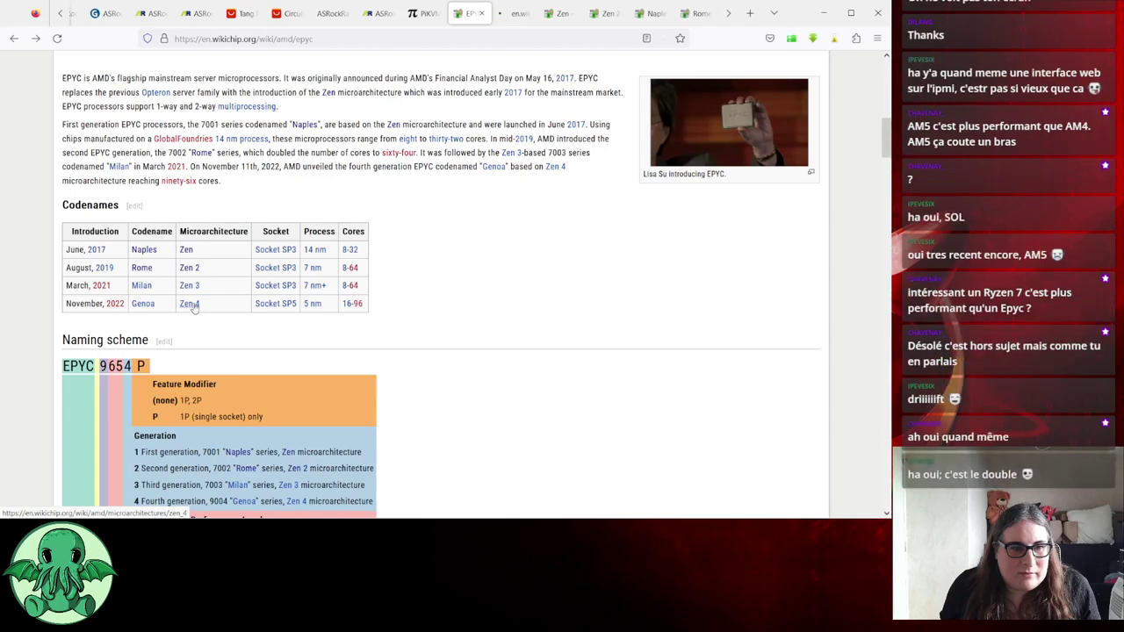
{"action": "left_click", "coordinate": [514, 14]}
Look through the Zen 4 article, from its product series to the list of all Zen 4 processors
{"action": "scroll", "coordinate": [364, 370], "scroll_direction": "down", "scroll_amount": 10}
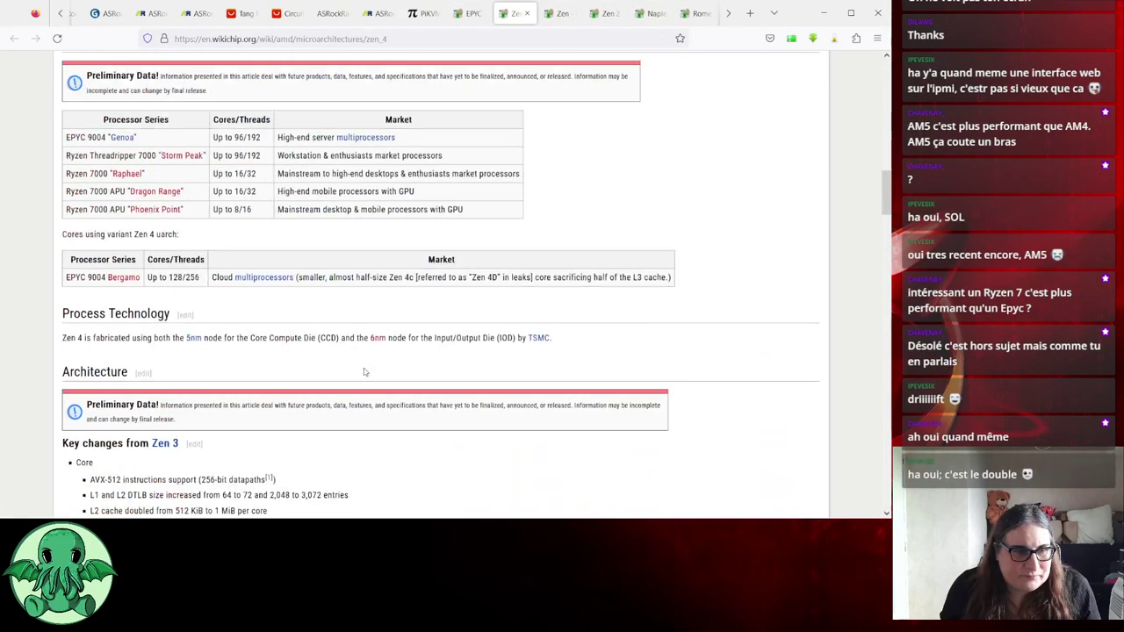
{"action": "scroll", "coordinate": [363, 367], "scroll_direction": "down", "scroll_amount": 5}
{"action": "scroll", "coordinate": [232, 306], "scroll_direction": "up", "scroll_amount": 6}
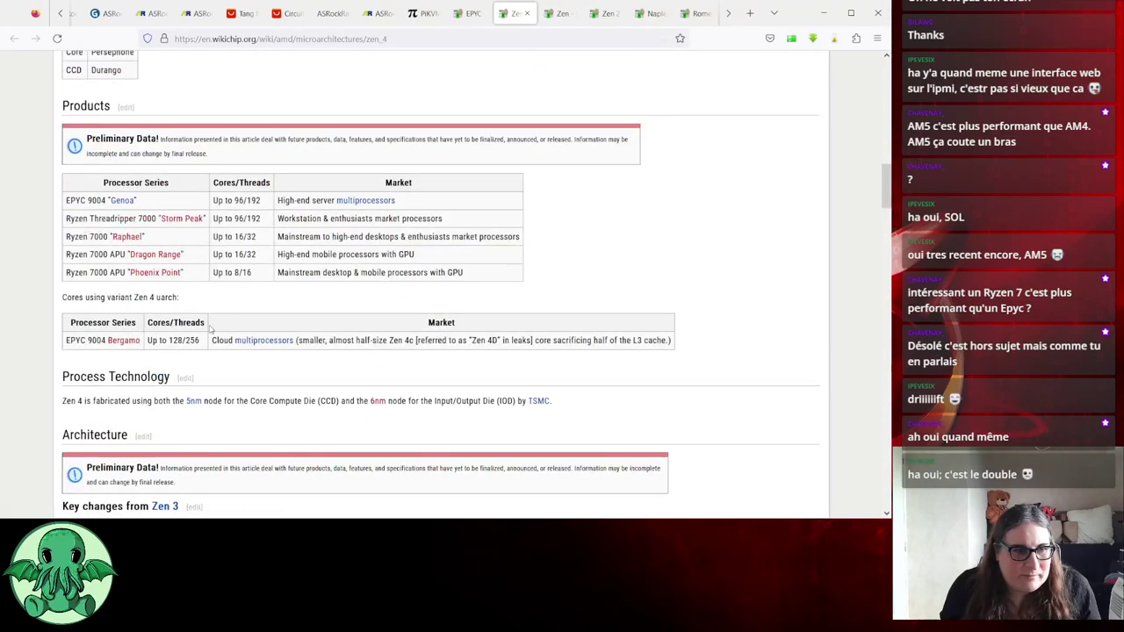
{"action": "scroll", "coordinate": [247, 372], "scroll_direction": "down", "scroll_amount": 3}
{"action": "scroll", "coordinate": [247, 372], "scroll_direction": "down", "scroll_amount": 9}
{"action": "scroll", "coordinate": [247, 360], "scroll_direction": "up", "scroll_amount": 4}
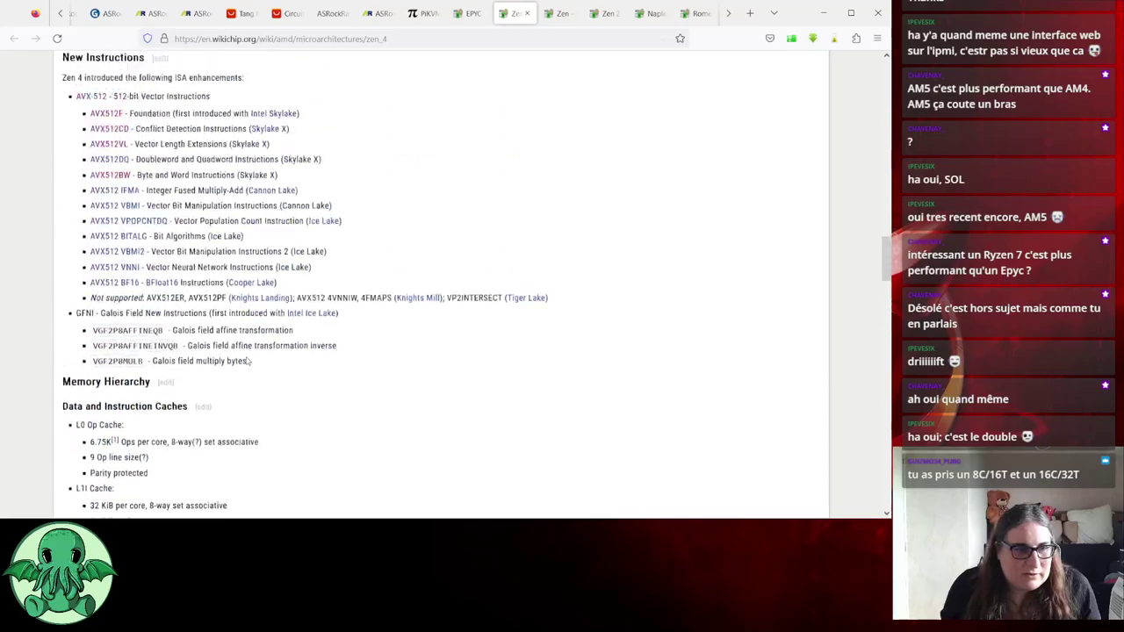
{"action": "scroll", "coordinate": [247, 355], "scroll_direction": "down", "scroll_amount": 5}
{"action": "scroll", "coordinate": [247, 356], "scroll_direction": "down", "scroll_amount": 15}
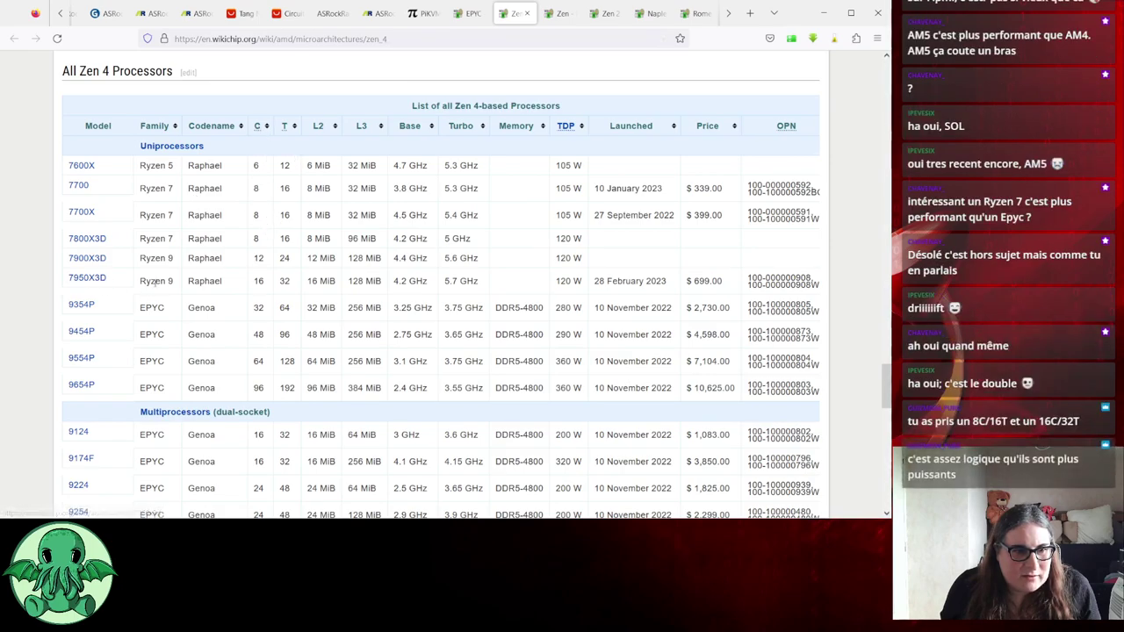
Select the Ryzen 9 model number 7950X3D in the Uniprocessors section of the Zen 4 processor list
{"action": "scroll", "coordinate": [155, 281], "scroll_direction": "down", "scroll_amount": 3}
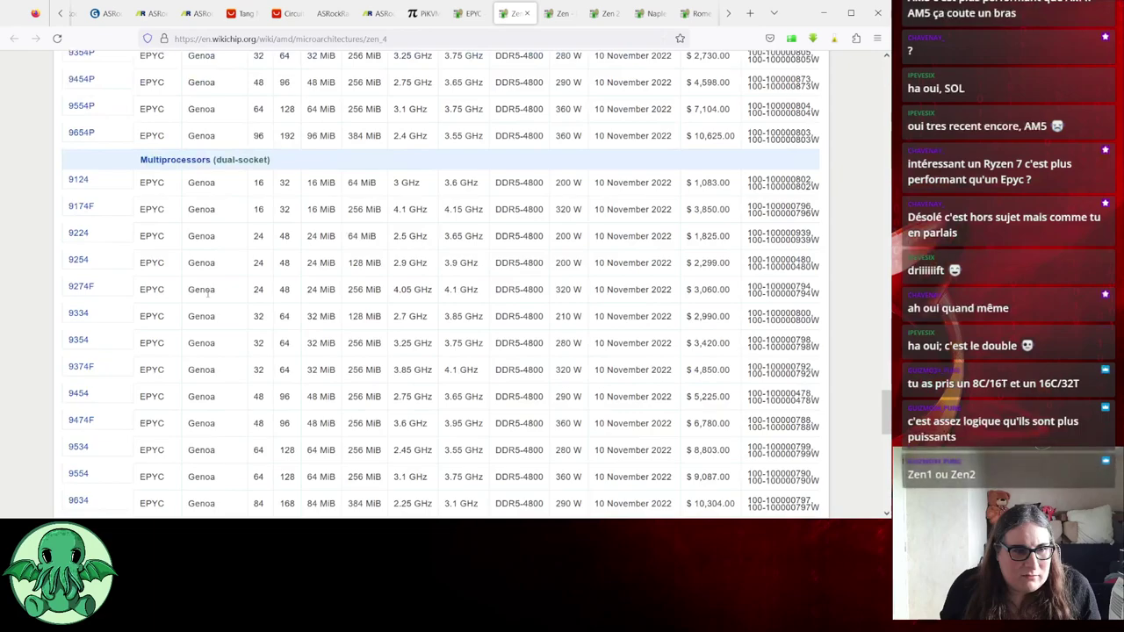
{"action": "scroll", "coordinate": [208, 295], "scroll_direction": "up", "scroll_amount": 3}
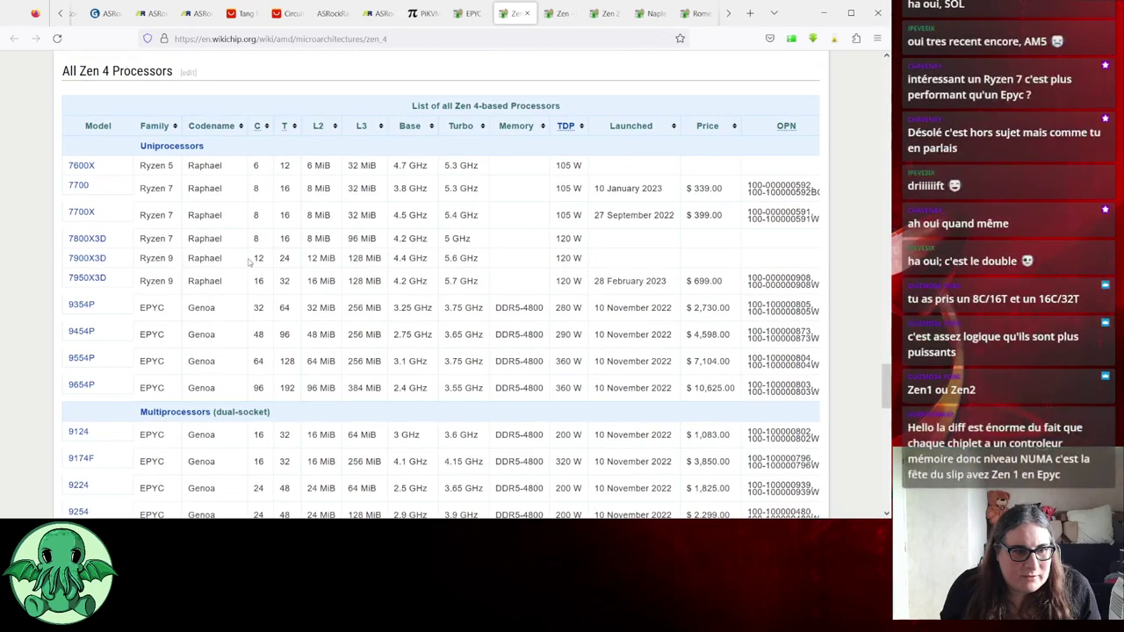
{"action": "left_click_drag", "start_coordinate": [121, 288], "coordinate": [70, 285]}
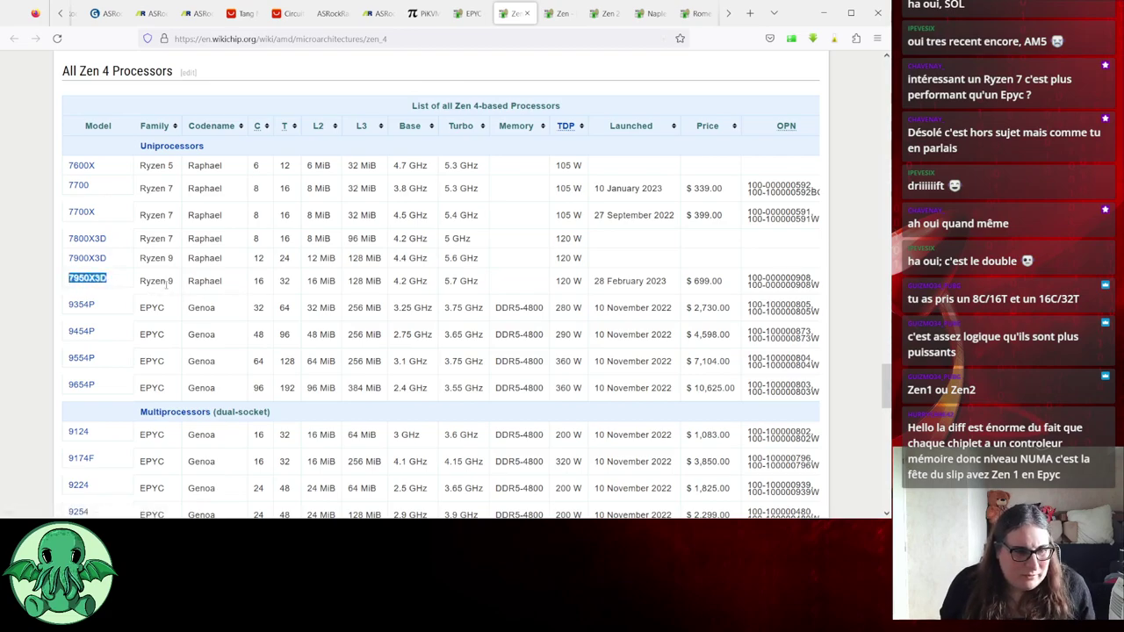
{"action": "scroll", "coordinate": [322, 326], "scroll_direction": "down", "scroll_amount": 6}
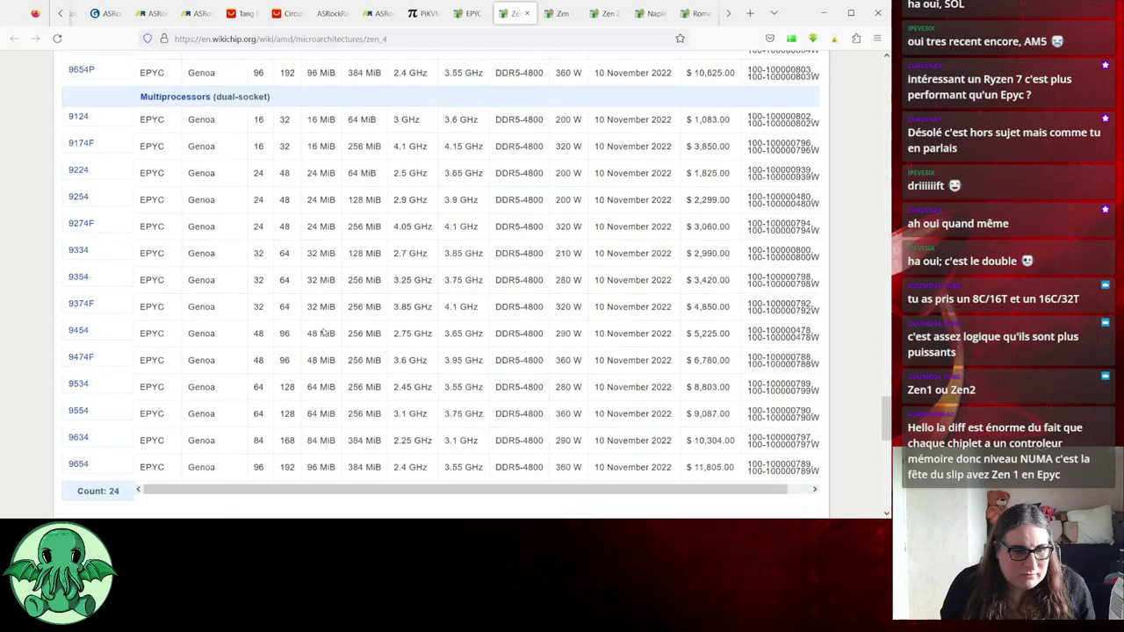
Return to the PassMark comparison and add the AMD Ryzen 9 7950X3D to its compare list
{"action": "left_click", "coordinate": [728, 13]}
{"action": "left_click", "coordinate": [696, 14]}
{"action": "left_click", "coordinate": [760, 140]}
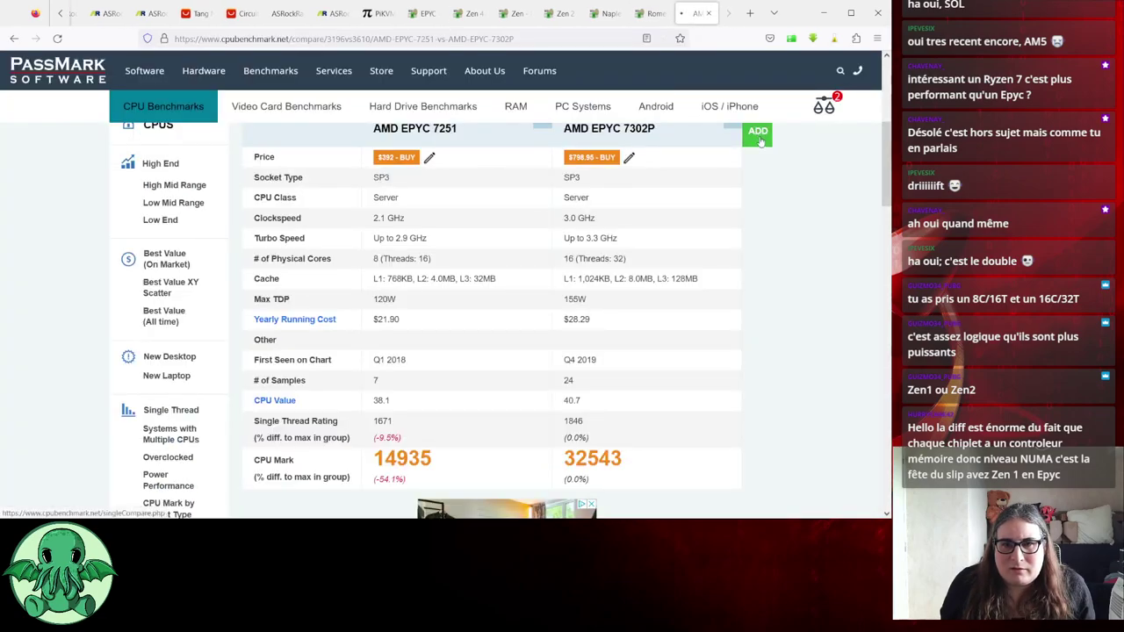
{"action": "scroll", "coordinate": [334, 351], "scroll_direction": "down", "scroll_amount": 2}
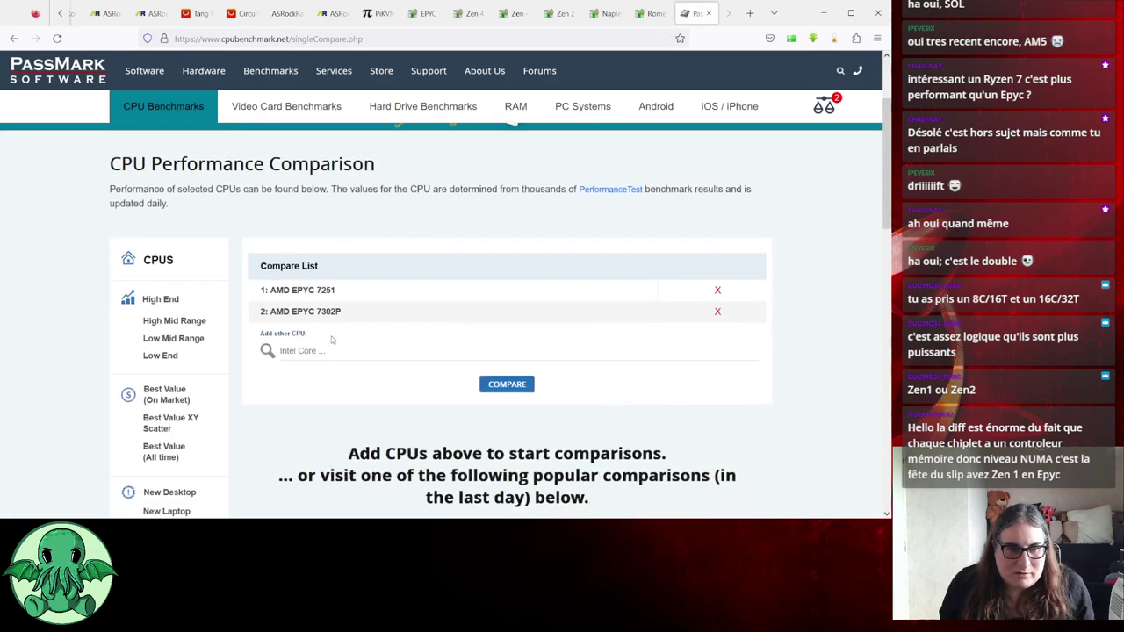
{"action": "left_click", "coordinate": [333, 352]}
{"action": "type", "text": "7950x3d"}
{"action": "left_click", "coordinate": [422, 372]}
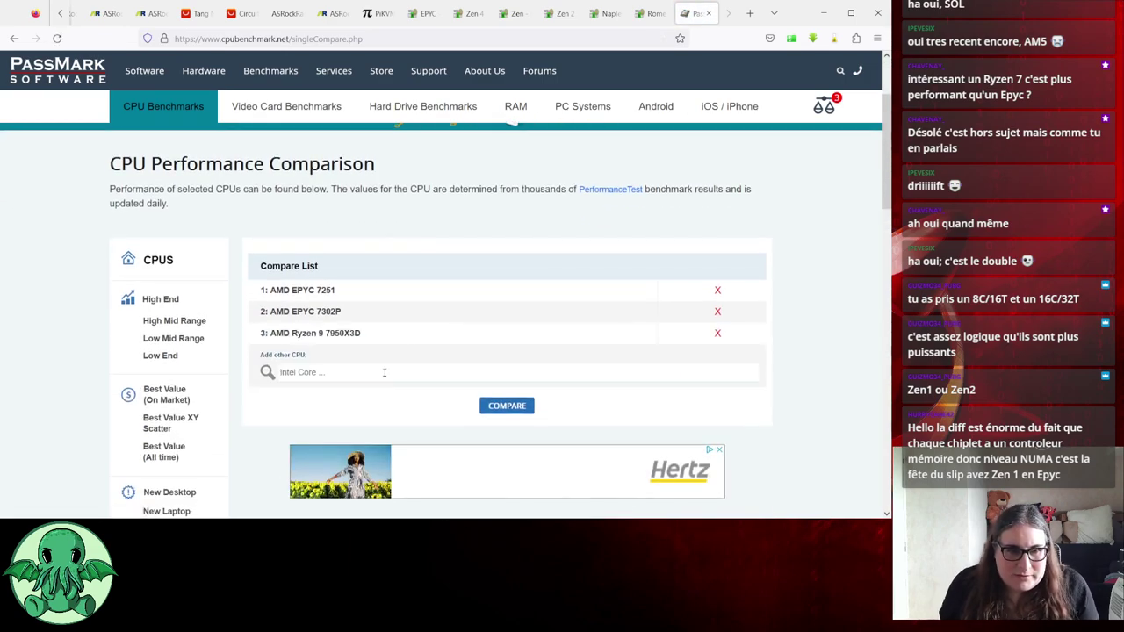
Compare the EPYC 7251, EPYC 7302P and Ryzen 9 7950X3D, and review their specifications and CPU Mark scores
{"action": "left_click", "coordinate": [507, 408]}
{"action": "scroll", "coordinate": [831, 354], "scroll_direction": "down", "scroll_amount": 4}
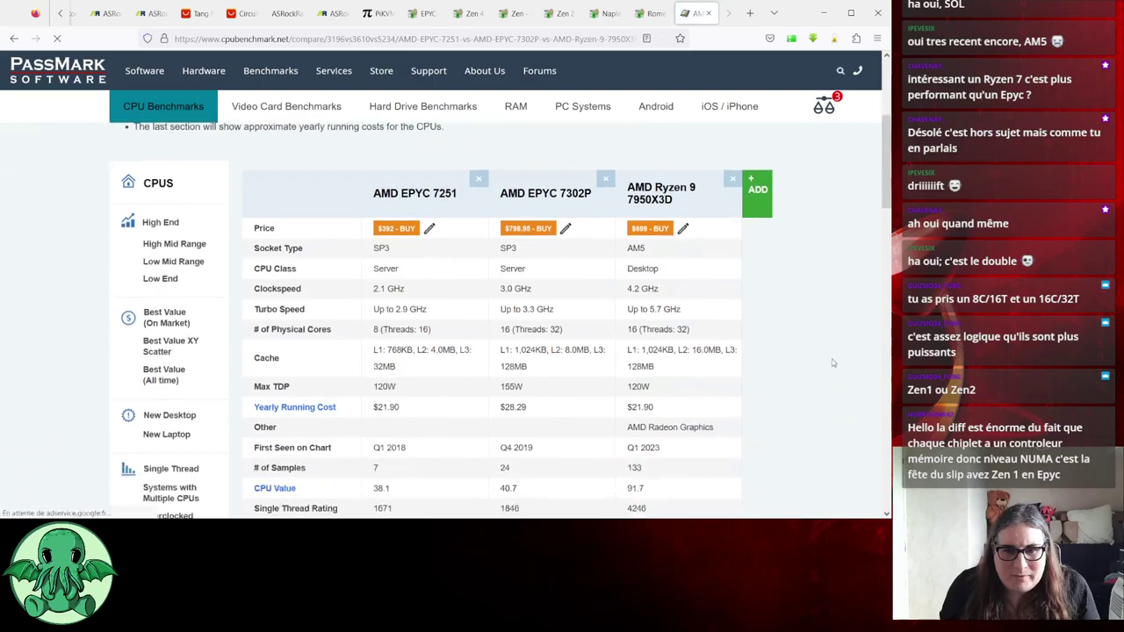
{"action": "scroll", "coordinate": [831, 354], "scroll_direction": "up", "scroll_amount": 1}
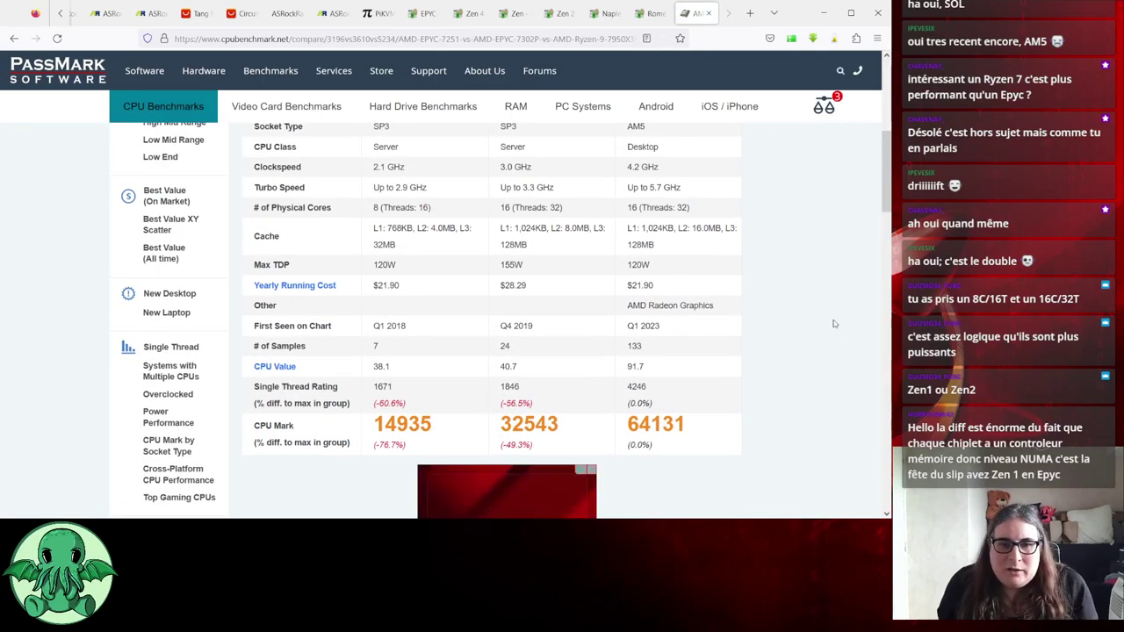
{"action": "scroll", "coordinate": [799, 333], "scroll_direction": "up", "scroll_amount": 1}
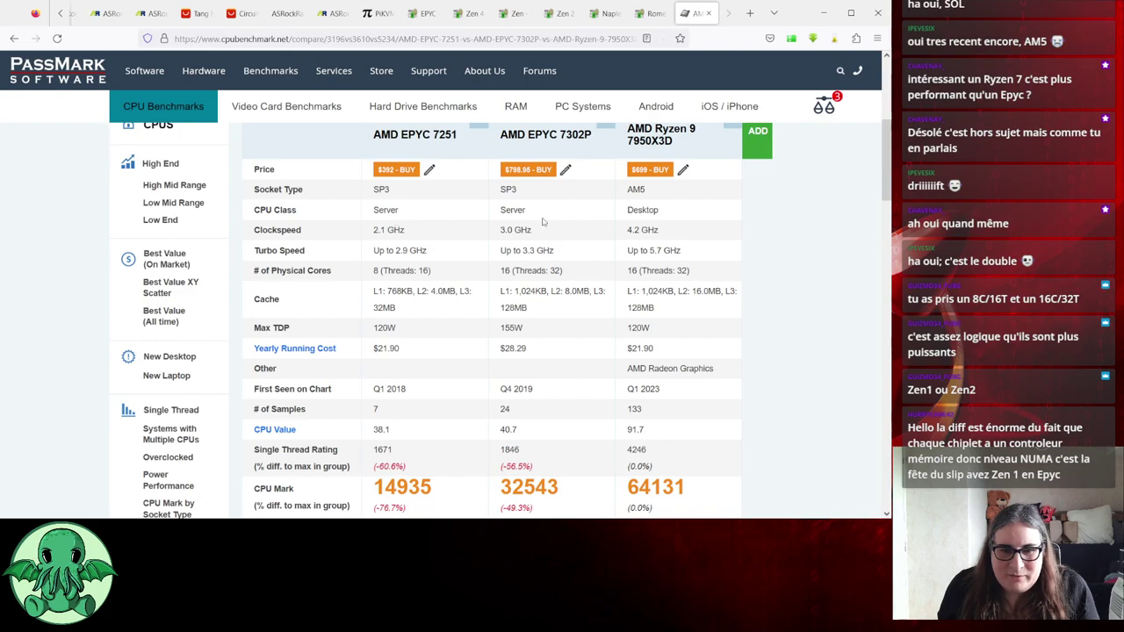
{"action": "scroll", "coordinate": [691, 426], "scroll_direction": "down", "scroll_amount": 1}
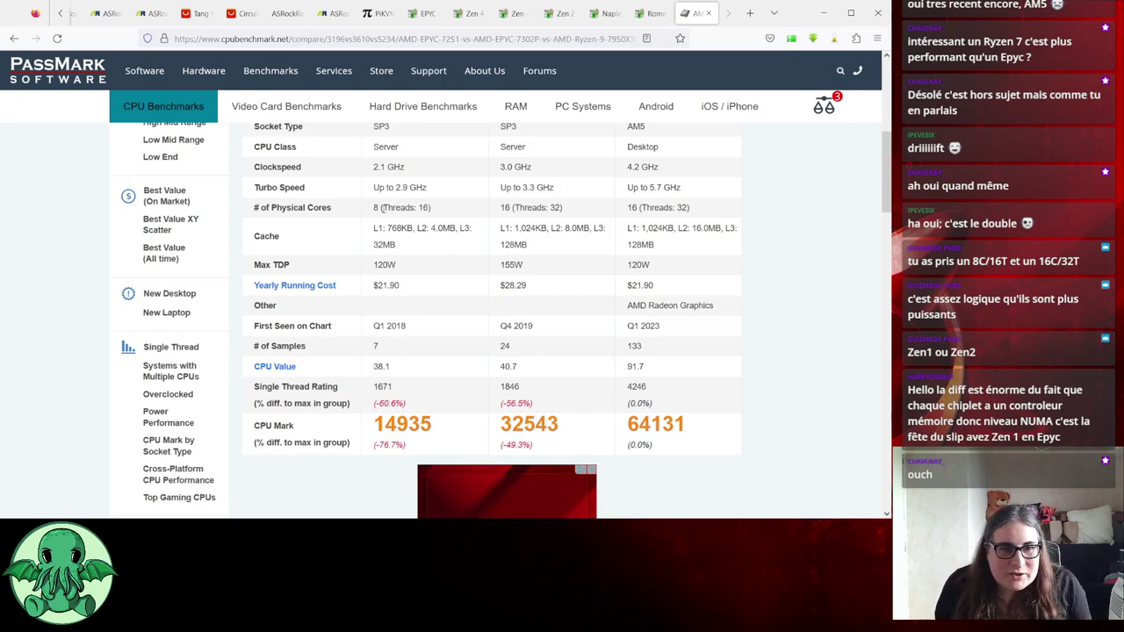
{"action": "scroll", "coordinate": [389, 207], "scroll_direction": "up", "scroll_amount": 3}
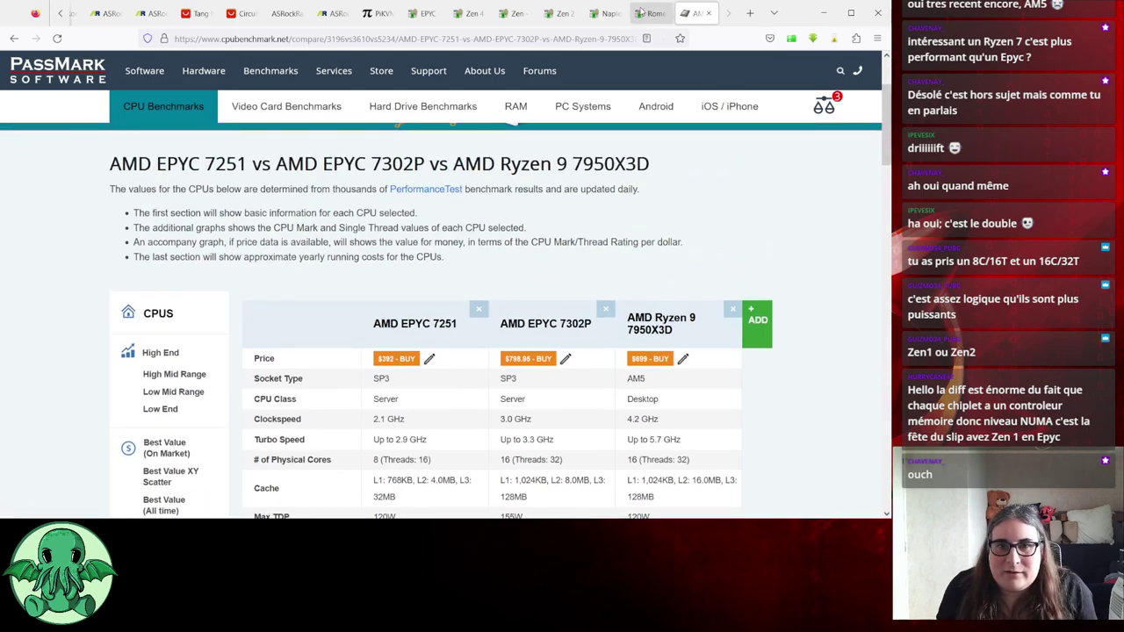
Select the model number 7281 in the Naples processor list on WikiChip
{"action": "left_click", "coordinate": [606, 14]}
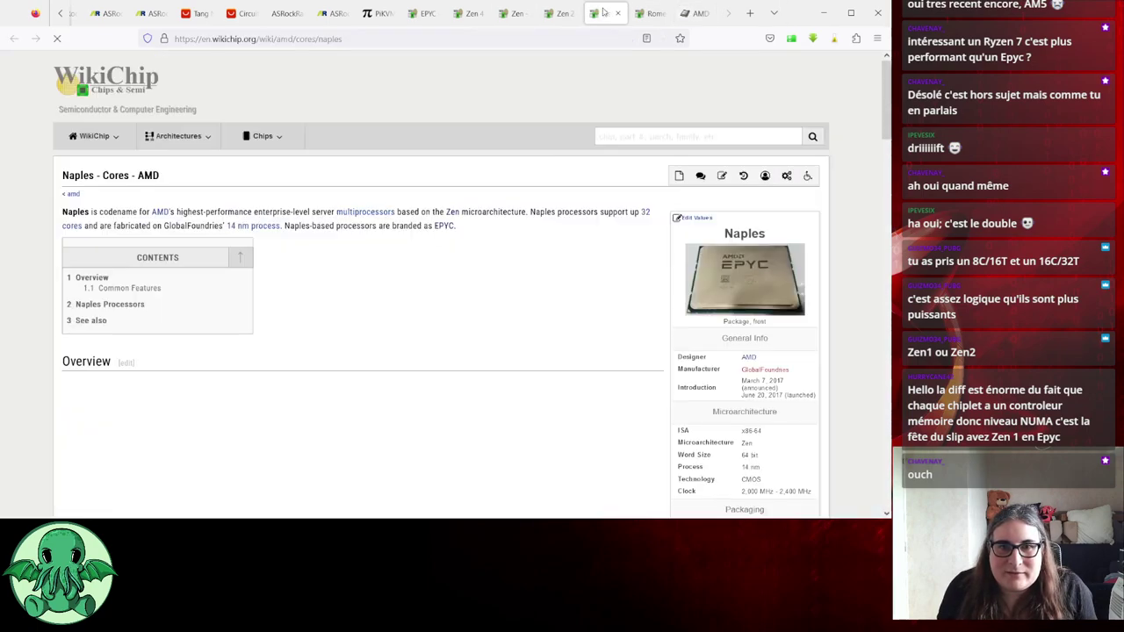
{"action": "scroll", "coordinate": [284, 400], "scroll_direction": "down", "scroll_amount": 10}
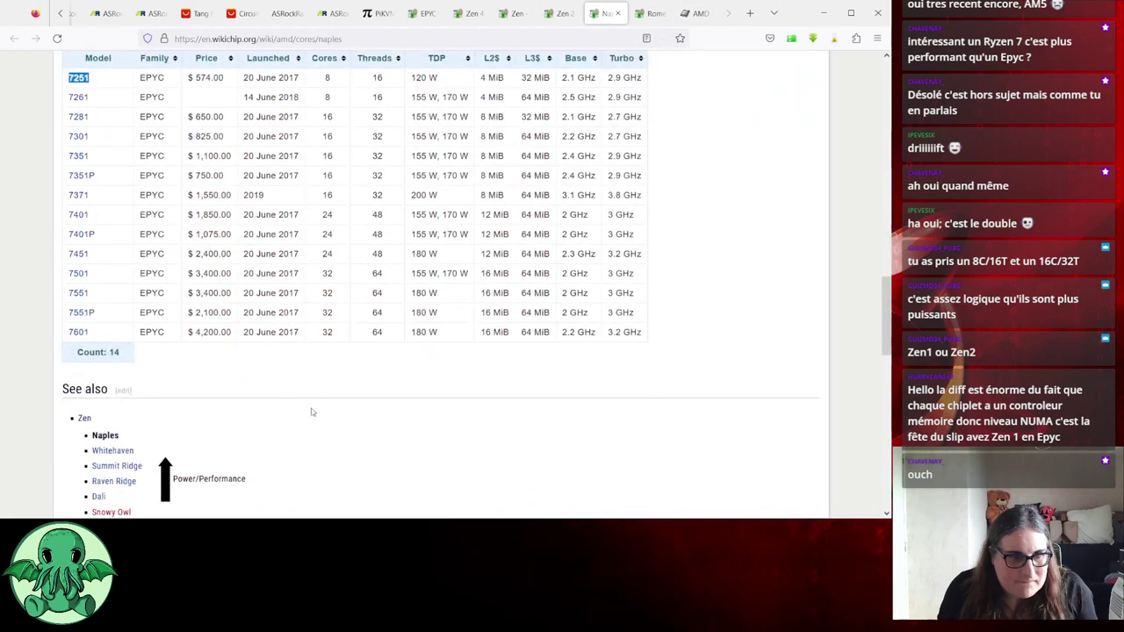
{"action": "left_click_drag", "start_coordinate": [97, 187], "coordinate": [72, 184]}
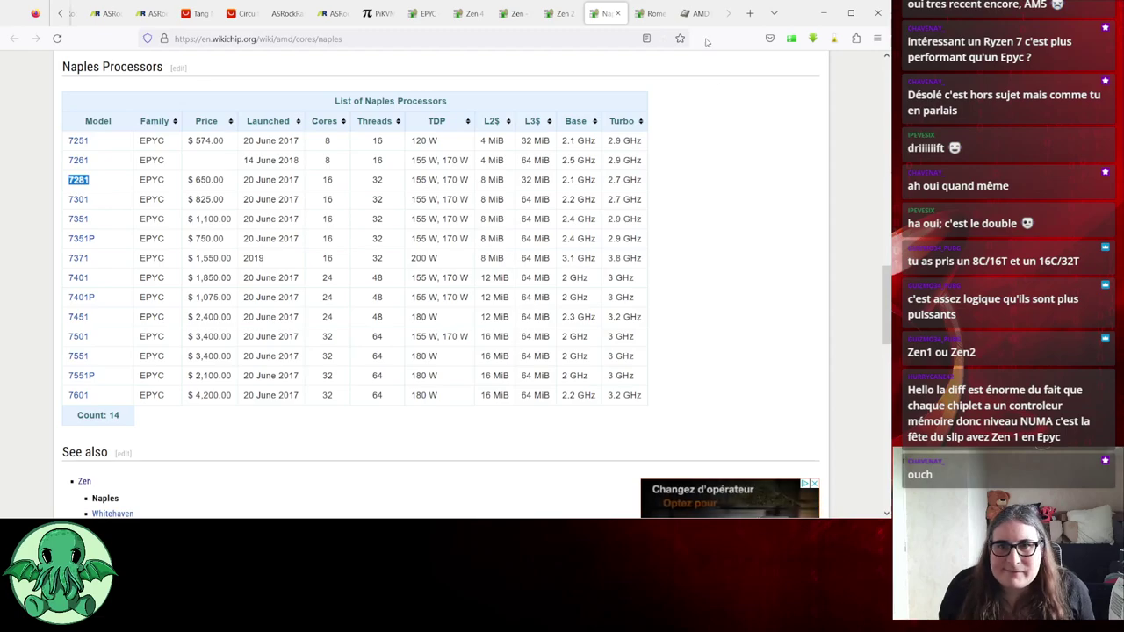
Return to the PassMark comparison and remove the AMD EPYC 7251 from it
{"action": "left_click", "coordinate": [694, 14]}
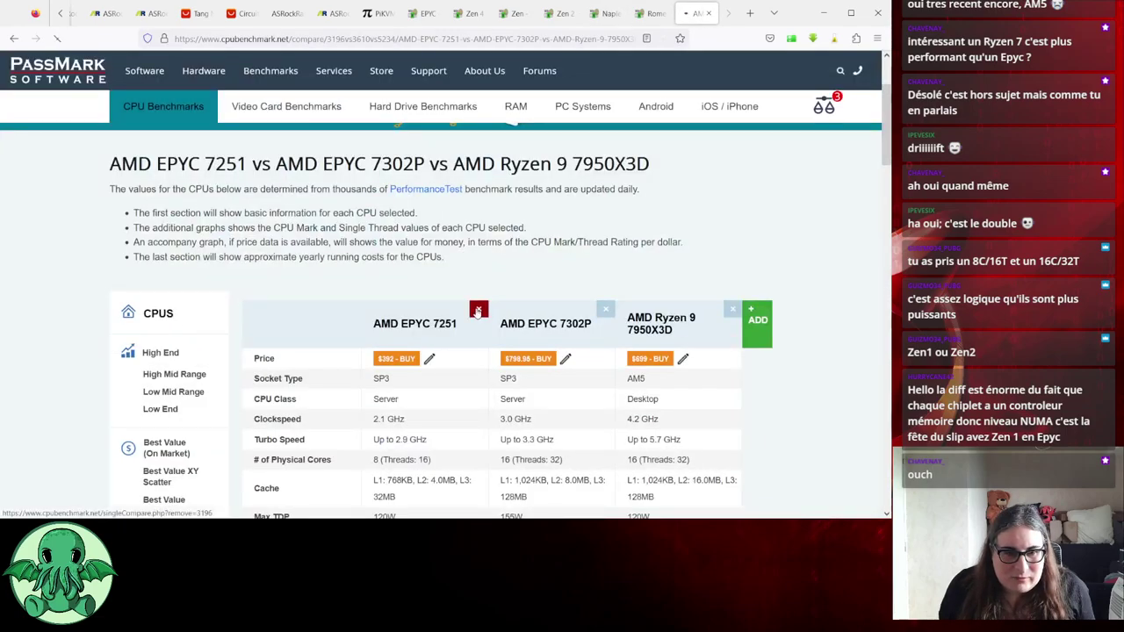
{"action": "left_click", "coordinate": [479, 309]}
{"action": "scroll", "coordinate": [436, 402], "scroll_direction": "down", "scroll_amount": 2}
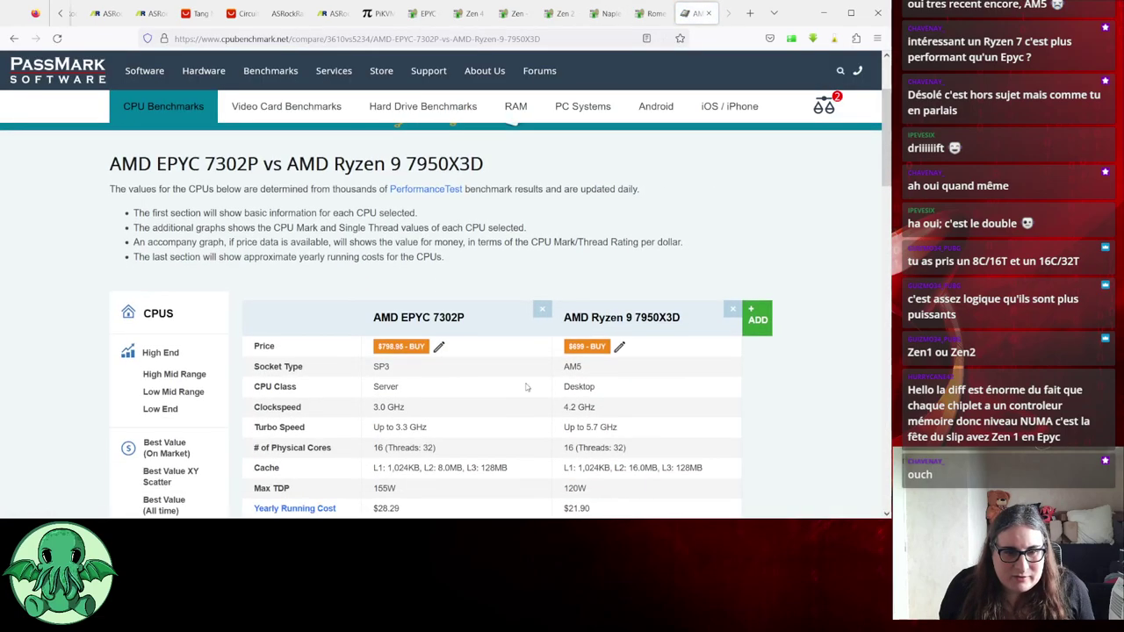
Add the AMD EPYC 7281 to the compare list
{"action": "left_click", "coordinate": [756, 318]}
{"action": "scroll", "coordinate": [446, 424], "scroll_direction": "down", "scroll_amount": 2}
{"action": "left_click", "coordinate": [334, 294]}
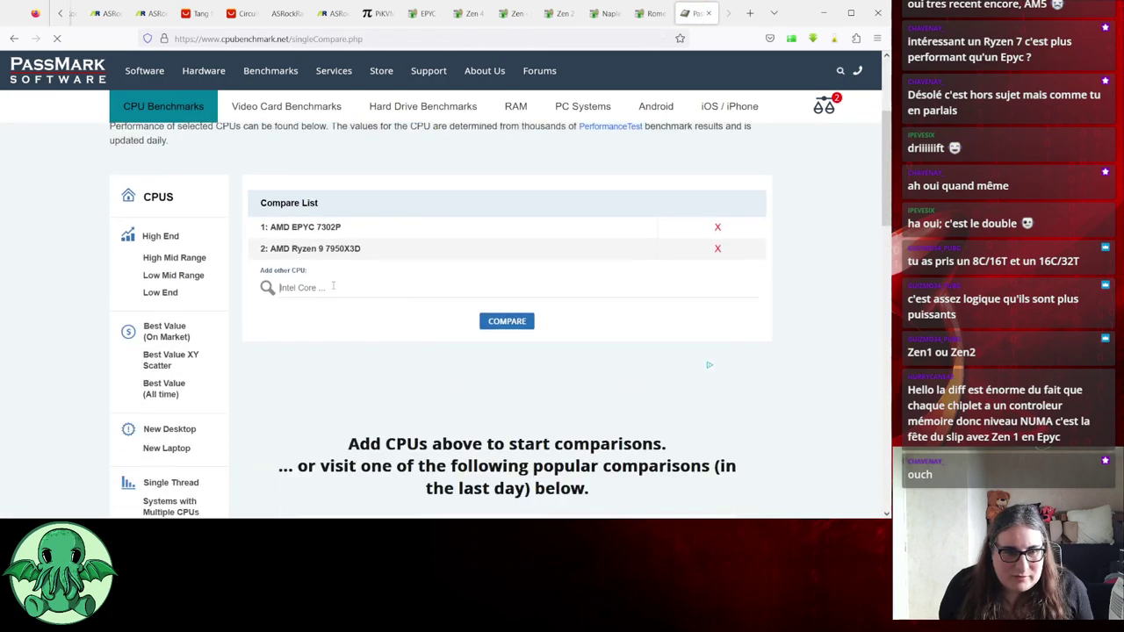
{"action": "type", "text": "7281"}
{"action": "left_click", "coordinate": [345, 309]}
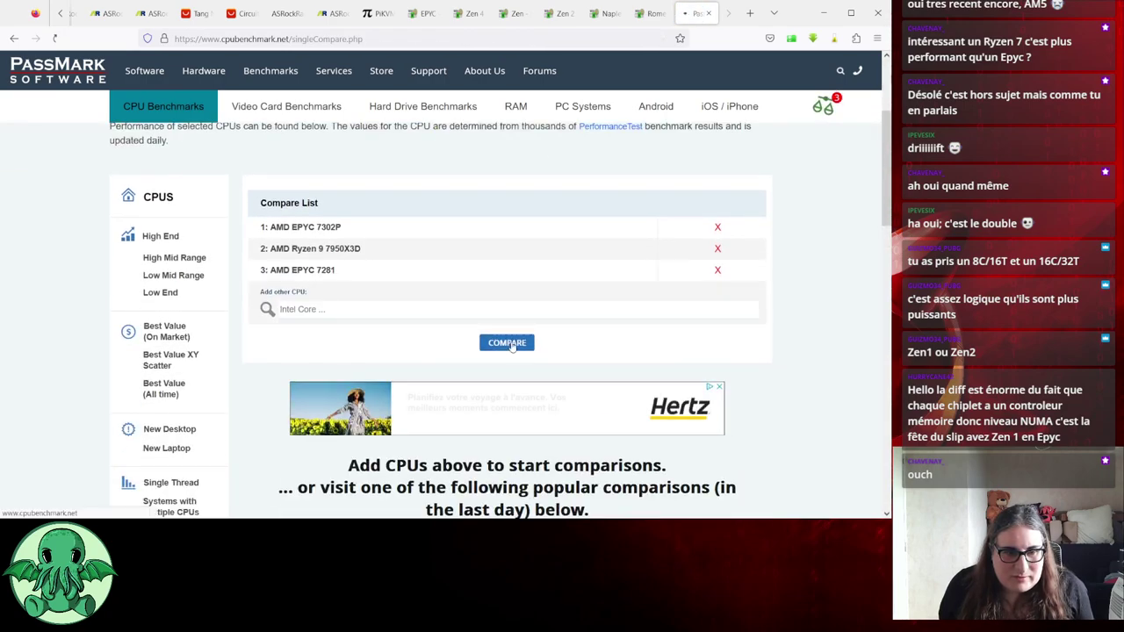
Compare the EPYC 7302P, Ryzen 9 7950X3D and EPYC 7281, and examine their specifications, single thread ratings and CPU Marks
{"action": "left_click", "coordinate": [504, 339]}
{"action": "scroll", "coordinate": [719, 354], "scroll_direction": "down", "scroll_amount": 3}
{"action": "scroll", "coordinate": [720, 356], "scroll_direction": "down", "scroll_amount": 1}
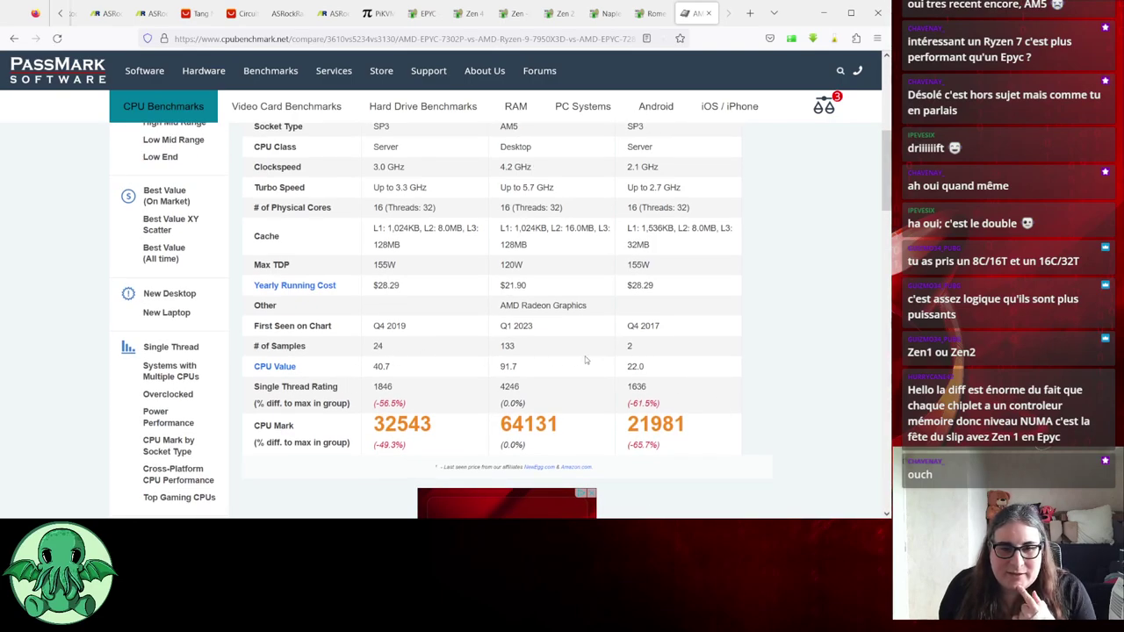
{"action": "scroll", "coordinate": [652, 367], "scroll_direction": "up", "scroll_amount": 2}
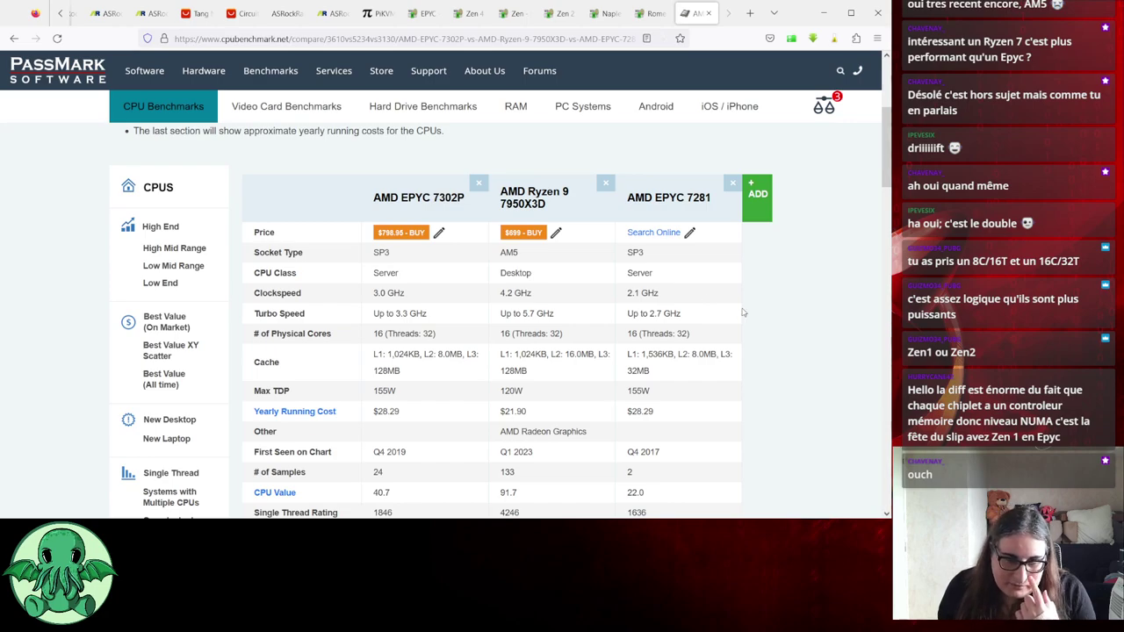
{"action": "scroll", "coordinate": [742, 312], "scroll_direction": "down", "scroll_amount": 1}
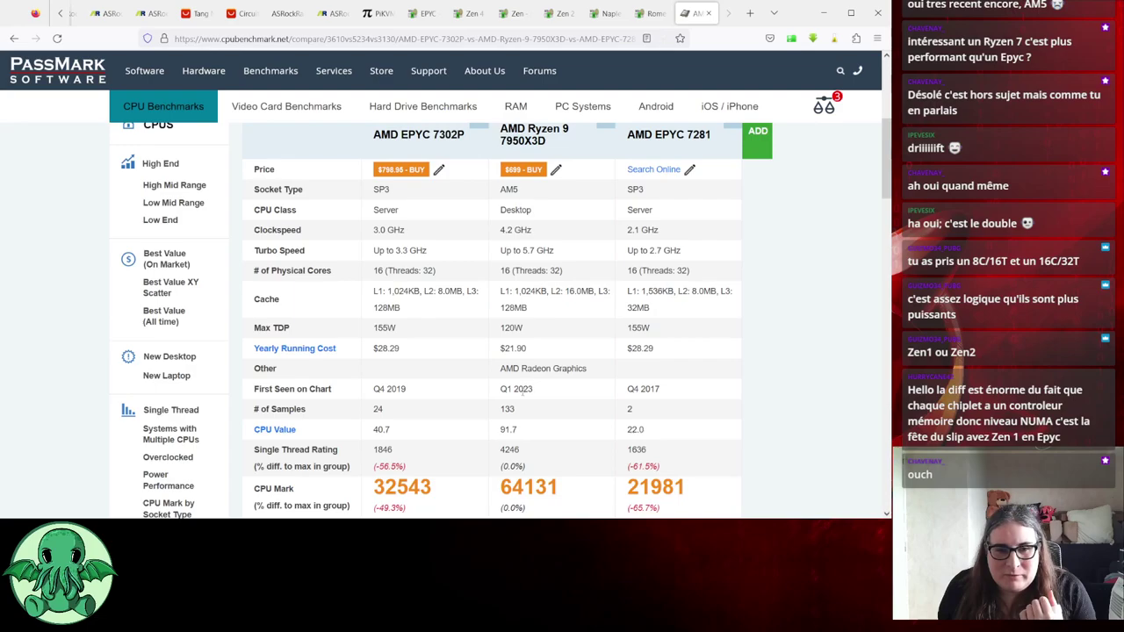
{"action": "scroll", "coordinate": [553, 414], "scroll_direction": "down", "scroll_amount": 1}
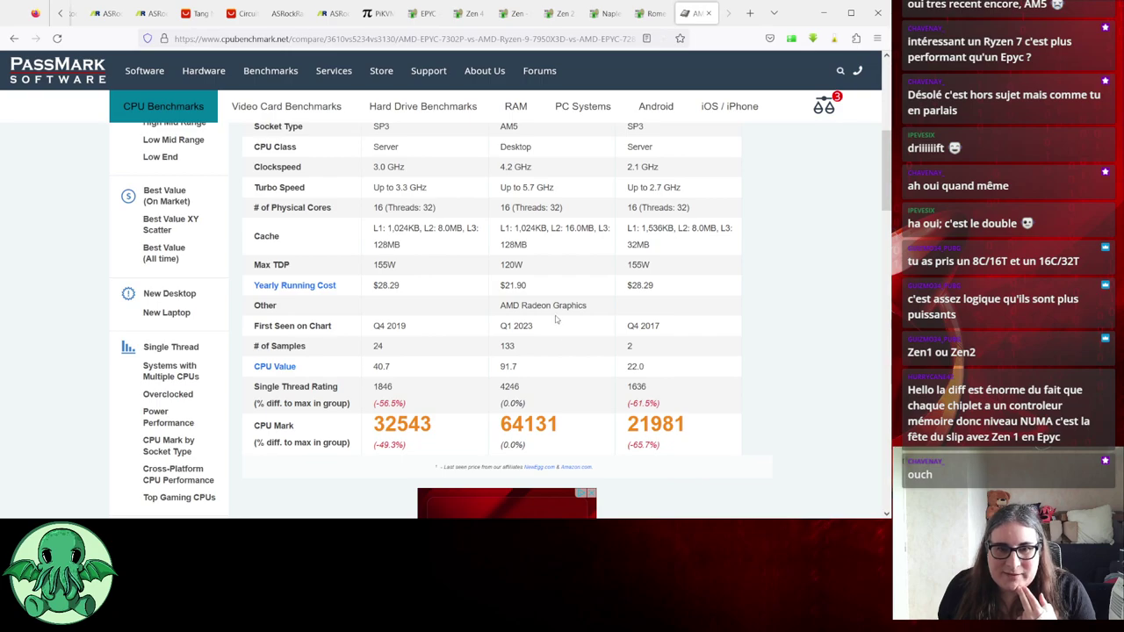
{"action": "scroll", "coordinate": [556, 320], "scroll_direction": "up", "scroll_amount": 2}
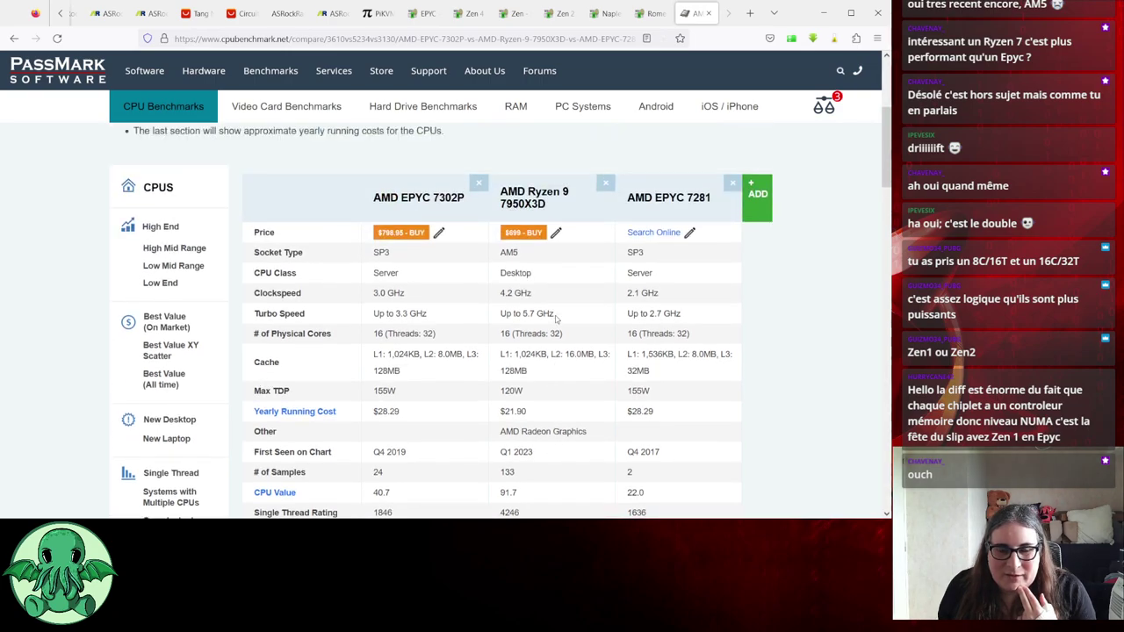
{"action": "scroll", "coordinate": [555, 320], "scroll_direction": "down", "scroll_amount": 2}
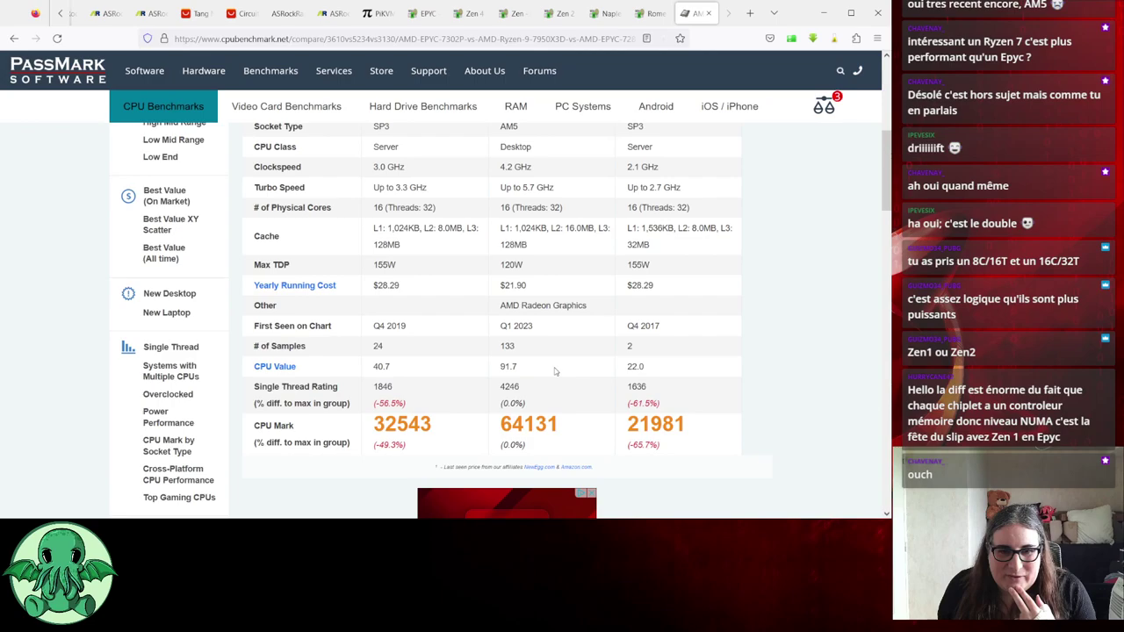
{"action": "scroll", "coordinate": [555, 370], "scroll_direction": "up", "scroll_amount": 2}
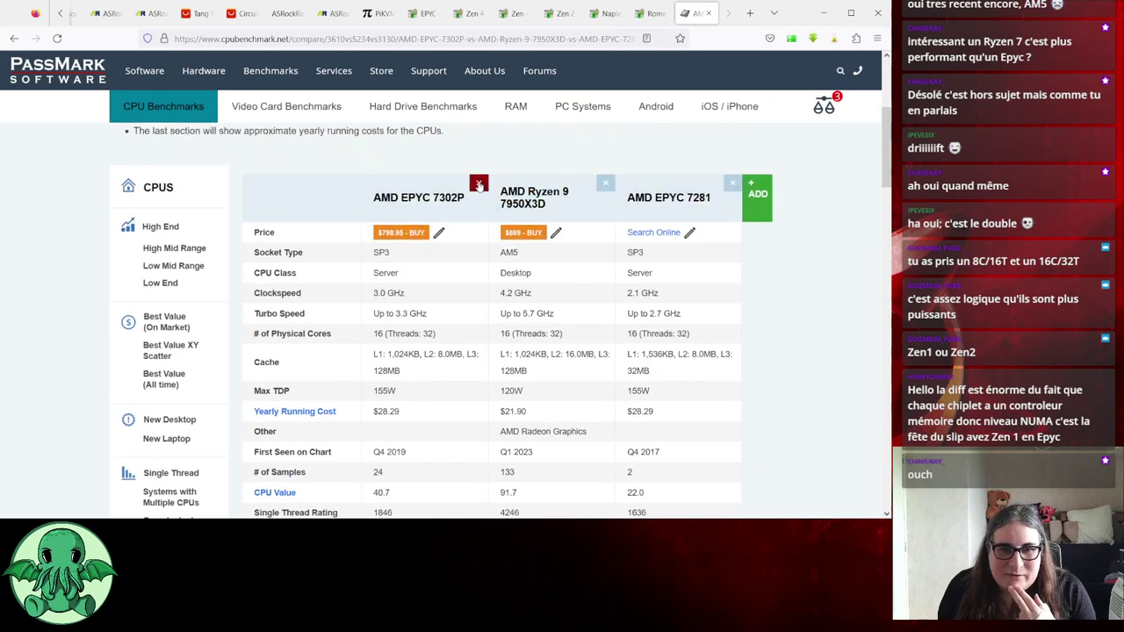
Remove the AMD EPYC 7302P from the comparison
{"action": "left_click", "coordinate": [480, 184]}
{"action": "scroll", "coordinate": [492, 264], "scroll_direction": "down", "scroll_amount": 4}
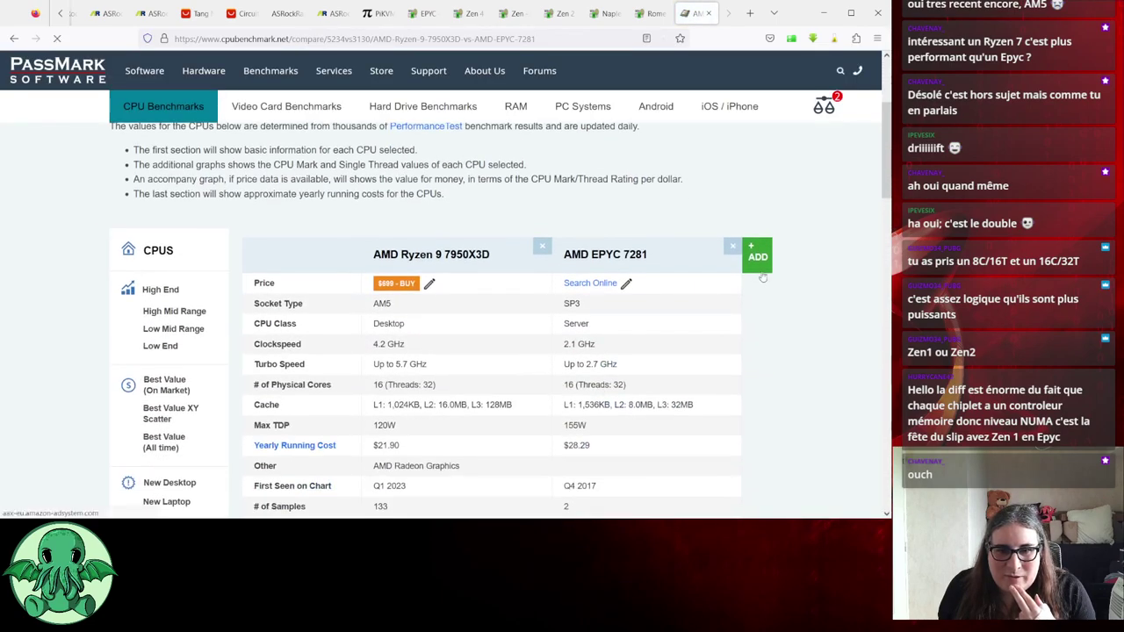
Add the AMD Ryzen 9 5900X to the compare list and run the comparison with the Ryzen 9 7950X3D and EPYC 7281
{"action": "scroll", "coordinate": [347, 422], "scroll_direction": "down", "scroll_amount": 2}
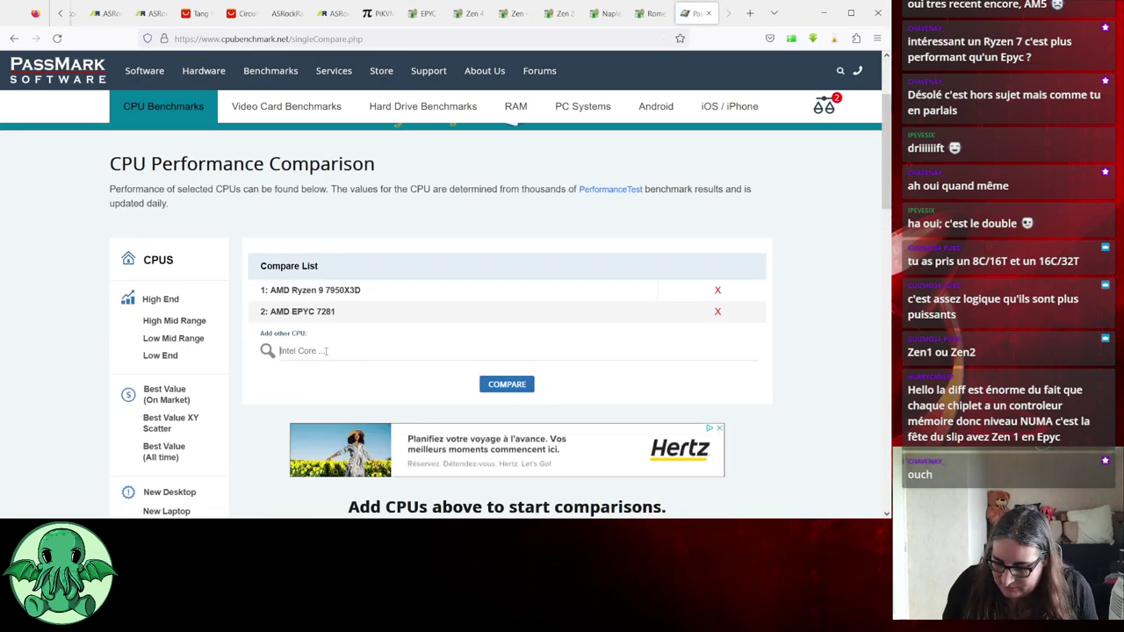
{"action": "left_click", "coordinate": [326, 350]}
{"action": "type", "text": "59"}
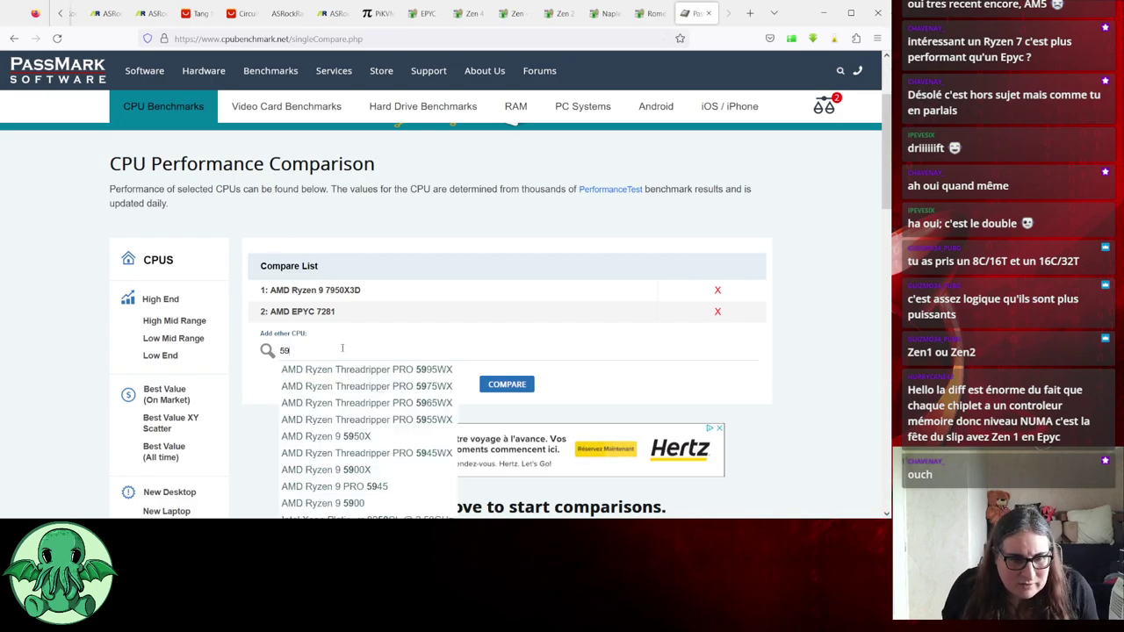
{"action": "left_click", "coordinate": [383, 474]}
{"action": "left_click", "coordinate": [507, 402]}
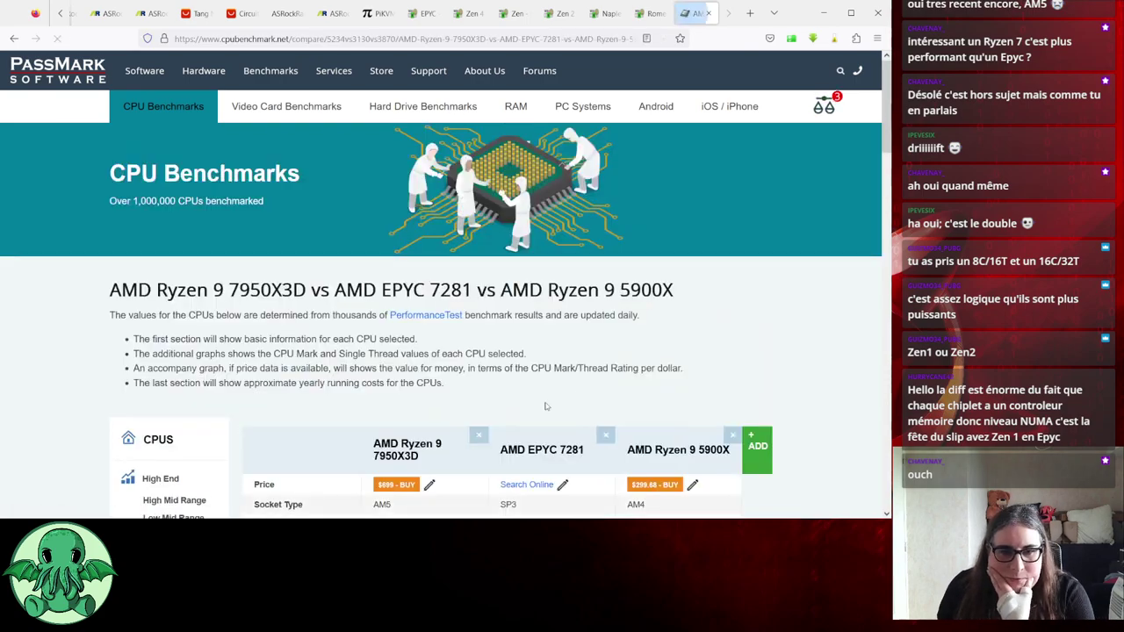
Examine the specifications, single thread ratings and CPU Marks of the Ryzen 9 7950X3D, EPYC 7281 and Ryzen 9 5900X
{"action": "scroll", "coordinate": [672, 369], "scroll_direction": "down", "scroll_amount": 3}
{"action": "scroll", "coordinate": [761, 379], "scroll_direction": "down", "scroll_amount": 1}
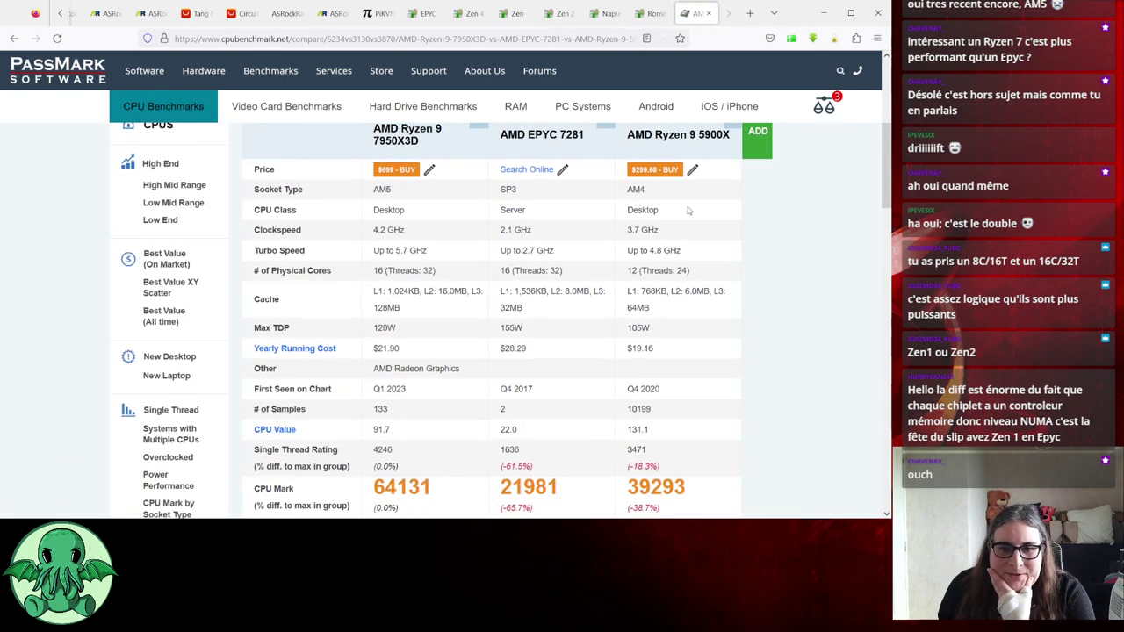
{"action": "scroll", "coordinate": [690, 212], "scroll_direction": "down", "scroll_amount": 1}
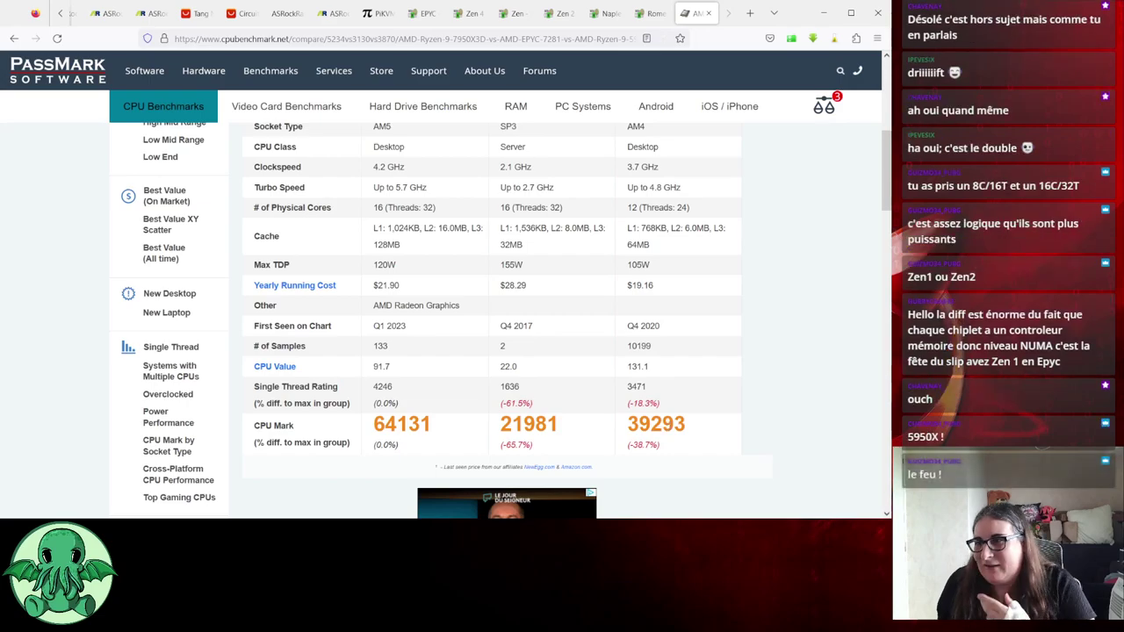
{"action": "scroll", "coordinate": [657, 404], "scroll_direction": "up", "scroll_amount": 5}
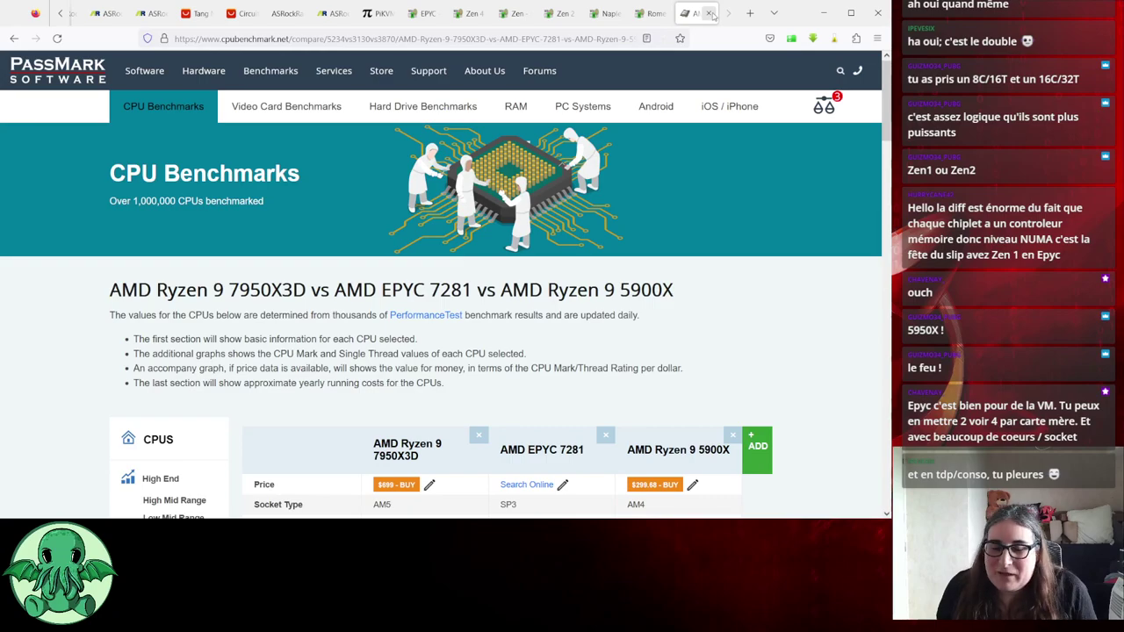
{"action": "scroll", "coordinate": [650, 475], "scroll_direction": "down", "scroll_amount": 2}
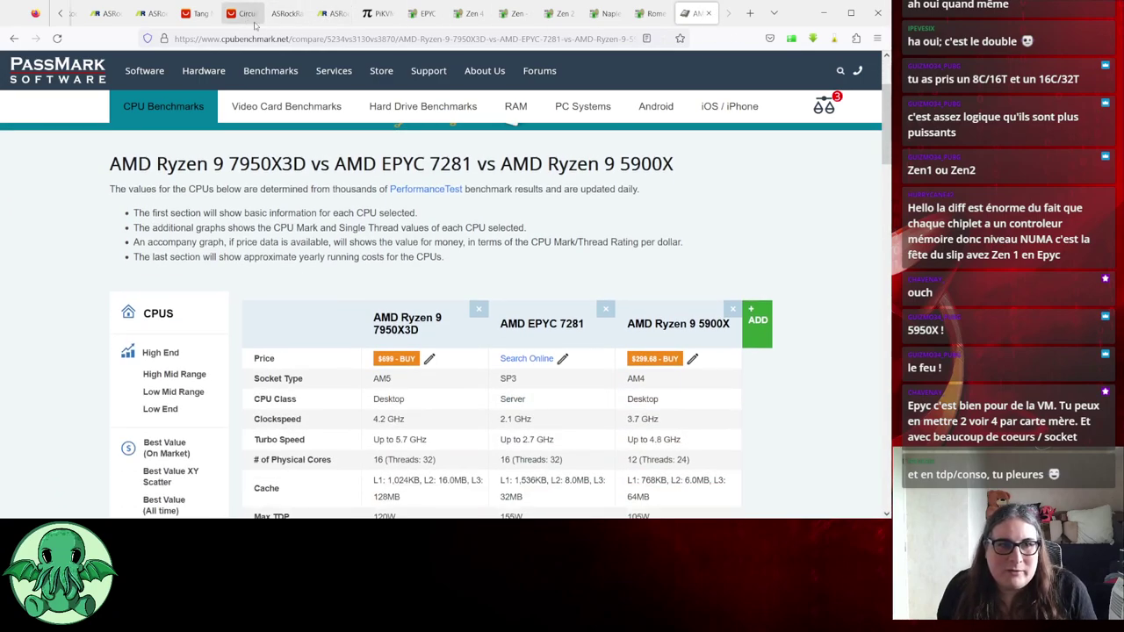
Look at the ASRock Rack X570D4U product page and return to the PassMark comparison
{"action": "left_click", "coordinate": [154, 14]}
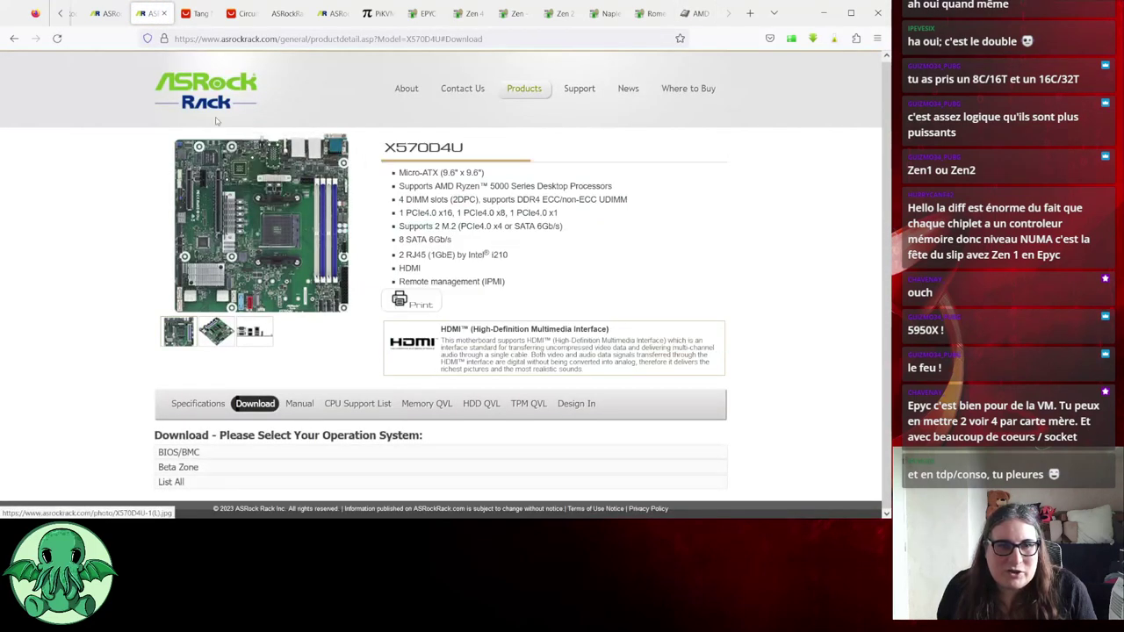
{"action": "left_click", "coordinate": [696, 14]}
{"action": "left_click", "coordinate": [470, 39]}
{"action": "left_click", "coordinate": [777, 206]}
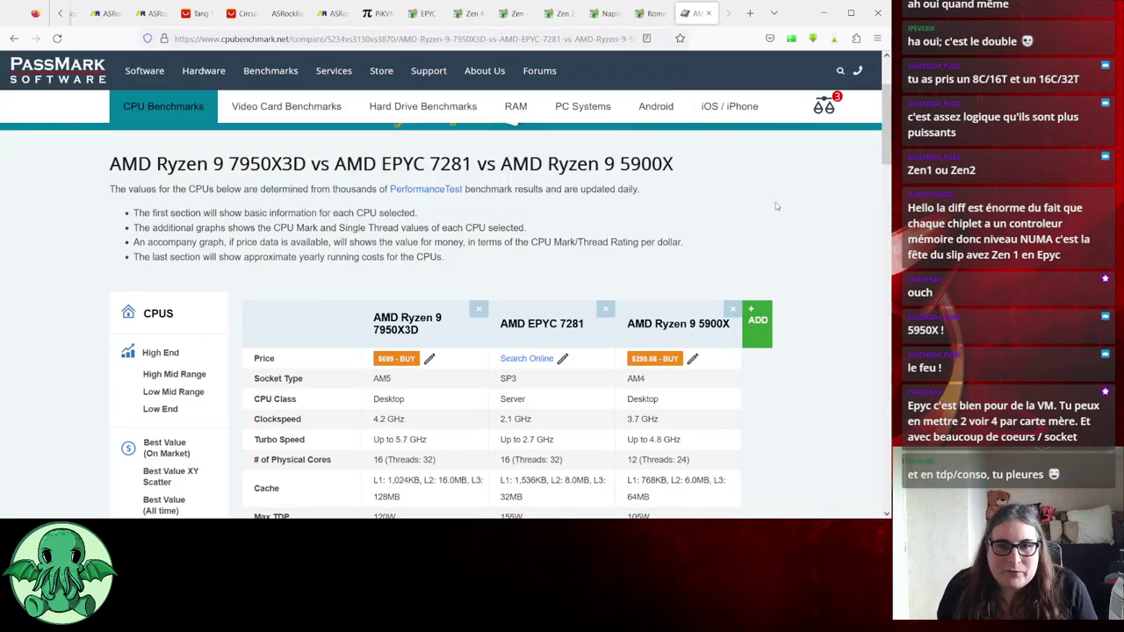
Close the PassMark comparison and the open WikiChip pages on EPYC and Zen processors
{"action": "left_click", "coordinate": [709, 13]}
{"action": "left_click", "coordinate": [709, 13]}
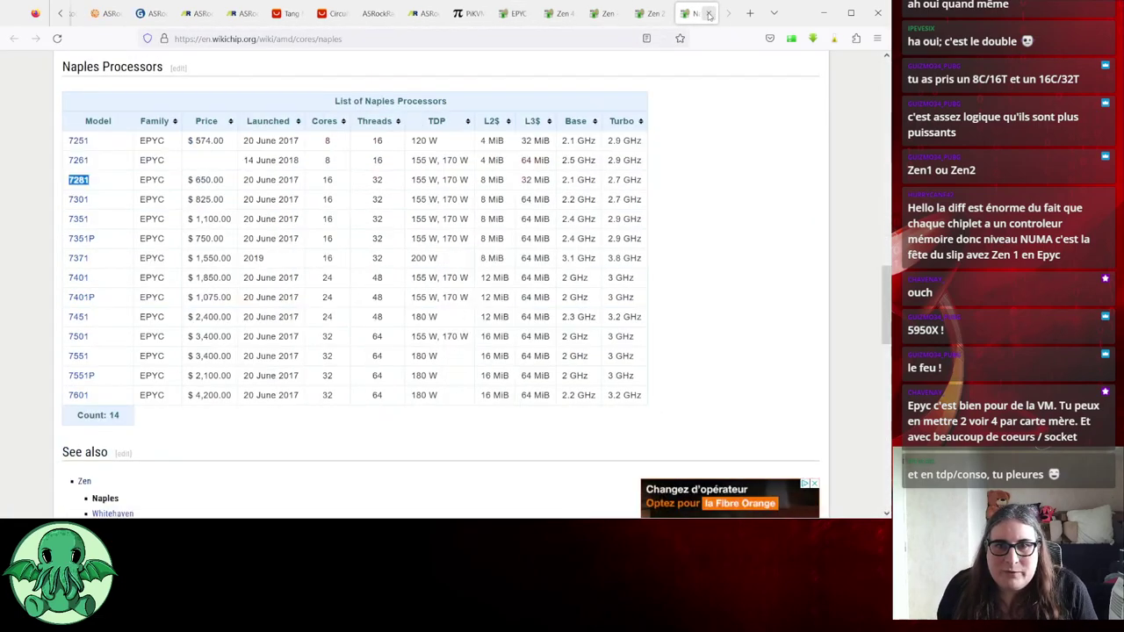
{"action": "left_click", "coordinate": [709, 13]}
{"action": "left_click", "coordinate": [709, 13]}
{"action": "left_click", "coordinate": [709, 13]}
{"action": "left_click", "coordinate": [709, 13]}
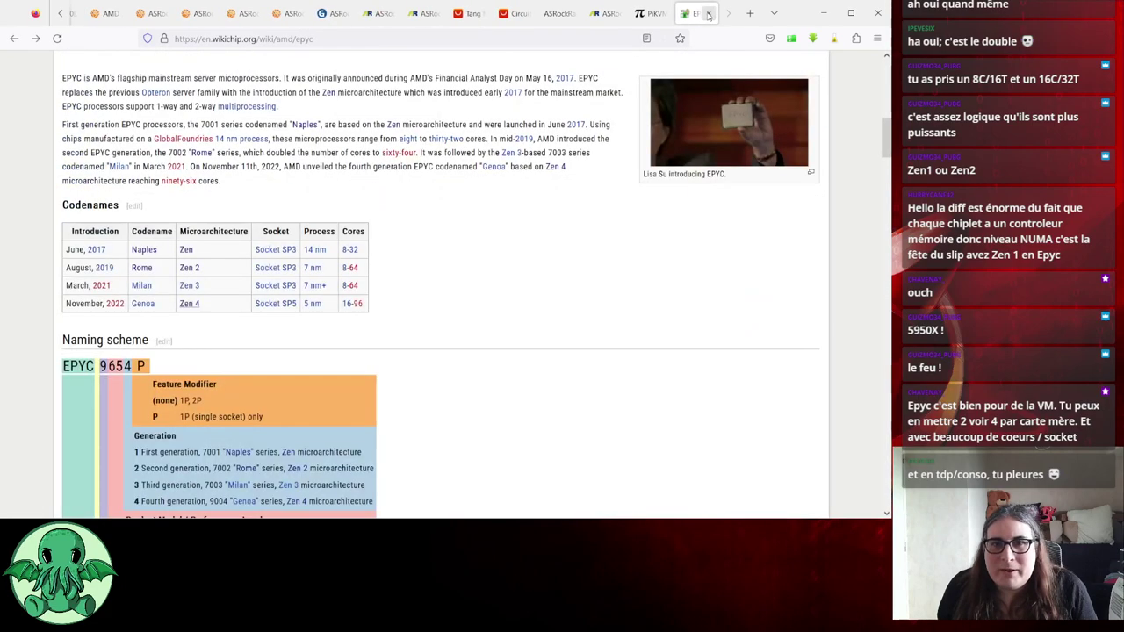
{"action": "left_click", "coordinate": [709, 13]}
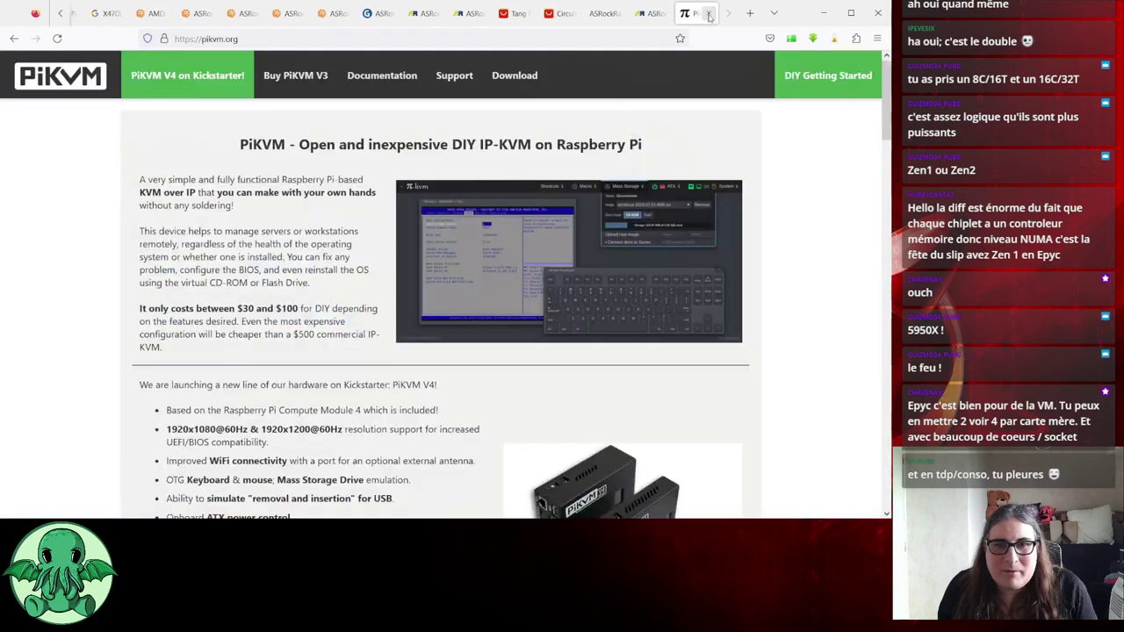
Close the X470D4U specifications page and bring up the ASRockRack server management page
{"action": "left_click", "coordinate": [657, 14]}
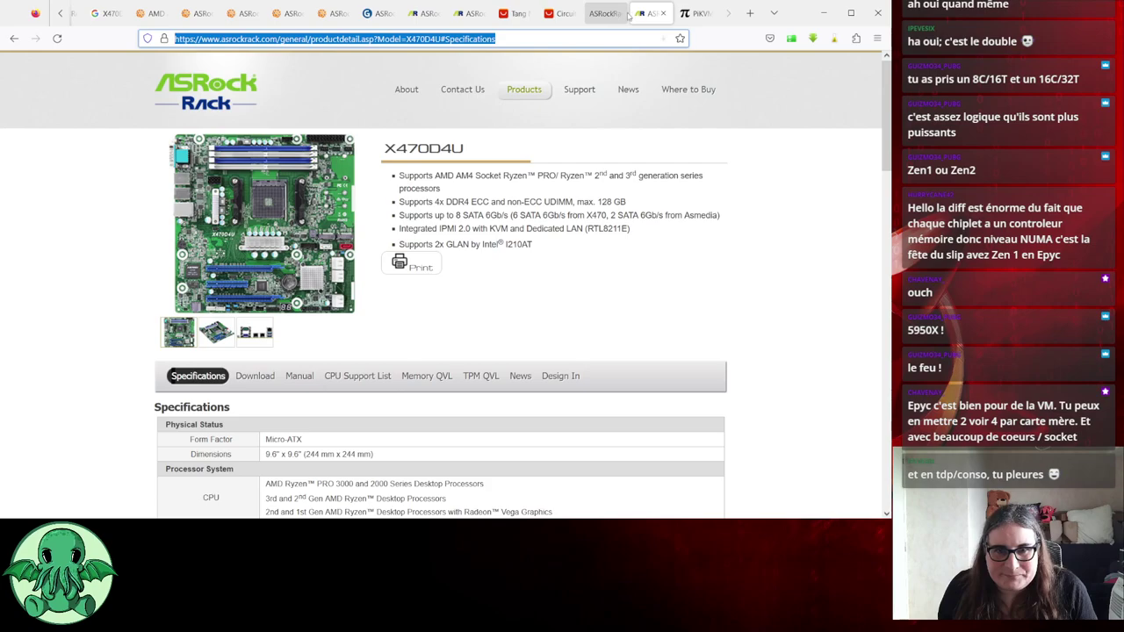
{"action": "left_click", "coordinate": [662, 13]}
{"action": "left_click", "coordinate": [645, 14]}
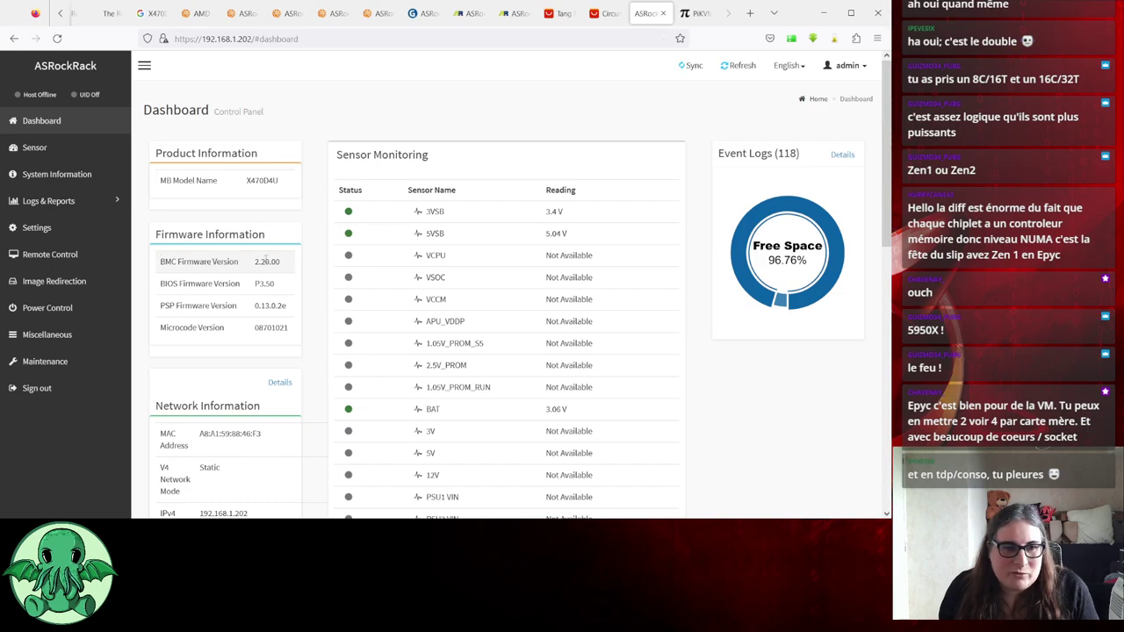
Review the firmware versions and the network information on the management dashboard
{"action": "left_click", "coordinate": [264, 262]}
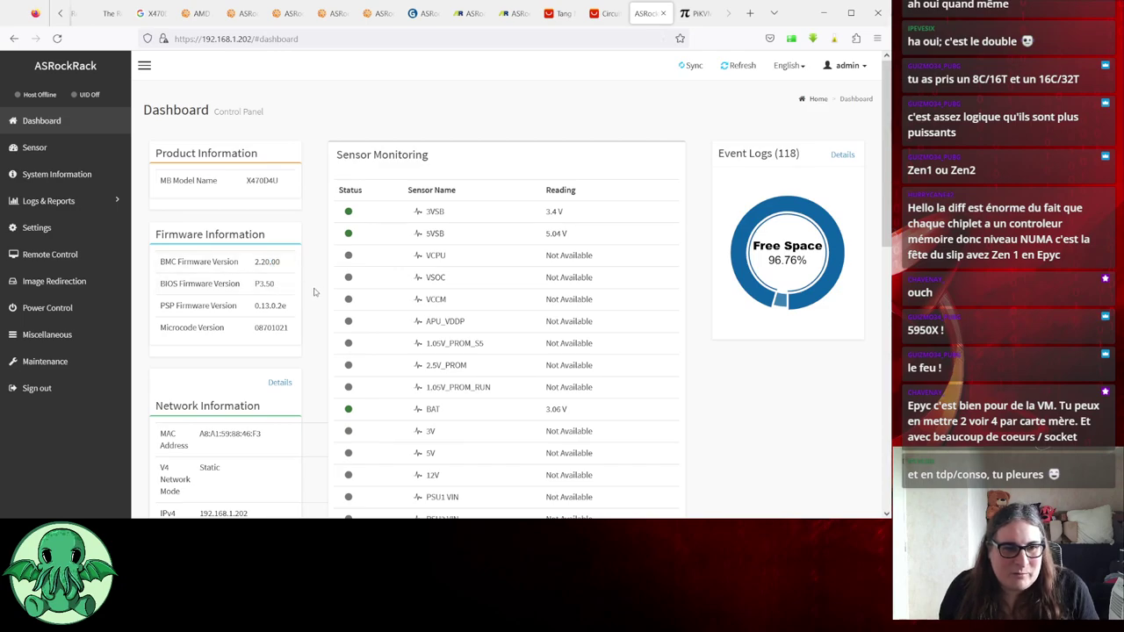
{"action": "scroll", "coordinate": [315, 292], "scroll_direction": "down", "scroll_amount": 3}
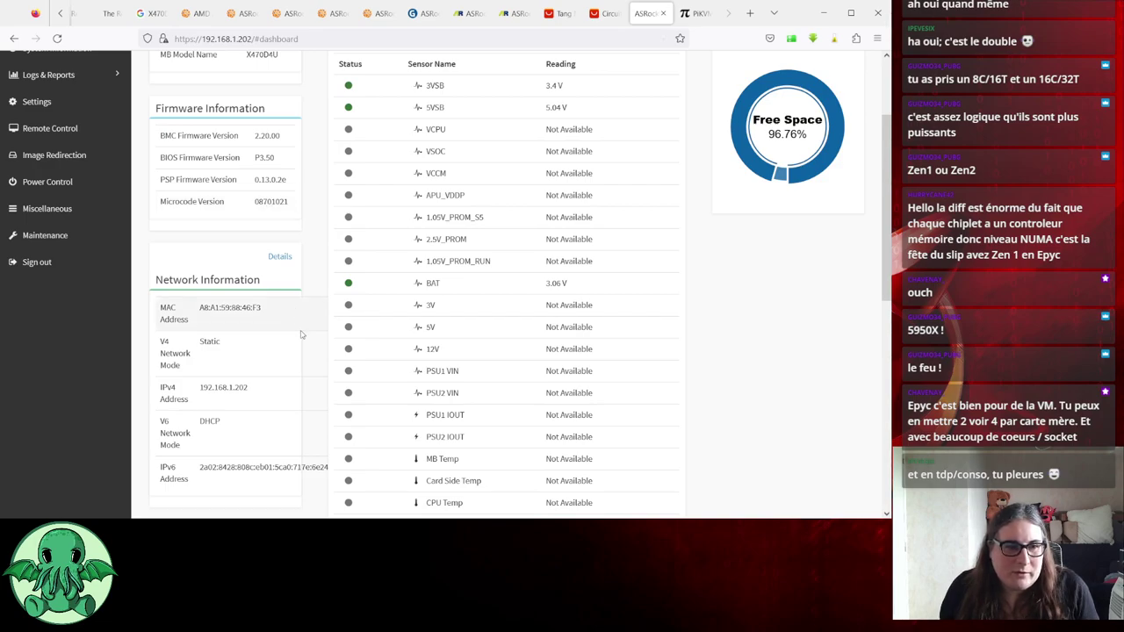
{"action": "scroll", "coordinate": [262, 239], "scroll_direction": "down", "scroll_amount": 3}
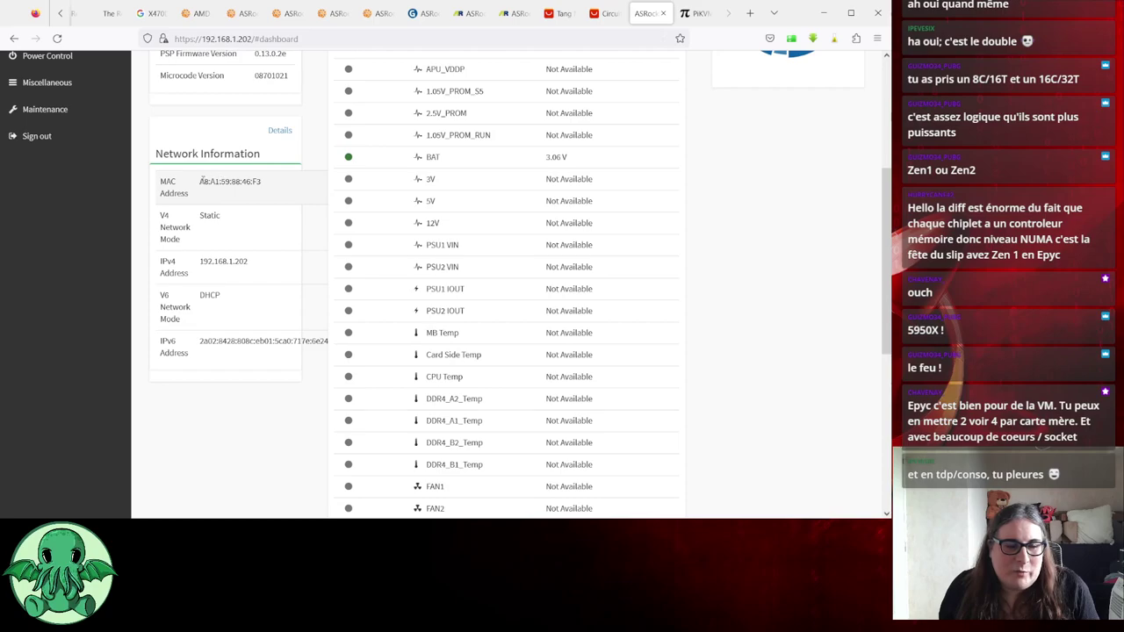
{"action": "left_click_drag", "start_coordinate": [203, 180], "coordinate": [267, 191]}
{"action": "left_click", "coordinate": [316, 193]}
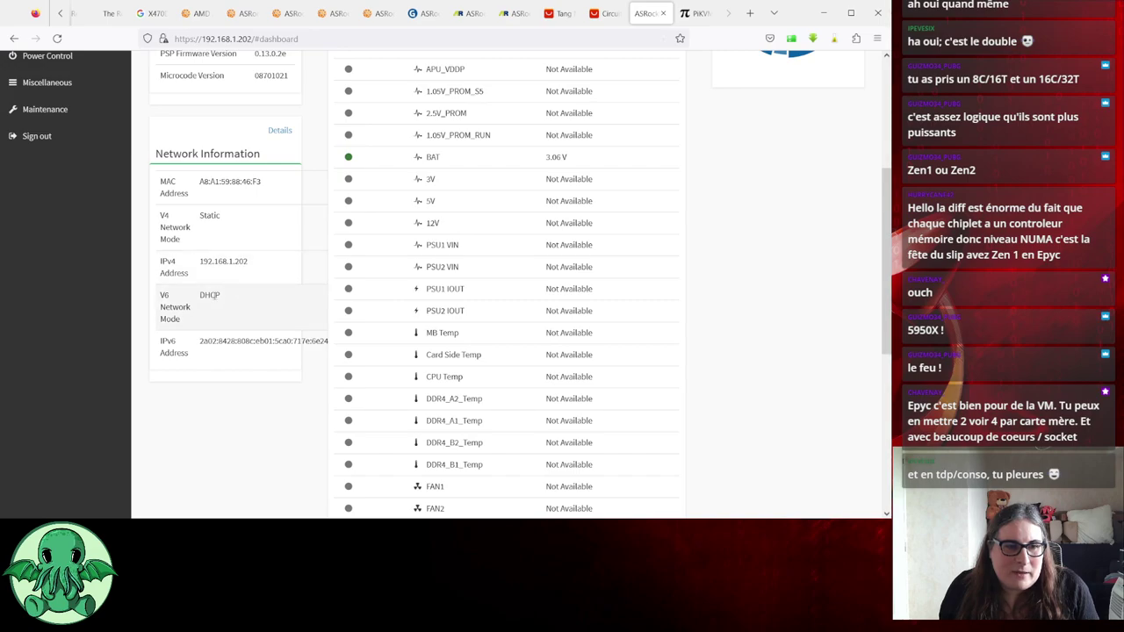
Examine the dashboard's sensor monitoring list, including voltages, temperatures, fans and power supply entries
{"action": "scroll", "coordinate": [491, 332], "scroll_direction": "up", "scroll_amount": 3}
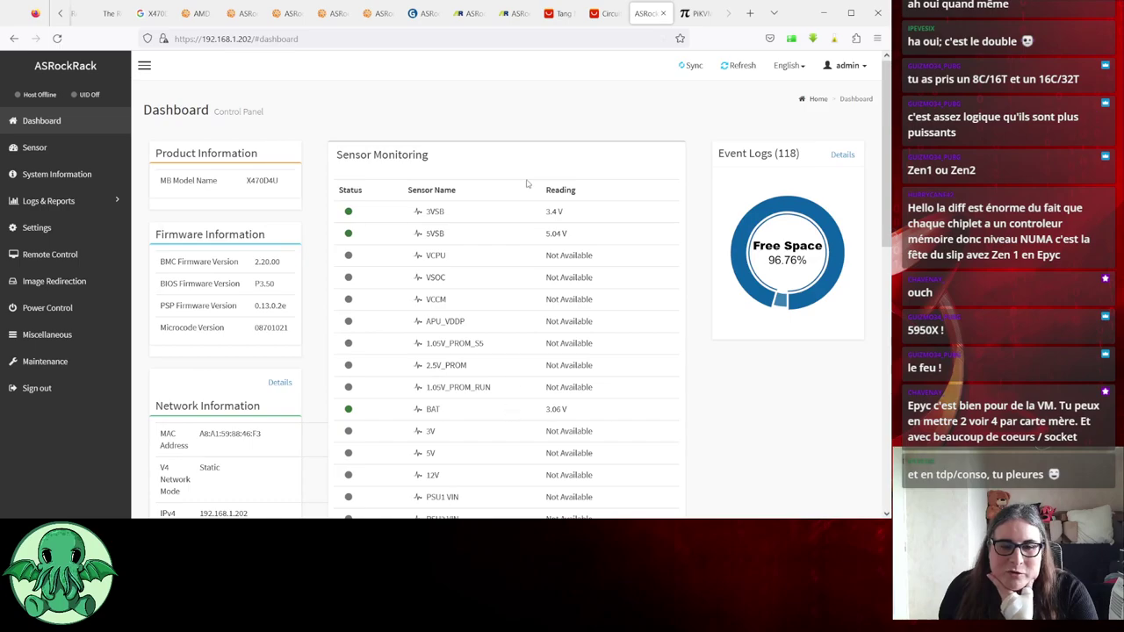
{"action": "scroll", "coordinate": [497, 356], "scroll_direction": "down", "scroll_amount": 6}
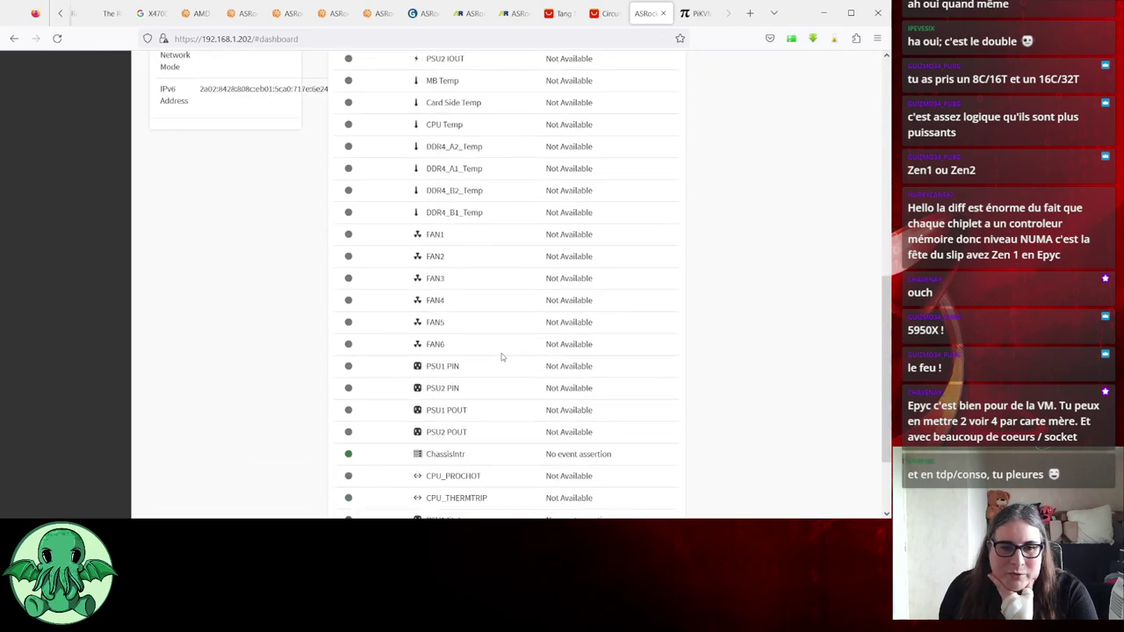
{"action": "scroll", "coordinate": [501, 357], "scroll_direction": "up", "scroll_amount": 4}
{"action": "scroll", "coordinate": [502, 358], "scroll_direction": "up", "scroll_amount": 2}
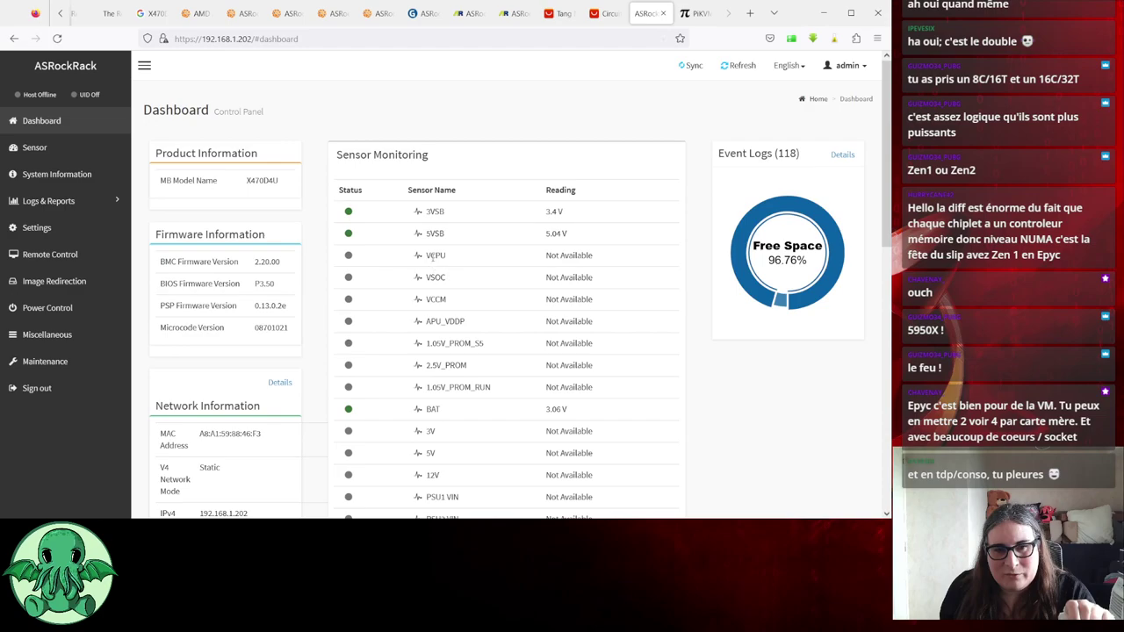
{"action": "scroll", "coordinate": [445, 364], "scroll_direction": "down", "scroll_amount": 10}
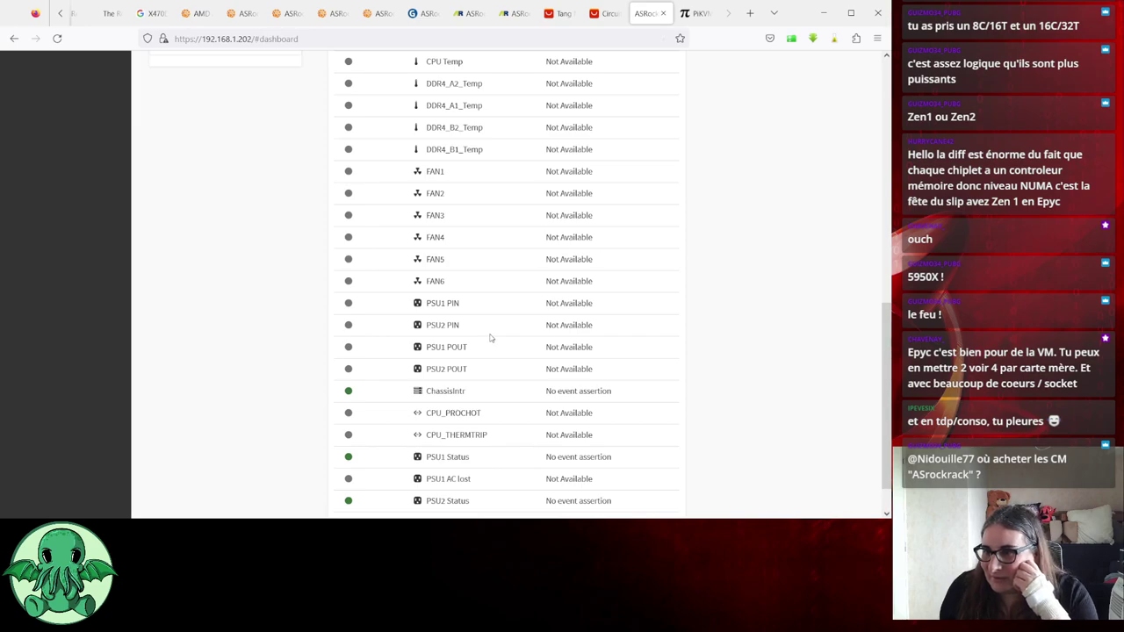
{"action": "scroll", "coordinate": [492, 339], "scroll_direction": "up", "scroll_amount": 3}
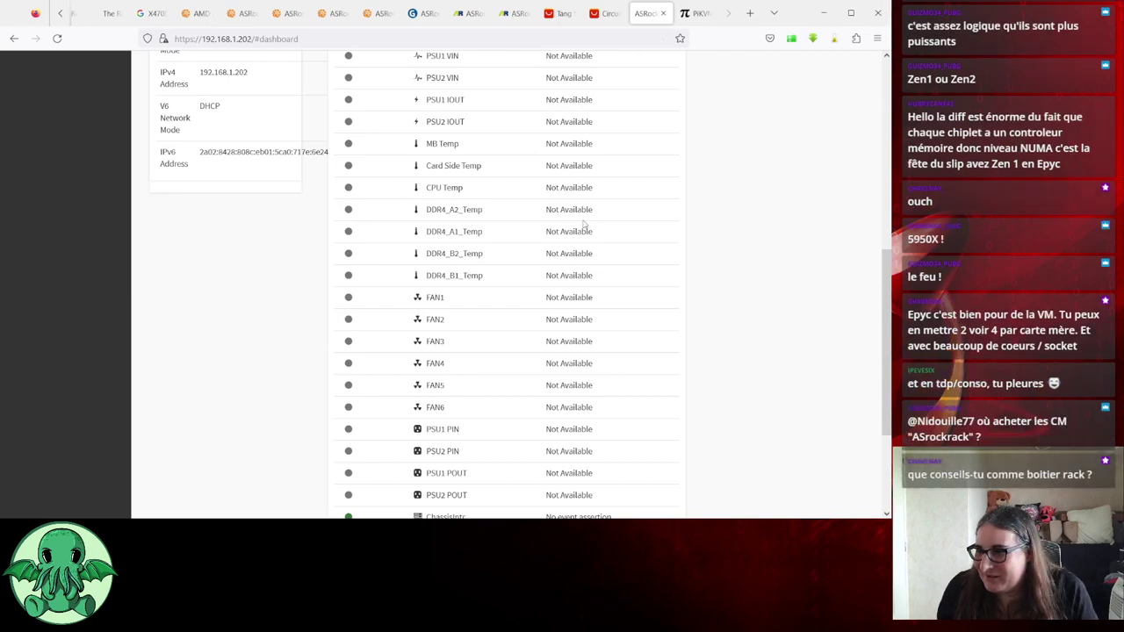
{"action": "scroll", "coordinate": [584, 224], "scroll_direction": "up", "scroll_amount": 3}
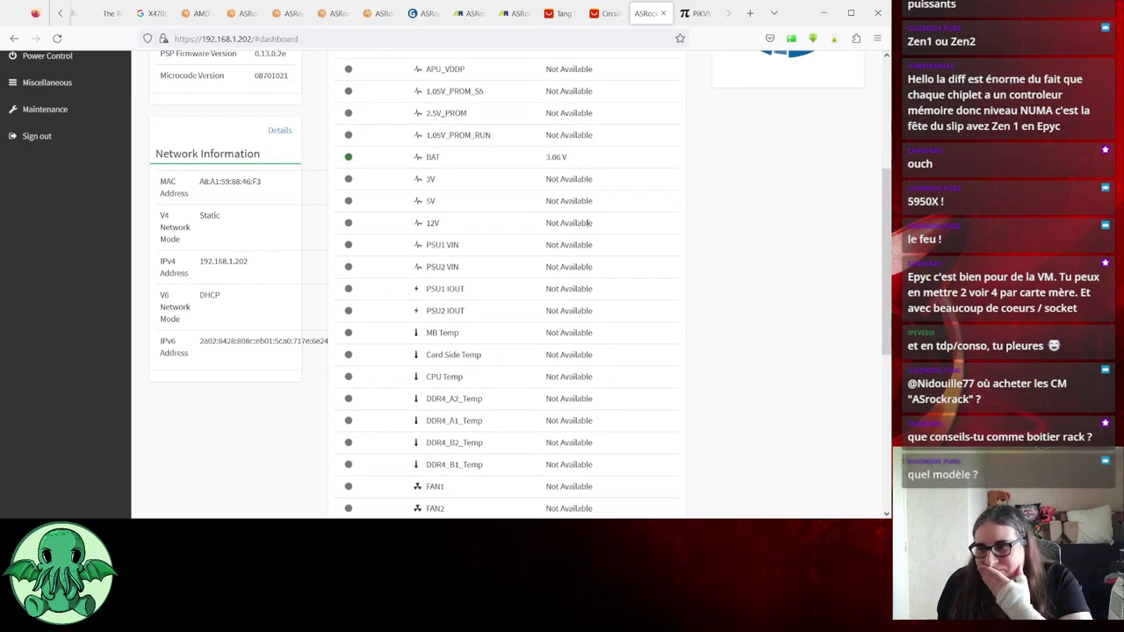
{"action": "scroll", "coordinate": [588, 227], "scroll_direction": "up", "scroll_amount": 3}
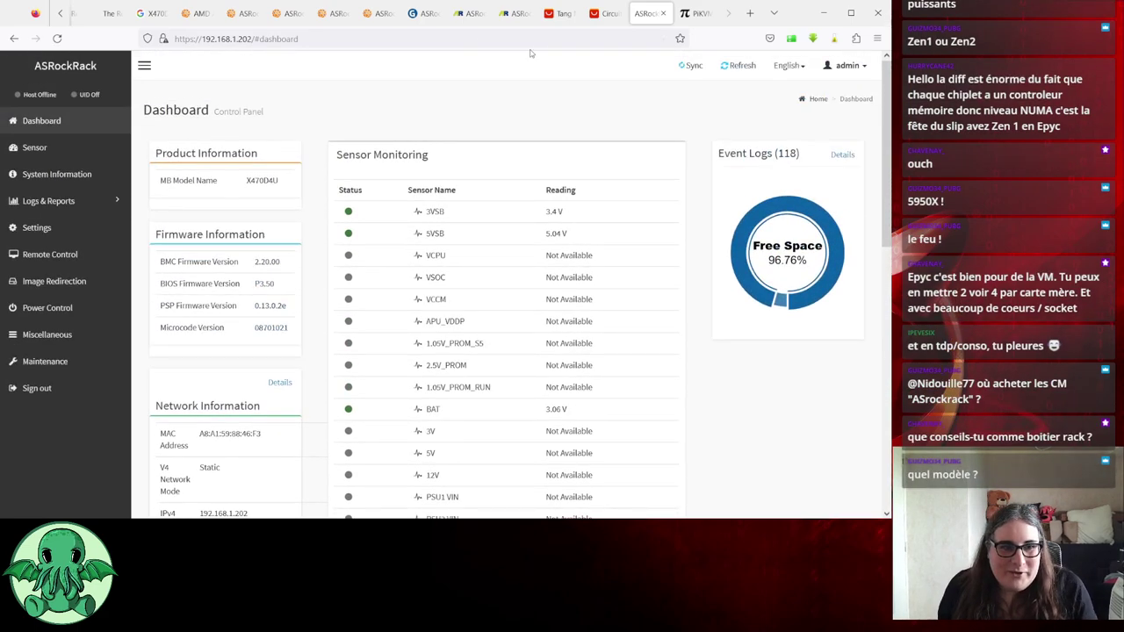
Copy the motherboard model name X470D4U from the dashboard and search the web for "ldlc X470D4U" in a new tab
{"action": "double_click", "coordinate": [261, 180]}
{"action": "key", "text": "ctrl+c"}
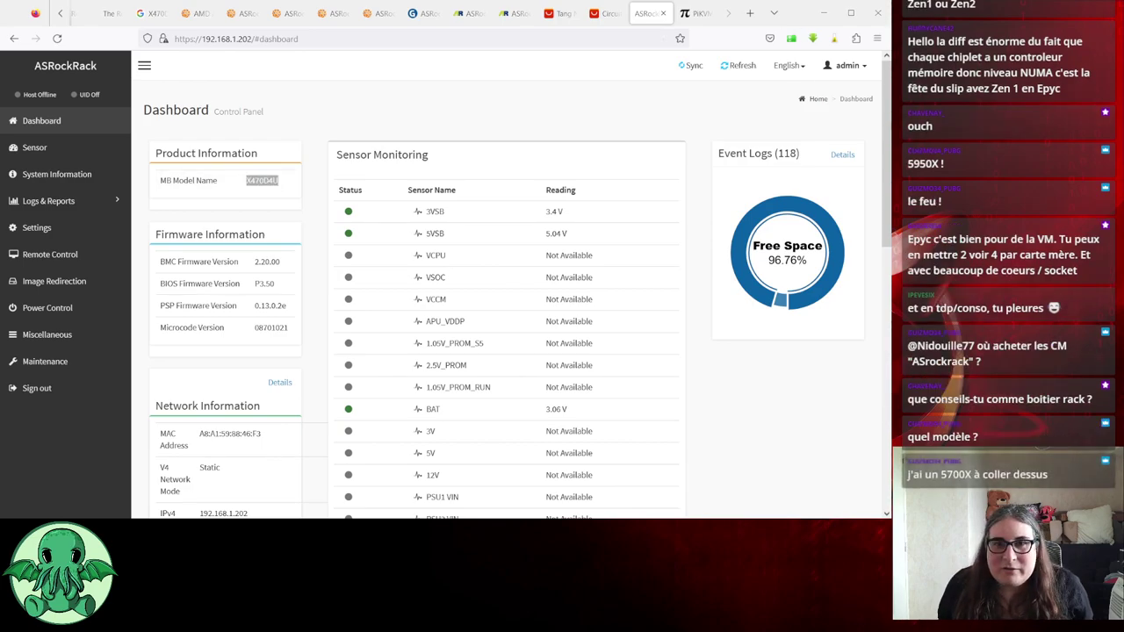
{"action": "left_click", "coordinate": [750, 14]}
{"action": "left_click", "coordinate": [637, 39]}
{"action": "type", "text": "l"}
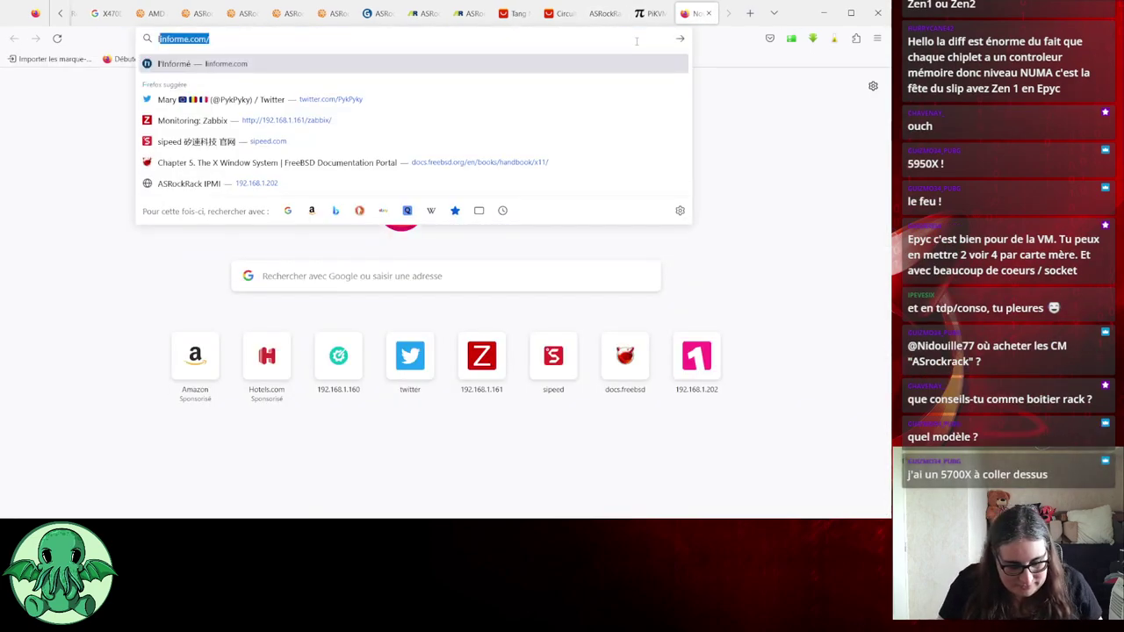
{"action": "type", "text": "dlc"}
{"action": "key", "text": "ctrl+v"}
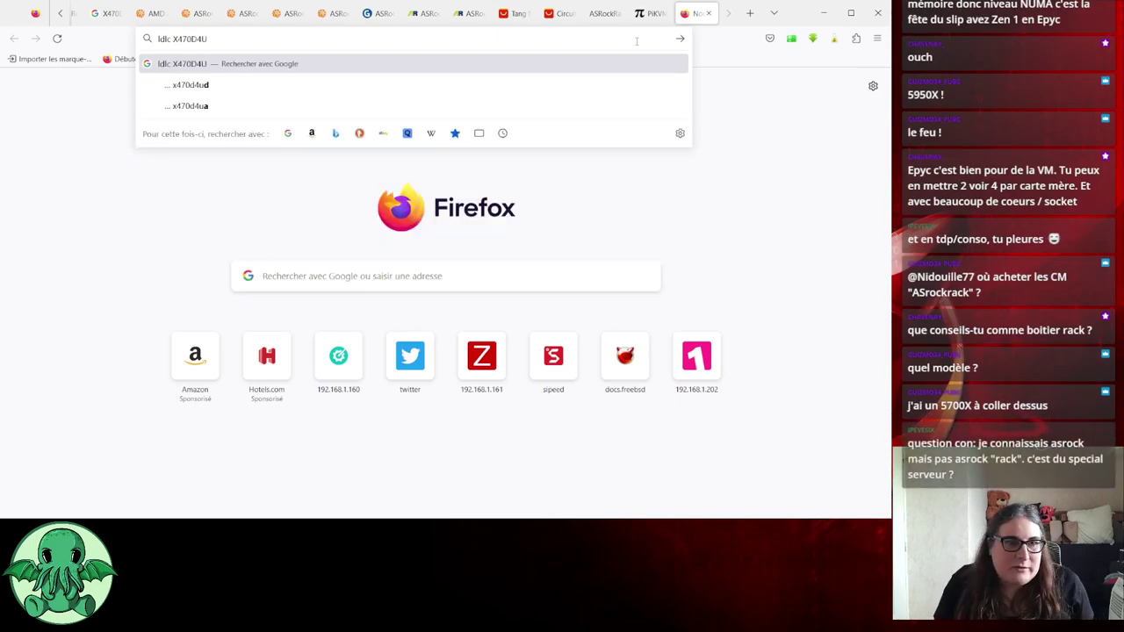
{"action": "key", "text": "Return"}
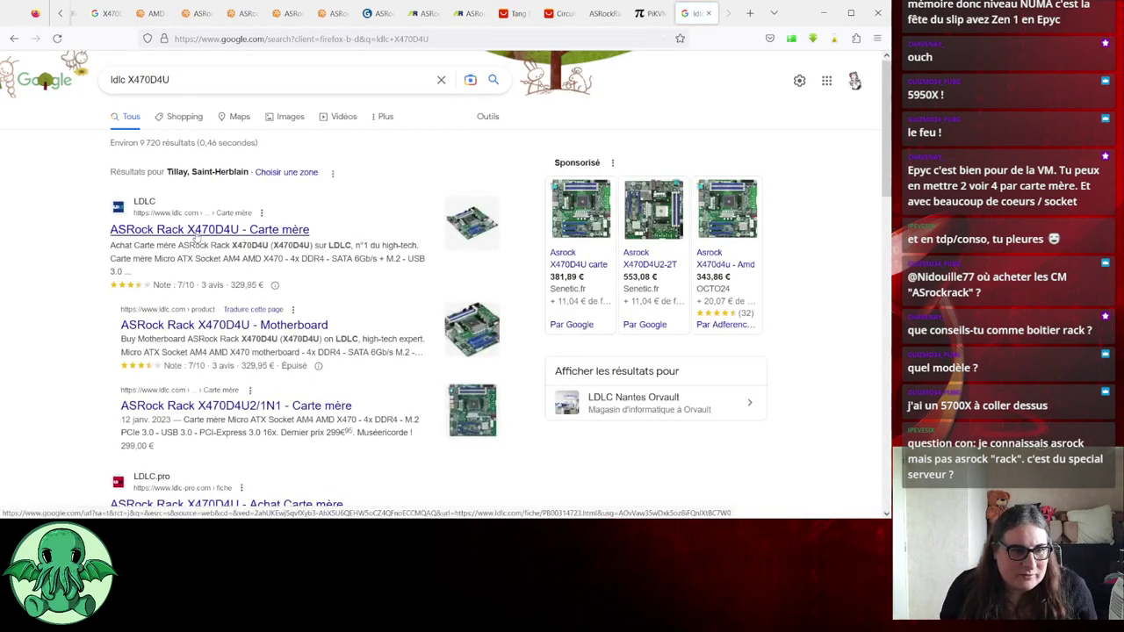
Open LDLC's ASRock Rack X470D4U product page, accepting its cookies, and share the page address in the stream chat
{"action": "left_click", "coordinate": [197, 232]}
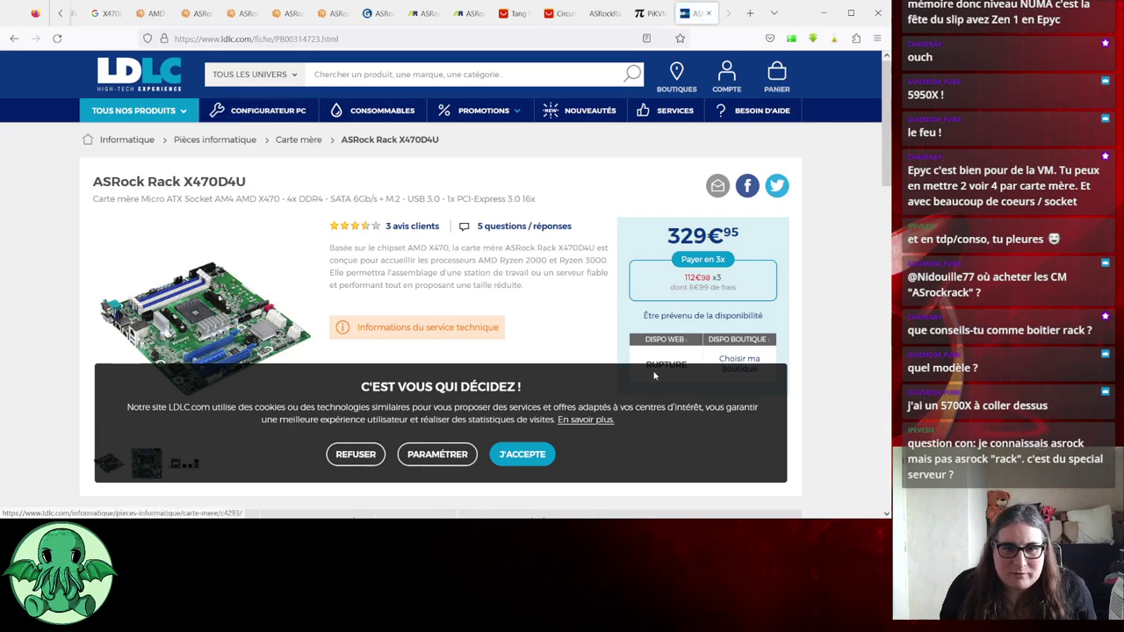
{"action": "left_click", "coordinate": [527, 458]}
{"action": "left_click", "coordinate": [354, 35]}
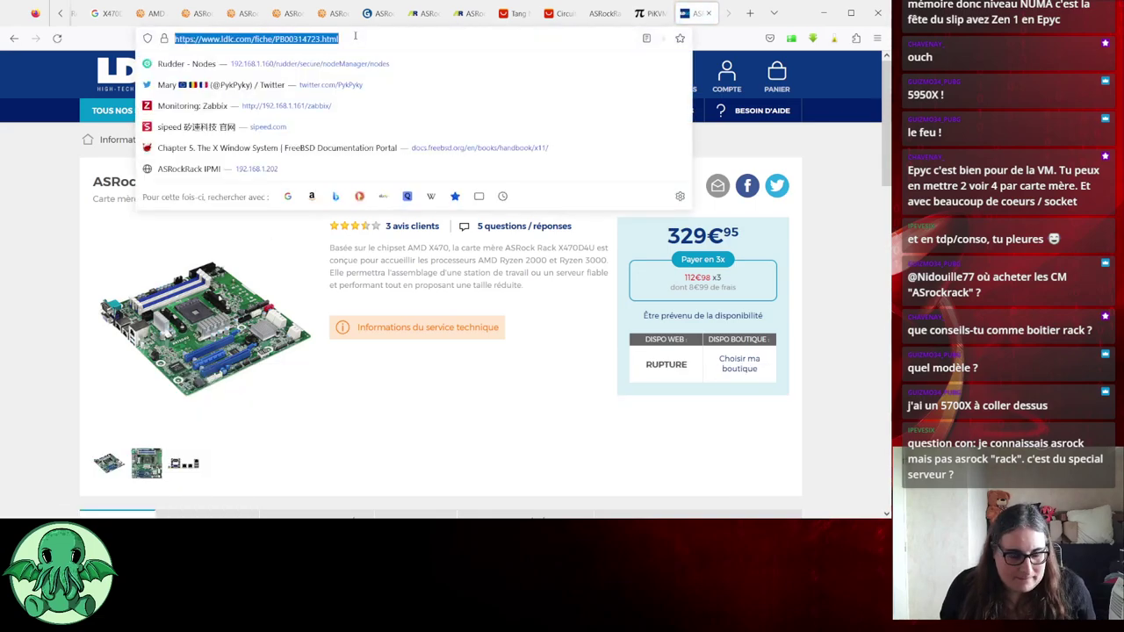
{"action": "key", "text": "alt+Tab"}
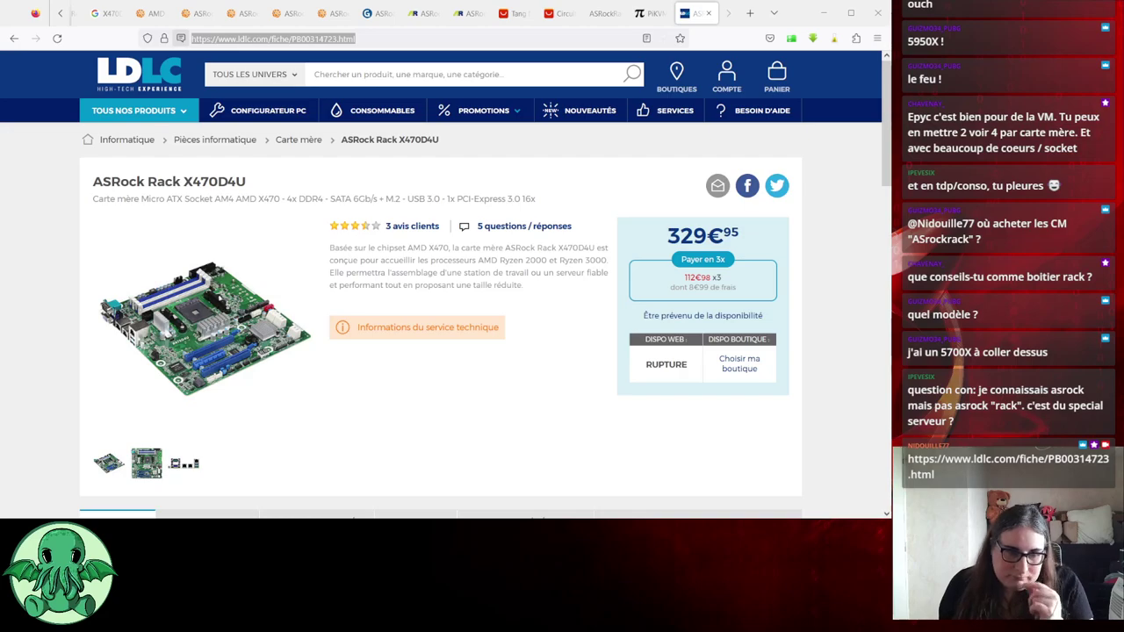
Open LDLC's motherboard category from the X470D4U product page and look through the available product filters
{"action": "scroll", "coordinate": [395, 281], "scroll_direction": "down", "scroll_amount": 3}
{"action": "scroll", "coordinate": [395, 282], "scroll_direction": "up", "scroll_amount": 3}
{"action": "left_click", "coordinate": [299, 140]}
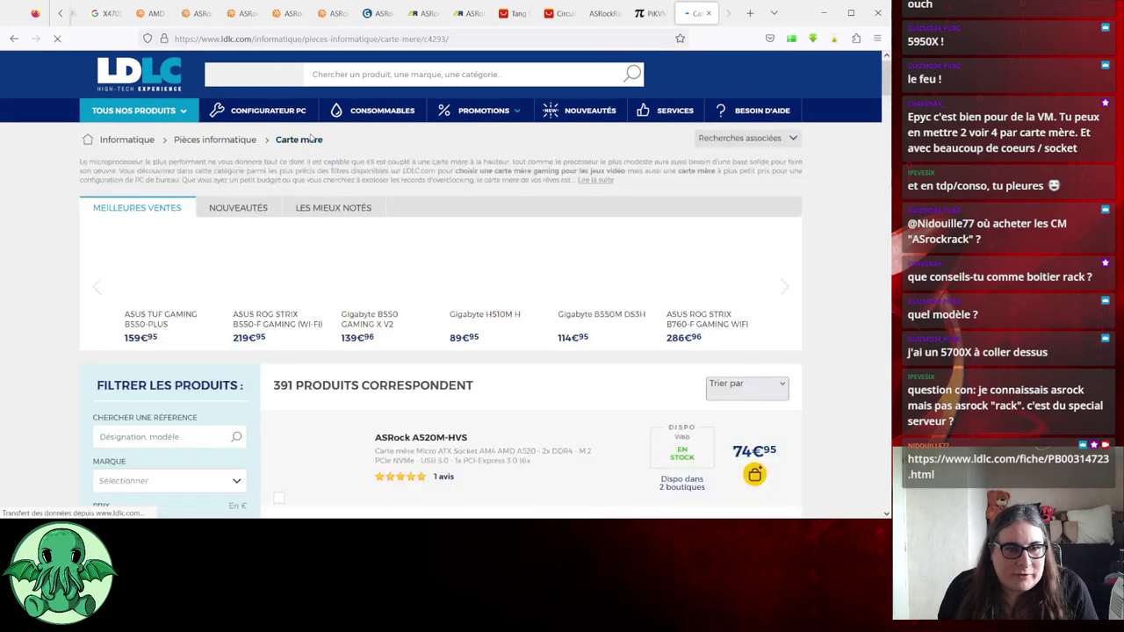
{"action": "scroll", "coordinate": [213, 326], "scroll_direction": "down", "scroll_amount": 5}
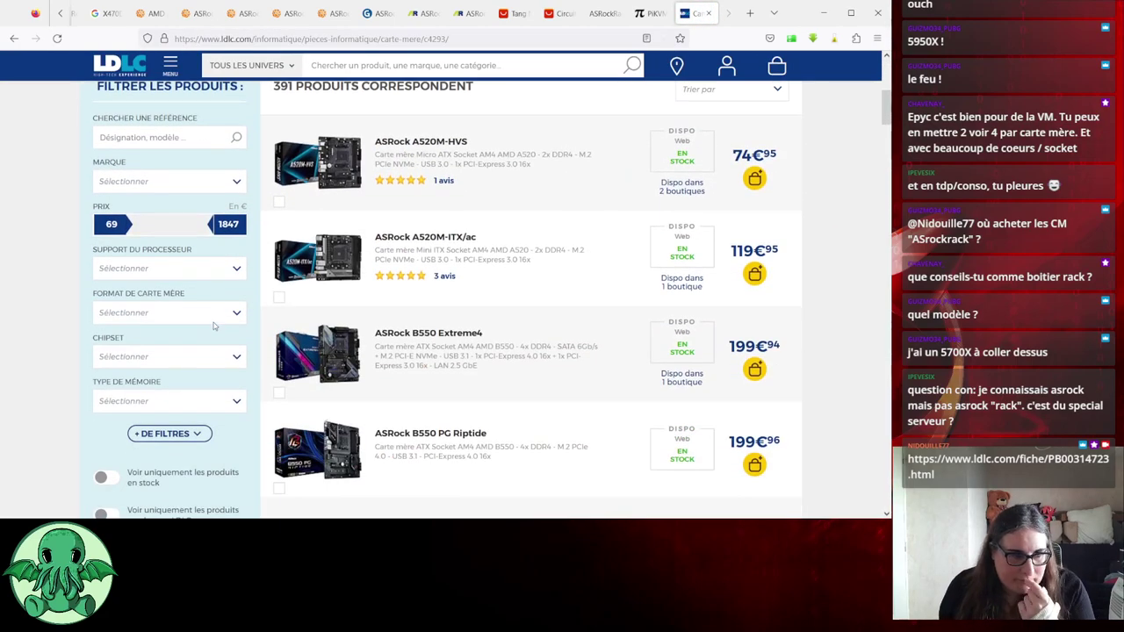
{"action": "scroll", "coordinate": [219, 316], "scroll_direction": "down", "scroll_amount": 1}
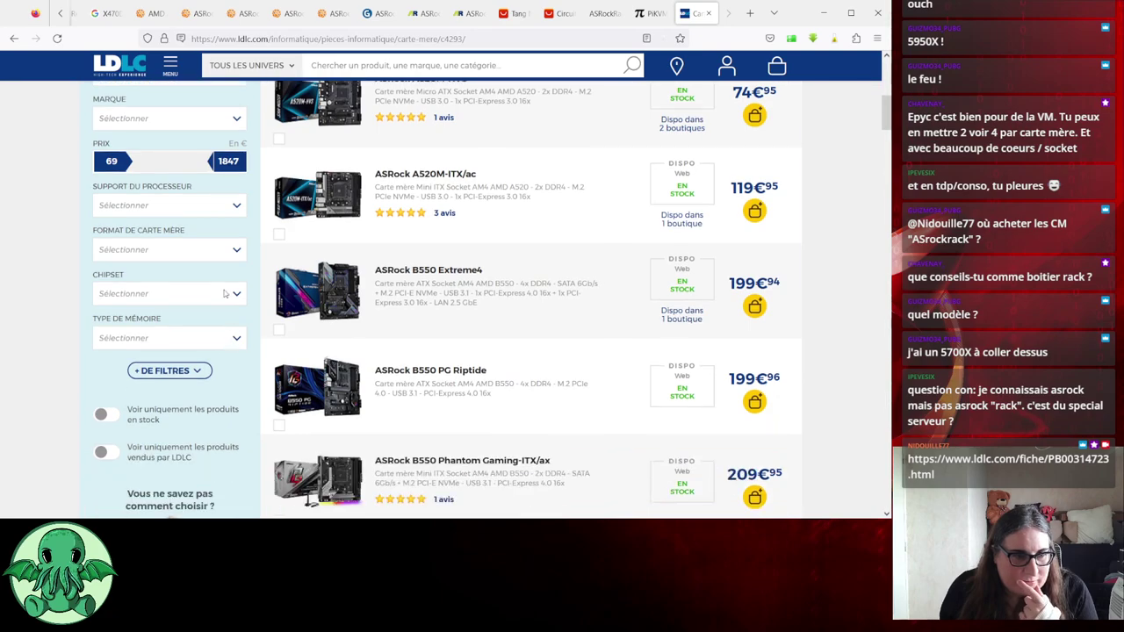
{"action": "scroll", "coordinate": [220, 298], "scroll_direction": "down", "scroll_amount": 3}
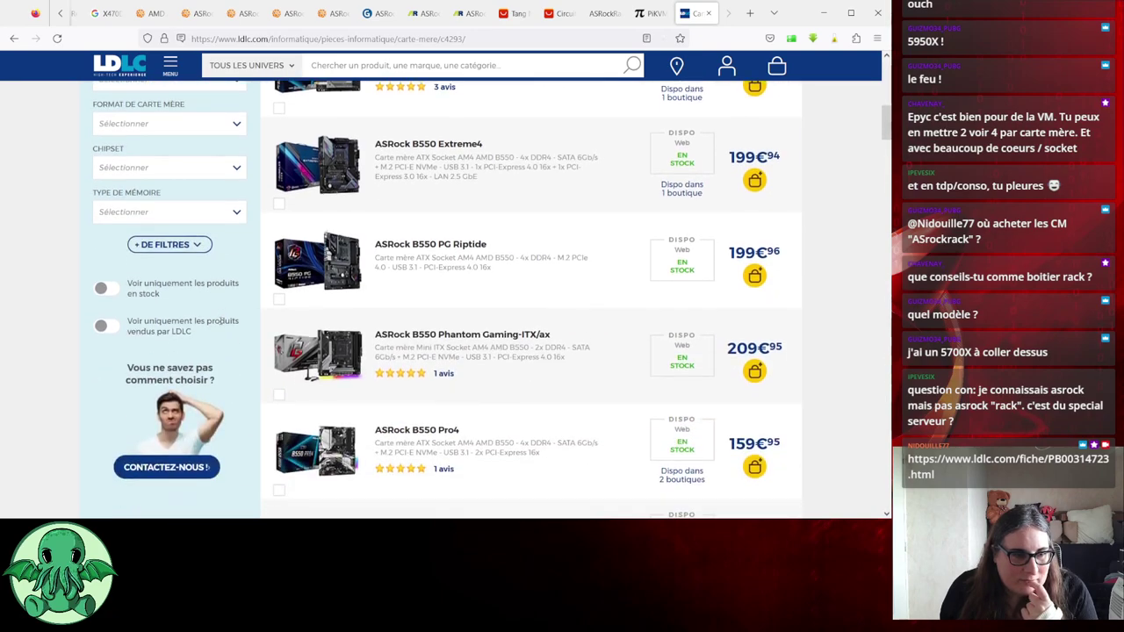
Expand the additional filters and restrict the motherboards to the Serveur usage
{"action": "scroll", "coordinate": [197, 322], "scroll_direction": "up", "scroll_amount": 2}
{"action": "left_click", "coordinate": [169, 308]}
{"action": "scroll", "coordinate": [193, 351], "scroll_direction": "down", "scroll_amount": 2}
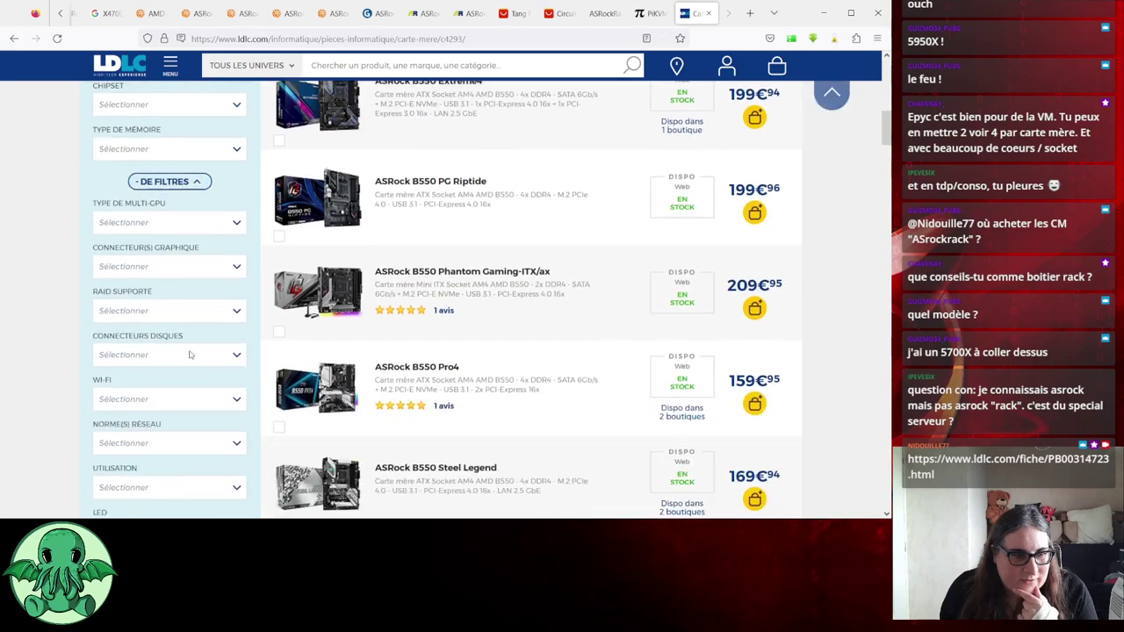
{"action": "scroll", "coordinate": [195, 360], "scroll_direction": "down", "scroll_amount": 3}
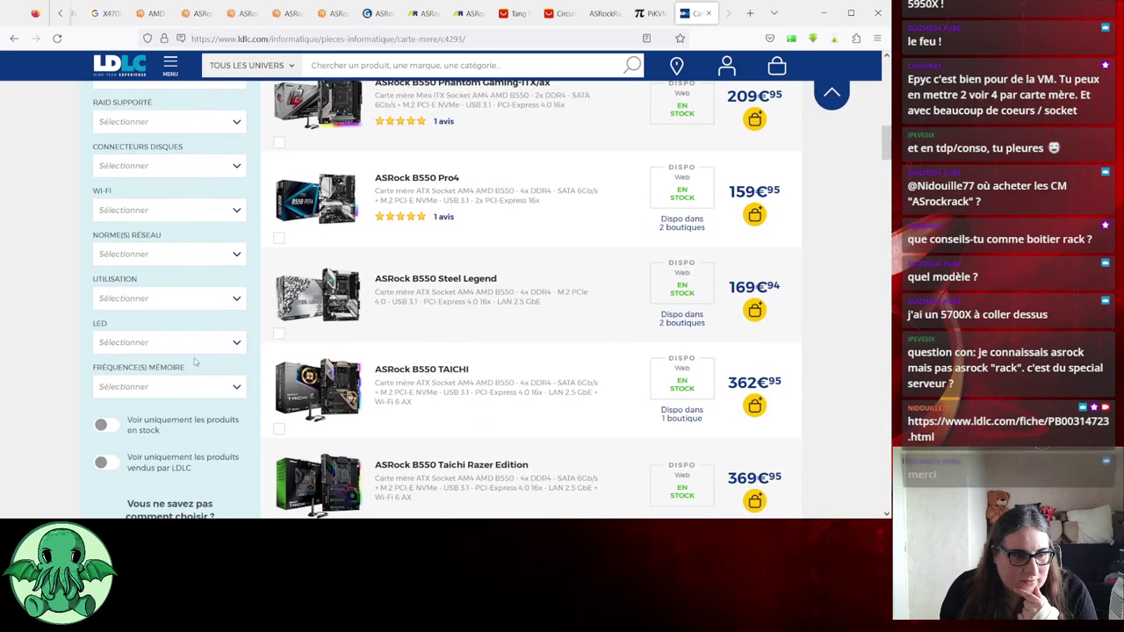
{"action": "left_click", "coordinate": [163, 302]}
{"action": "left_click", "coordinate": [105, 381]}
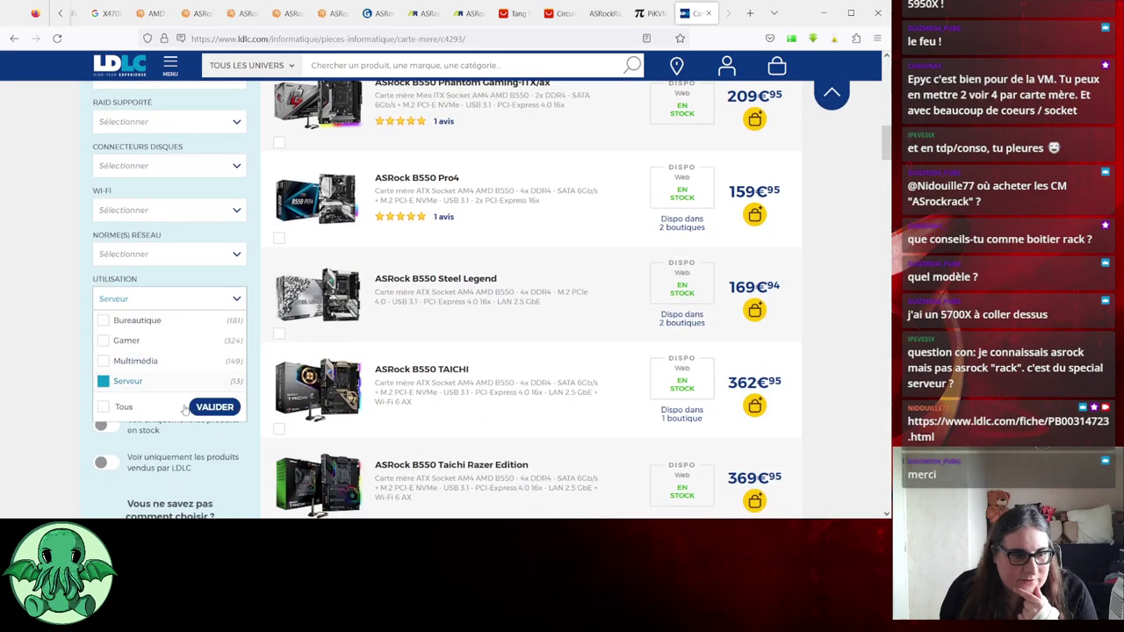
{"action": "left_click", "coordinate": [215, 407]}
Sort the filtered server motherboards by ascending price (Prix croissant)
{"action": "scroll", "coordinate": [597, 374], "scroll_direction": "up", "scroll_amount": 4}
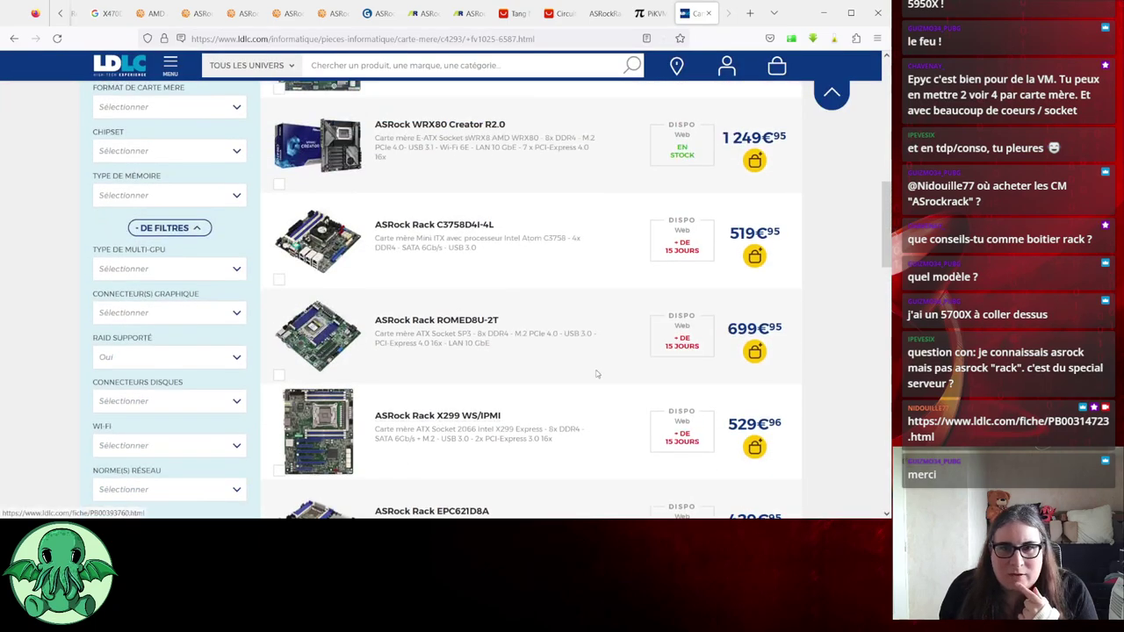
{"action": "scroll", "coordinate": [597, 374], "scroll_direction": "up", "scroll_amount": 5}
{"action": "left_click", "coordinate": [729, 235]}
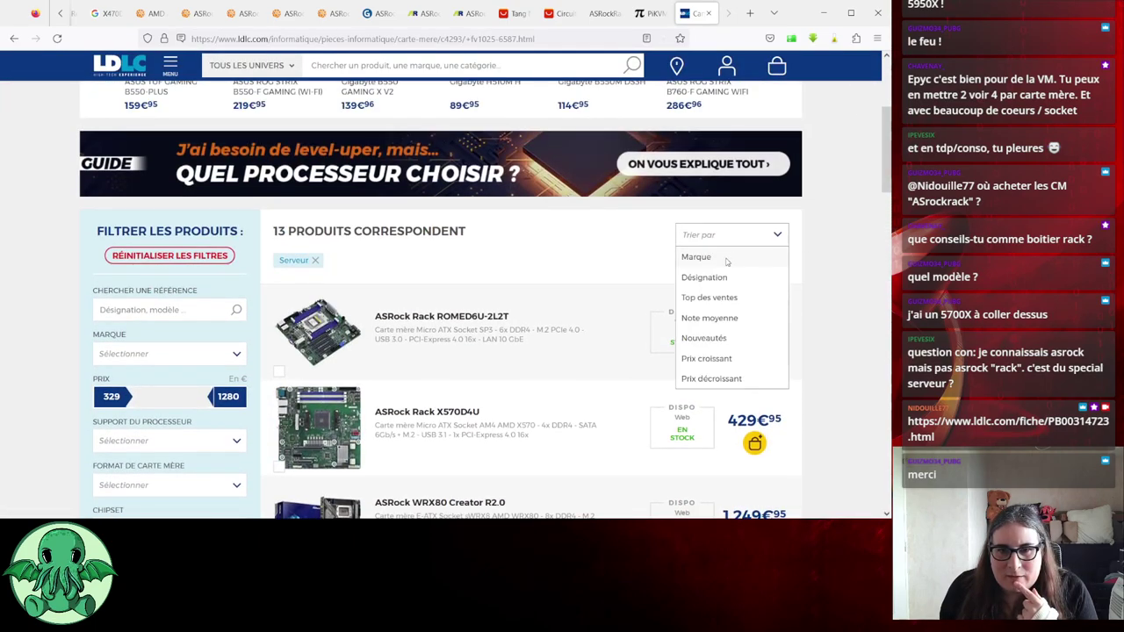
{"action": "scroll", "coordinate": [738, 328], "scroll_direction": "down", "scroll_amount": 1}
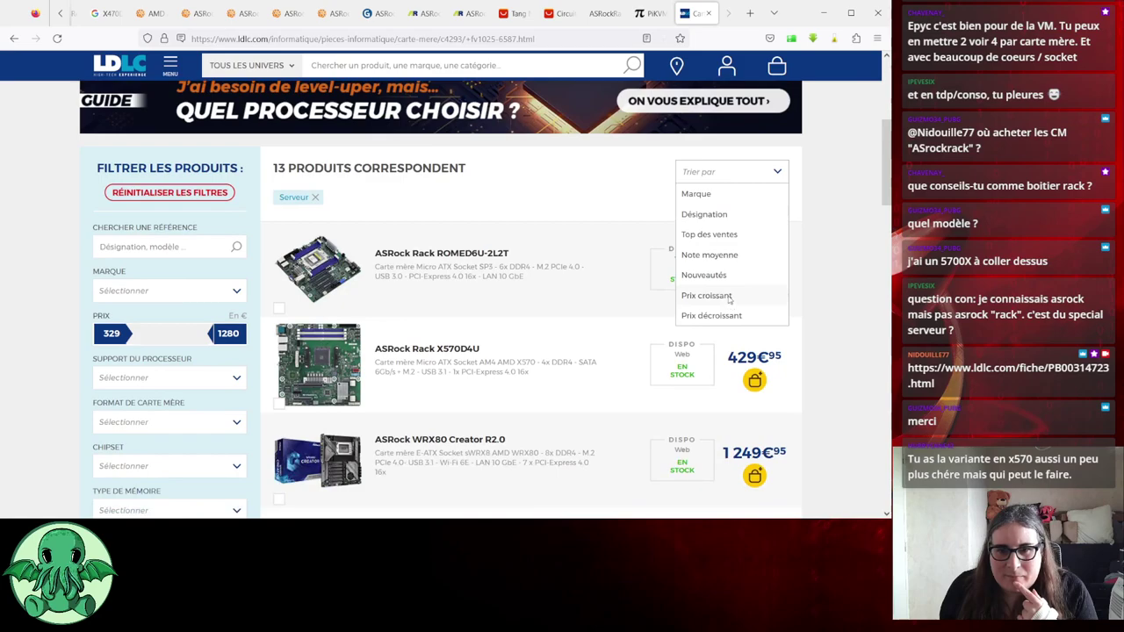
{"action": "left_click", "coordinate": [728, 297]}
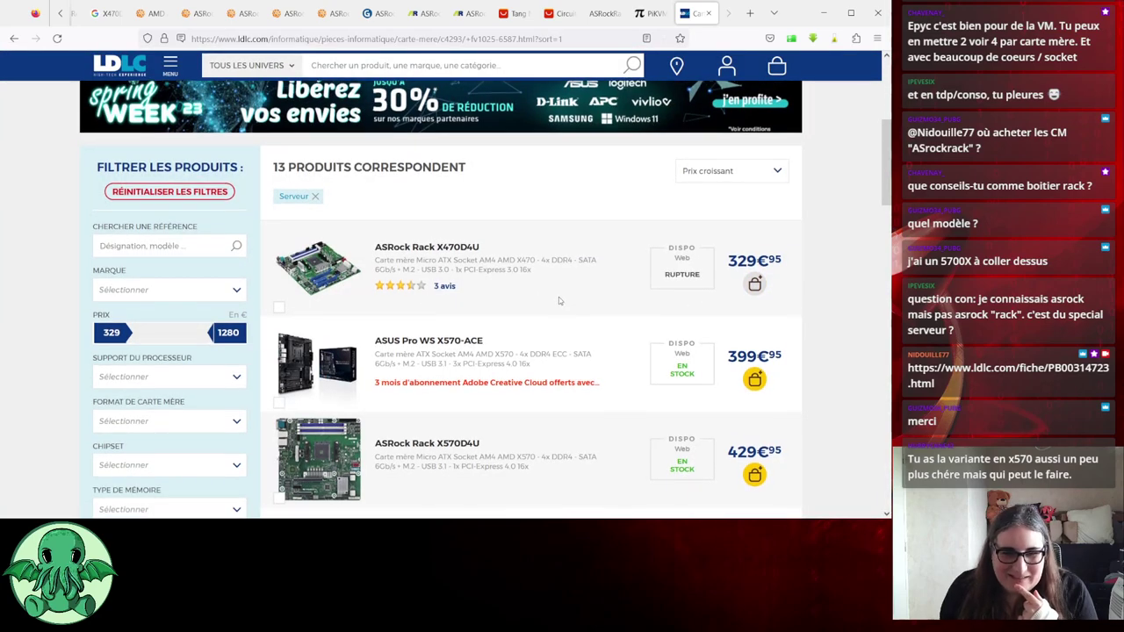
Open the ASUS Pro WS X570-ACE product page and examine its description and feature list
{"action": "scroll", "coordinate": [559, 296], "scroll_direction": "down", "scroll_amount": 2}
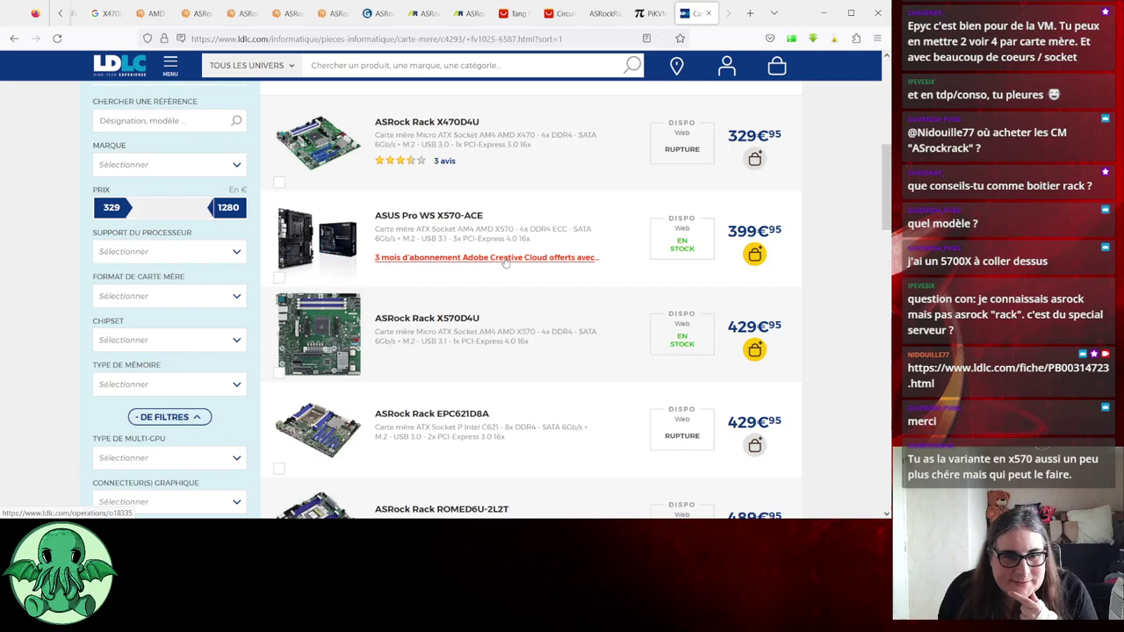
{"action": "left_click", "coordinate": [412, 220]}
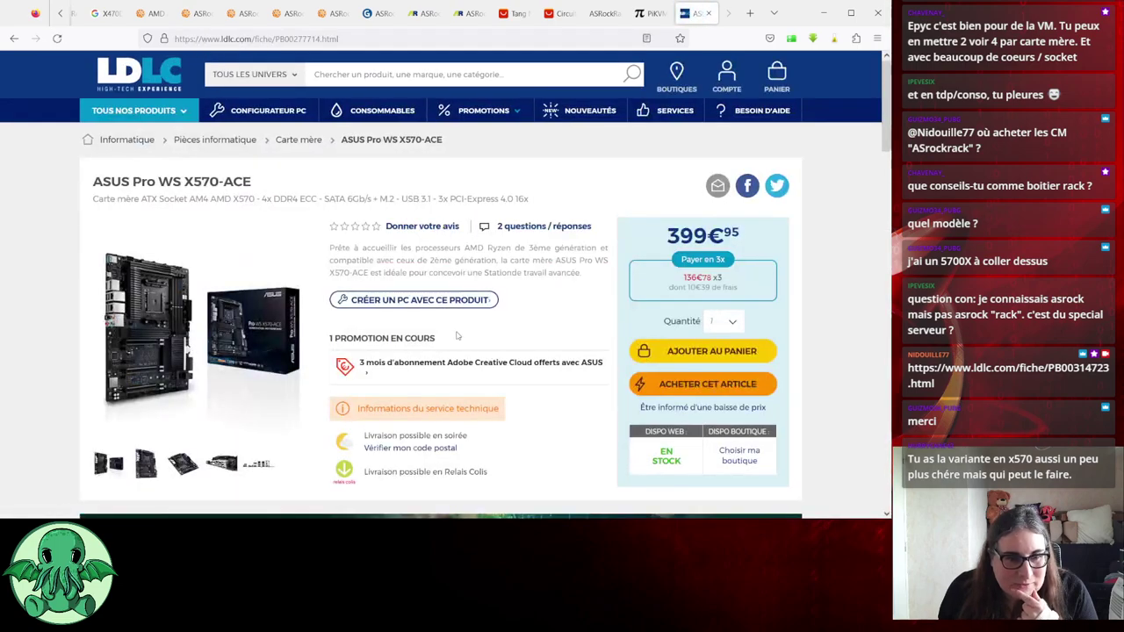
{"action": "scroll", "coordinate": [402, 327], "scroll_direction": "down", "scroll_amount": 8}
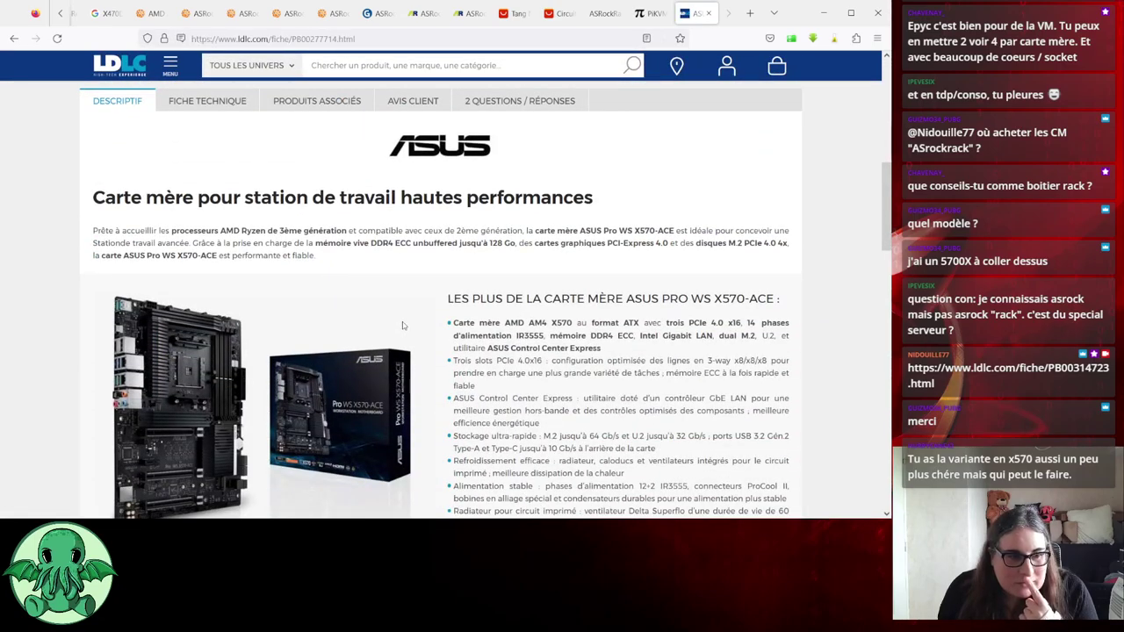
{"action": "scroll", "coordinate": [403, 326], "scroll_direction": "down", "scroll_amount": 8}
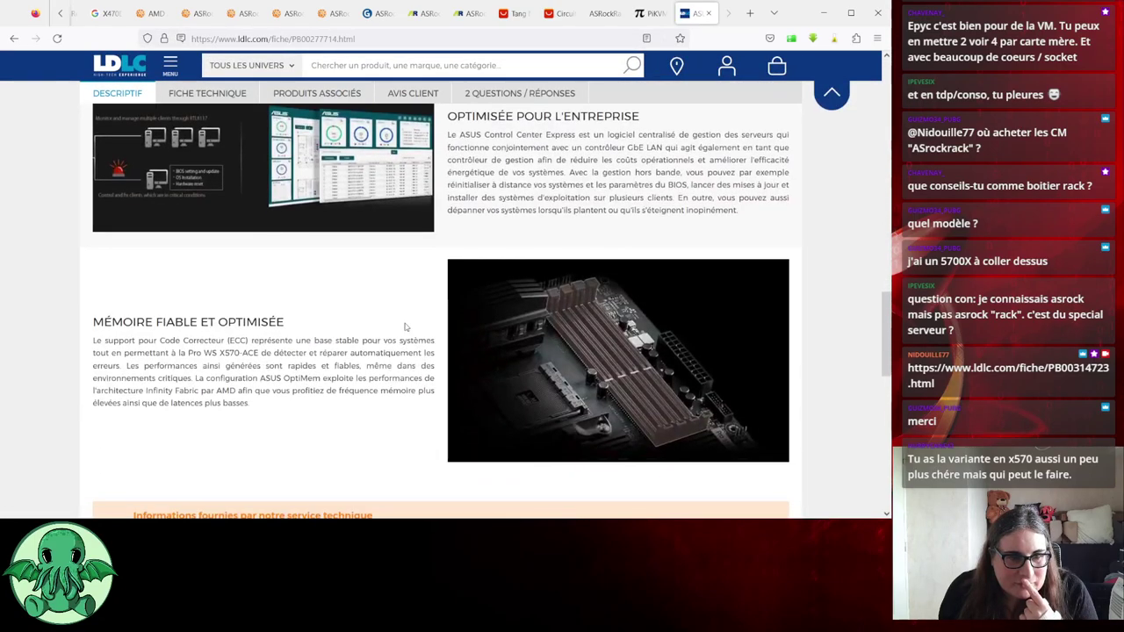
{"action": "scroll", "coordinate": [405, 327], "scroll_direction": "down", "scroll_amount": 8}
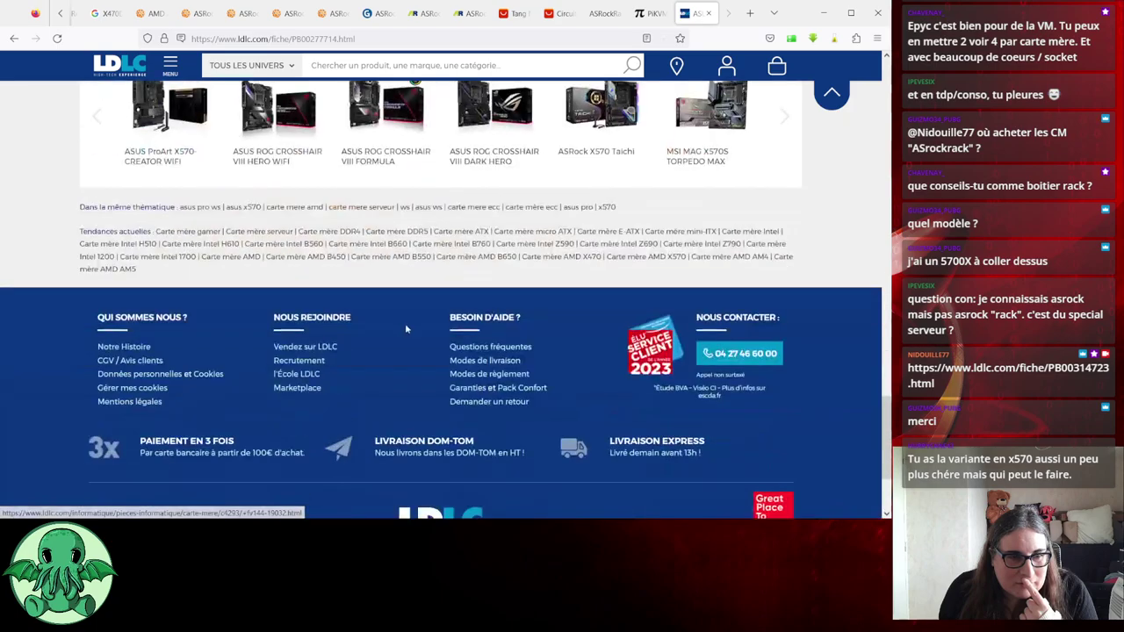
{"action": "scroll", "coordinate": [405, 323], "scroll_direction": "up", "scroll_amount": 6}
{"action": "scroll", "coordinate": [405, 322], "scroll_direction": "up", "scroll_amount": 4}
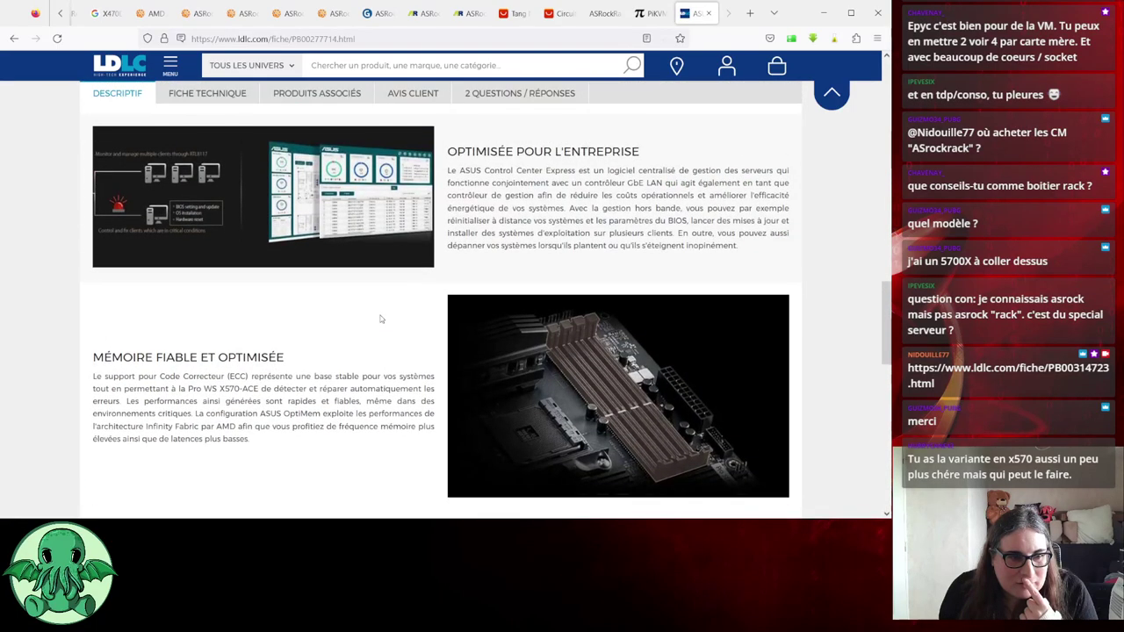
{"action": "scroll", "coordinate": [383, 318], "scroll_direction": "up", "scroll_amount": 3}
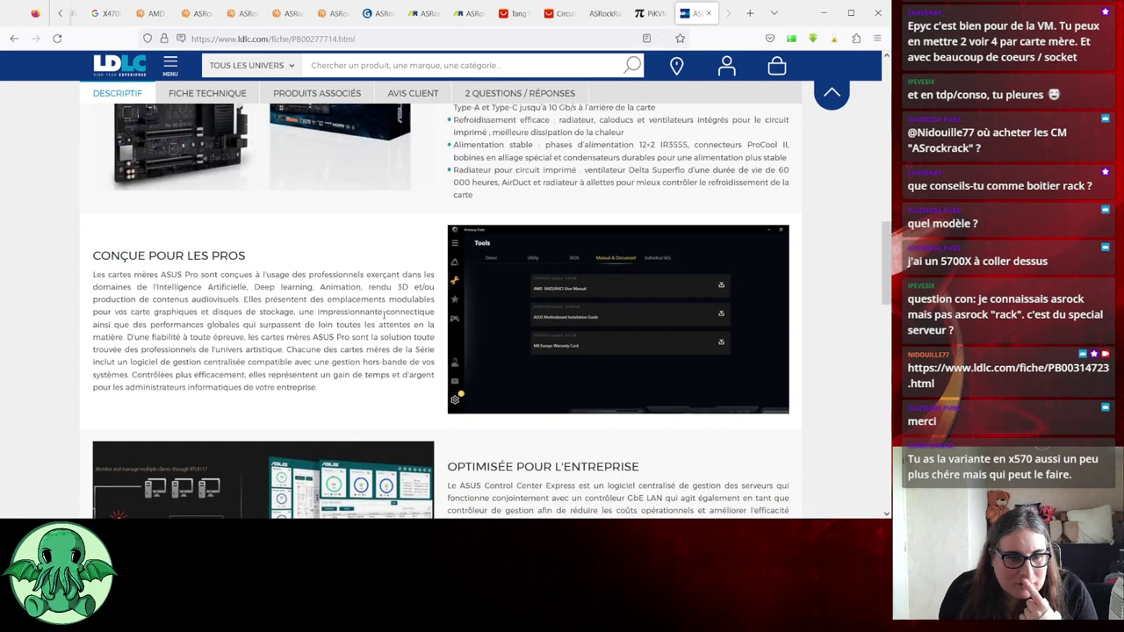
{"action": "scroll", "coordinate": [384, 319], "scroll_direction": "up", "scroll_amount": 3}
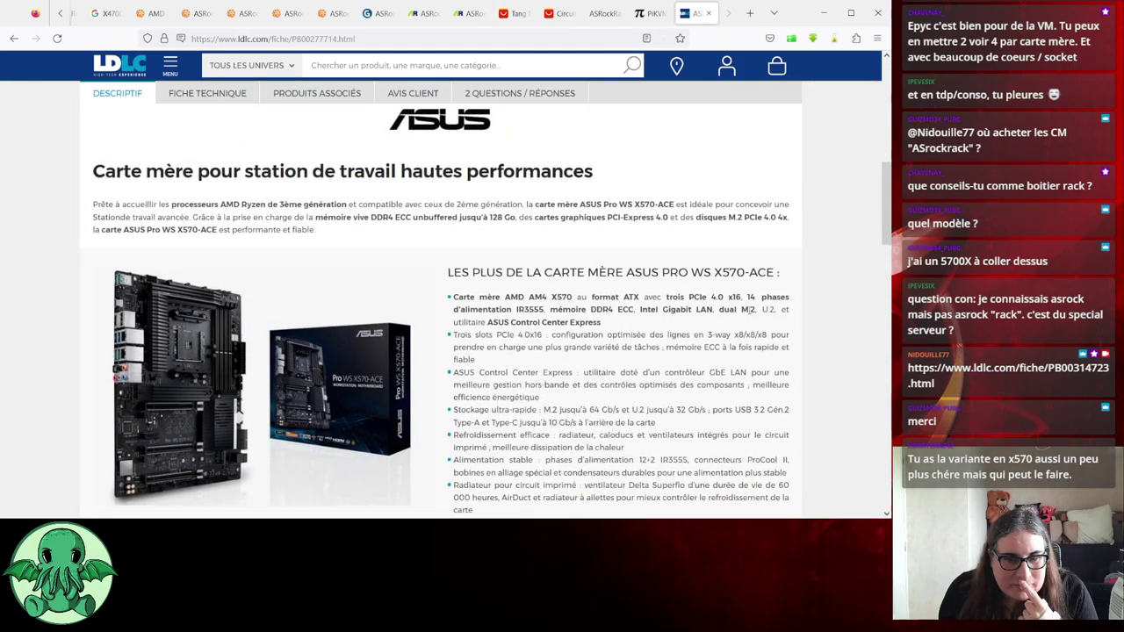
{"action": "scroll", "coordinate": [673, 323], "scroll_direction": "down", "scroll_amount": 1}
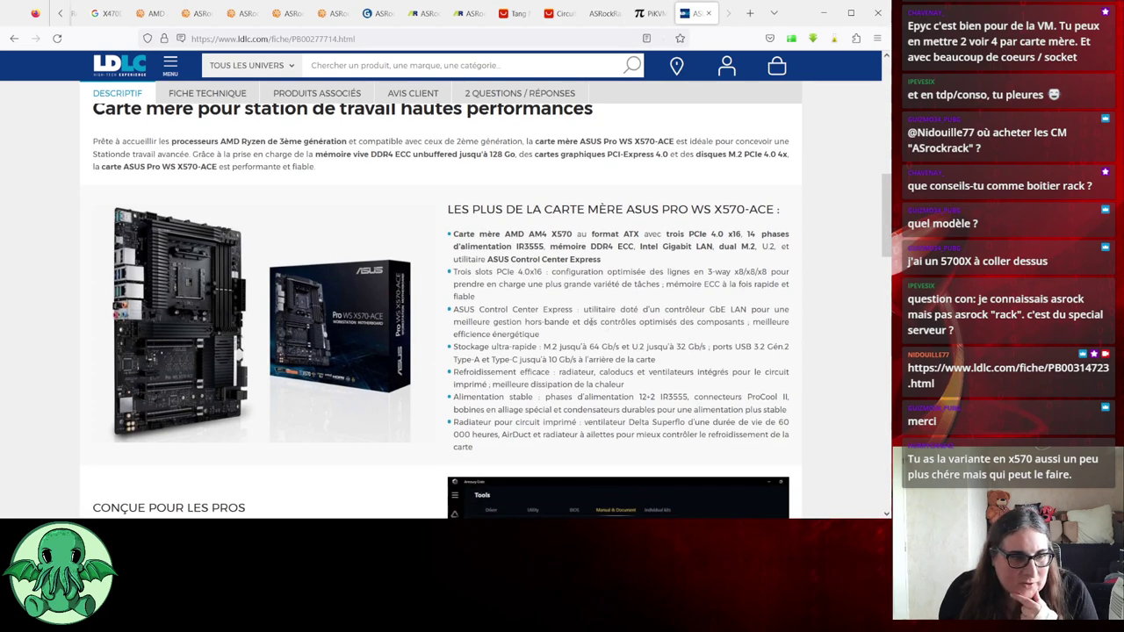
Return to the server motherboard list and open the ASRock Rack X570D4U product page in a new tab to view it
{"action": "key", "text": "alt+Left"}
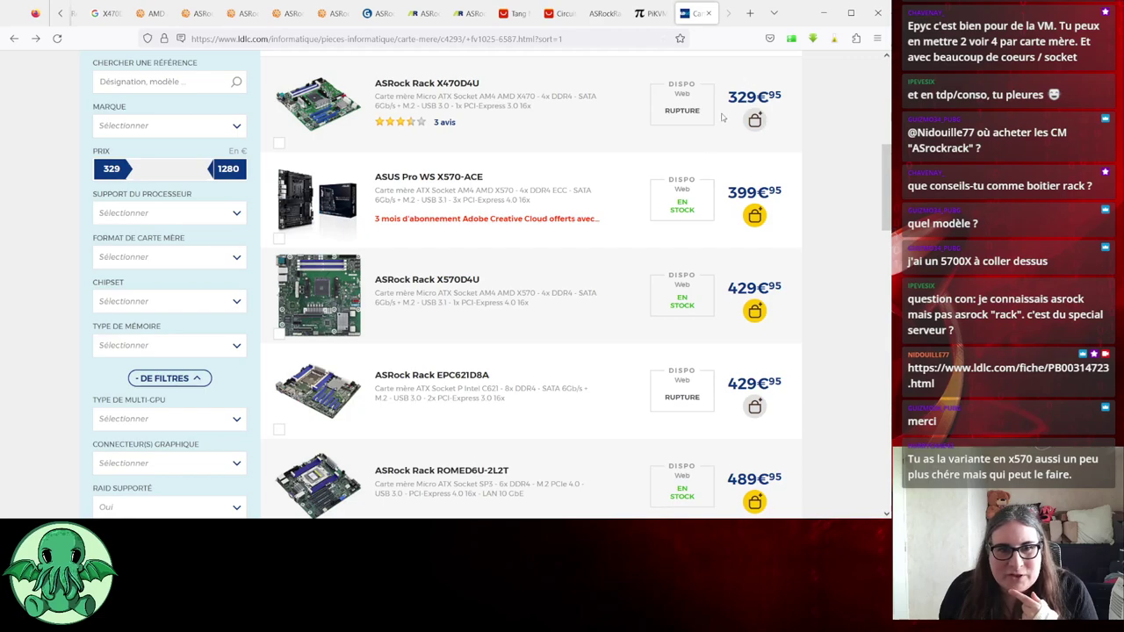
{"action": "scroll", "coordinate": [722, 117], "scroll_direction": "up", "scroll_amount": 2}
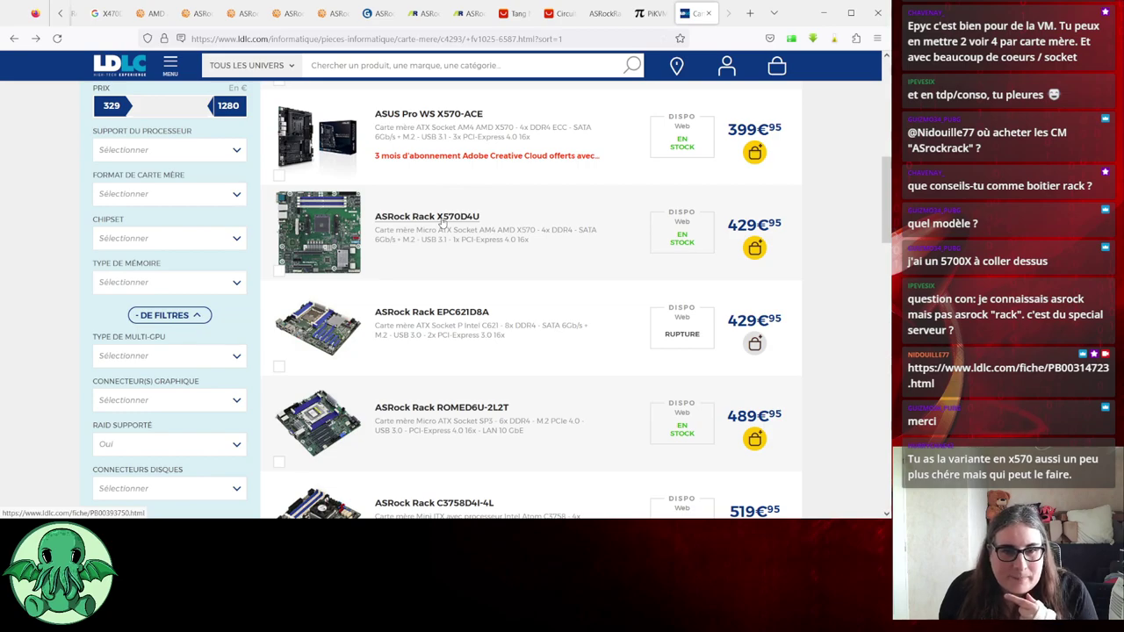
{"action": "middle_click", "coordinate": [443, 223]}
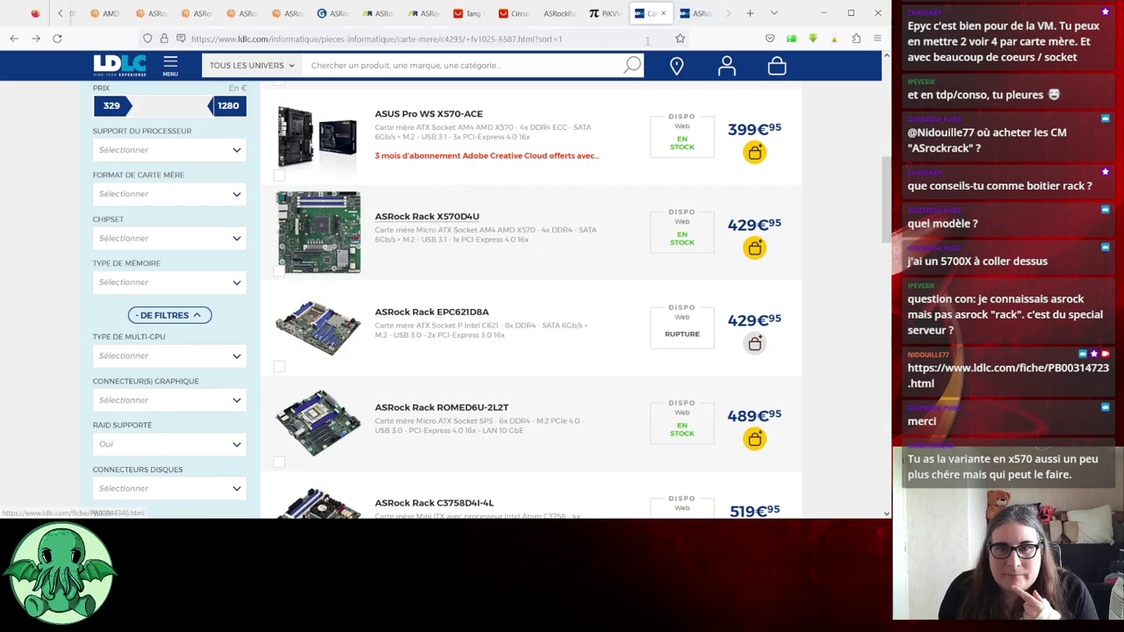
{"action": "key", "text": "ctrl+Tab"}
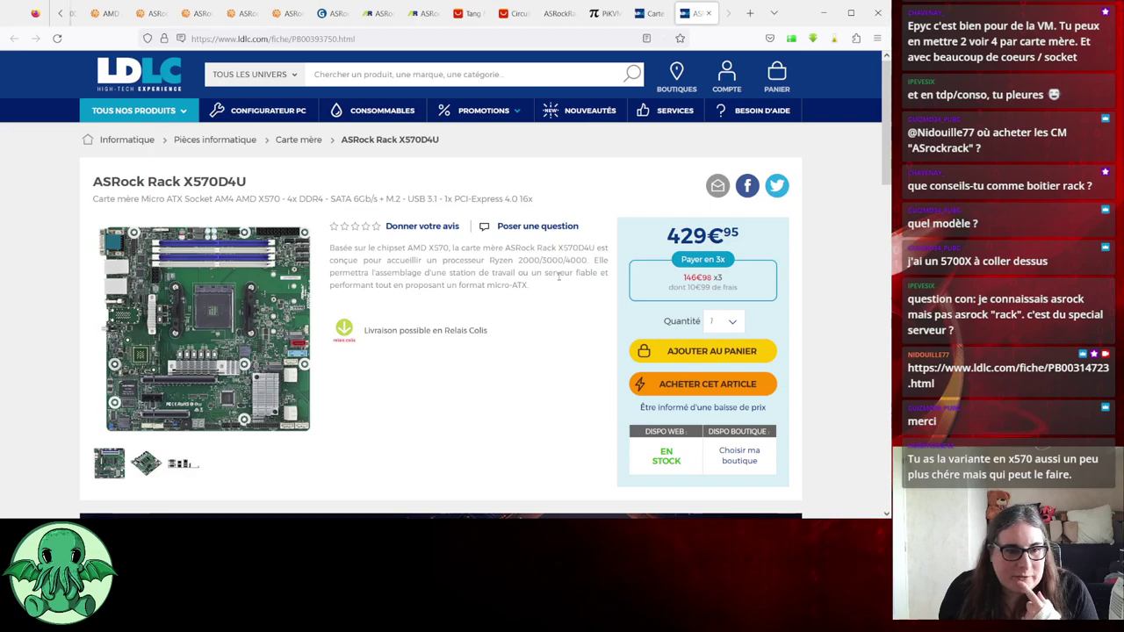
Go back to the motherboard list tab and open the Processeur category under Pièces informatique
{"action": "key", "text": "ctrl+shift+Tab"}
{"action": "scroll", "coordinate": [363, 204], "scroll_direction": "up", "scroll_amount": 5}
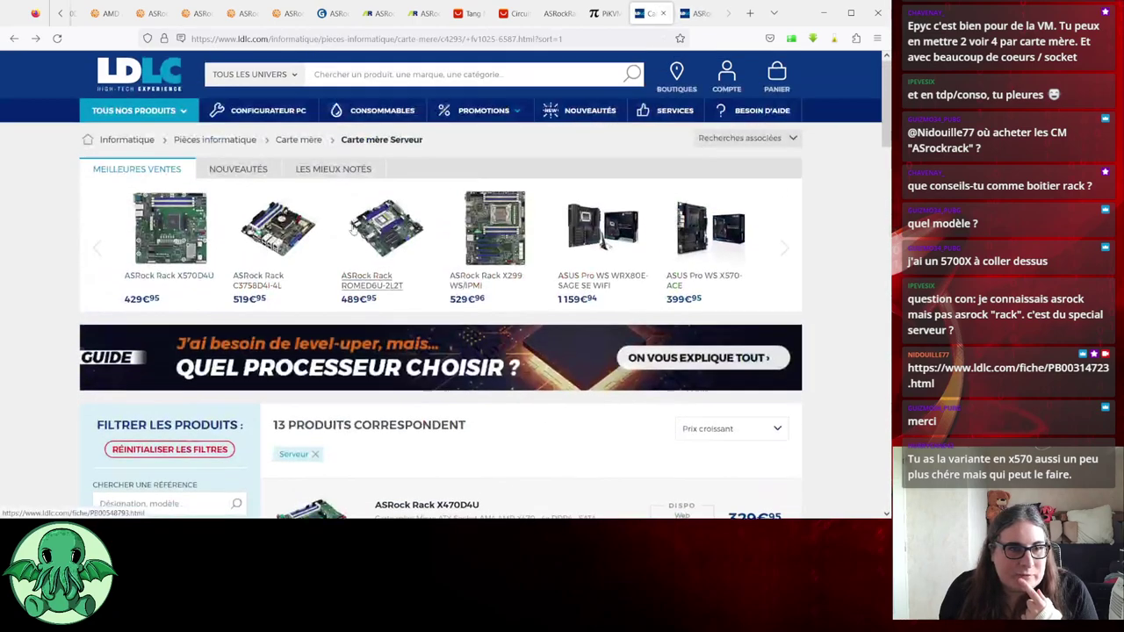
{"action": "mouse_move", "coordinate": [212, 152]}
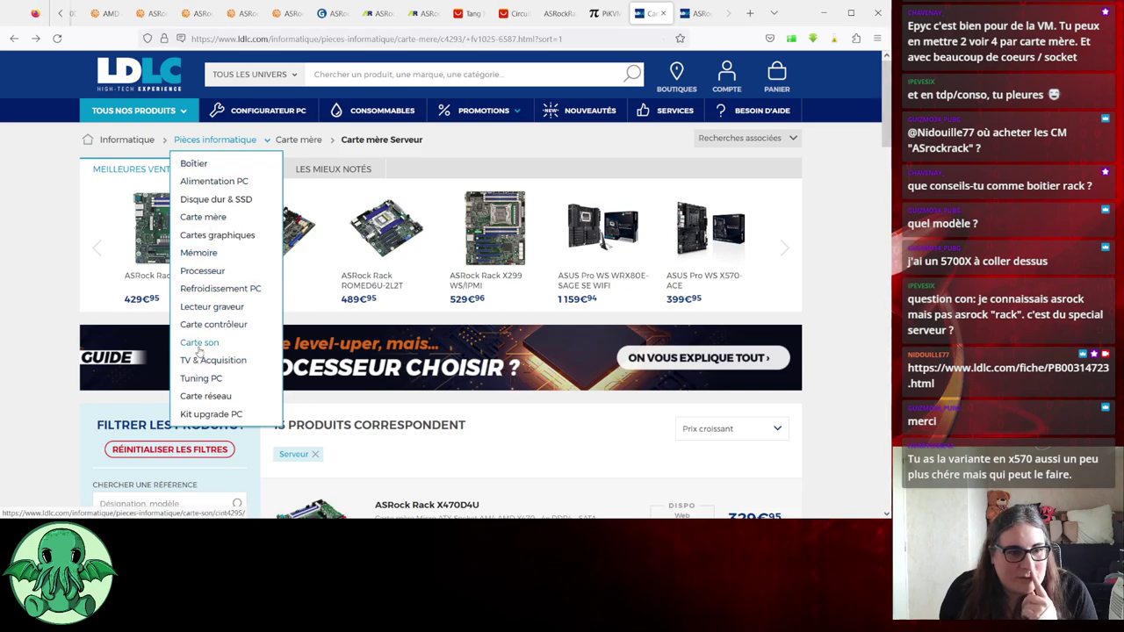
{"action": "left_click", "coordinate": [202, 271]}
{"action": "scroll", "coordinate": [420, 376], "scroll_direction": "down", "scroll_amount": 3}
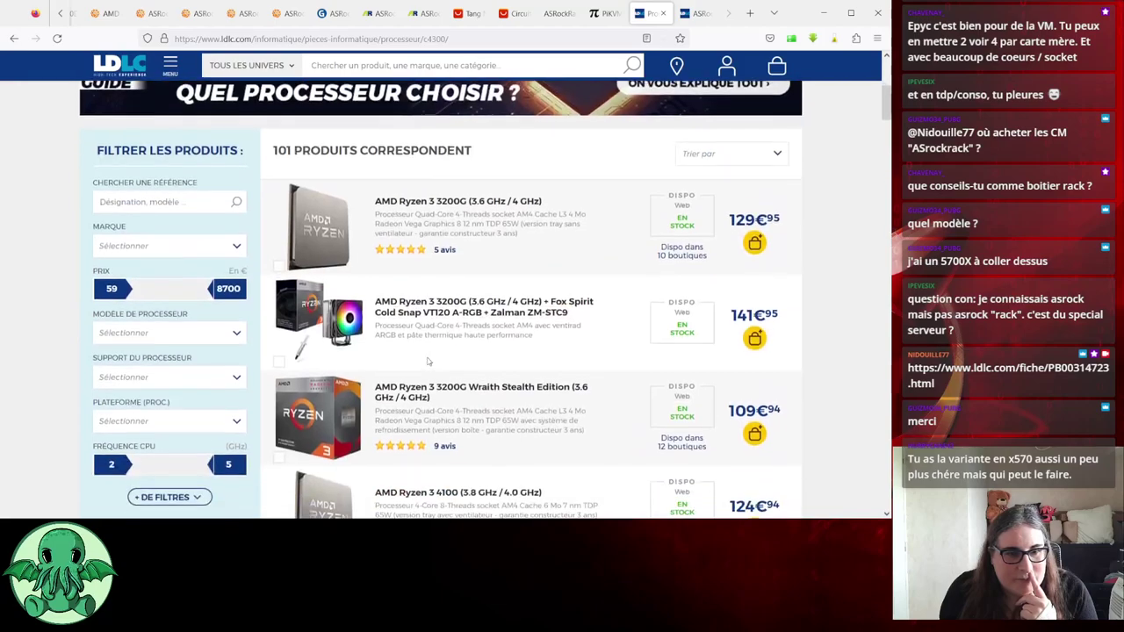
Filter the processor list by the AMD brand
{"action": "scroll", "coordinate": [195, 200], "scroll_direction": "down", "scroll_amount": 2}
{"action": "scroll", "coordinate": [195, 200], "scroll_direction": "up", "scroll_amount": 2}
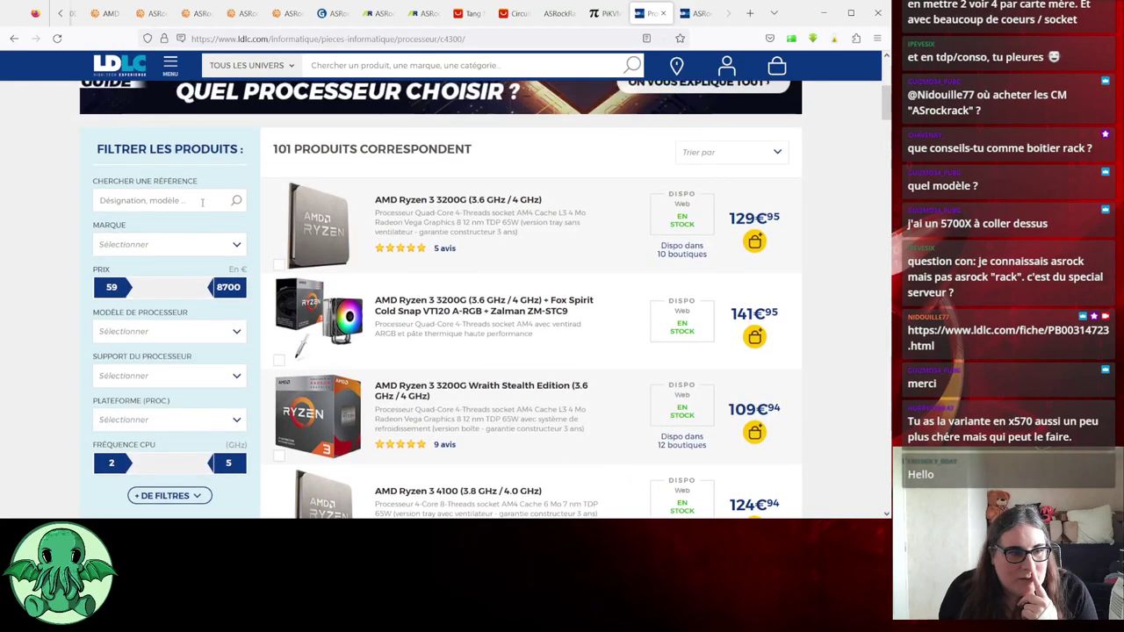
{"action": "left_click", "coordinate": [180, 246]}
{"action": "left_click", "coordinate": [108, 265]}
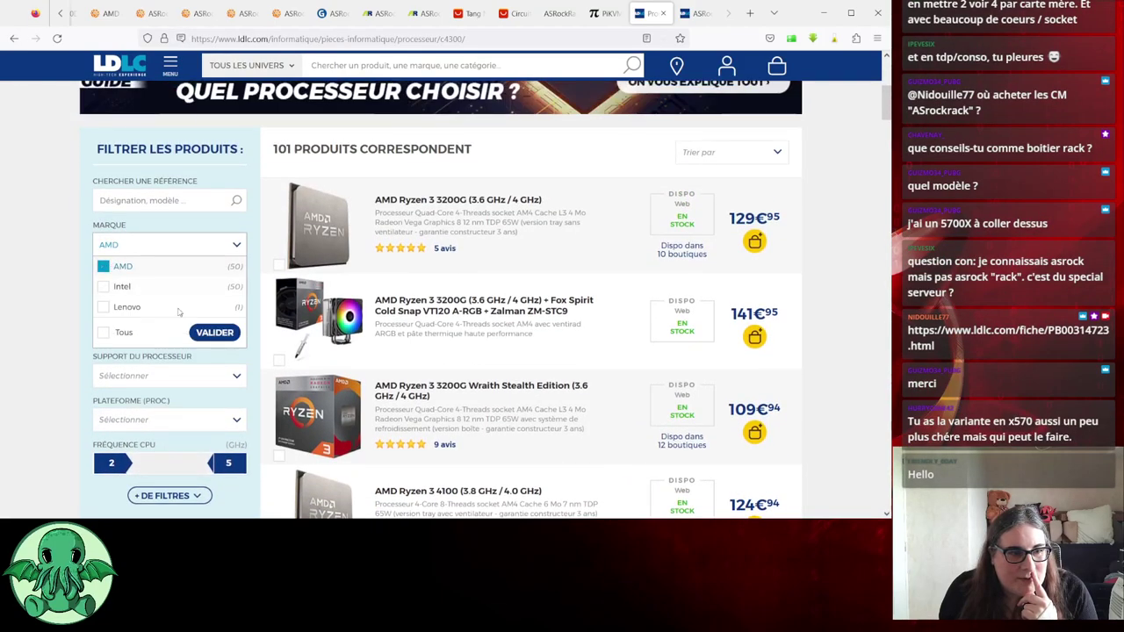
{"action": "left_click", "coordinate": [215, 332]}
Filter the processors by the AMD Ryzen 7 and AMD Ryzen 9 models
{"action": "scroll", "coordinate": [159, 200], "scroll_direction": "down", "scroll_amount": 2}
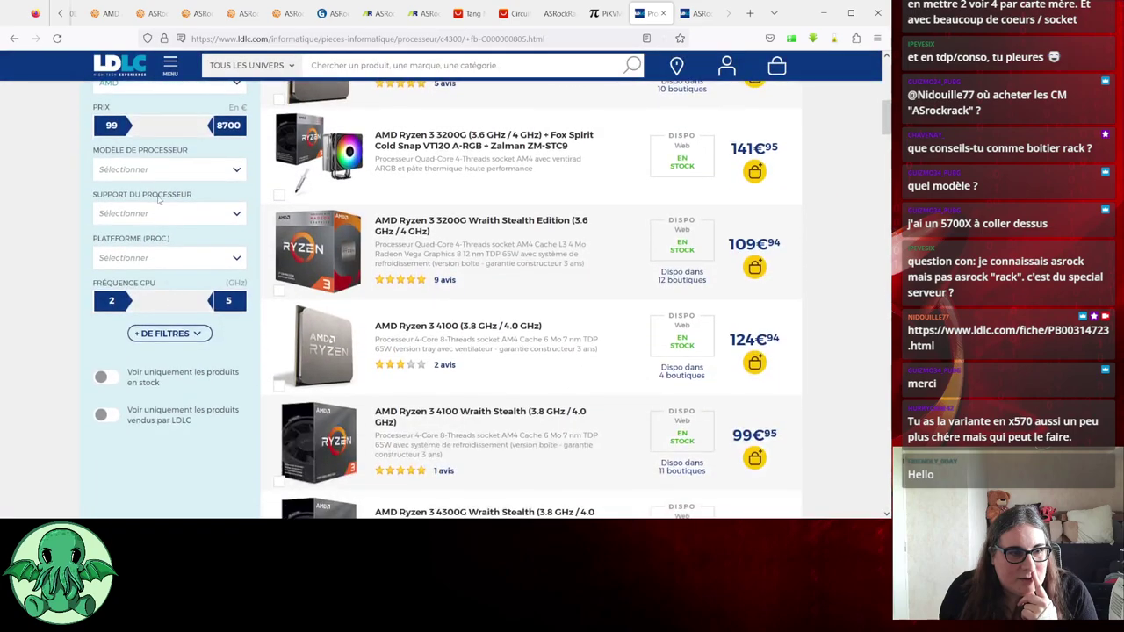
{"action": "left_click", "coordinate": [202, 172]}
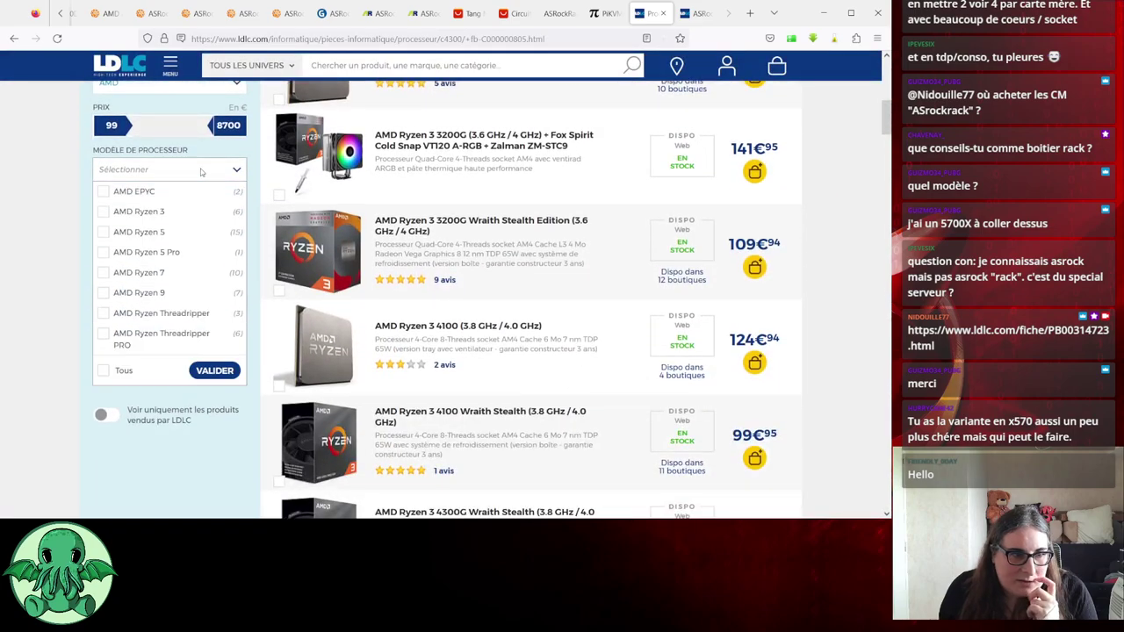
{"action": "left_click", "coordinate": [104, 273]}
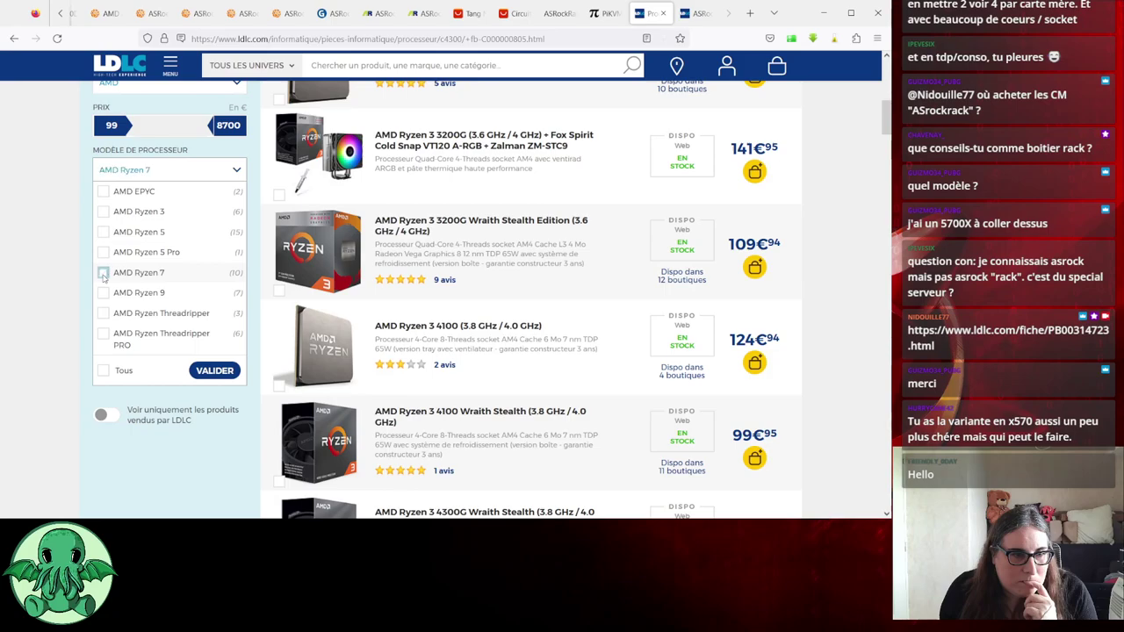
{"action": "left_click", "coordinate": [103, 292]}
{"action": "left_click", "coordinate": [214, 370]}
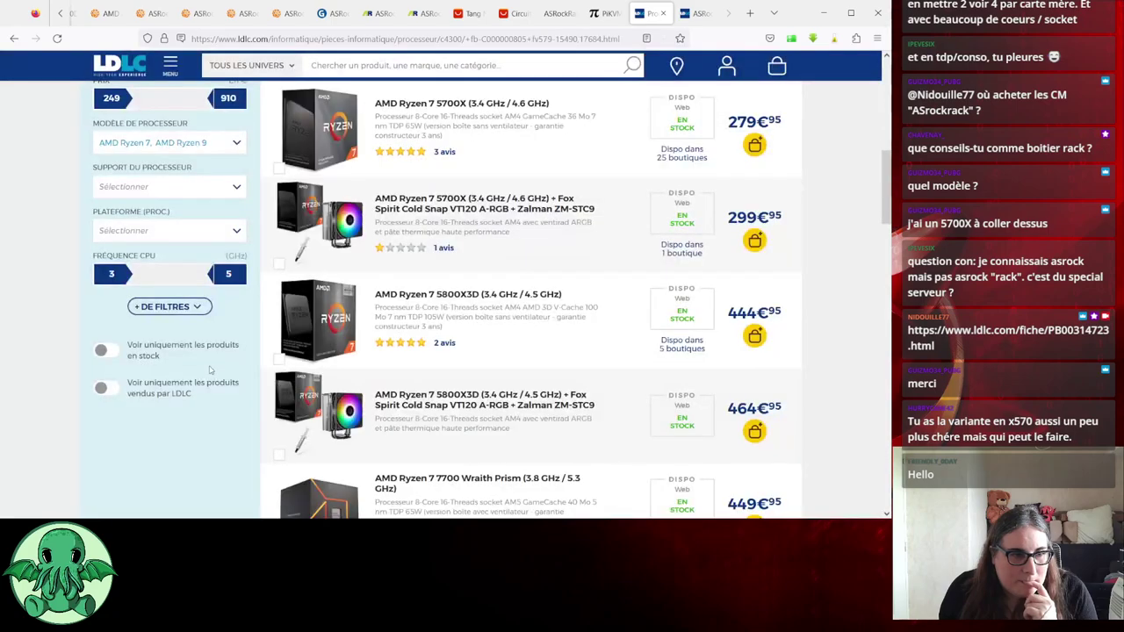
Filter the processor list by the AMD Zen 3 platform
{"action": "left_click", "coordinate": [168, 230]}
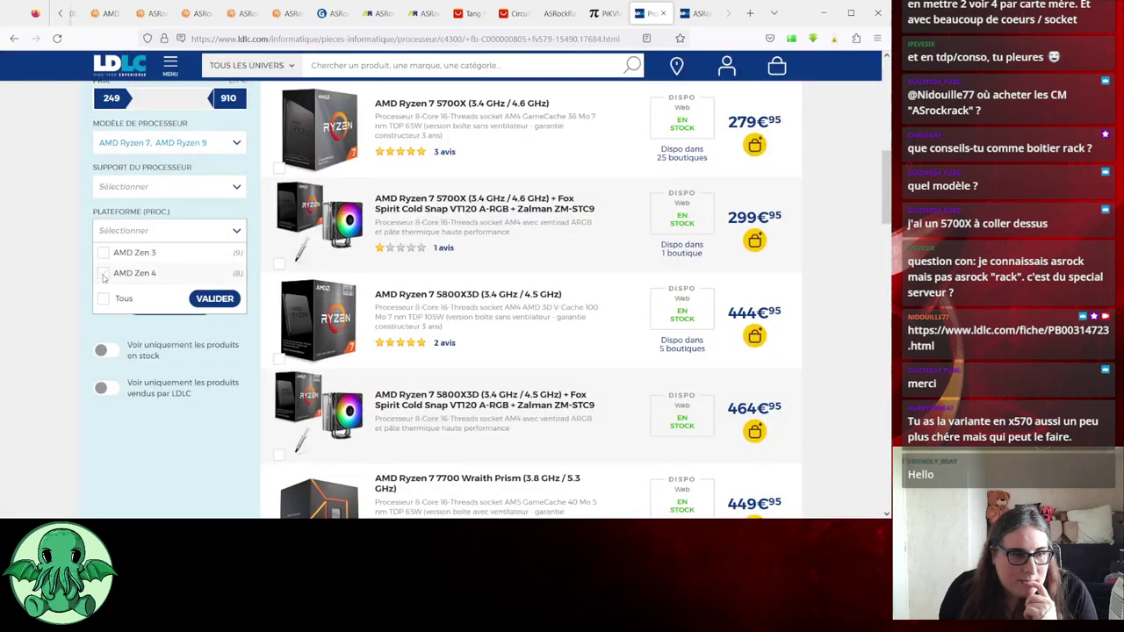
{"action": "left_click", "coordinate": [104, 253]}
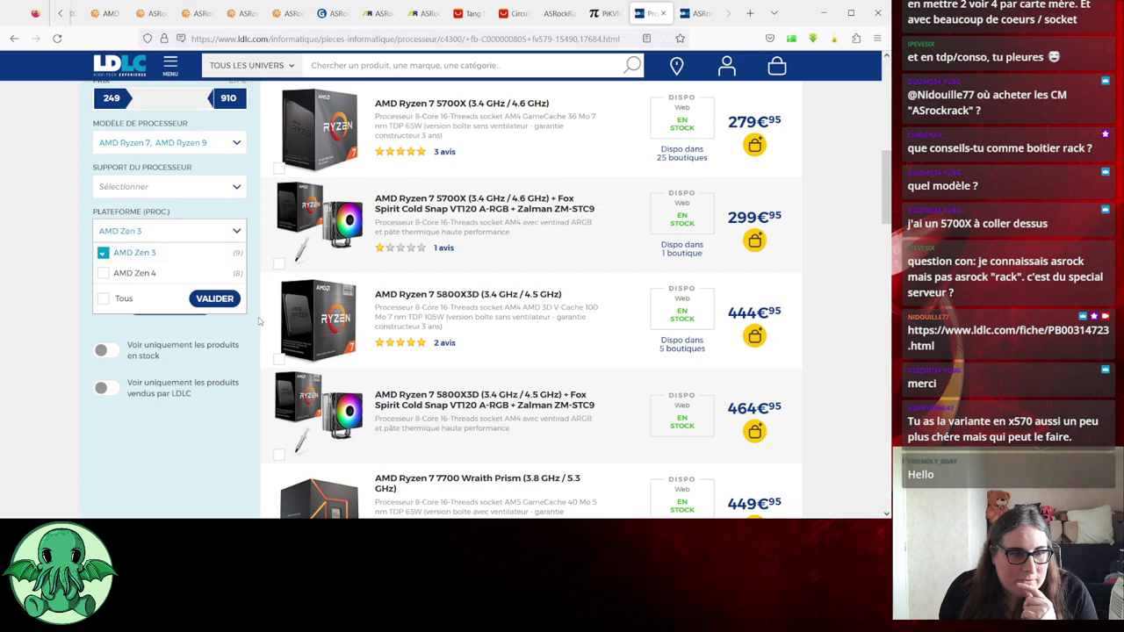
{"action": "left_click", "coordinate": [215, 299]}
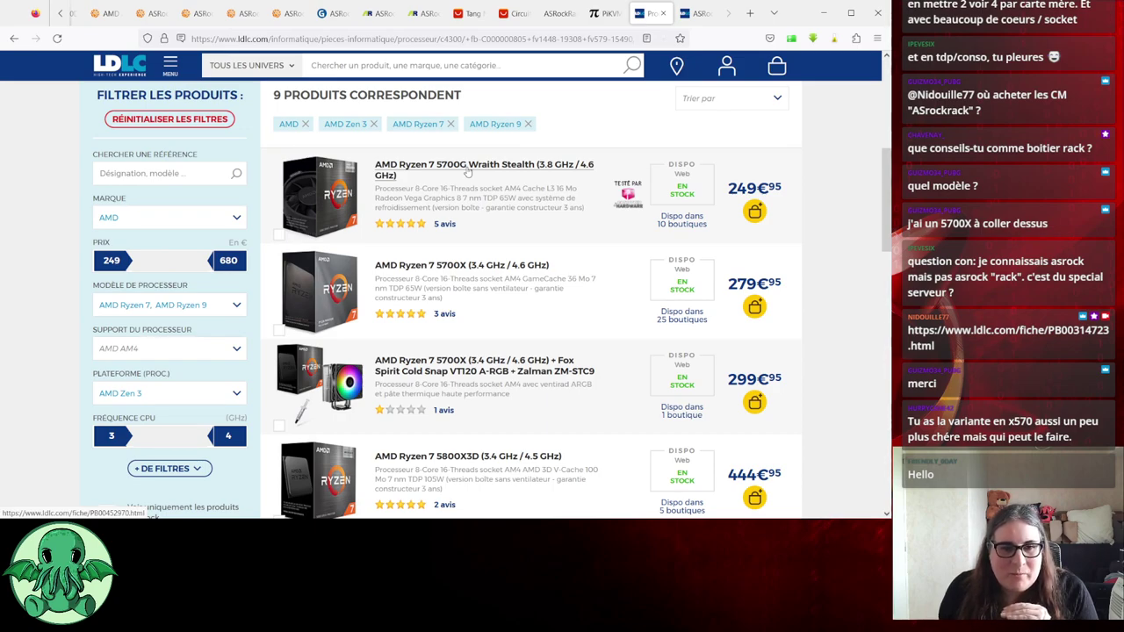
Review the filtered Zen 3 processors and open the AMD Ryzen 9 5900X product page
{"action": "scroll", "coordinate": [483, 247], "scroll_direction": "down", "scroll_amount": 1}
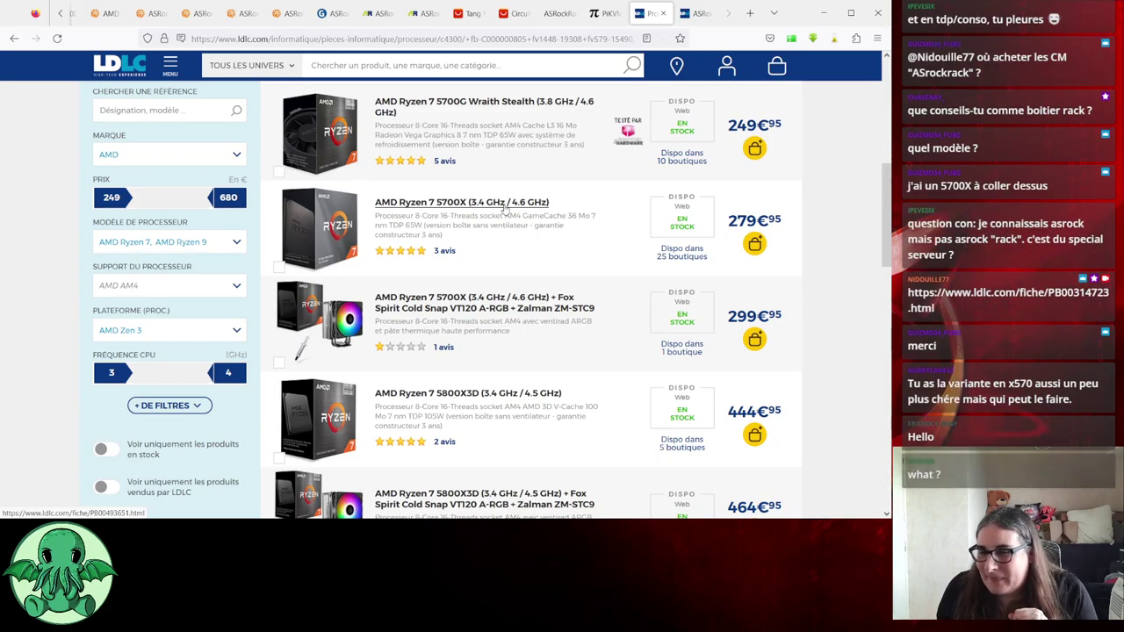
{"action": "scroll", "coordinate": [479, 286], "scroll_direction": "up", "scroll_amount": 3}
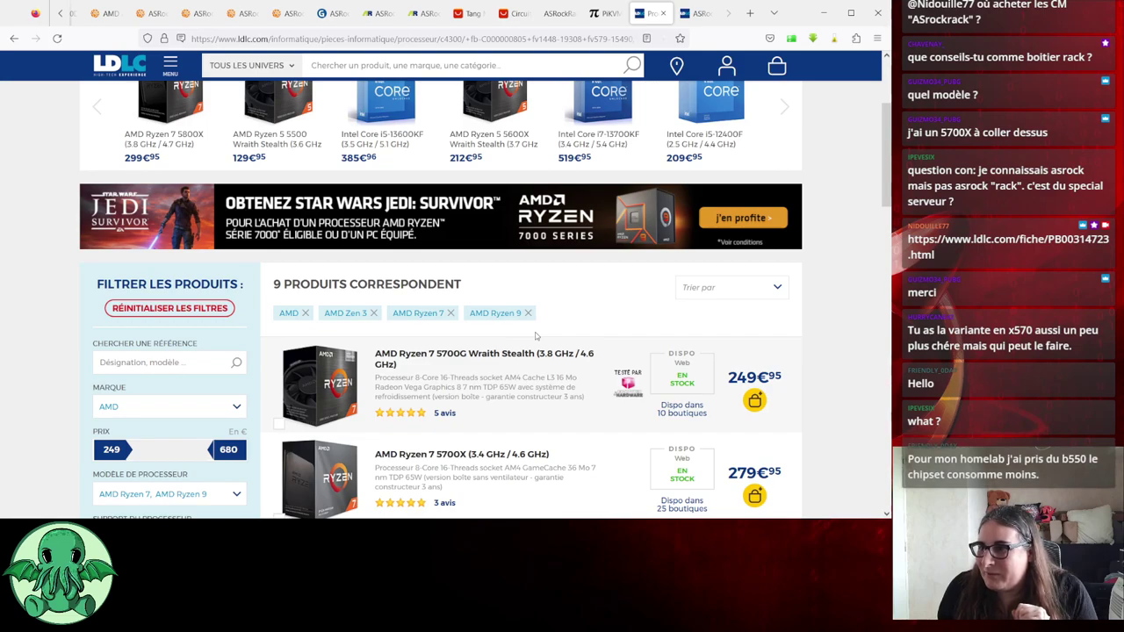
{"action": "scroll", "coordinate": [510, 316], "scroll_direction": "down", "scroll_amount": 3}
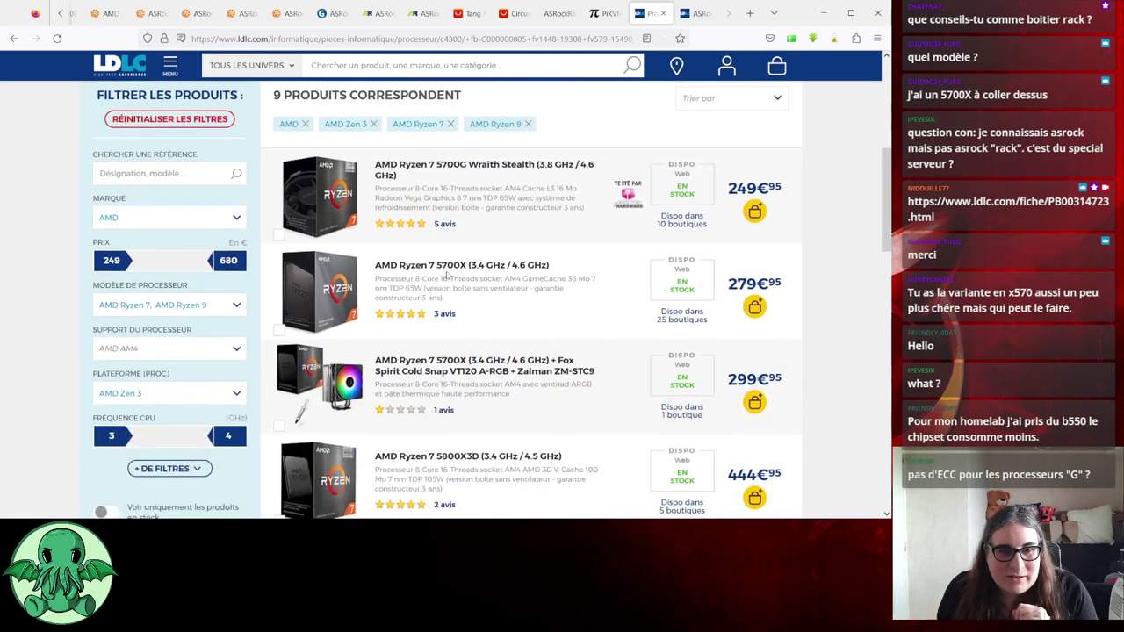
{"action": "scroll", "coordinate": [448, 276], "scroll_direction": "down", "scroll_amount": 4}
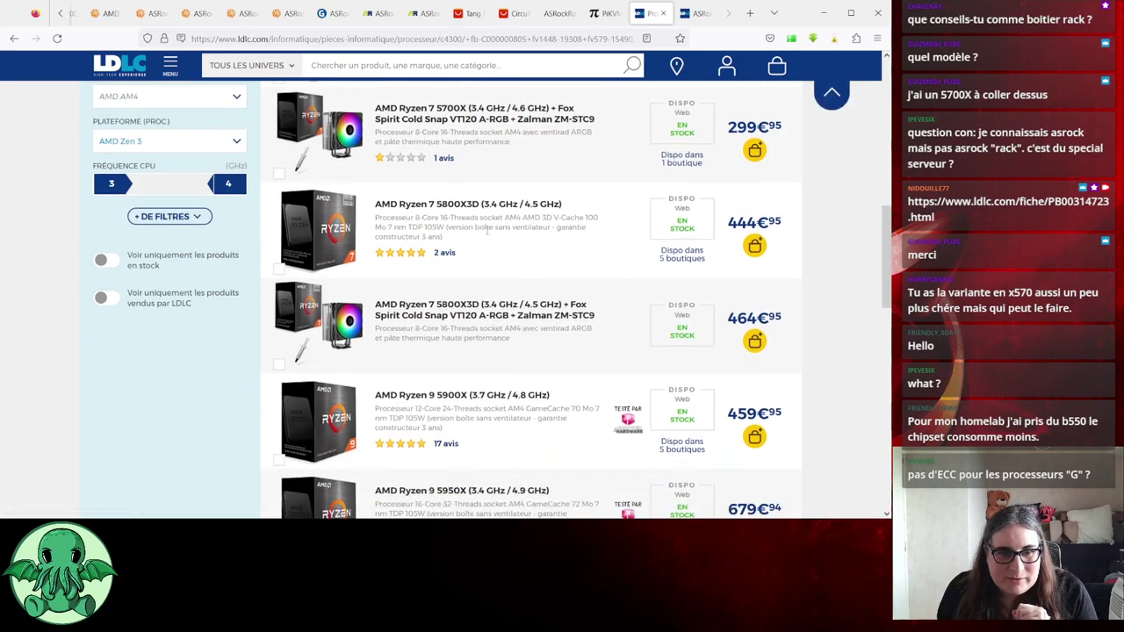
{"action": "scroll", "coordinate": [456, 262], "scroll_direction": "up", "scroll_amount": 4}
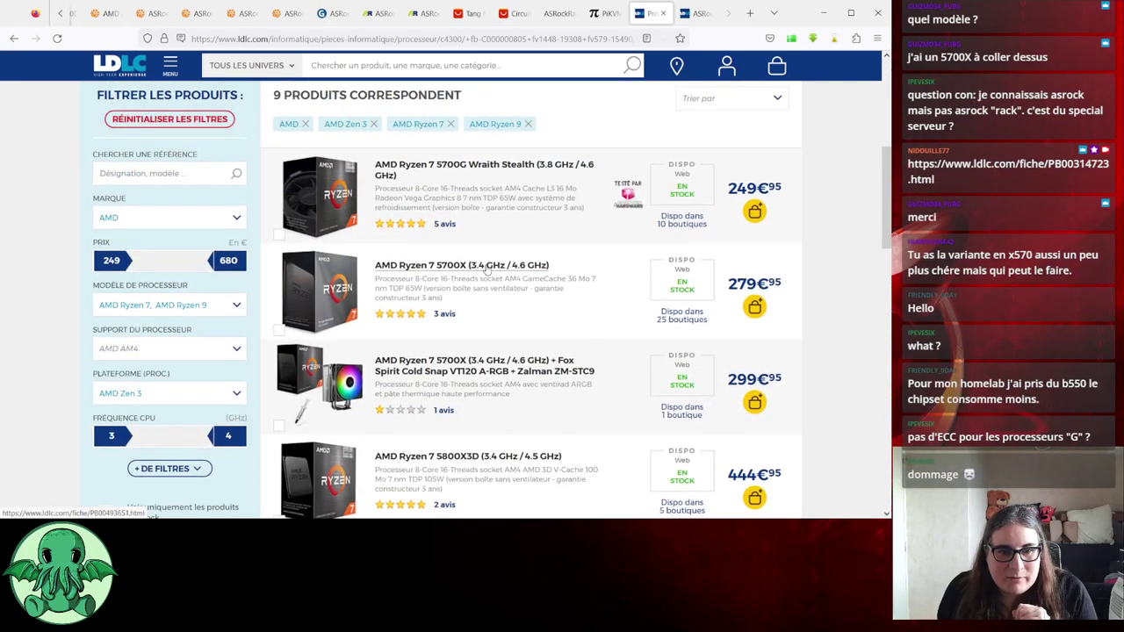
{"action": "scroll", "coordinate": [490, 272], "scroll_direction": "down", "scroll_amount": 3}
{"action": "scroll", "coordinate": [509, 316], "scroll_direction": "down", "scroll_amount": 3}
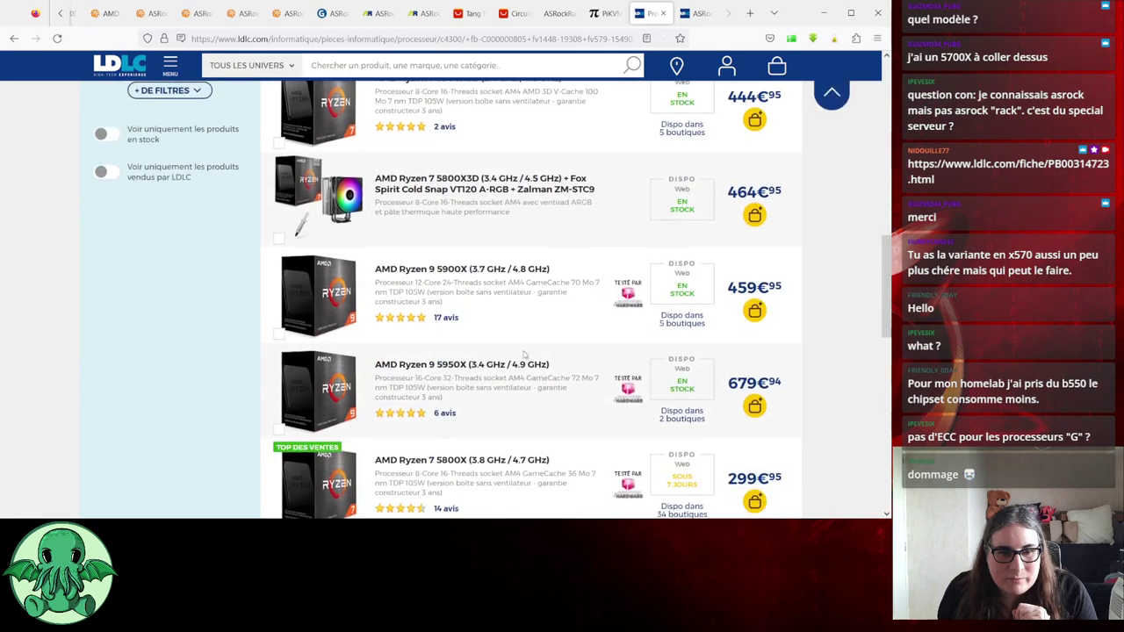
{"action": "left_click", "coordinate": [483, 272]}
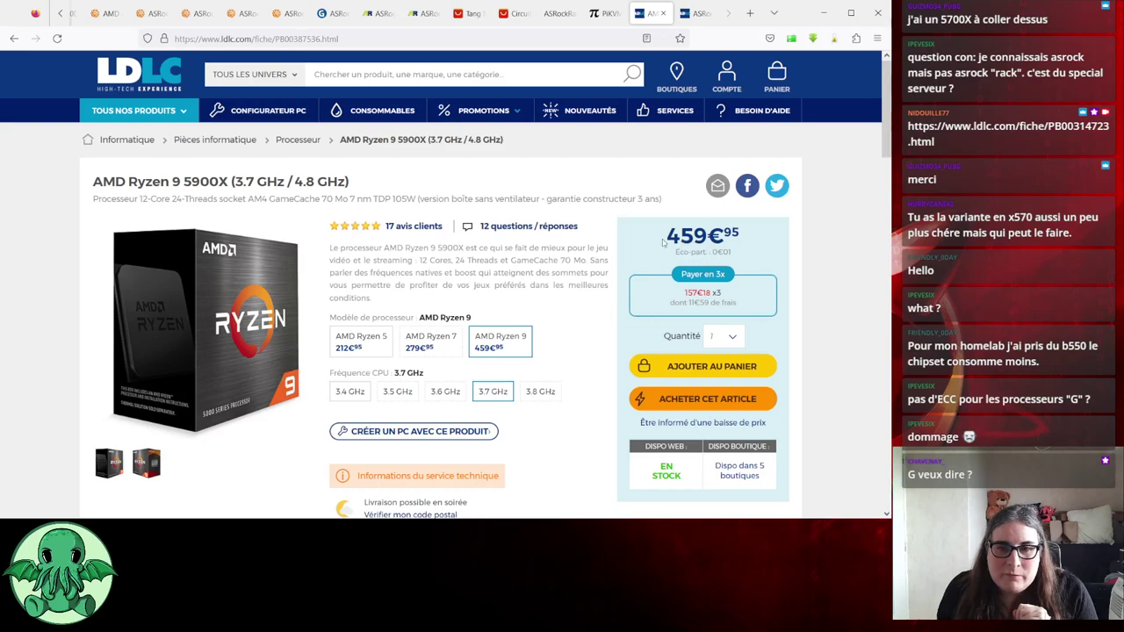
Compare the AMD Ryzen 9 5900X product page with the ASRock Rack X570D4U motherboard page
{"action": "key", "text": "ctrl+Tab"}
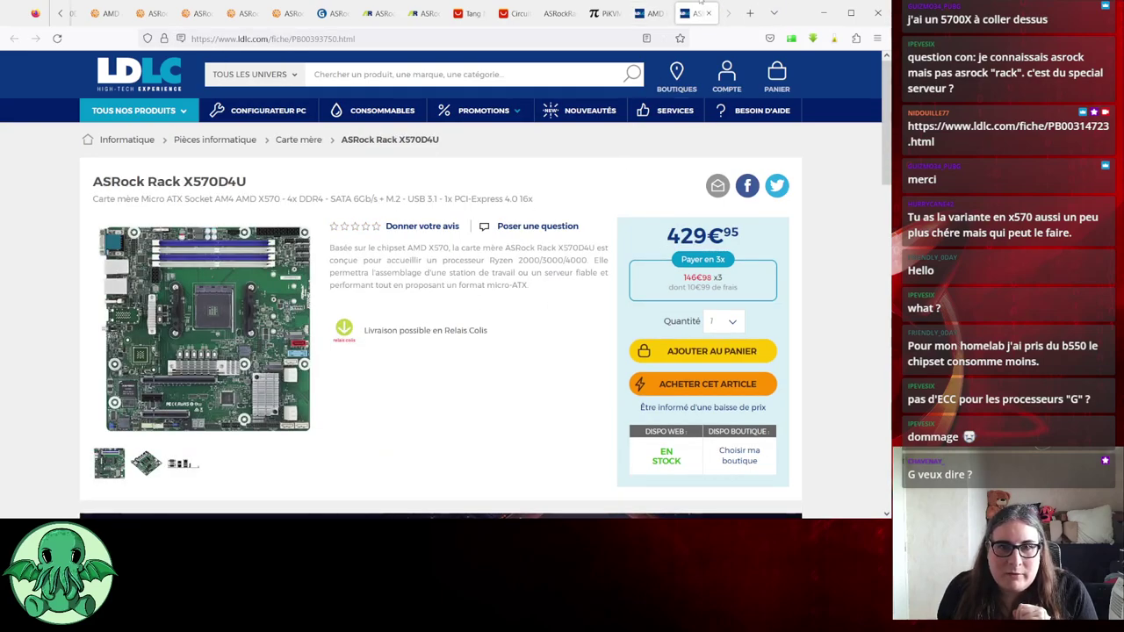
{"action": "left_click", "coordinate": [650, 13]}
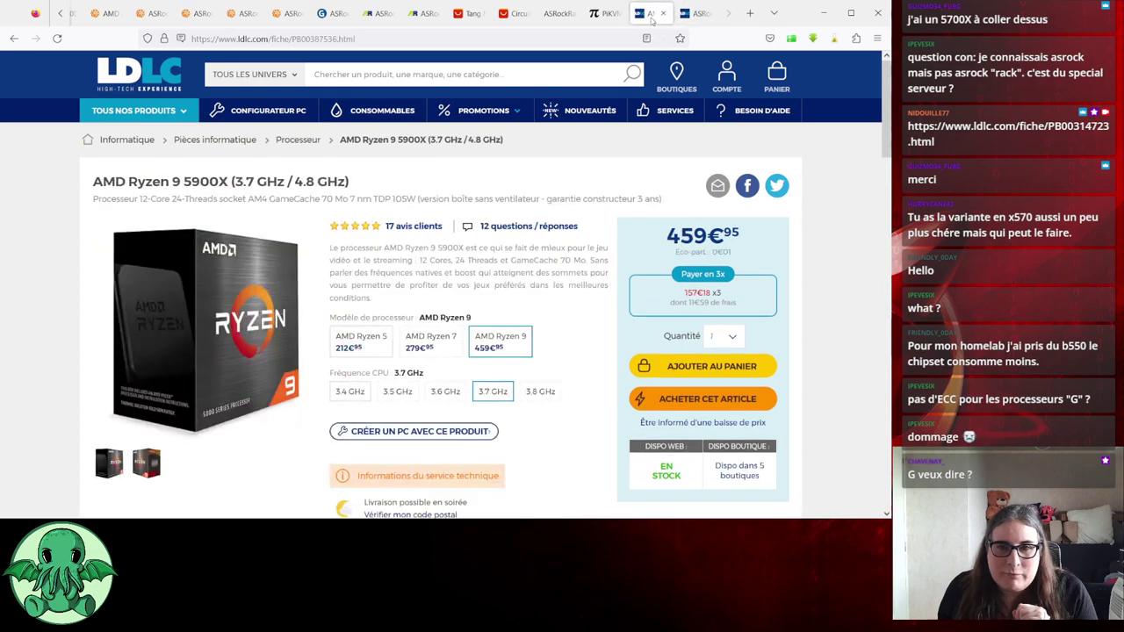
{"action": "left_click", "coordinate": [699, 13]}
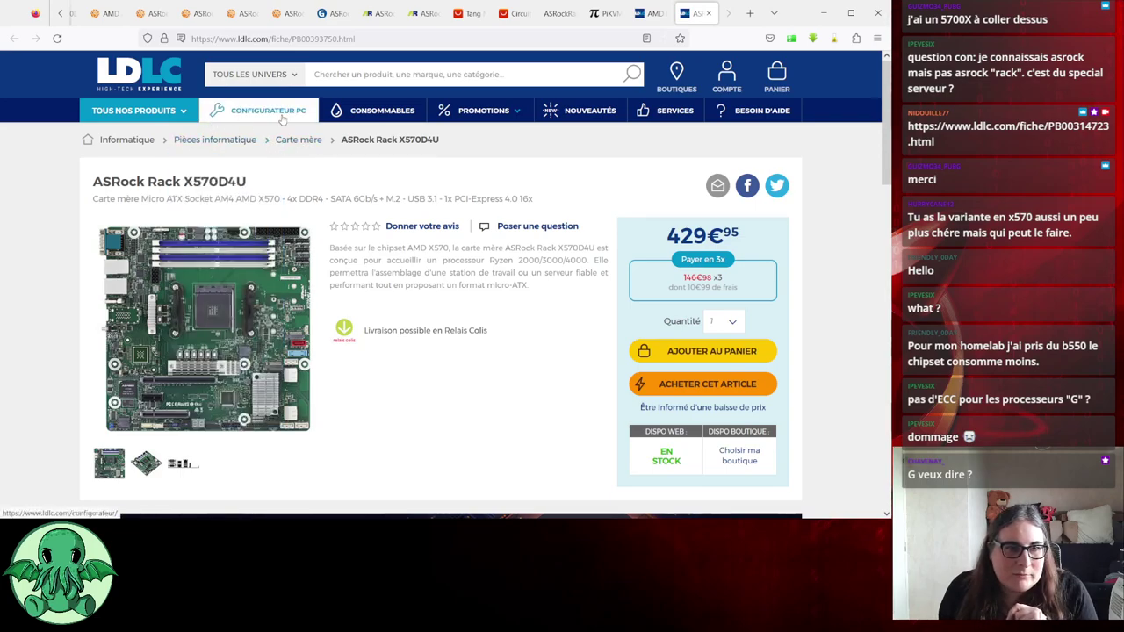
Open the Mémoire PC category under Informatique parts in a new tab and switch to it
{"action": "mouse_move", "coordinate": [186, 116]}
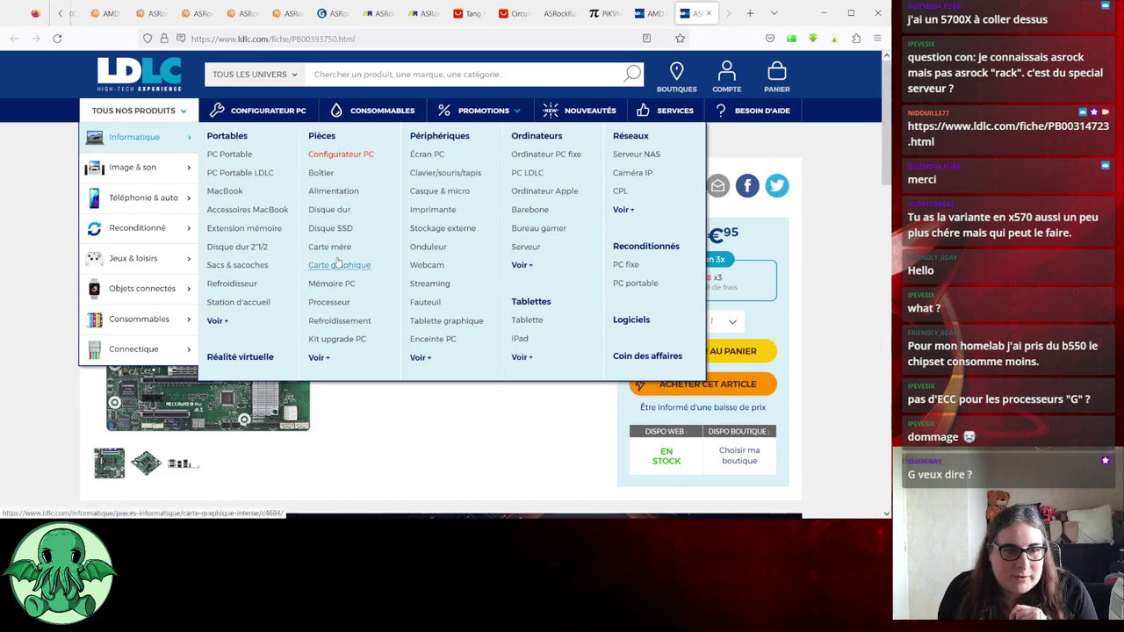
{"action": "left_click", "coordinate": [332, 283]}
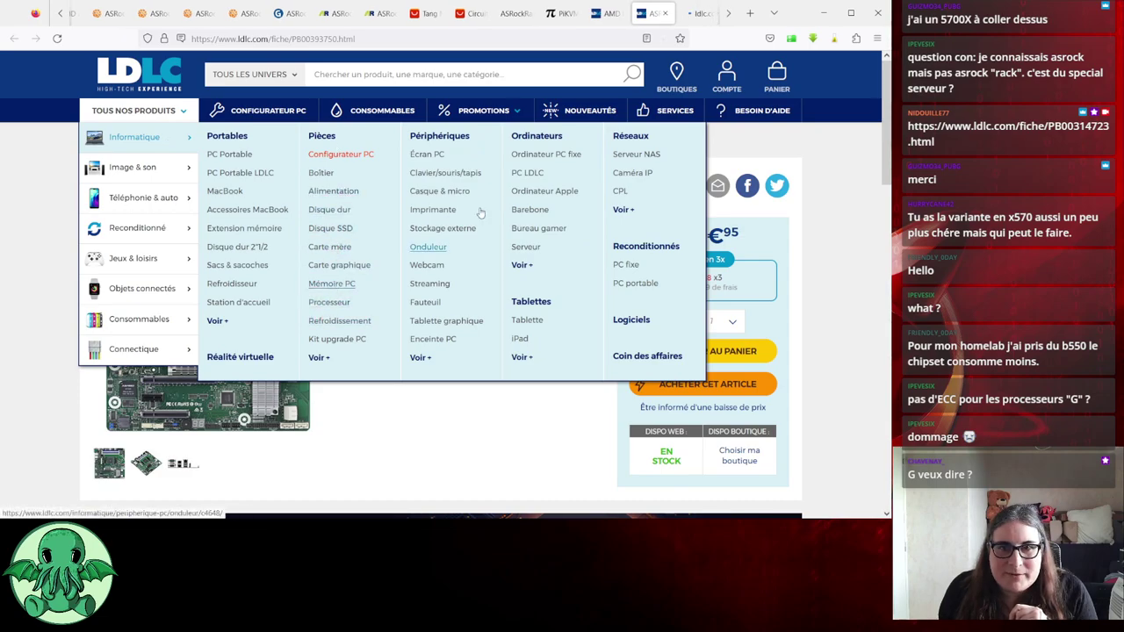
{"action": "scroll", "coordinate": [222, 201], "scroll_direction": "down", "scroll_amount": 2}
{"action": "scroll", "coordinate": [223, 200], "scroll_direction": "up", "scroll_amount": 2}
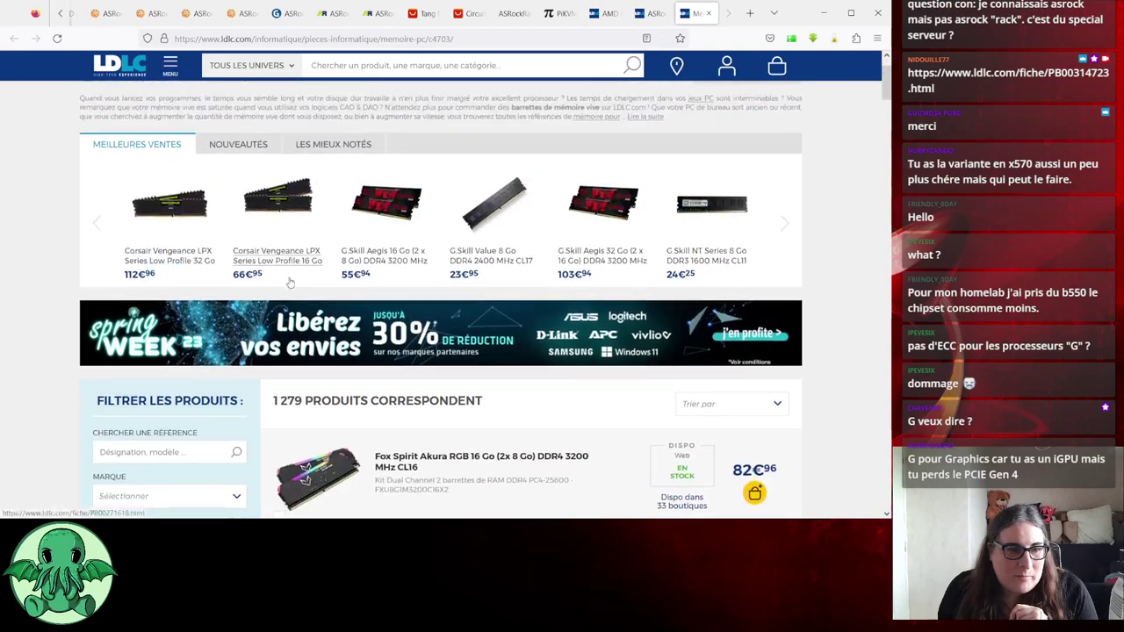
Filter the memory list by the DDR4 ECC memory type
{"action": "scroll", "coordinate": [222, 200], "scroll_direction": "down", "scroll_amount": 3}
{"action": "left_click", "coordinate": [194, 246]}
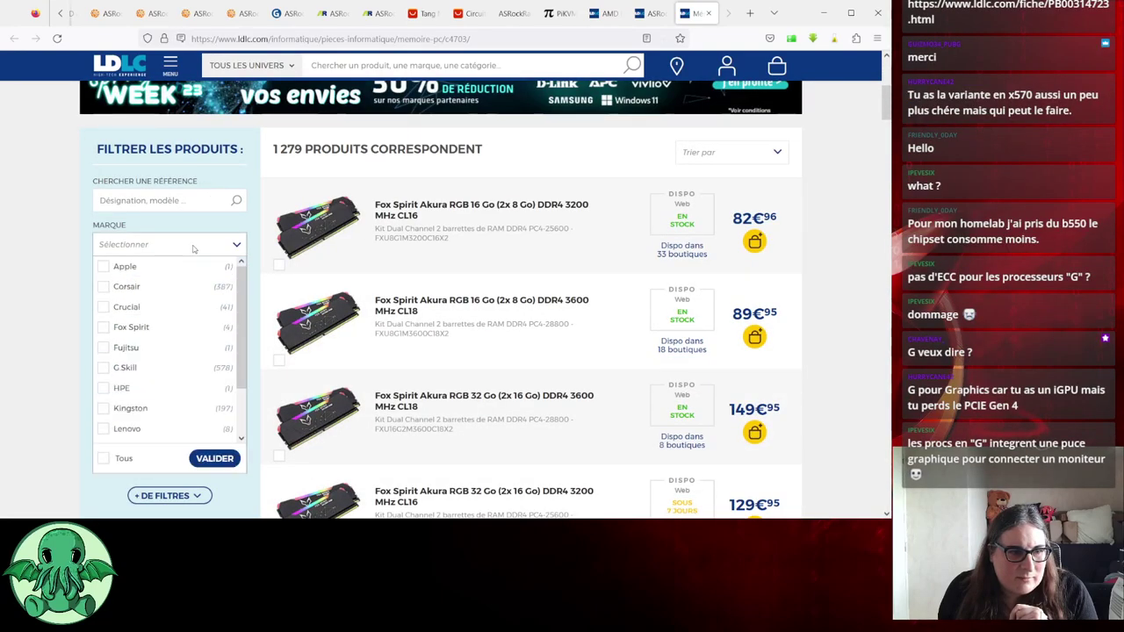
{"action": "scroll", "coordinate": [194, 249], "scroll_direction": "down", "scroll_amount": 2}
{"action": "left_click", "coordinate": [183, 251]}
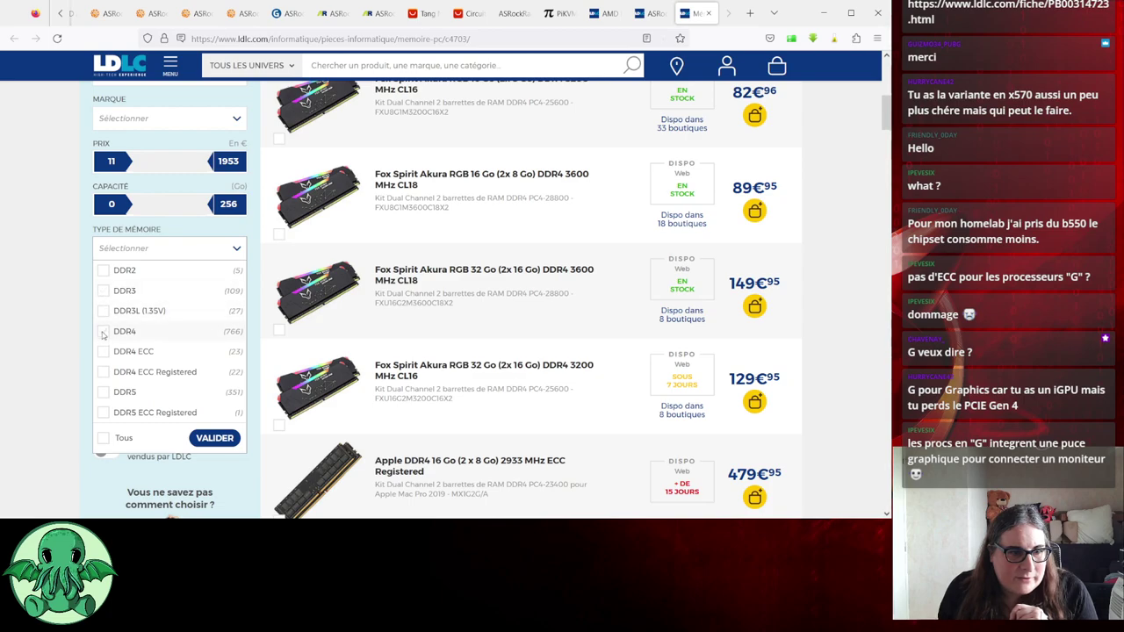
{"action": "left_click", "coordinate": [103, 352]}
{"action": "left_click", "coordinate": [214, 437]}
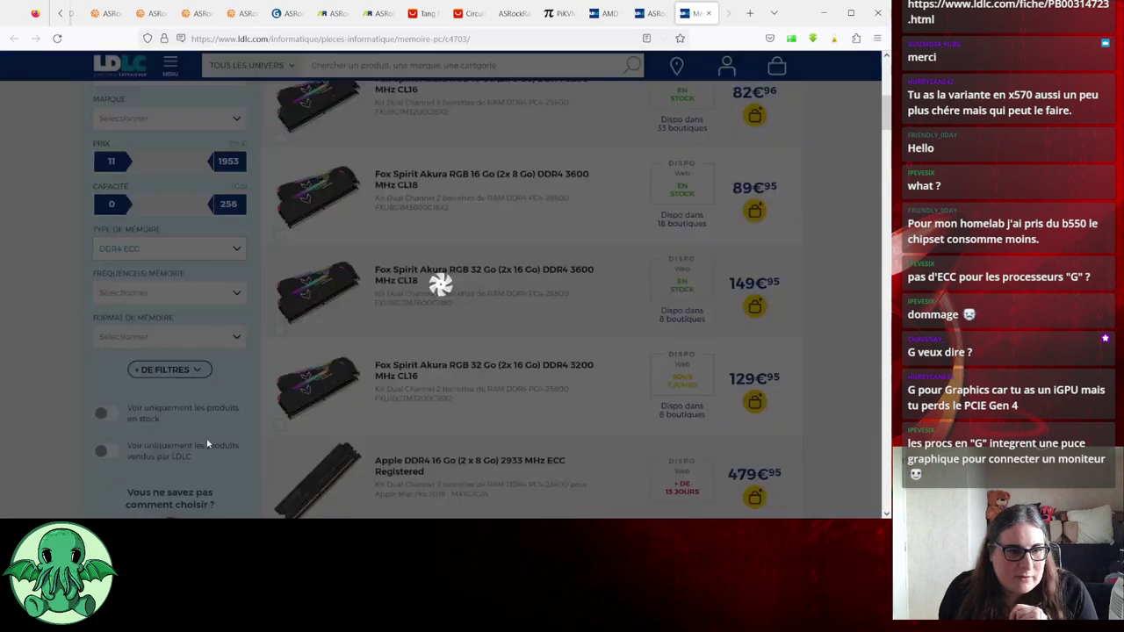
Expand the additional memory filters and restrict the list to the Serveur usage type
{"action": "scroll", "coordinate": [347, 351], "scroll_direction": "up", "scroll_amount": 2}
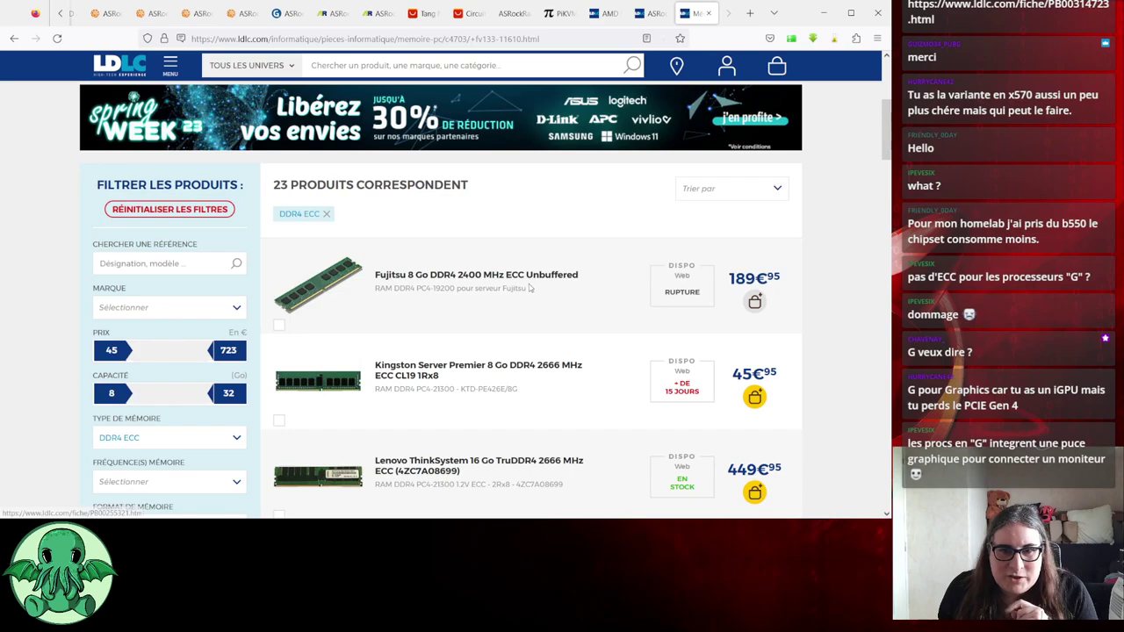
{"action": "scroll", "coordinate": [318, 325], "scroll_direction": "down", "scroll_amount": 3}
{"action": "left_click", "coordinate": [166, 244]}
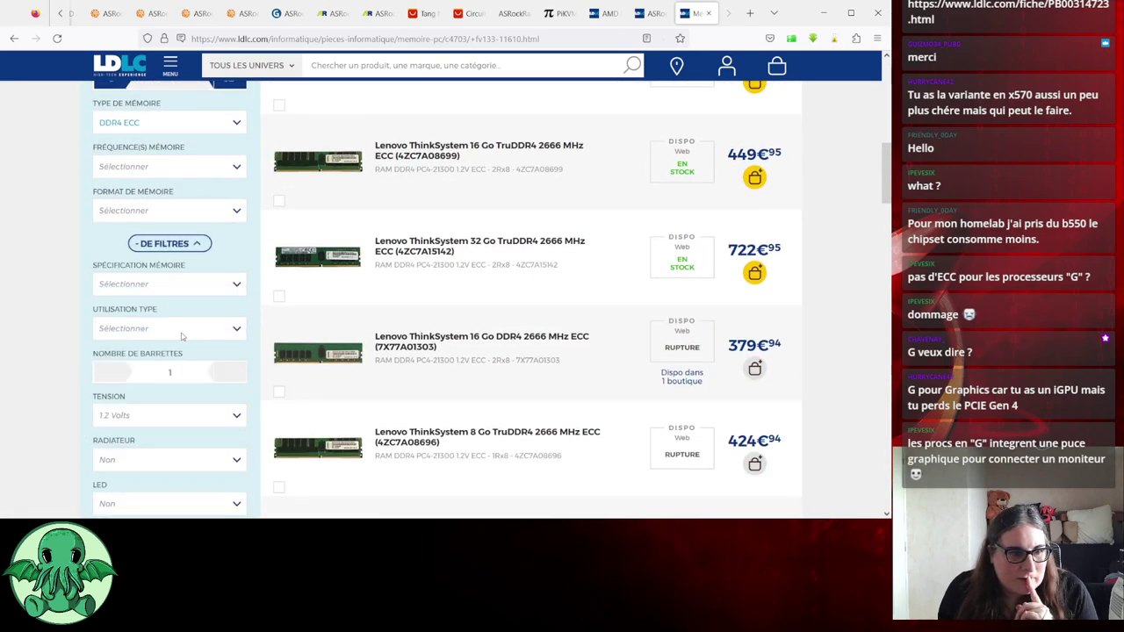
{"action": "left_click", "coordinate": [206, 281]}
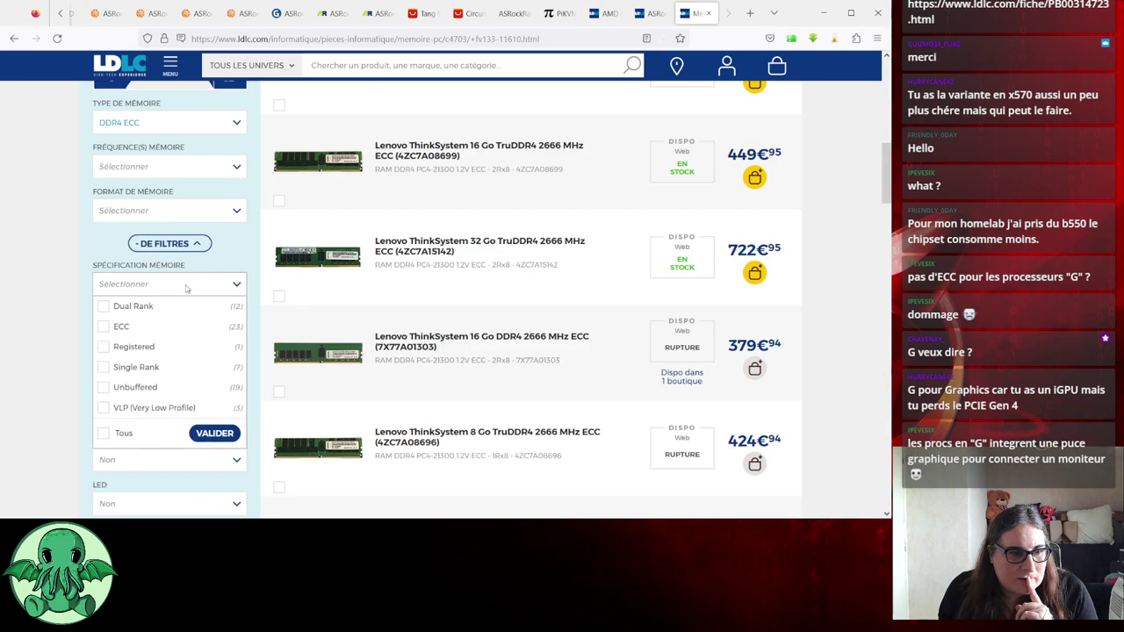
{"action": "scroll", "coordinate": [166, 375], "scroll_direction": "down", "scroll_amount": 1}
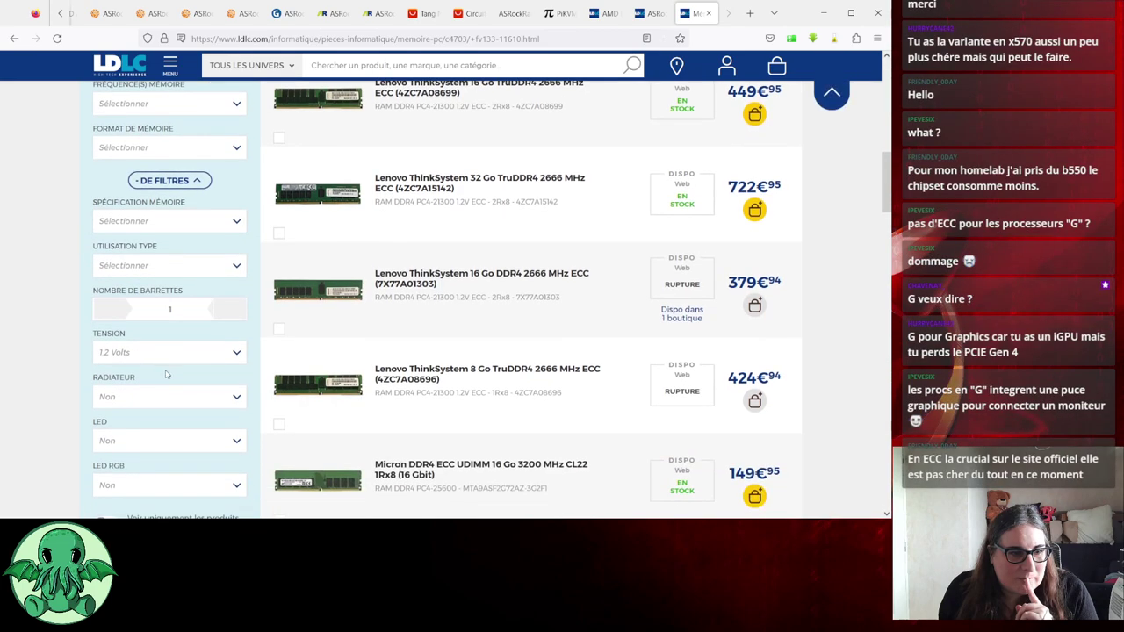
{"action": "scroll", "coordinate": [177, 409], "scroll_direction": "down", "scroll_amount": 1}
{"action": "scroll", "coordinate": [162, 384], "scroll_direction": "up", "scroll_amount": 1}
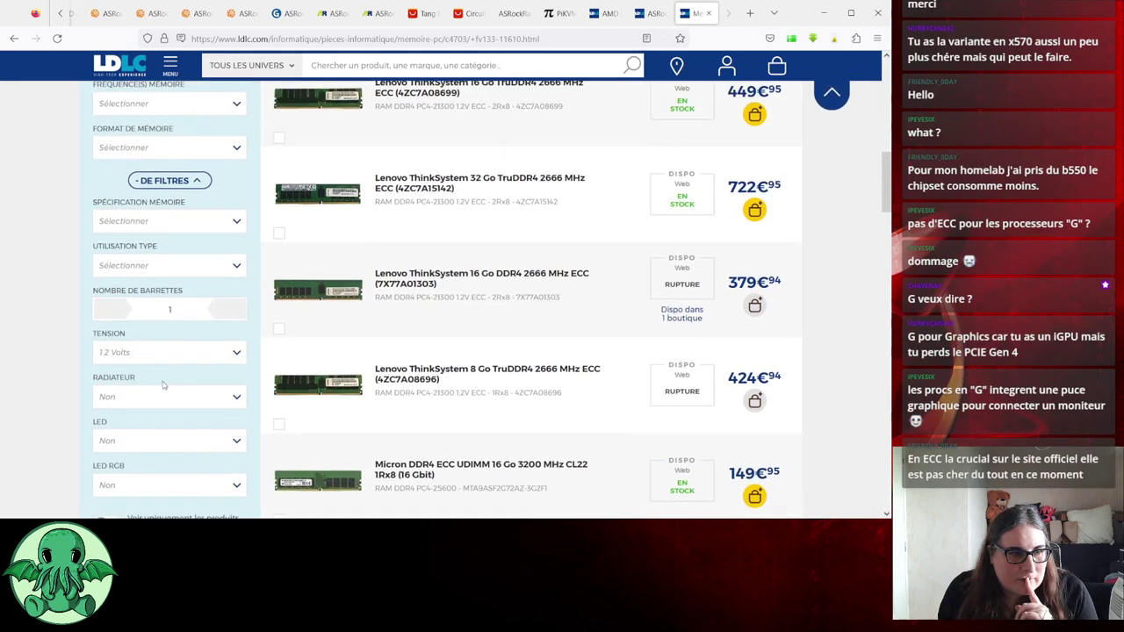
{"action": "left_click", "coordinate": [228, 268]}
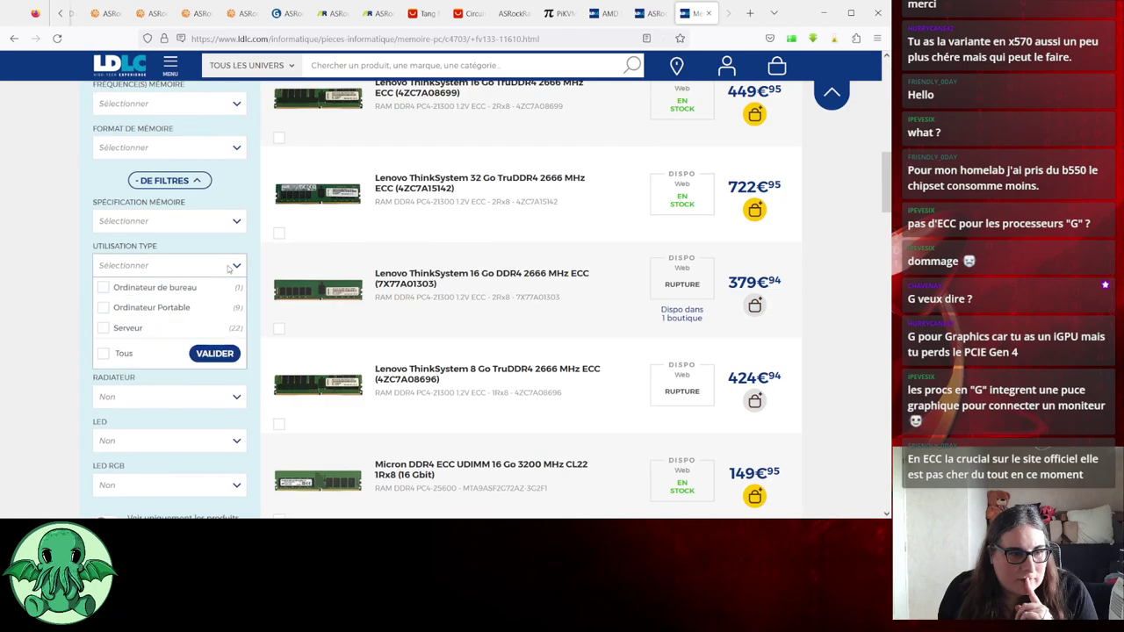
{"action": "left_click", "coordinate": [103, 328]}
{"action": "left_click", "coordinate": [215, 353]}
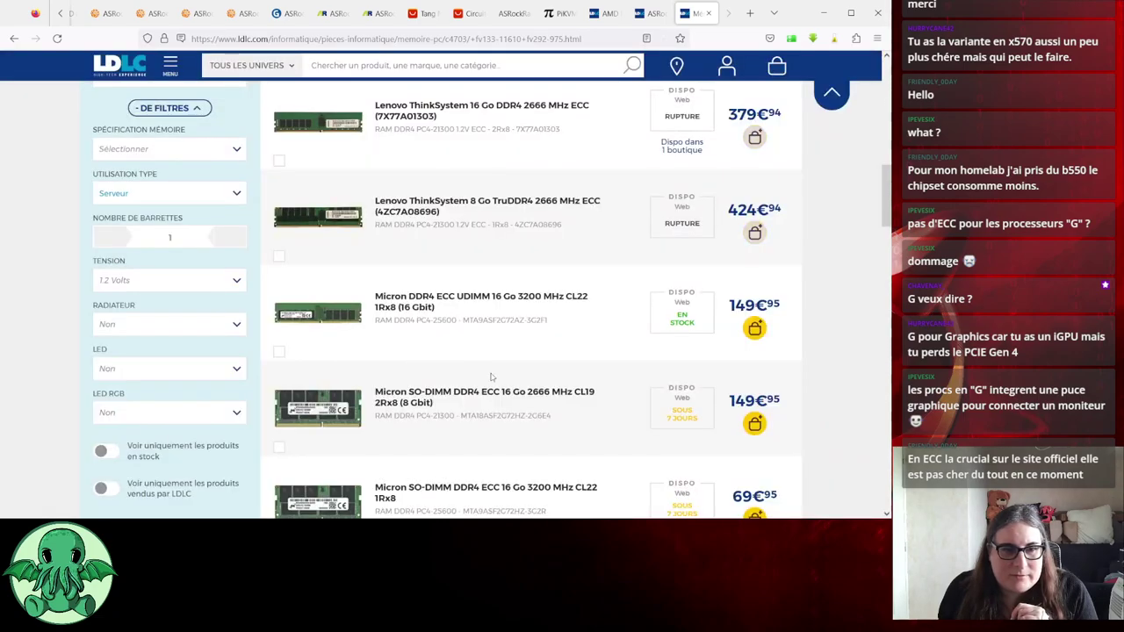
Examine the prices, capacities and availability of the DDR4 ECC server memory modules
{"action": "scroll", "coordinate": [503, 383], "scroll_direction": "up", "scroll_amount": 2}
{"action": "scroll", "coordinate": [503, 383], "scroll_direction": "up", "scroll_amount": 2}
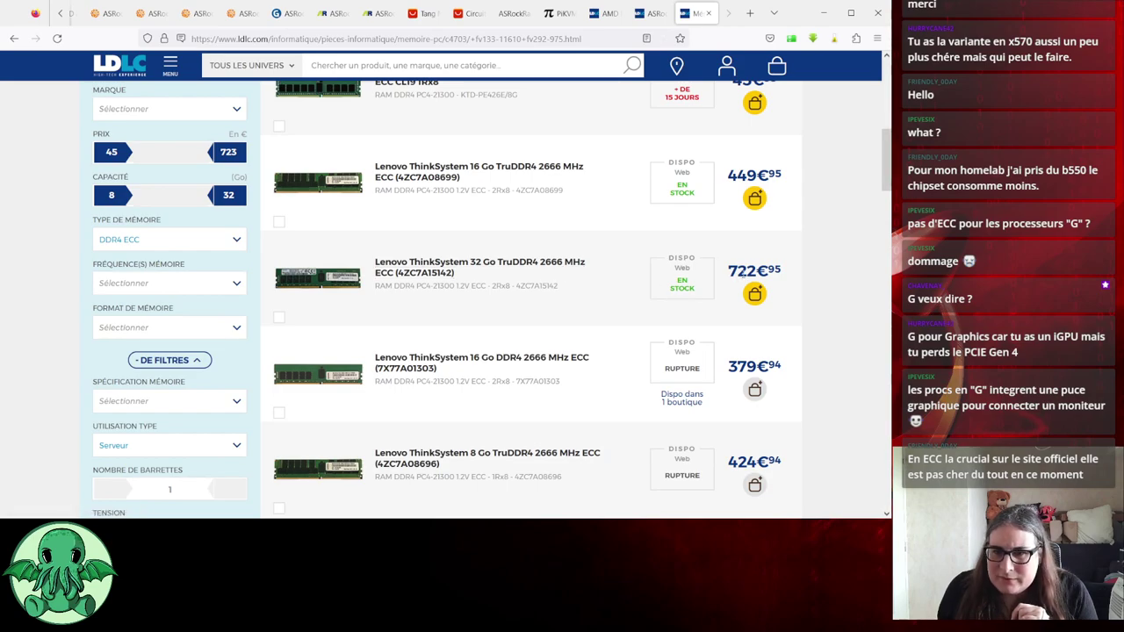
{"action": "scroll", "coordinate": [523, 287], "scroll_direction": "up", "scroll_amount": 2}
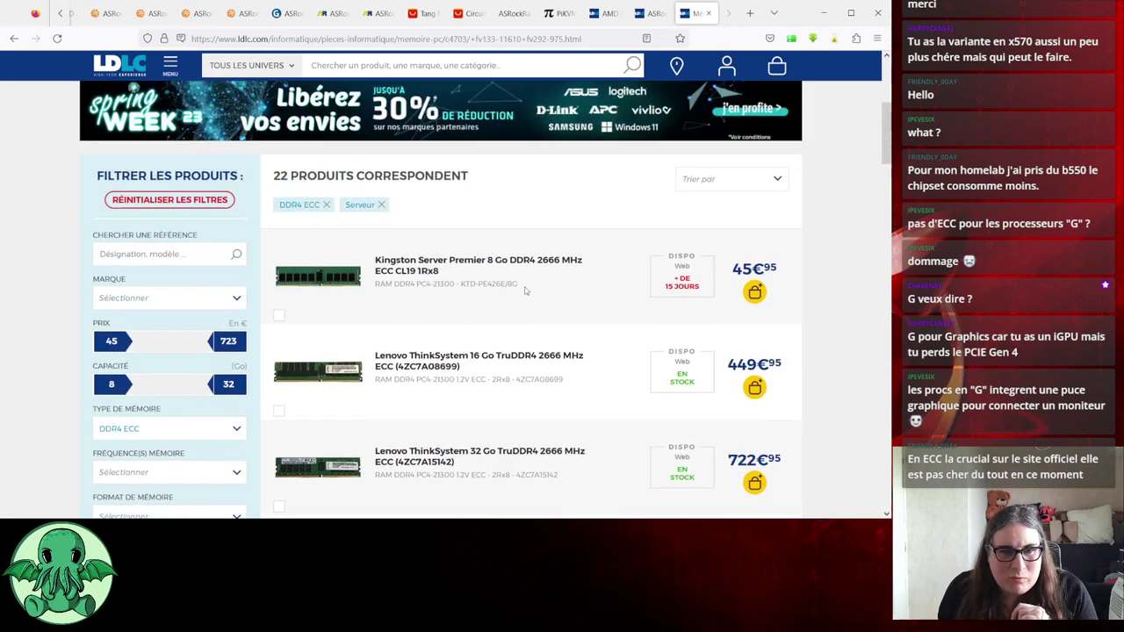
{"action": "scroll", "coordinate": [530, 320], "scroll_direction": "down", "scroll_amount": 5}
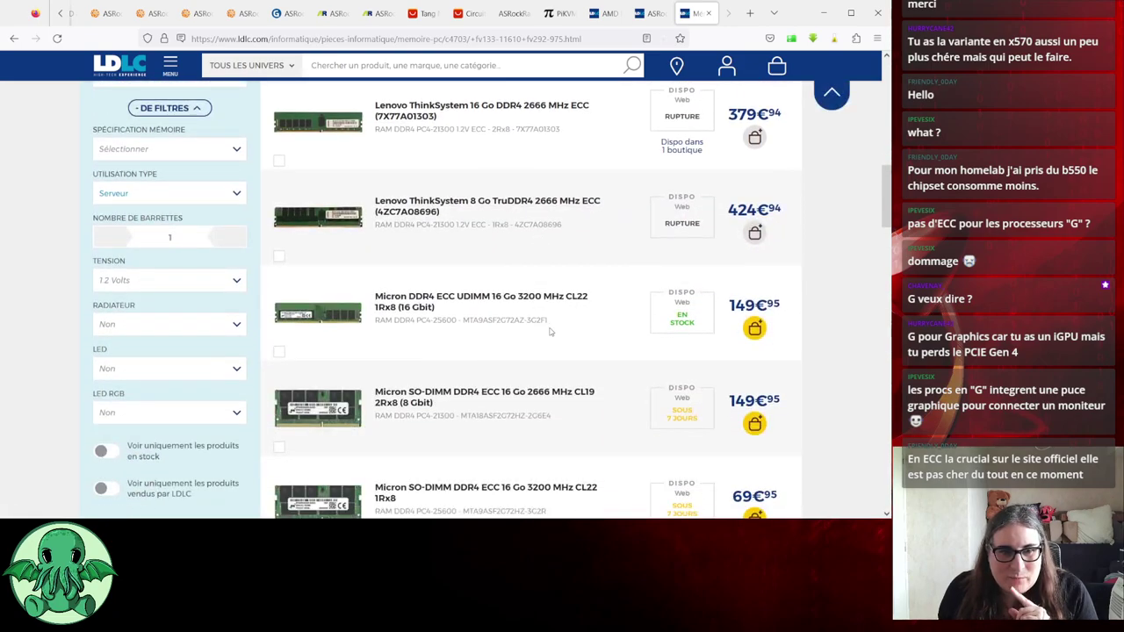
{"action": "scroll", "coordinate": [536, 317], "scroll_direction": "up", "scroll_amount": 1}
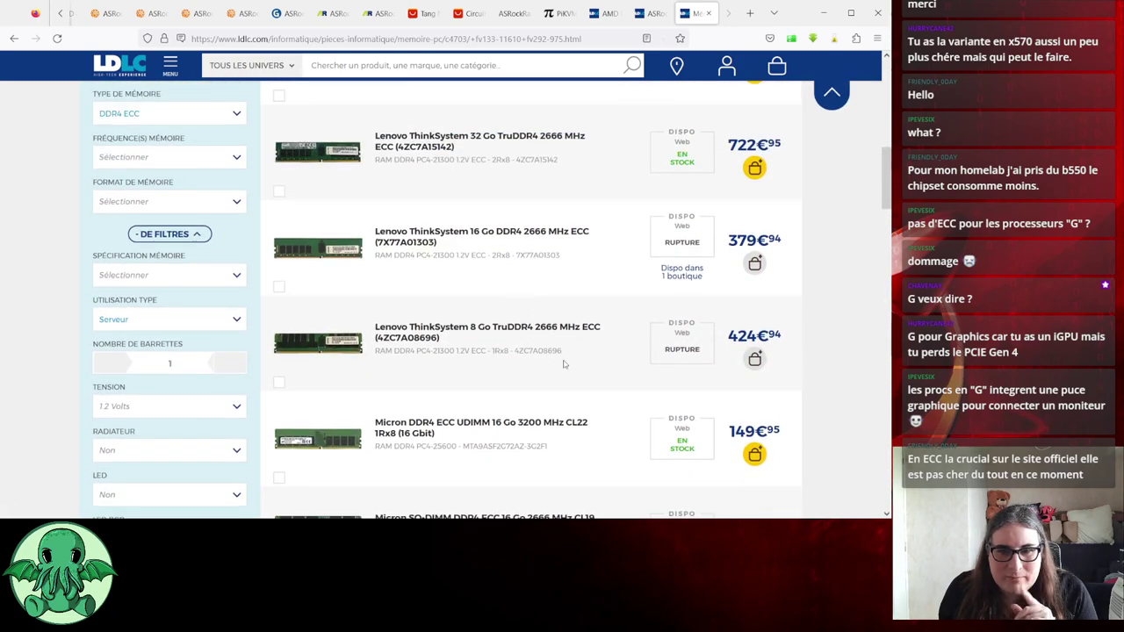
{"action": "scroll", "coordinate": [536, 365], "scroll_direction": "down", "scroll_amount": 2}
{"action": "scroll", "coordinate": [521, 371], "scroll_direction": "up", "scroll_amount": 1}
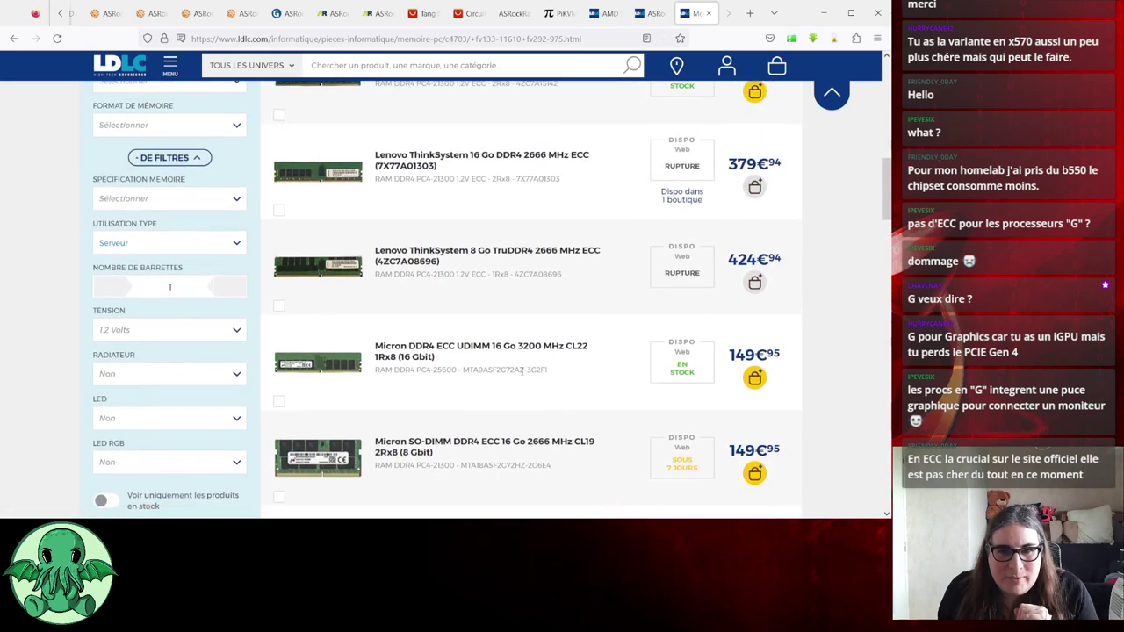
{"action": "scroll", "coordinate": [521, 370], "scroll_direction": "down", "scroll_amount": 1}
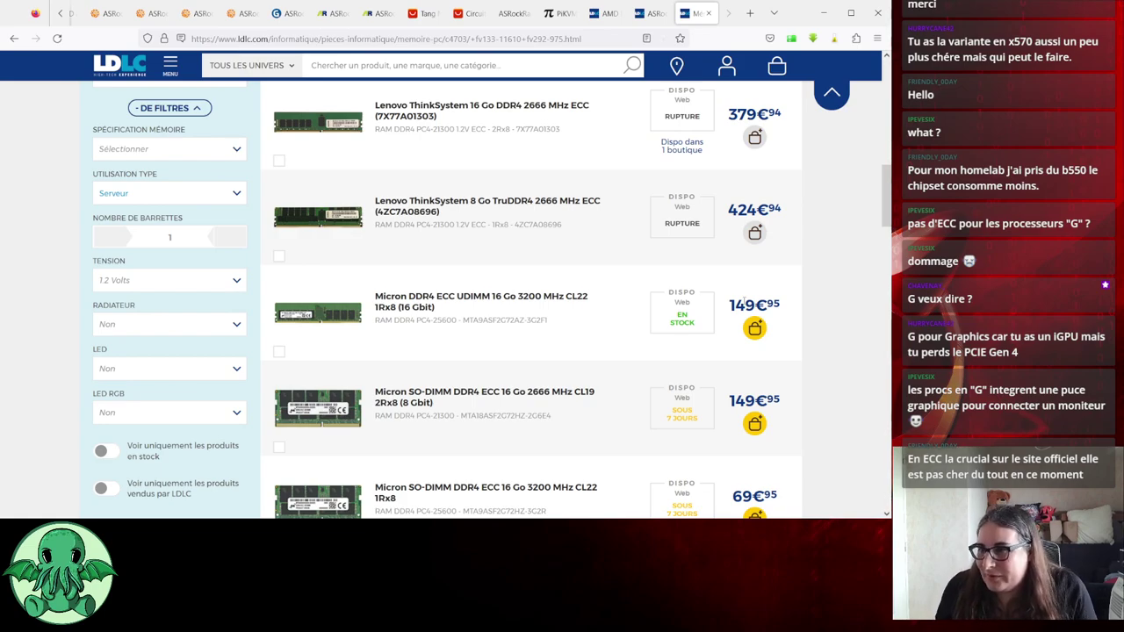
Open the Boîtier category under Pièces informatique in a new tab and go to its Boîtier PC product list
{"action": "scroll", "coordinate": [488, 275], "scroll_direction": "up", "scroll_amount": 15}
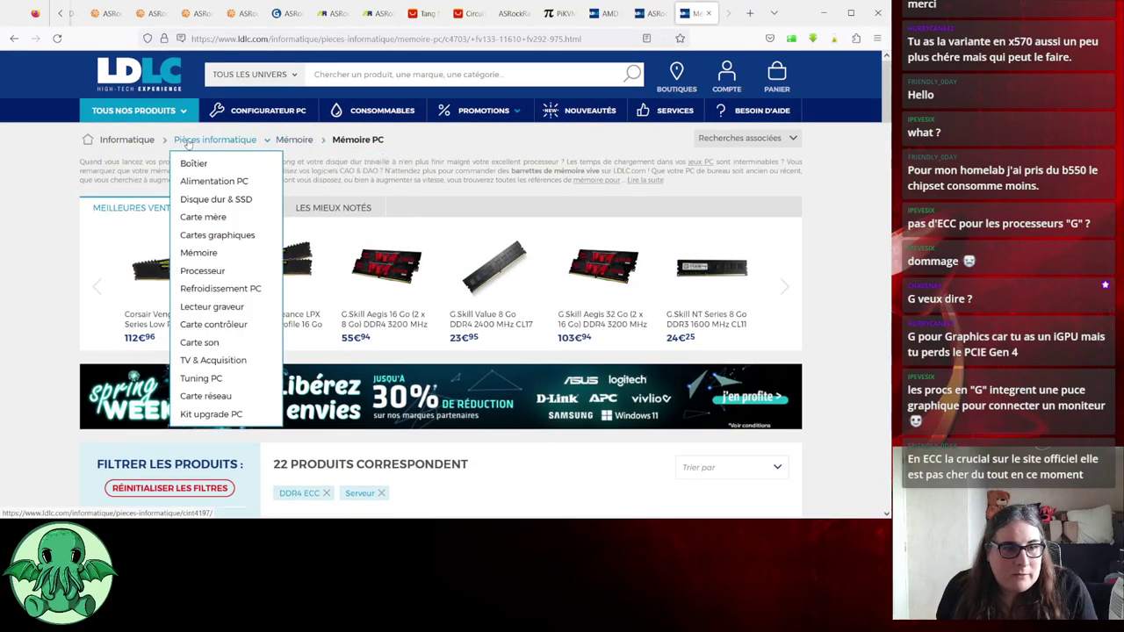
{"action": "mouse_move", "coordinate": [140, 143]}
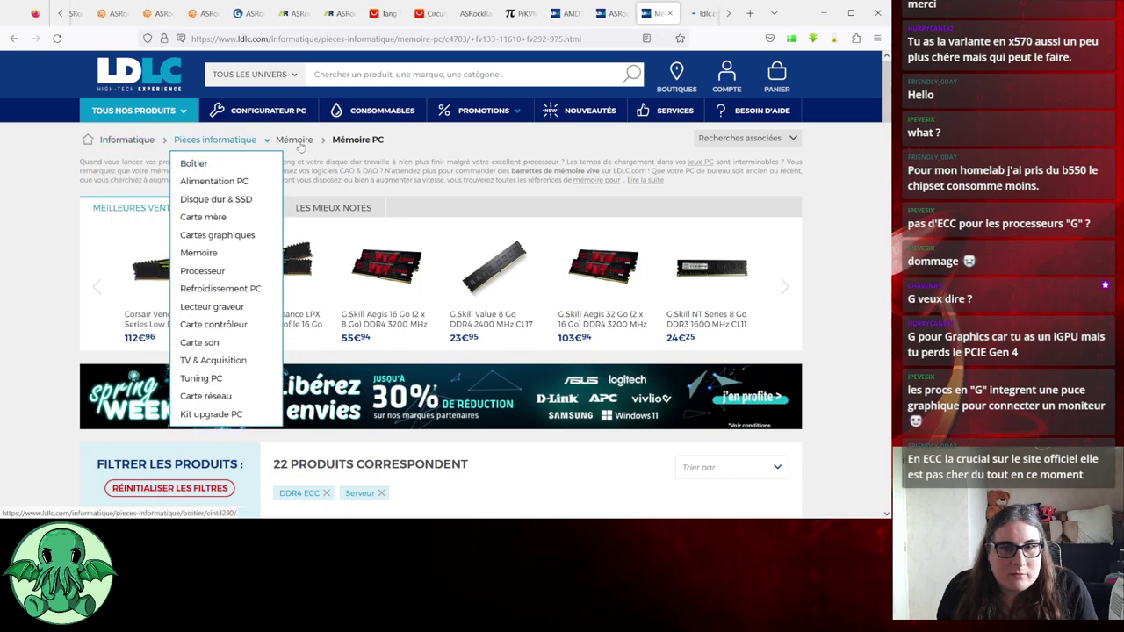
{"action": "scroll", "coordinate": [698, 13], "scroll_direction": "down", "scroll_amount": 1}
{"action": "left_click", "coordinate": [699, 13]}
{"action": "left_click", "coordinate": [173, 272]}
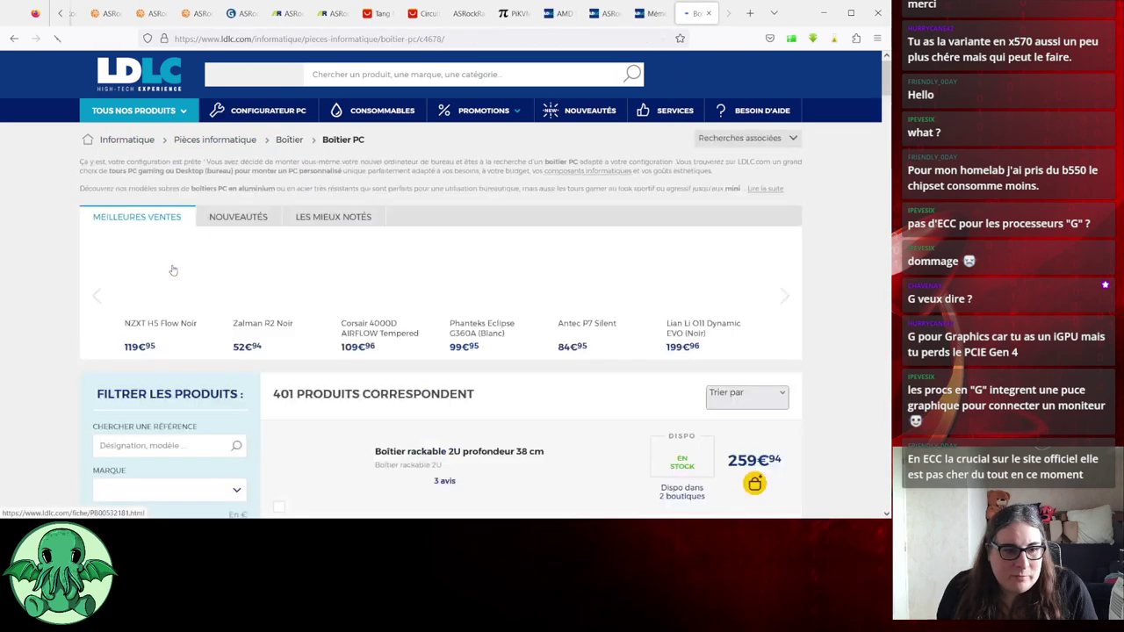
Examine the models, prices and availability in LDLC's Boîtier PC list, from the rackable cases to the Aerocool and Antec towers
{"action": "scroll", "coordinate": [404, 344], "scroll_direction": "down", "scroll_amount": 3}
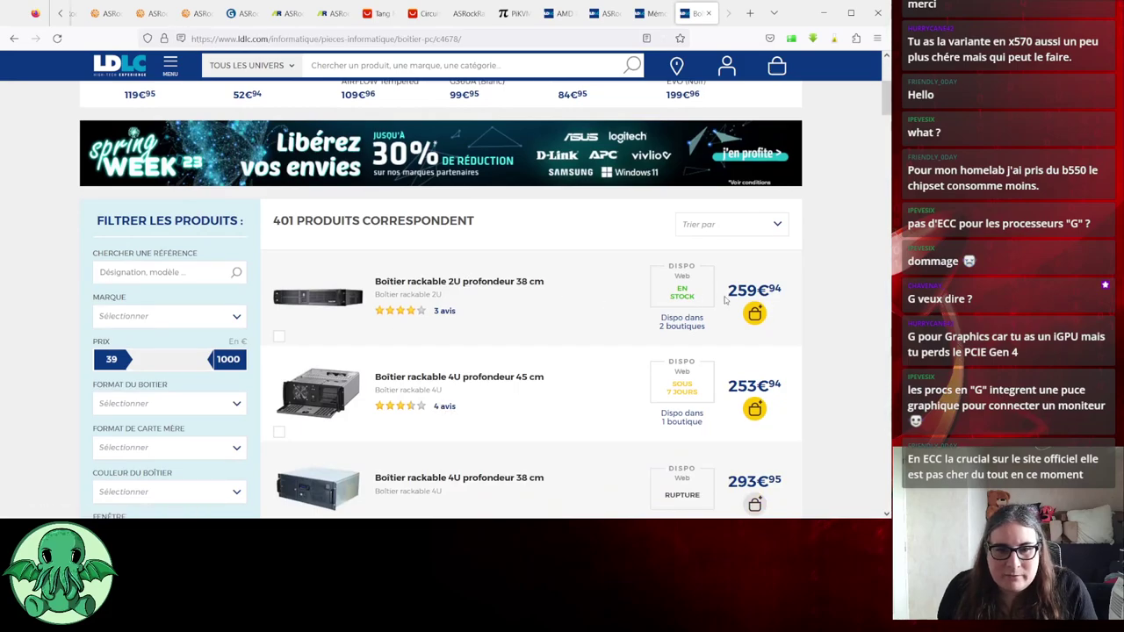
{"action": "scroll", "coordinate": [729, 316], "scroll_direction": "down", "scroll_amount": 4}
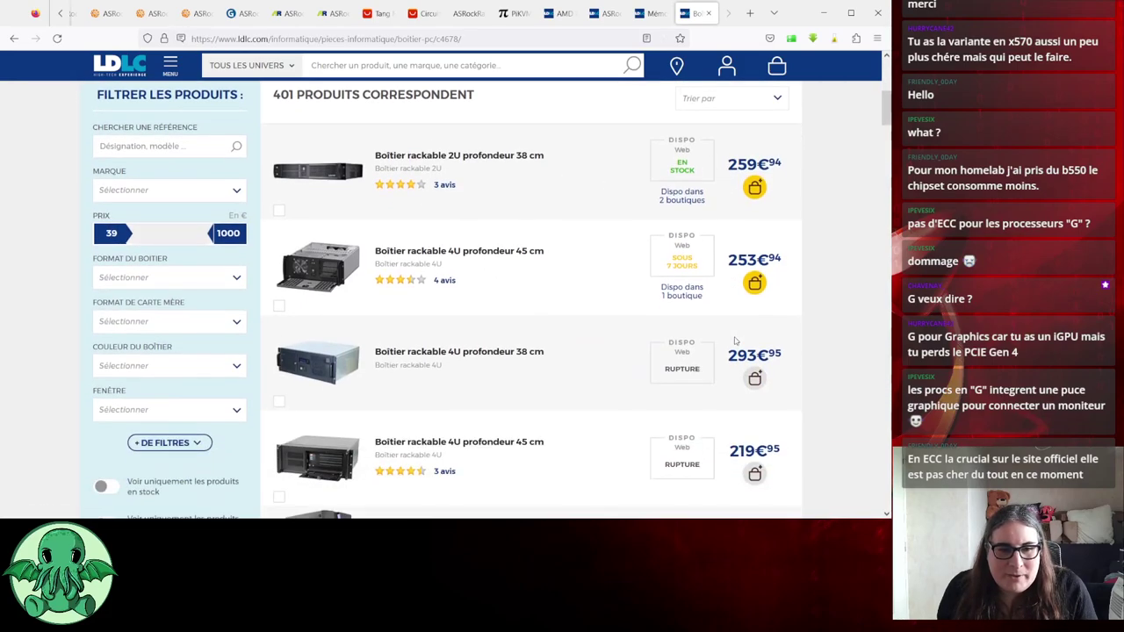
{"action": "scroll", "coordinate": [700, 362], "scroll_direction": "down", "scroll_amount": 5}
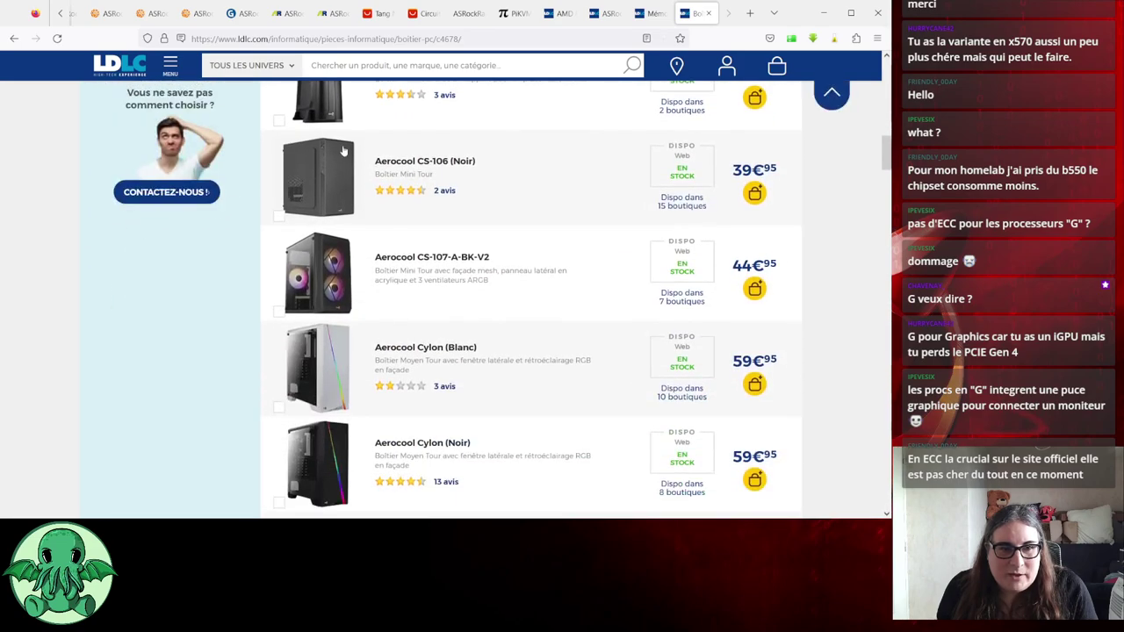
{"action": "scroll", "coordinate": [531, 228], "scroll_direction": "down", "scroll_amount": 2}
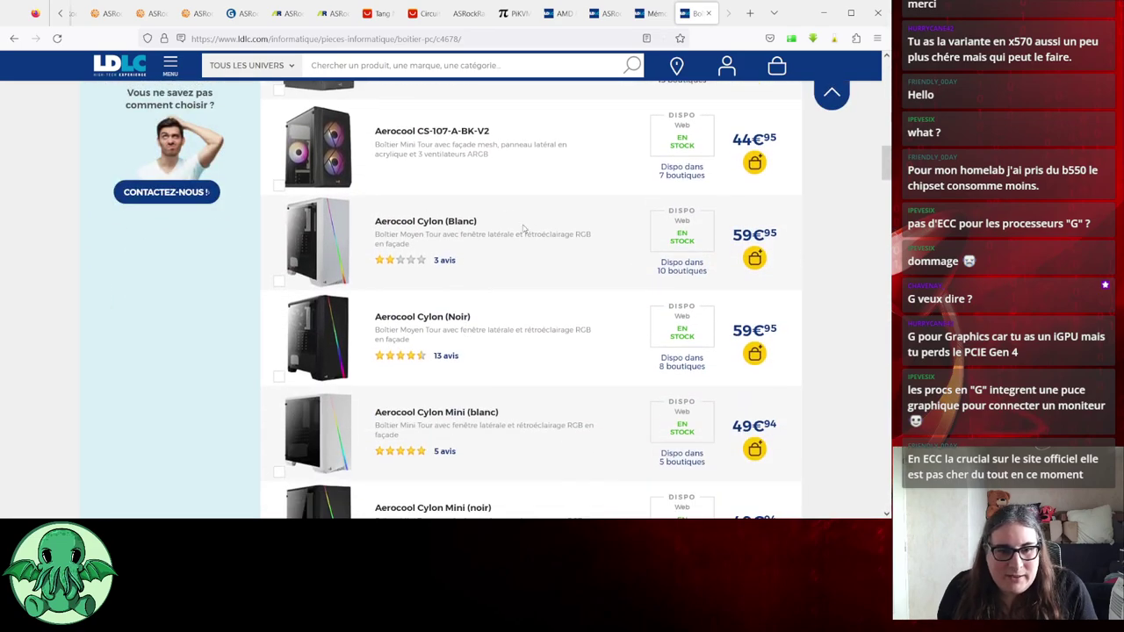
{"action": "scroll", "coordinate": [597, 373], "scroll_direction": "down", "scroll_amount": 4}
{"action": "scroll", "coordinate": [597, 372], "scroll_direction": "down", "scroll_amount": 3}
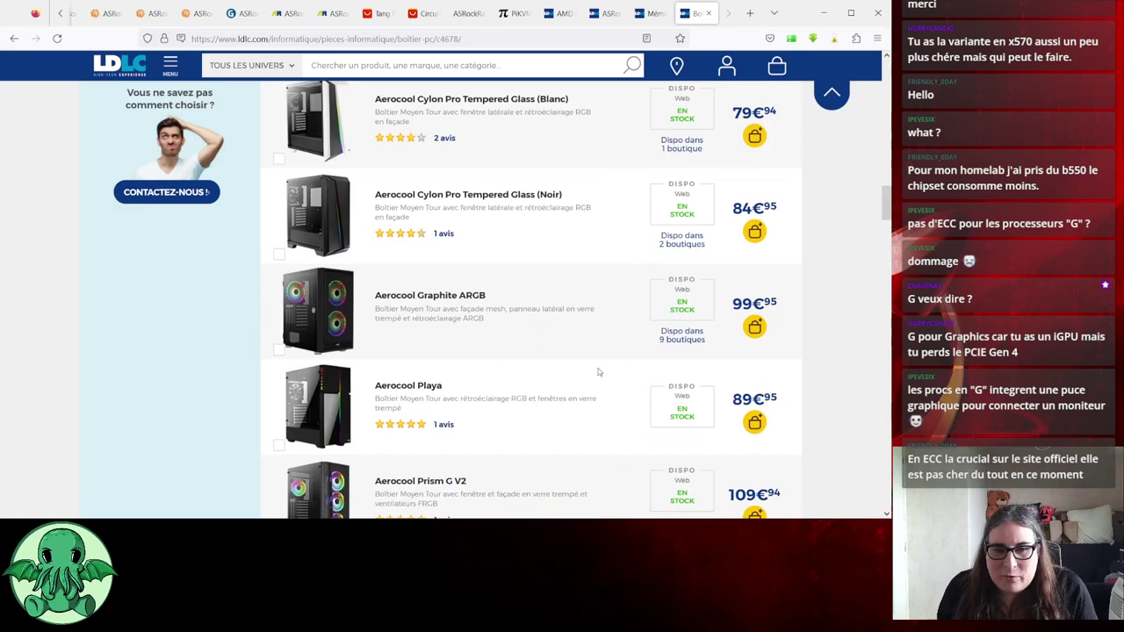
{"action": "scroll", "coordinate": [599, 369], "scroll_direction": "down", "scroll_amount": 6}
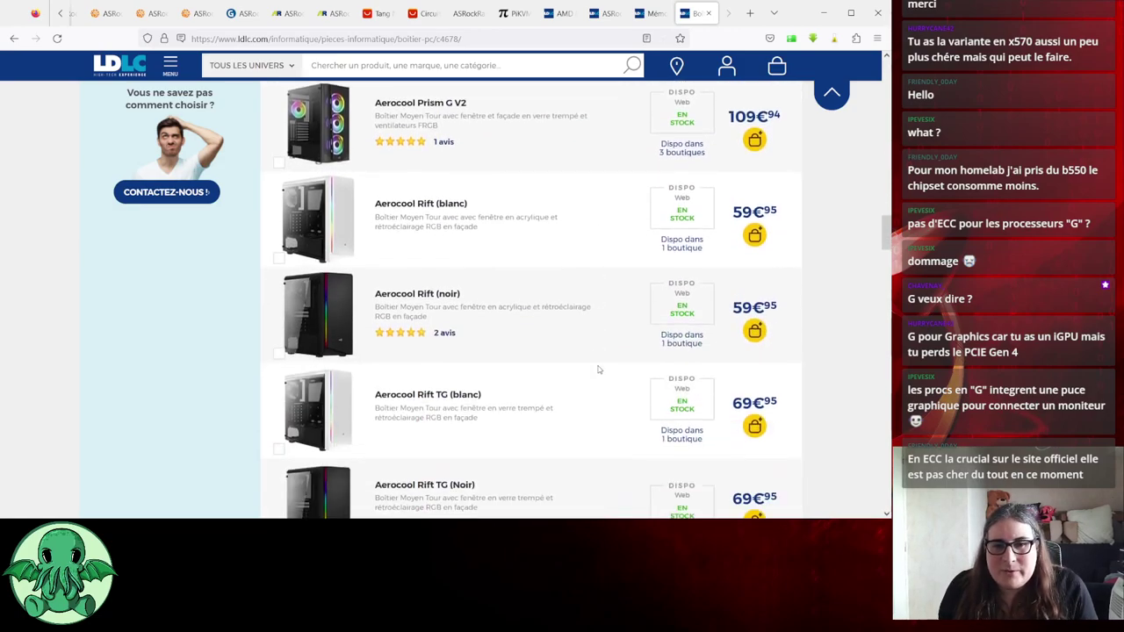
{"action": "scroll", "coordinate": [598, 367], "scroll_direction": "down", "scroll_amount": 4}
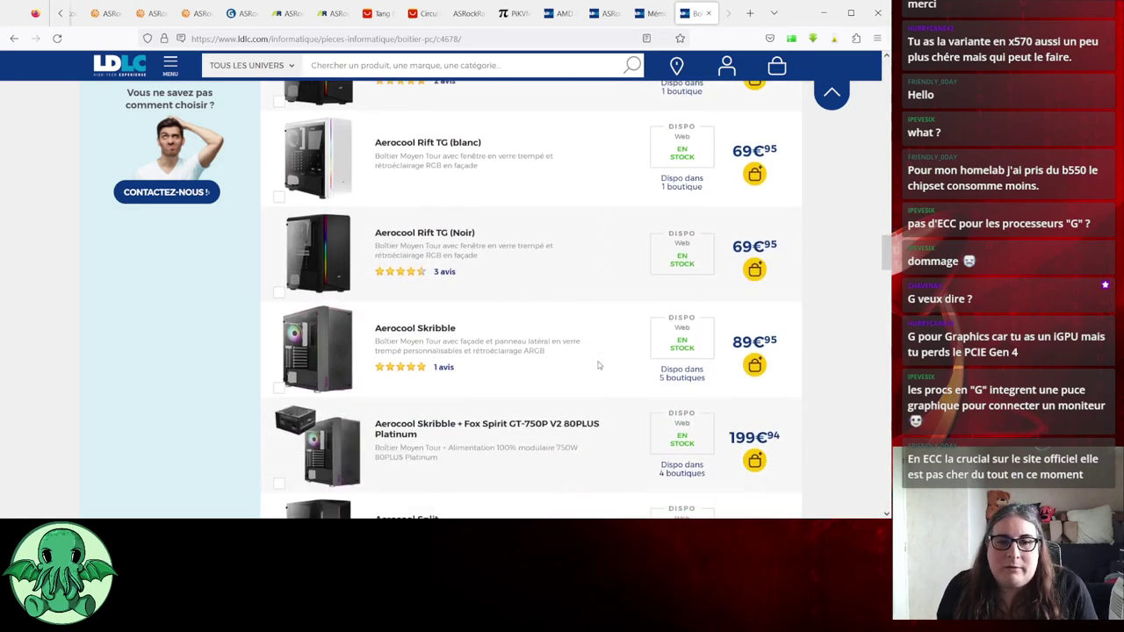
{"action": "scroll", "coordinate": [598, 366], "scroll_direction": "down", "scroll_amount": 7}
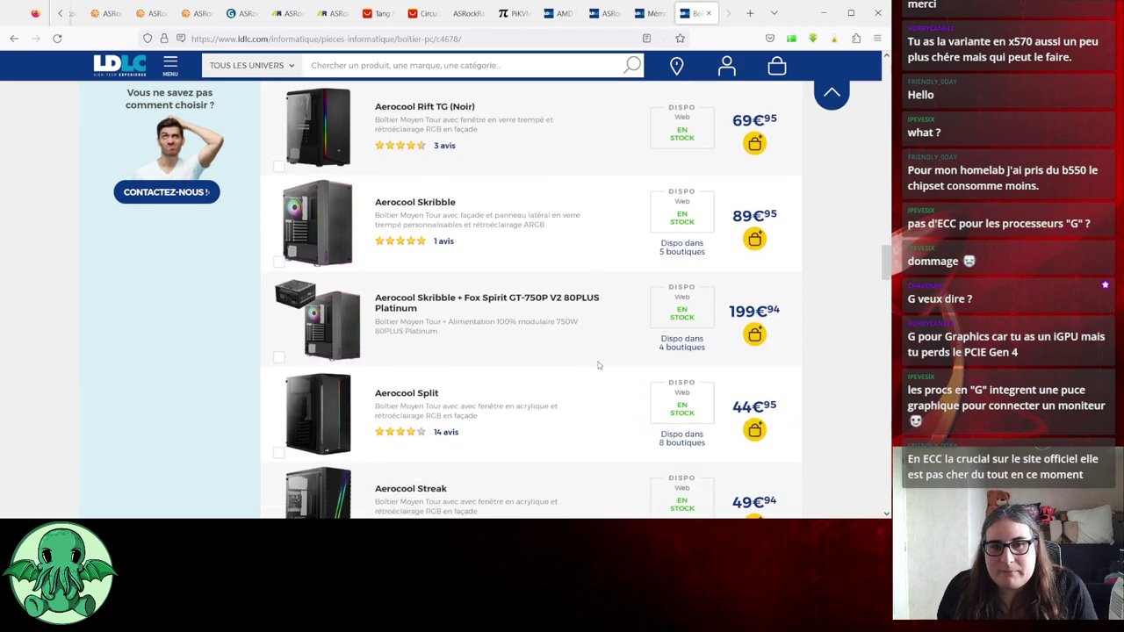
{"action": "scroll", "coordinate": [598, 365], "scroll_direction": "down", "scroll_amount": 2}
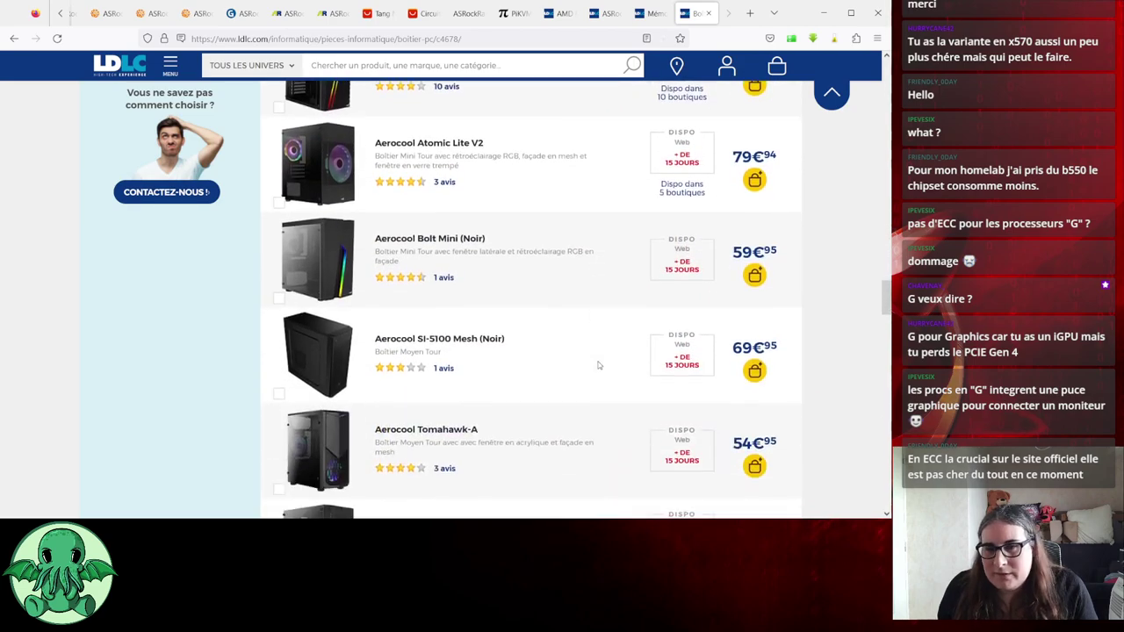
{"action": "scroll", "coordinate": [598, 364], "scroll_direction": "down", "scroll_amount": 3}
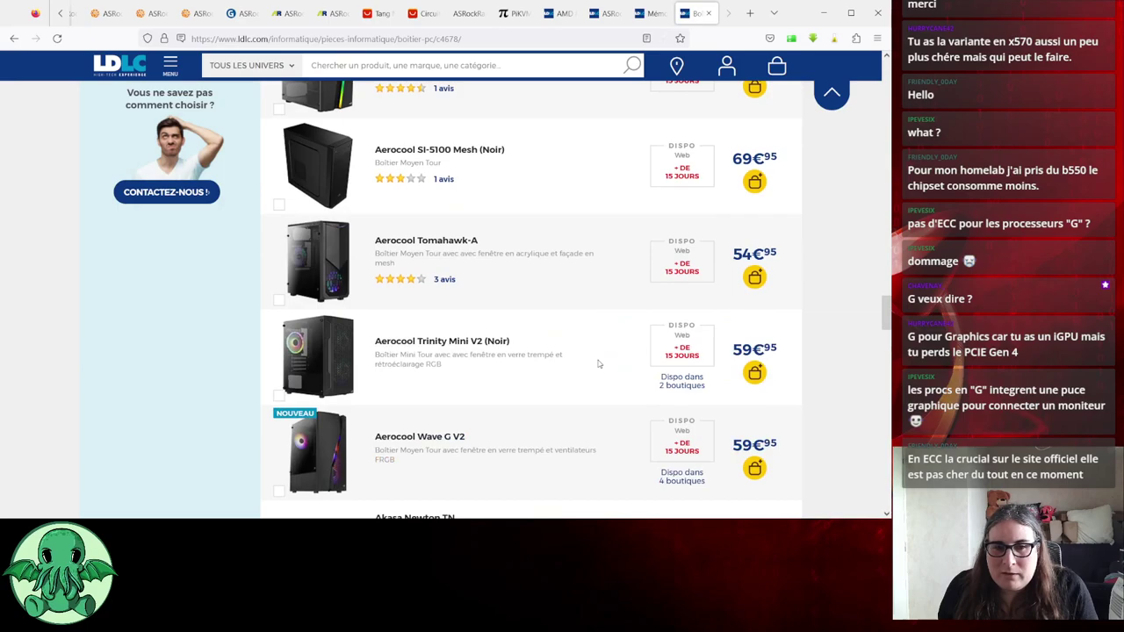
{"action": "scroll", "coordinate": [599, 364], "scroll_direction": "down", "scroll_amount": 3}
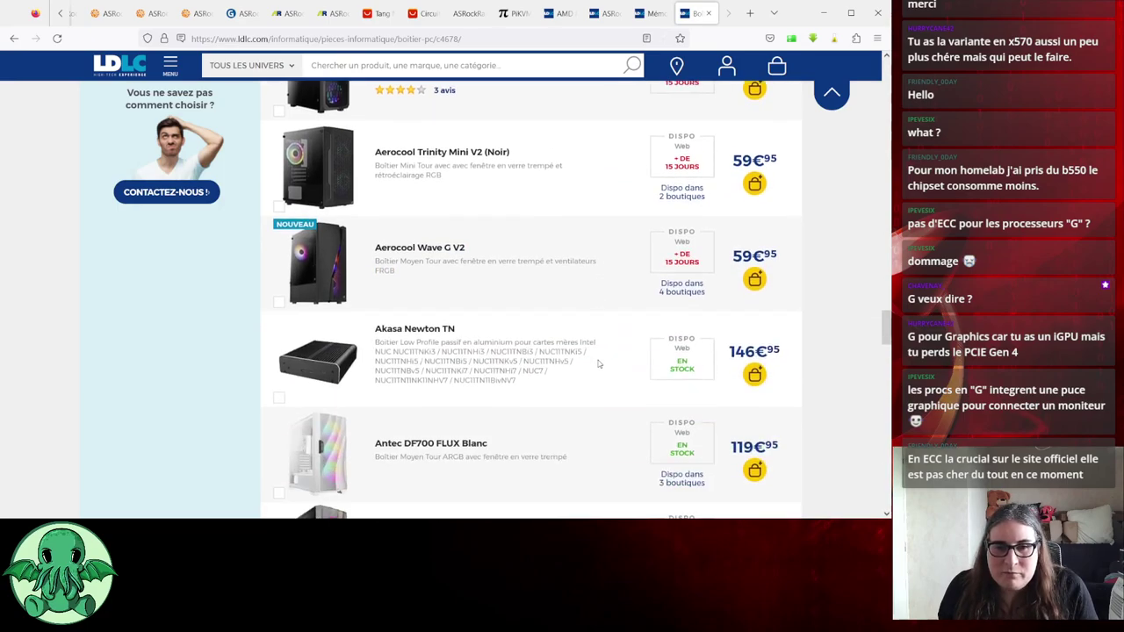
{"action": "scroll", "coordinate": [599, 364], "scroll_direction": "down", "scroll_amount": 4}
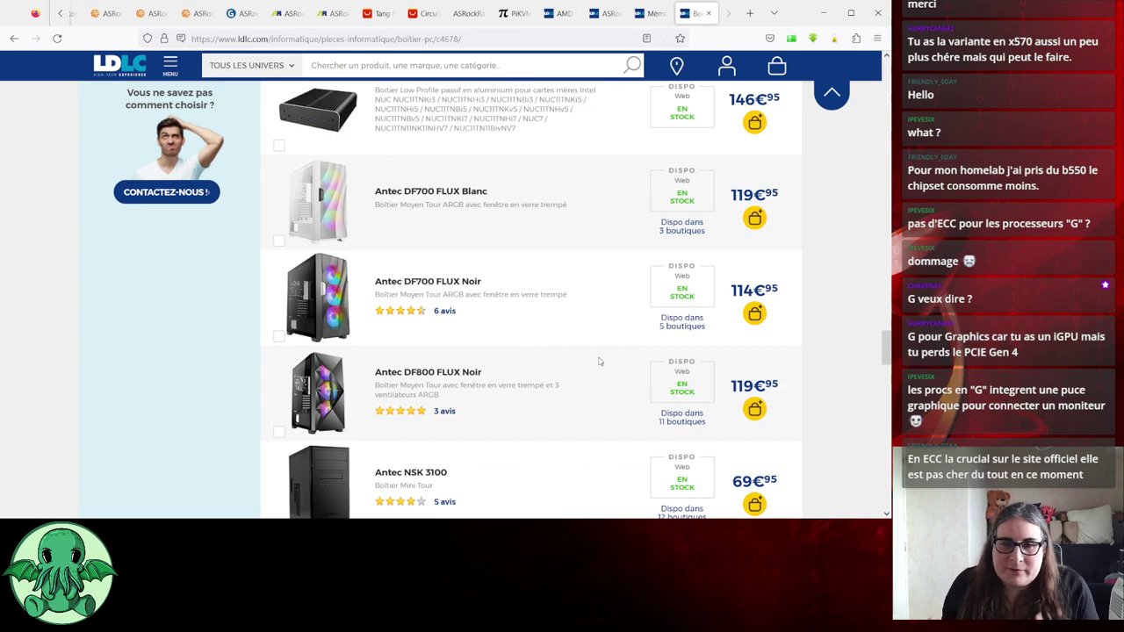
{"action": "scroll", "coordinate": [606, 383], "scroll_direction": "down", "scroll_amount": 2}
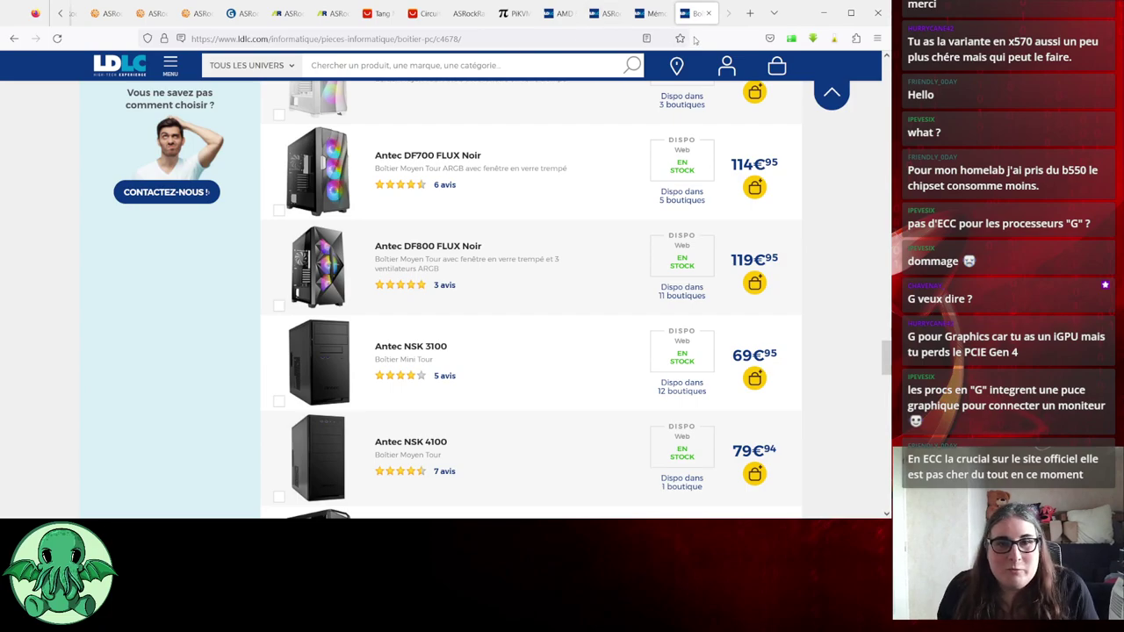
Switch to the ASRockRack management dashboard, review the IPMI event log behind its event details, and return to the dashboard
{"action": "left_click", "coordinate": [294, 13]}
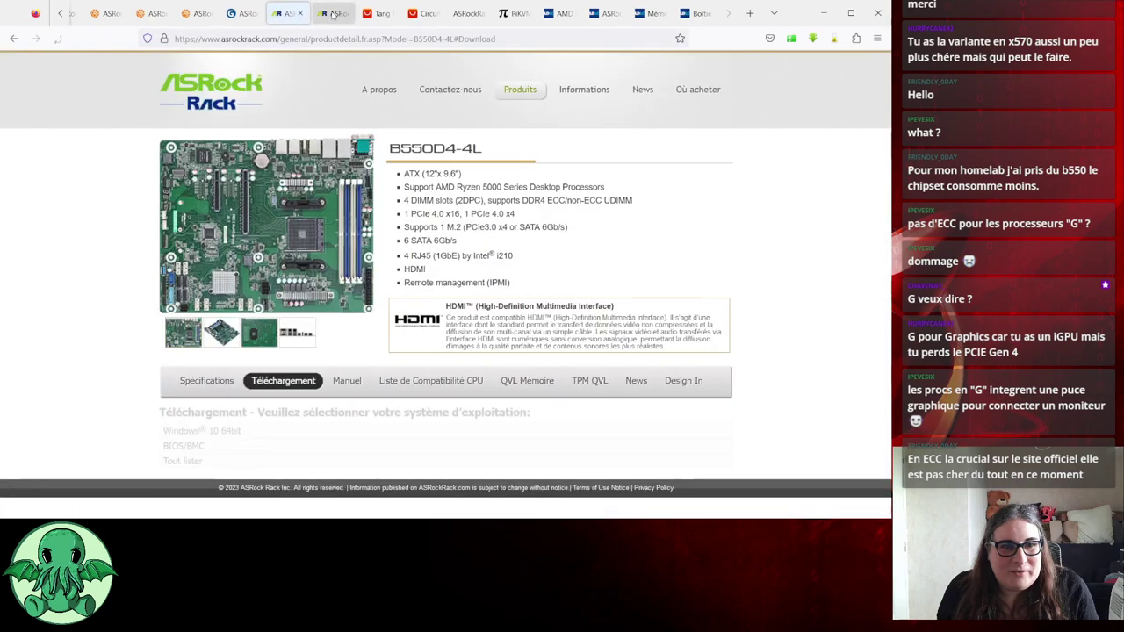
{"action": "left_click", "coordinate": [466, 13]}
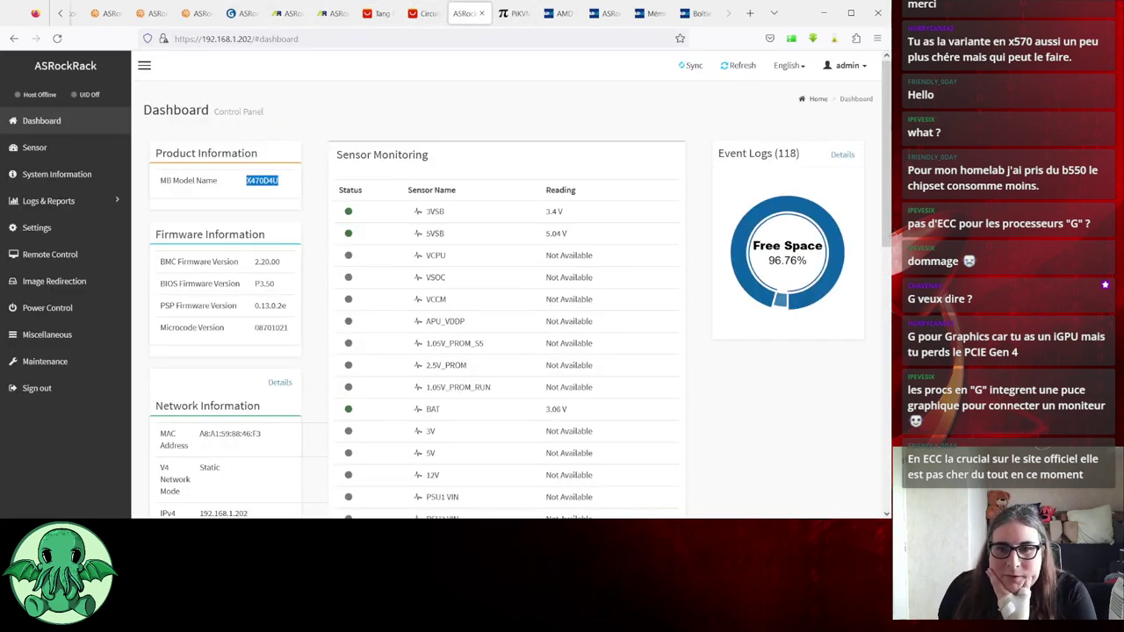
{"action": "left_click", "coordinate": [843, 155]}
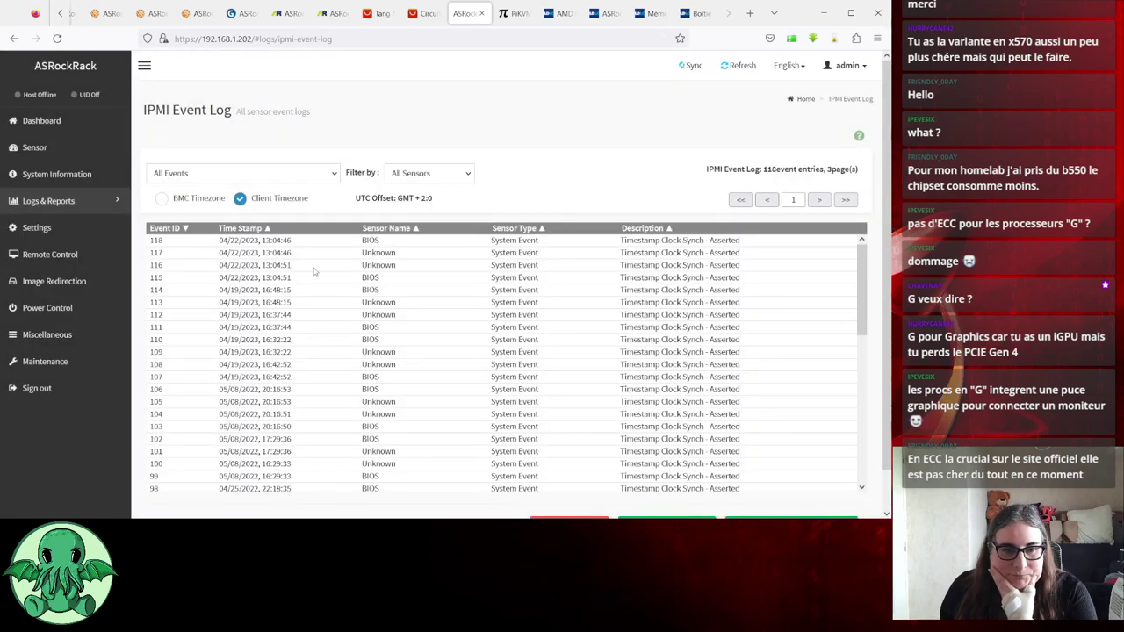
{"action": "scroll", "coordinate": [458, 325], "scroll_direction": "down", "scroll_amount": 3}
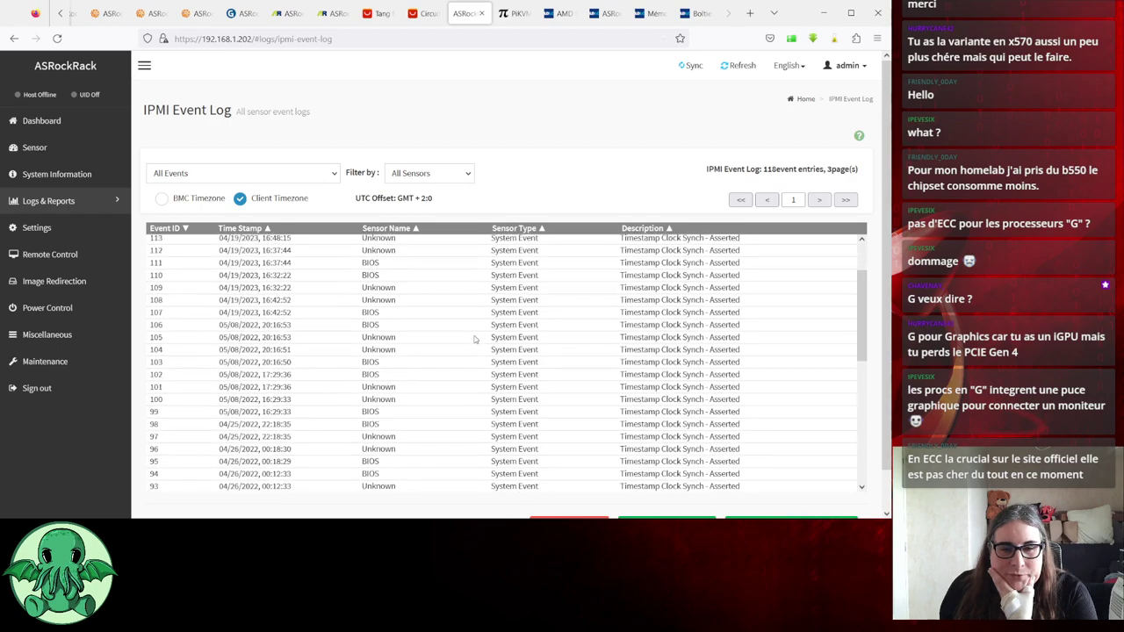
{"action": "scroll", "coordinate": [494, 363], "scroll_direction": "up", "scroll_amount": 3}
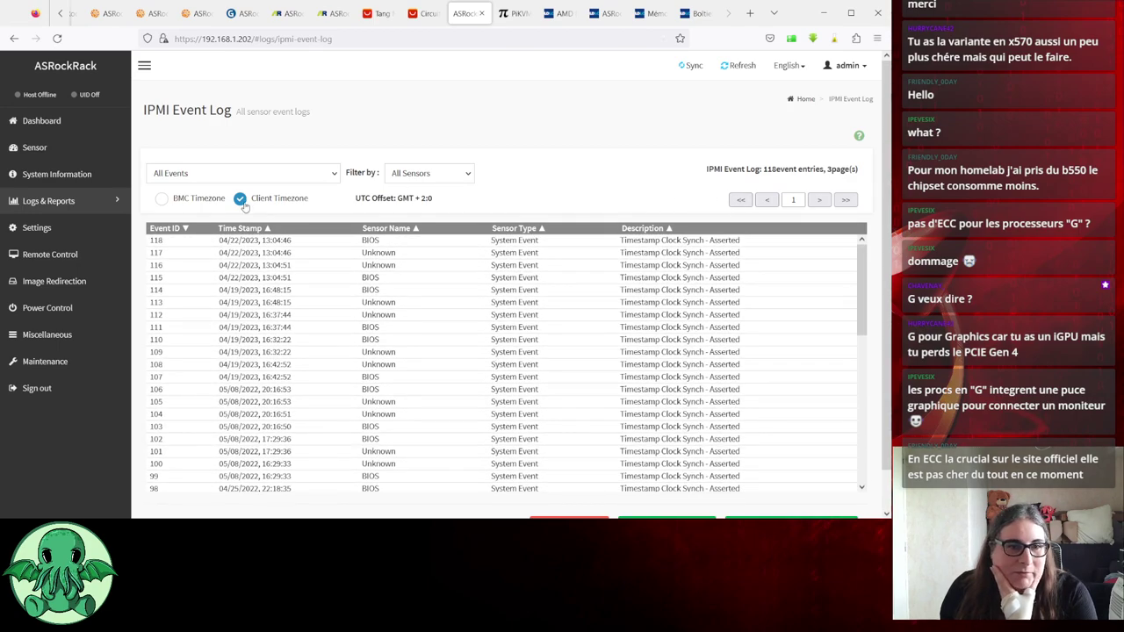
{"action": "left_click", "coordinate": [43, 123]}
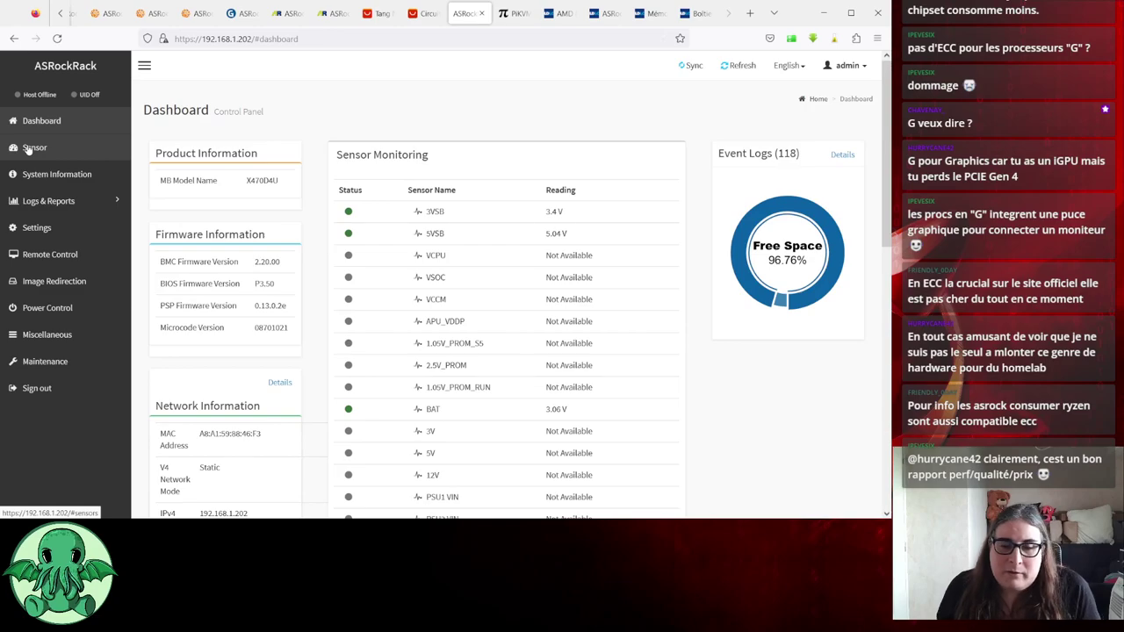
Revisit the LDLC product pages for the AMD Ryzen 9 5900X processor and the ASRock Rack motherboard
{"action": "left_click", "coordinate": [565, 14]}
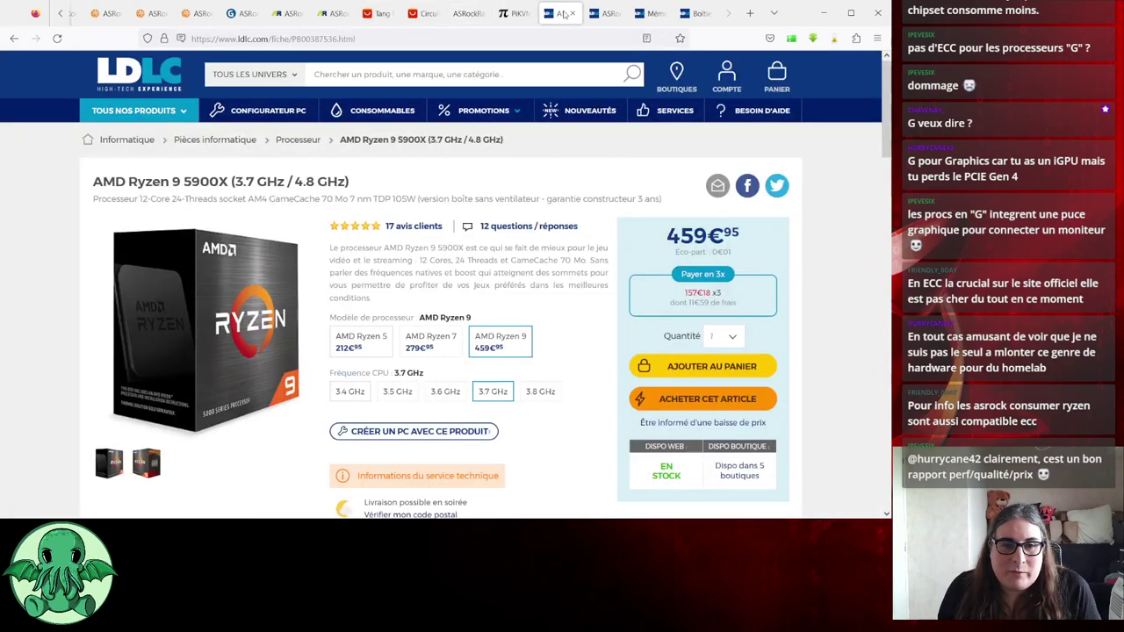
{"action": "left_click", "coordinate": [607, 14]}
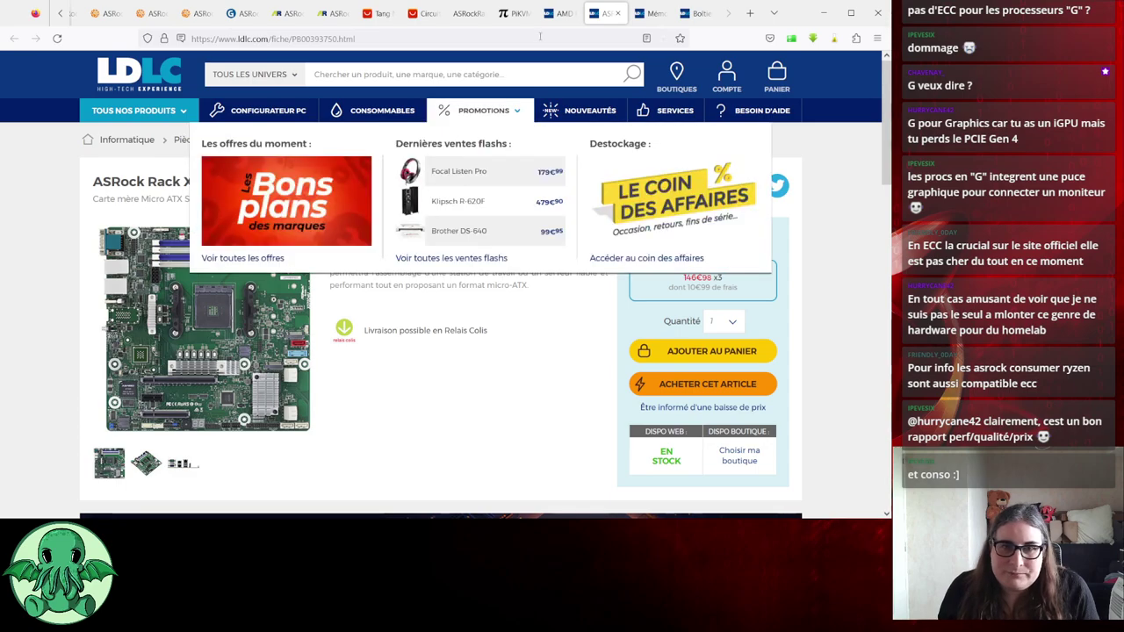
{"action": "left_click", "coordinate": [561, 18]}
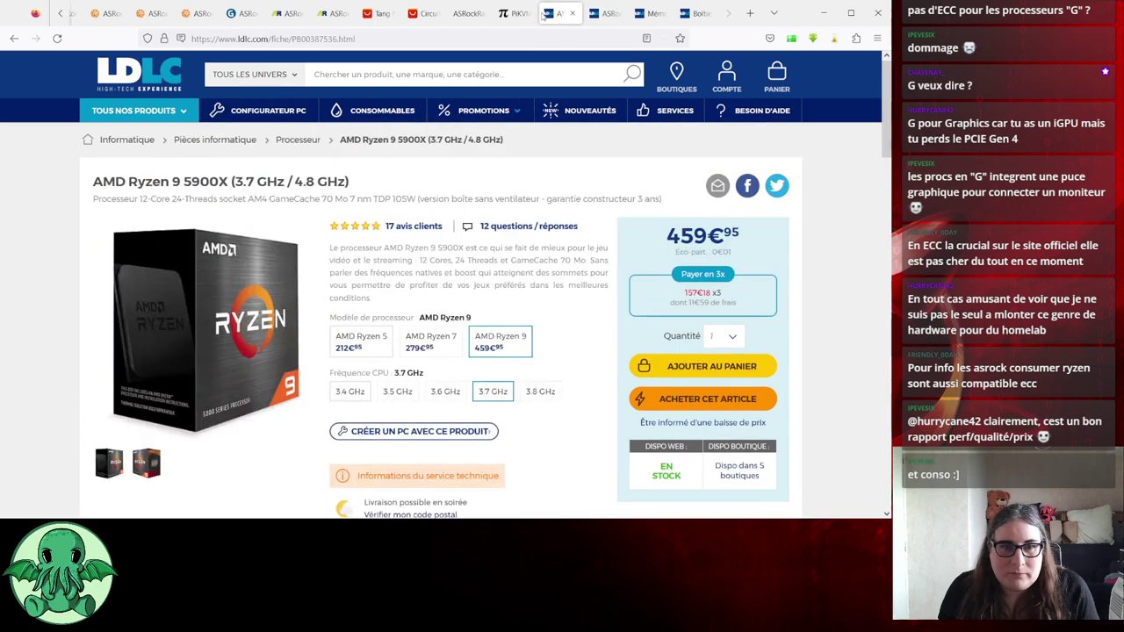
Go back to the ASRockRack management interface and review the live sensor readings, including the disabled sensors
{"action": "left_click", "coordinate": [469, 13]}
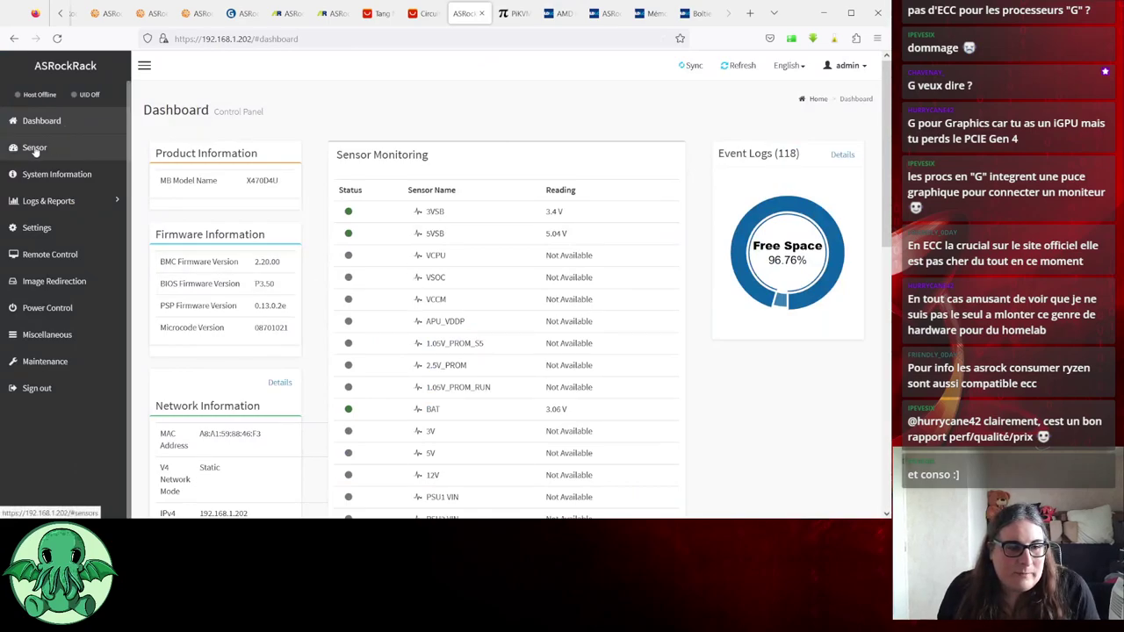
{"action": "left_click", "coordinate": [35, 150]}
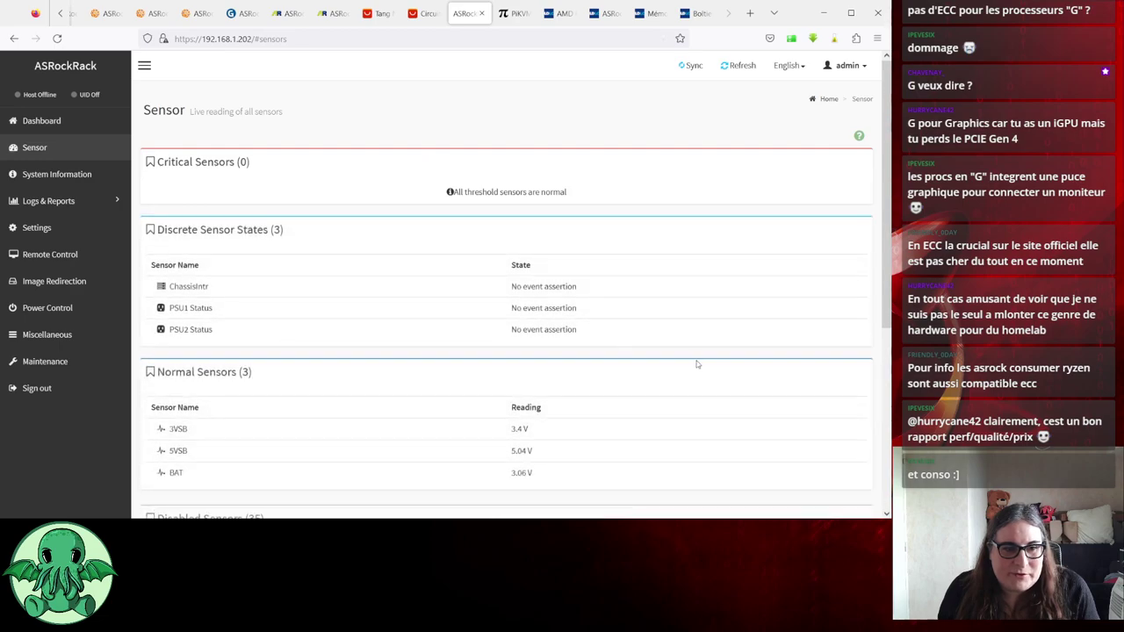
{"action": "scroll", "coordinate": [590, 326], "scroll_direction": "down", "scroll_amount": 4}
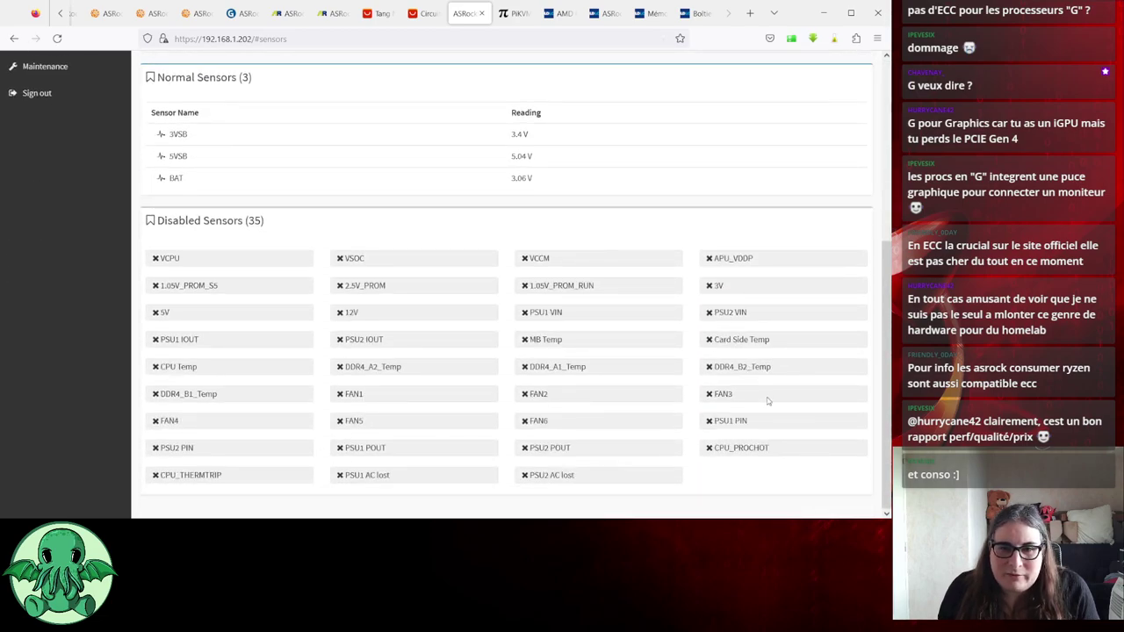
{"action": "scroll", "coordinate": [676, 388], "scroll_direction": "up", "scroll_amount": 2}
{"action": "scroll", "coordinate": [75, 217], "scroll_direction": "up", "scroll_amount": 3}
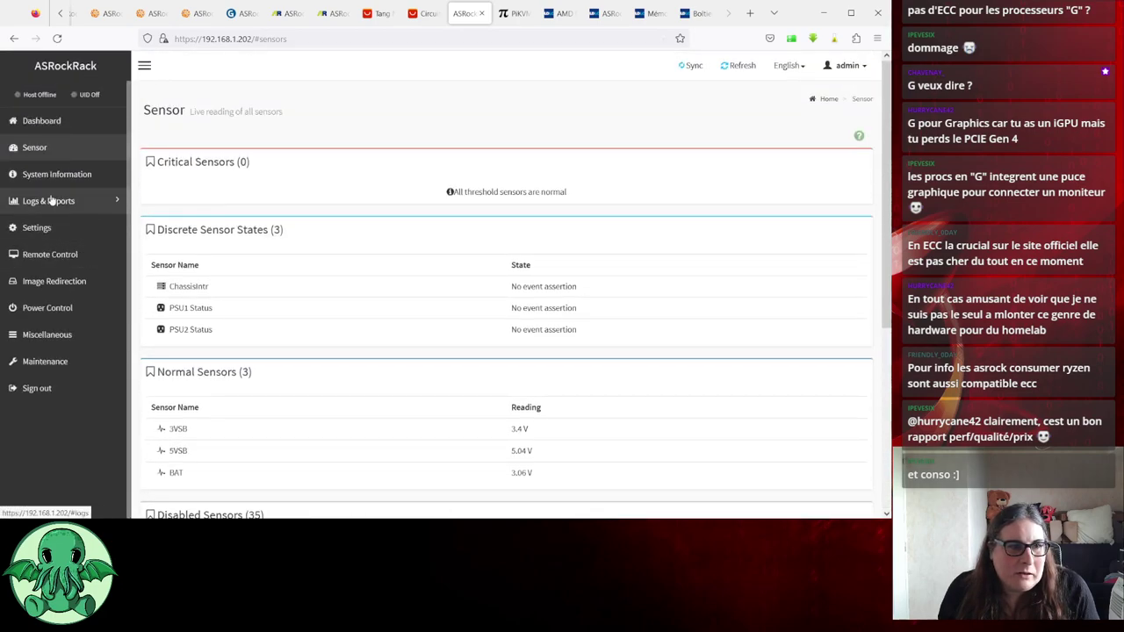
Open the System Inventory and view its processor, memory controller, PCIE device, PCIE function, storage and fan information
{"action": "left_click", "coordinate": [50, 176]}
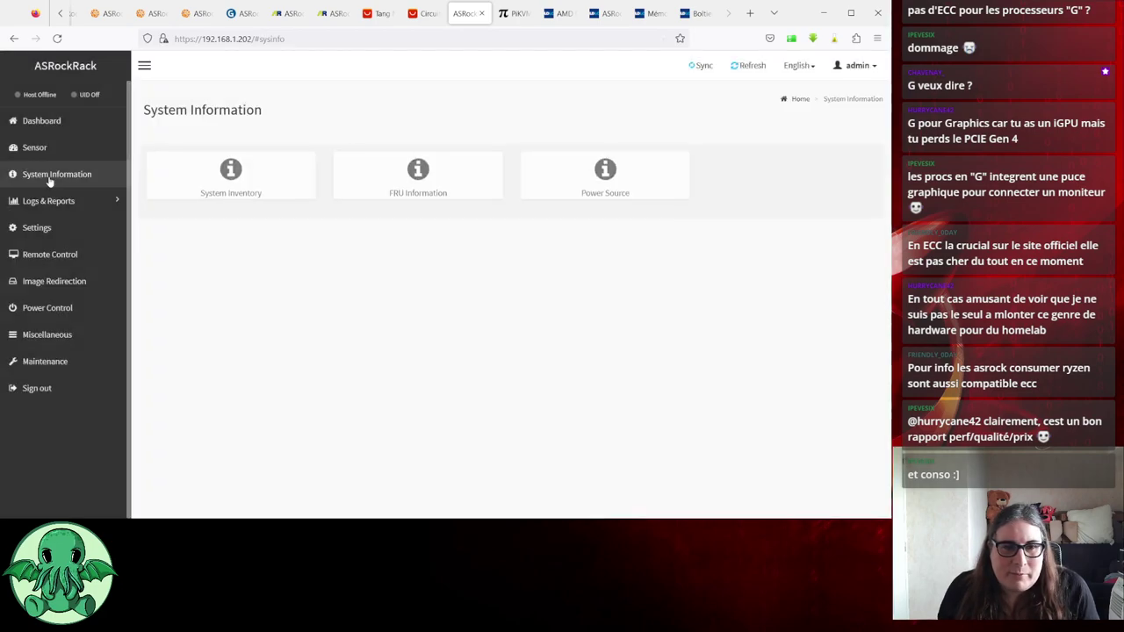
{"action": "left_click", "coordinate": [232, 174]}
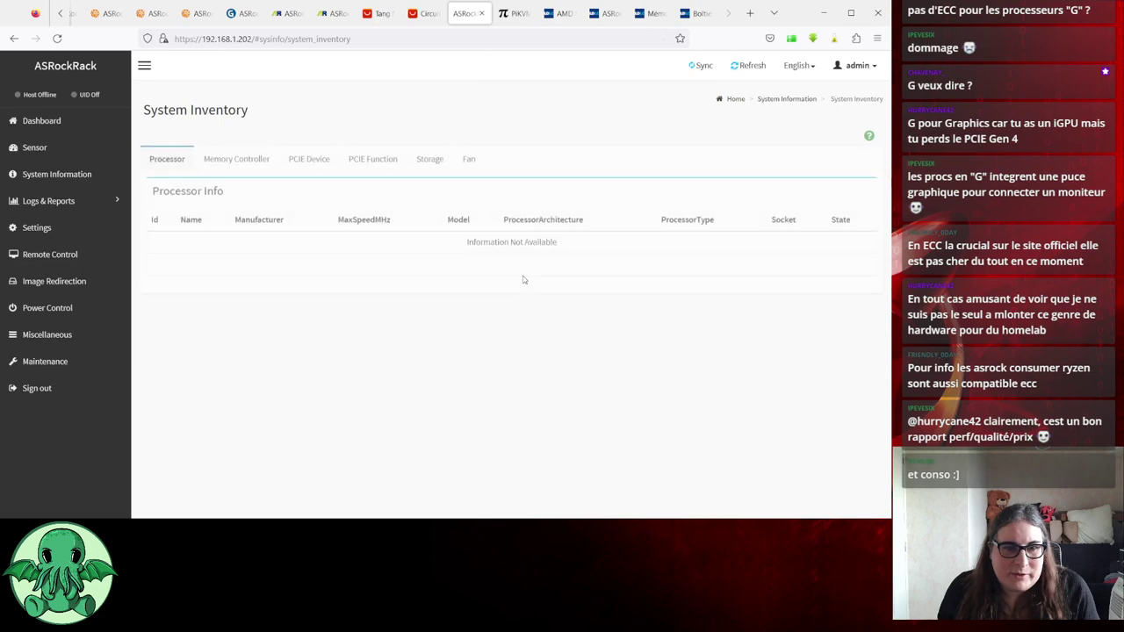
{"action": "left_click", "coordinate": [248, 163]}
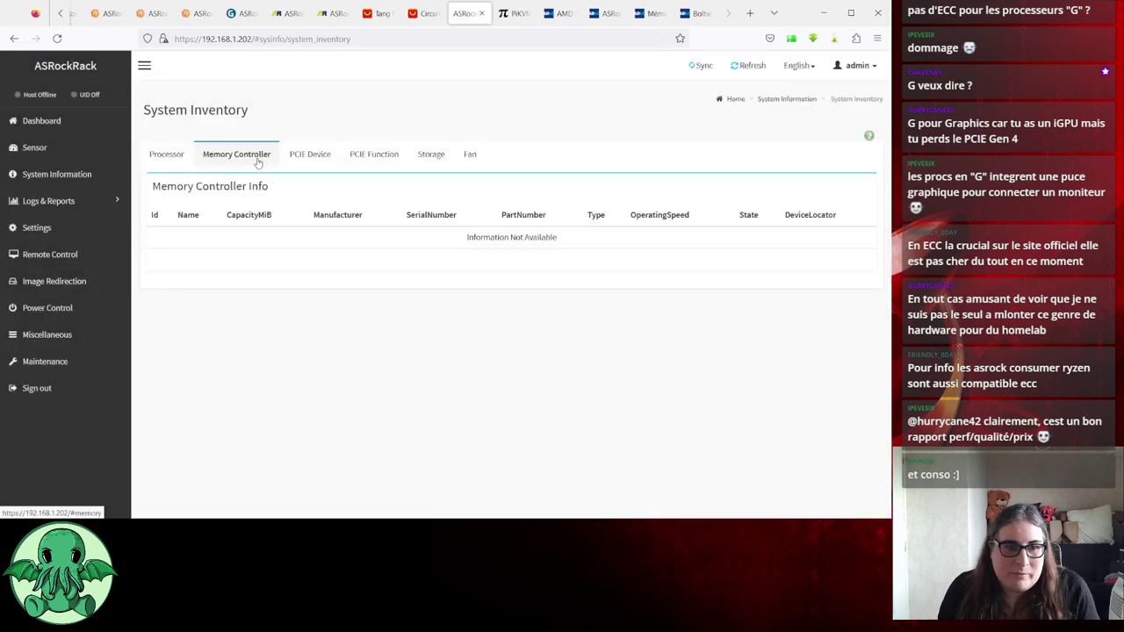
{"action": "left_click", "coordinate": [325, 159]}
{"action": "left_click", "coordinate": [387, 159]}
{"action": "left_click", "coordinate": [434, 156]}
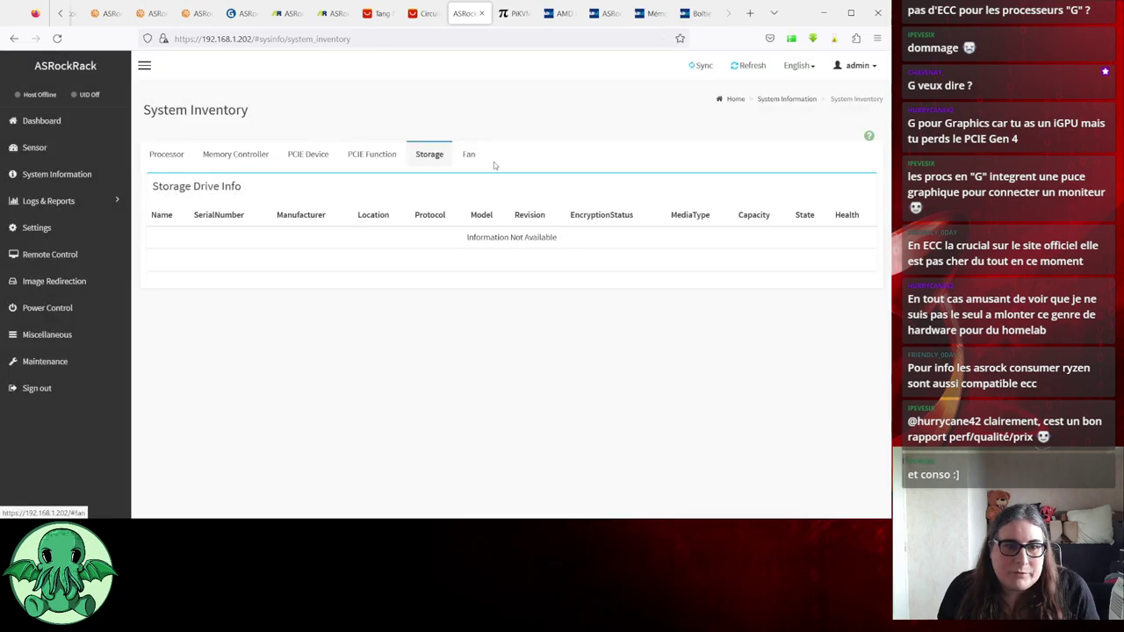
{"action": "left_click", "coordinate": [462, 158]}
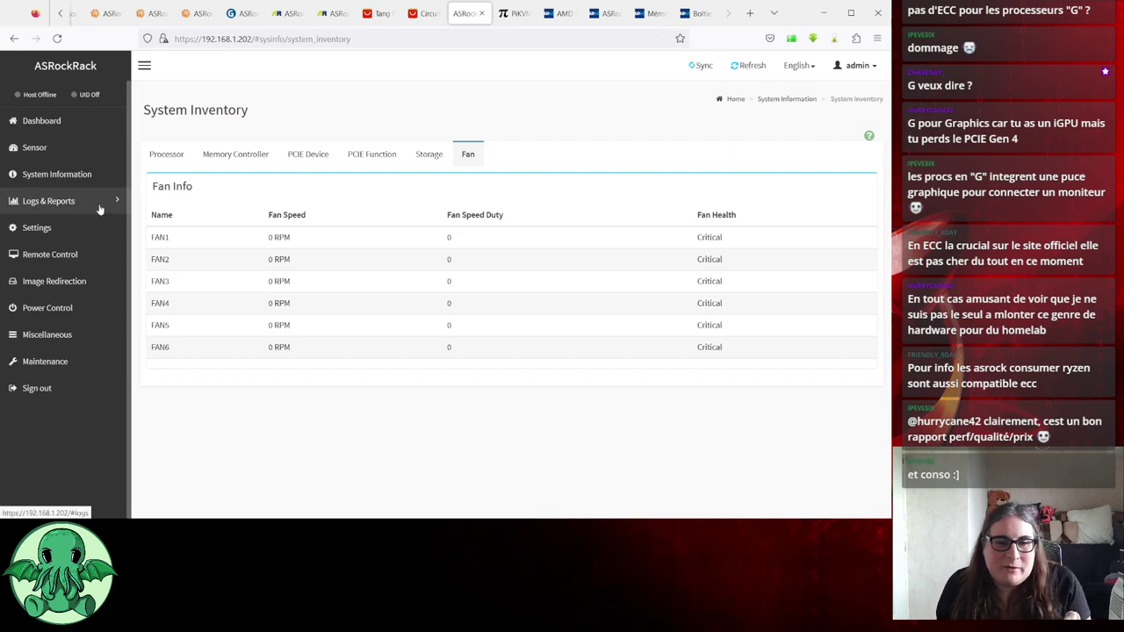
Review the power source status of both slots and the accounts in the BMC's User Management settings
{"action": "left_click", "coordinate": [55, 175]}
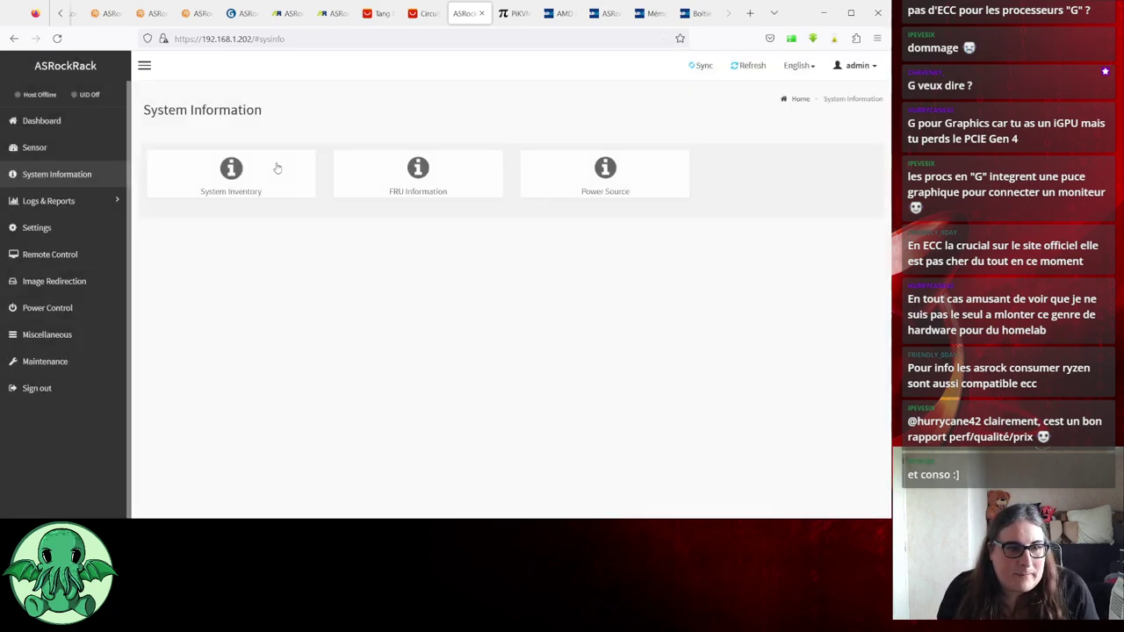
{"action": "left_click", "coordinate": [554, 166]}
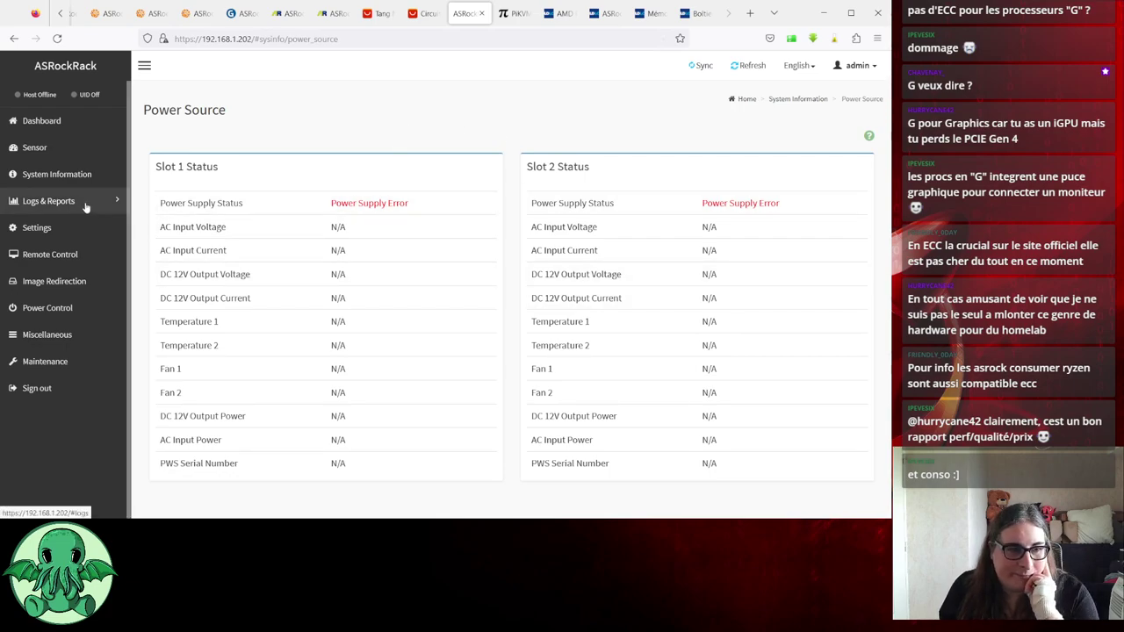
{"action": "left_click", "coordinate": [47, 228]}
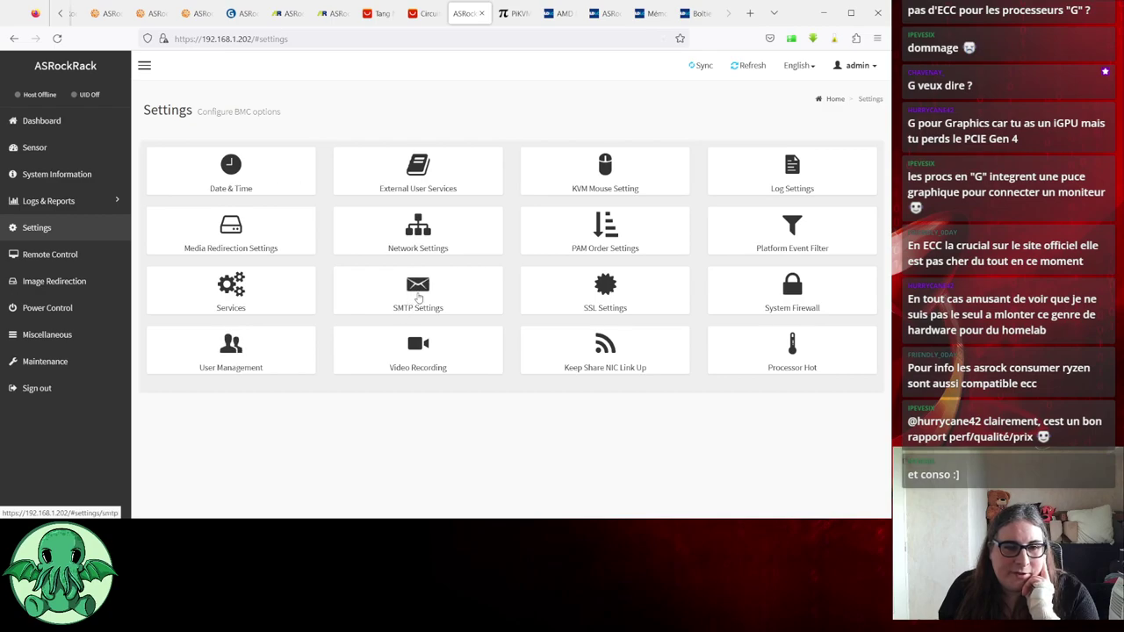
{"action": "left_click", "coordinate": [242, 345]}
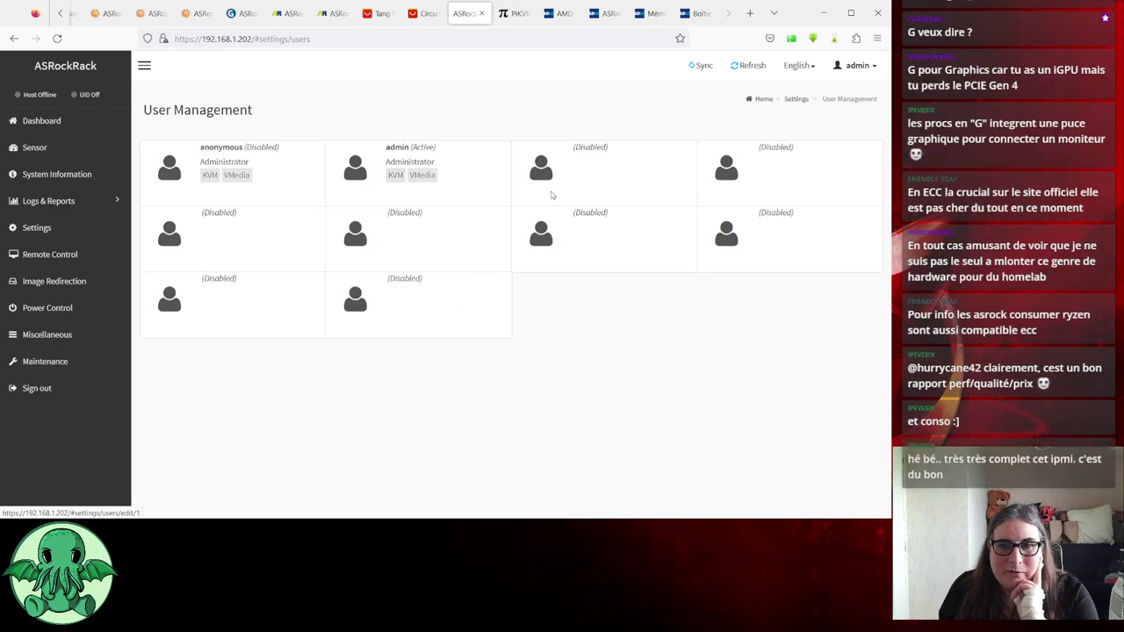
{"action": "key", "text": "alt+Left"}
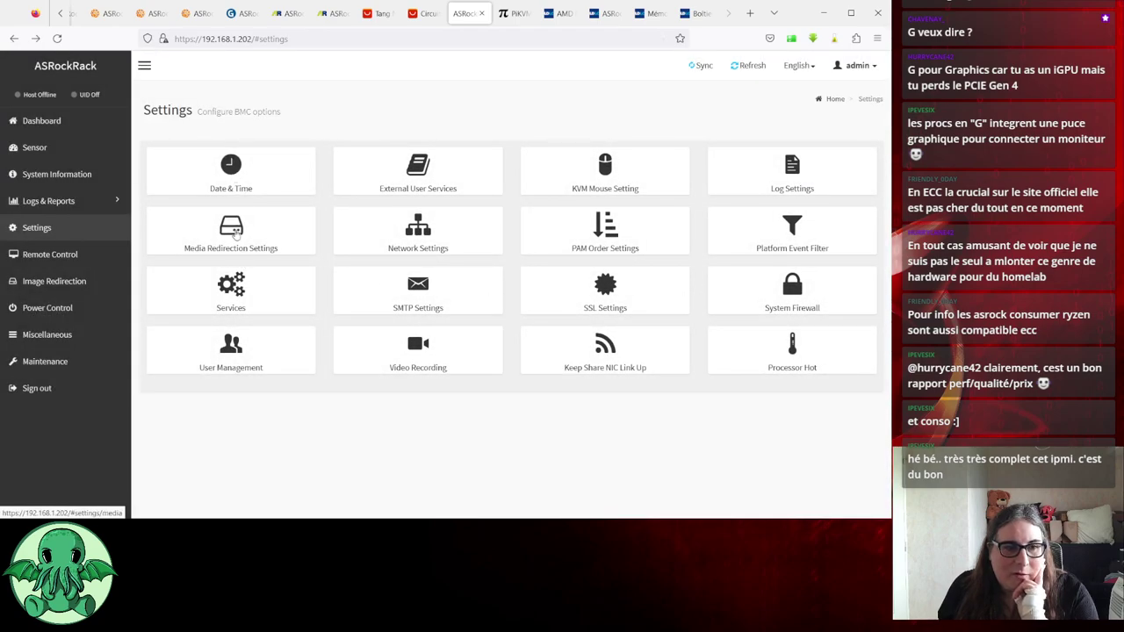
Review the BMC's Network IP settings, including the IPv4, IPv6 and VLAN options
{"action": "left_click", "coordinate": [435, 229]}
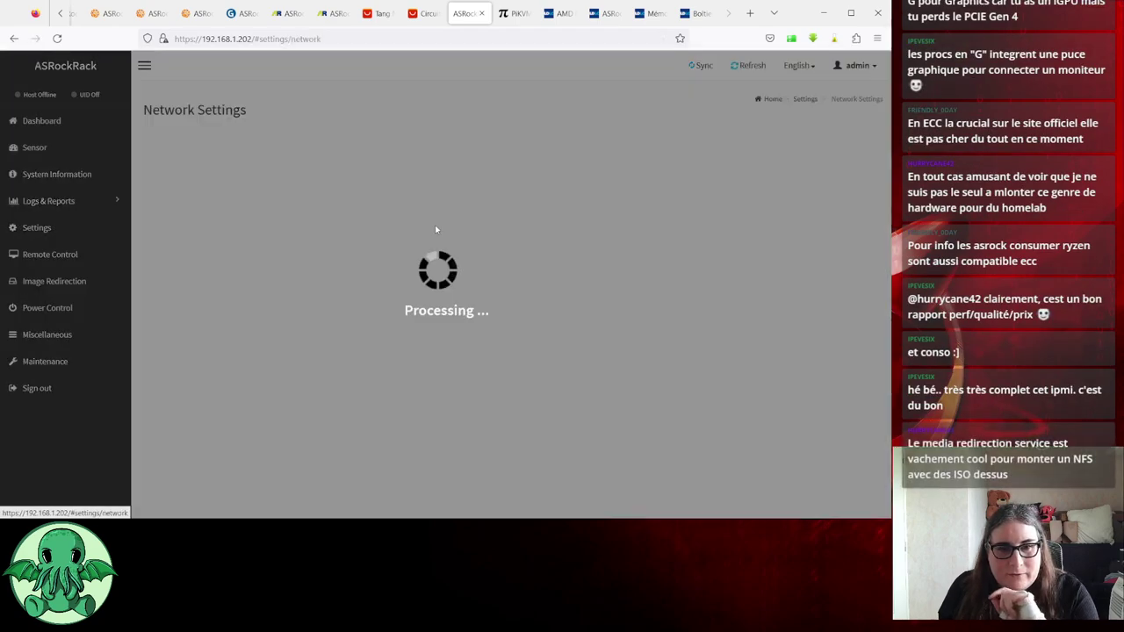
{"action": "left_click", "coordinate": [239, 167]}
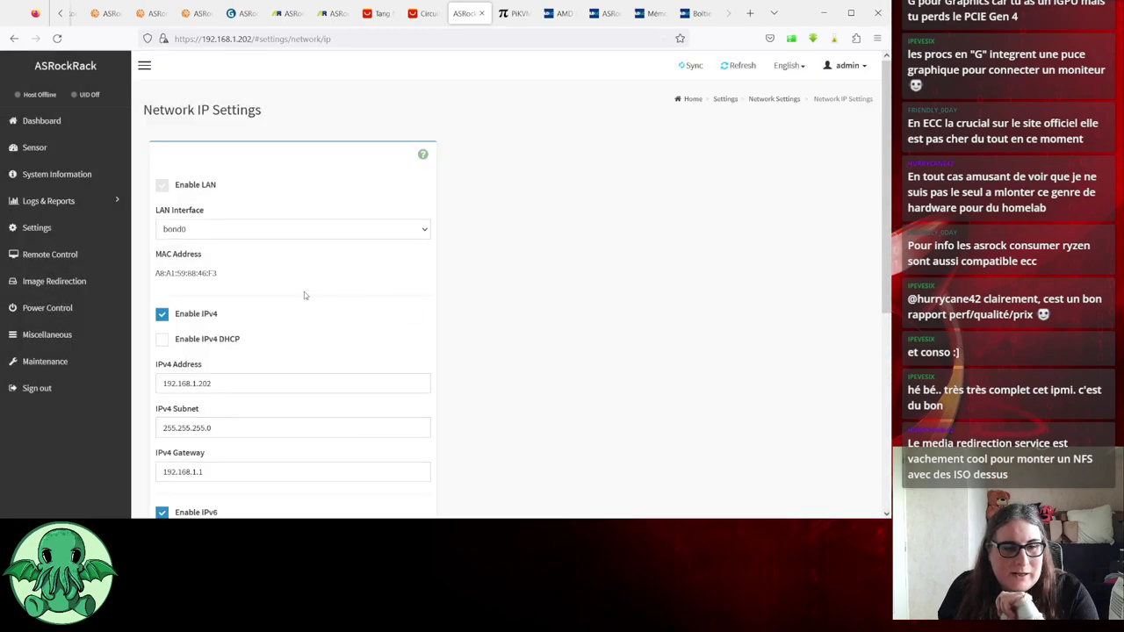
{"action": "scroll", "coordinate": [304, 211], "scroll_direction": "down", "scroll_amount": 5}
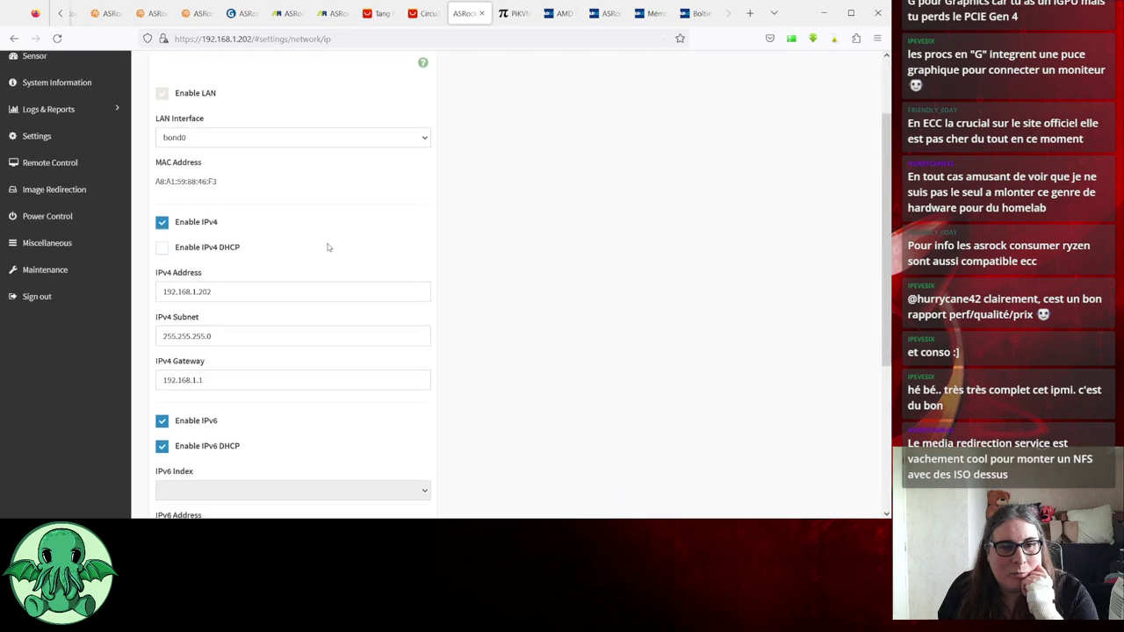
{"action": "scroll", "coordinate": [326, 246], "scroll_direction": "up", "scroll_amount": 3}
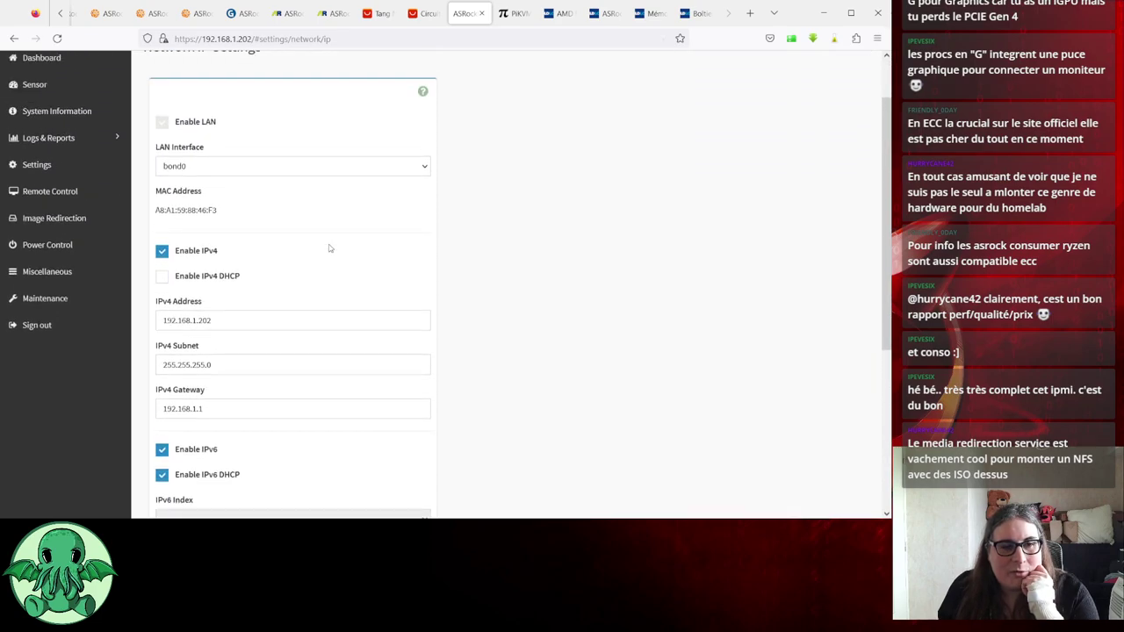
{"action": "scroll", "coordinate": [330, 249], "scroll_direction": "down", "scroll_amount": 5}
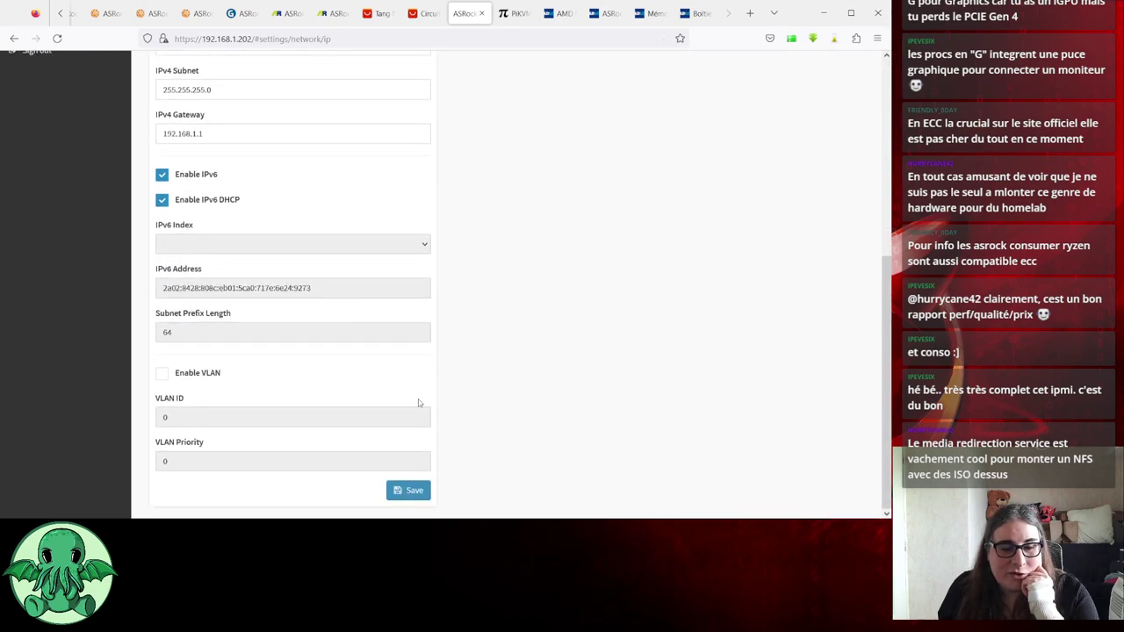
{"action": "scroll", "coordinate": [419, 387], "scroll_direction": "up", "scroll_amount": 5}
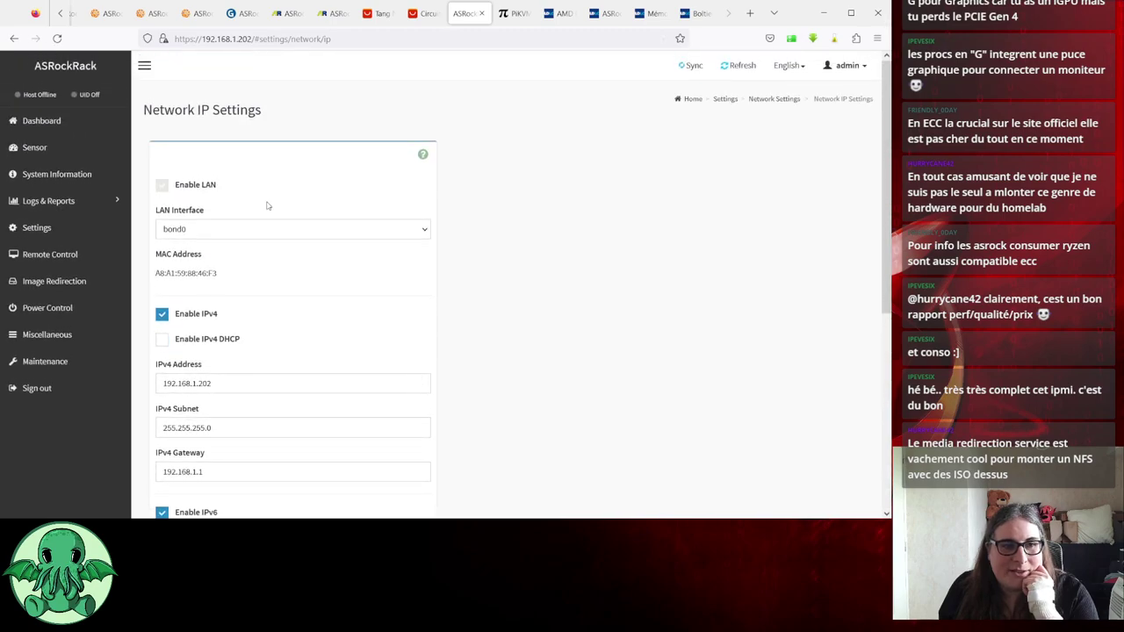
{"action": "key", "text": "alt+Left"}
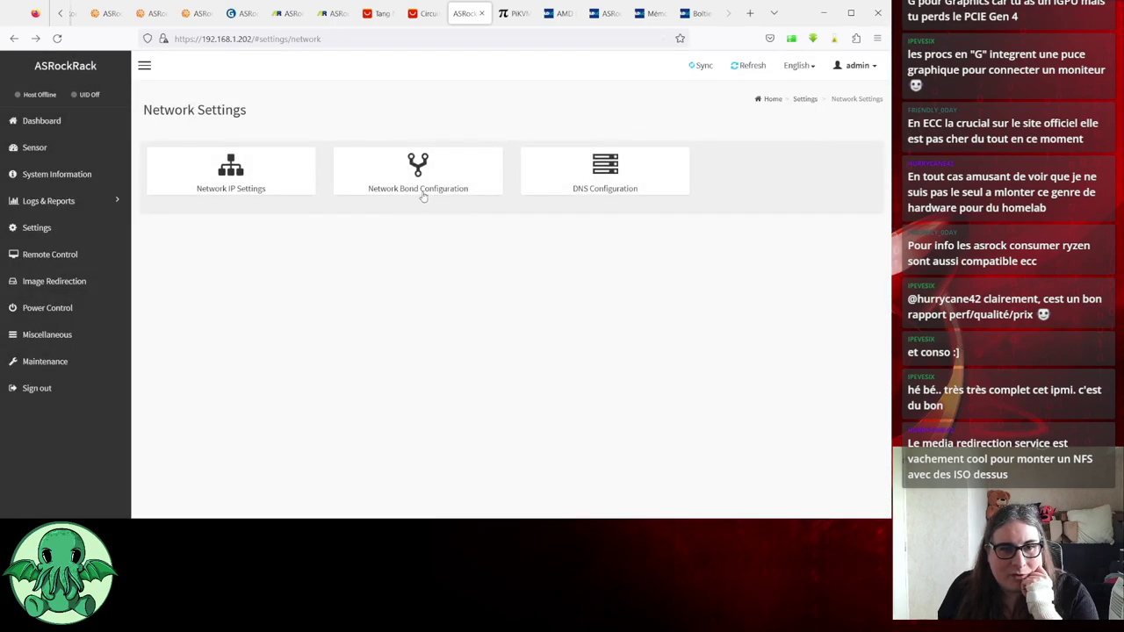
Examine the BMC's DNS configuration and return to the settings overview
{"action": "left_click", "coordinate": [620, 185]}
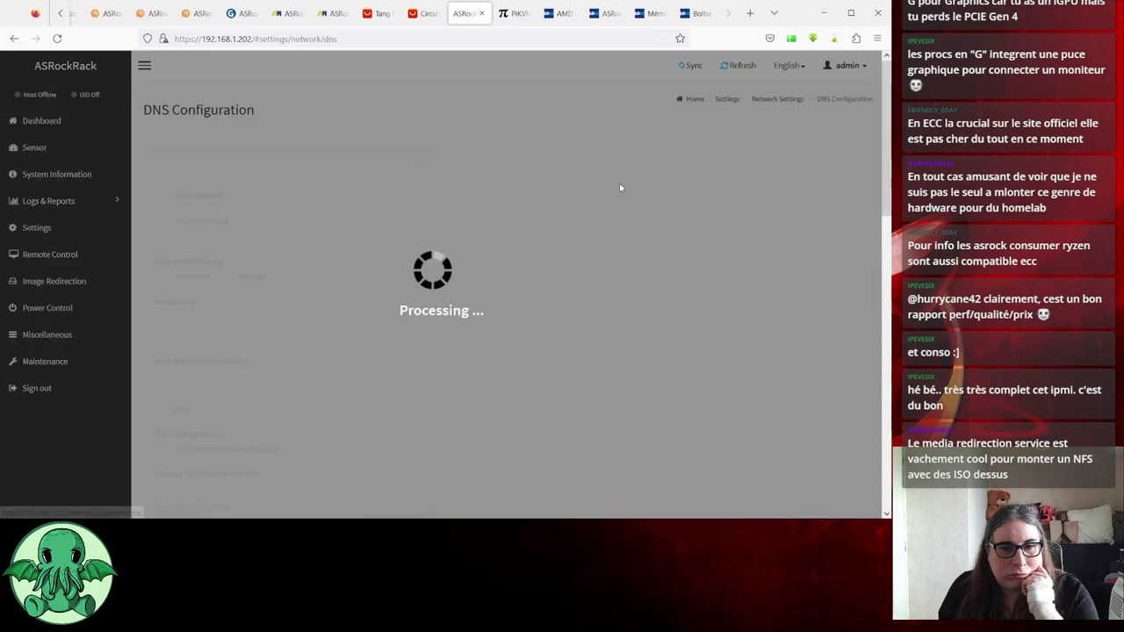
{"action": "scroll", "coordinate": [292, 264], "scroll_direction": "down", "scroll_amount": 5}
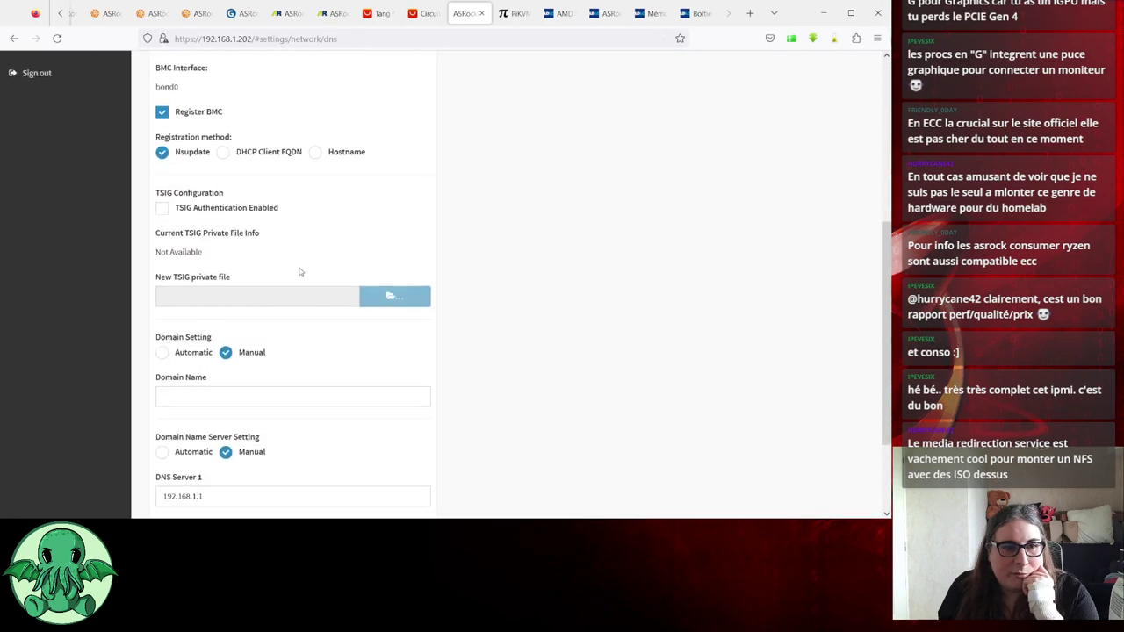
{"action": "scroll", "coordinate": [300, 270], "scroll_direction": "up", "scroll_amount": 3}
{"action": "key", "text": "alt+Left"}
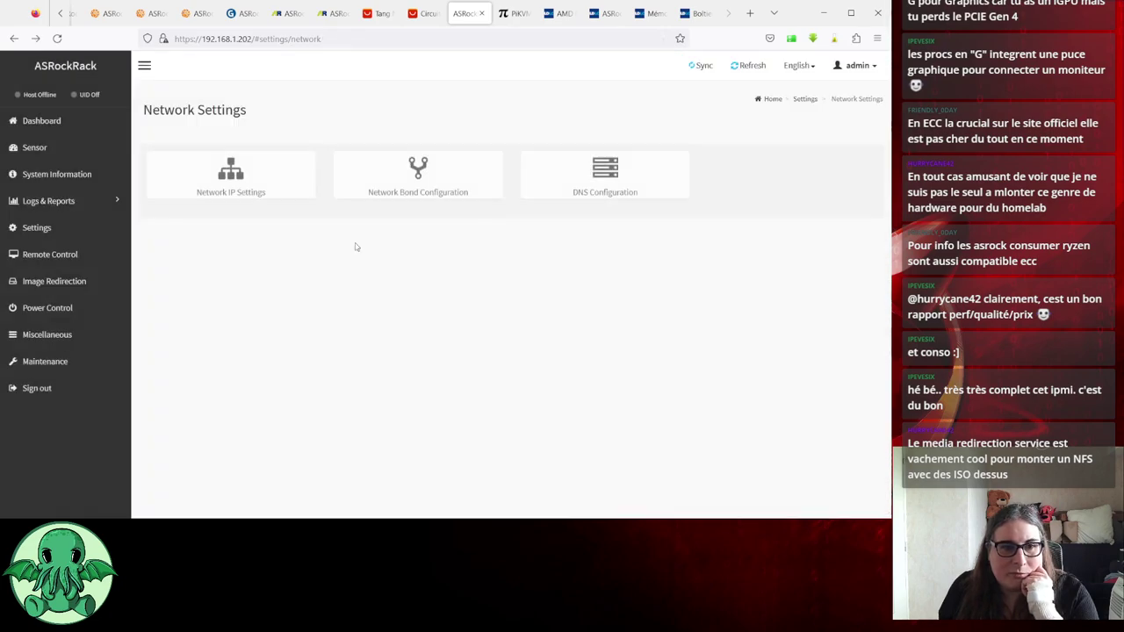
{"action": "key", "text": "alt+Left"}
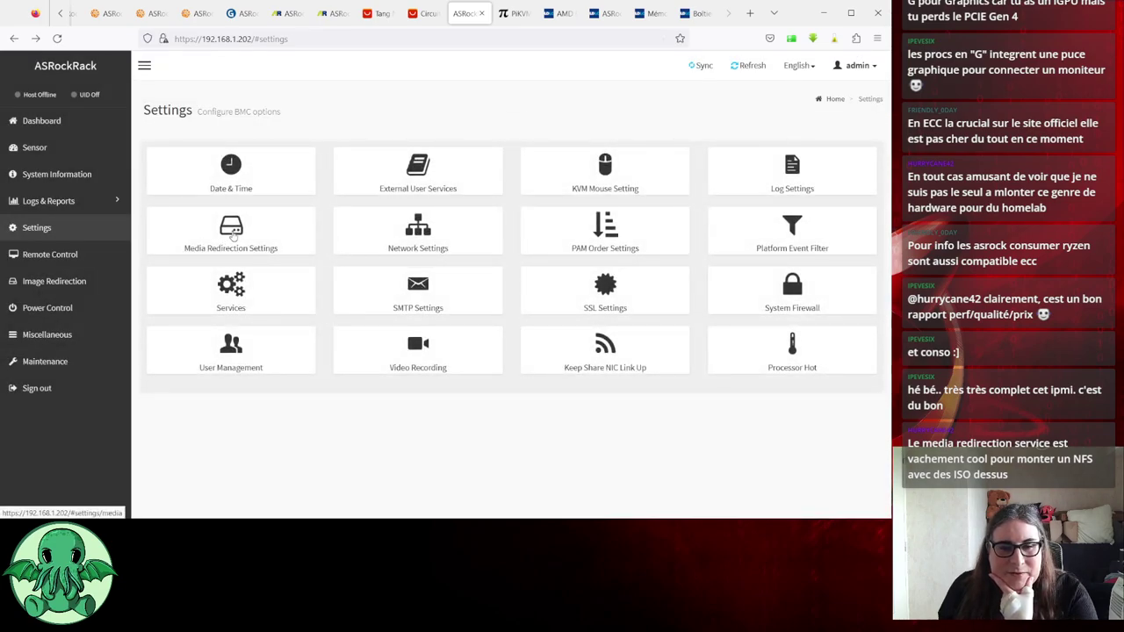
Inspect the general media redirection settings for the CD/DVD image server address, server path and share type
{"action": "left_click", "coordinate": [232, 231]}
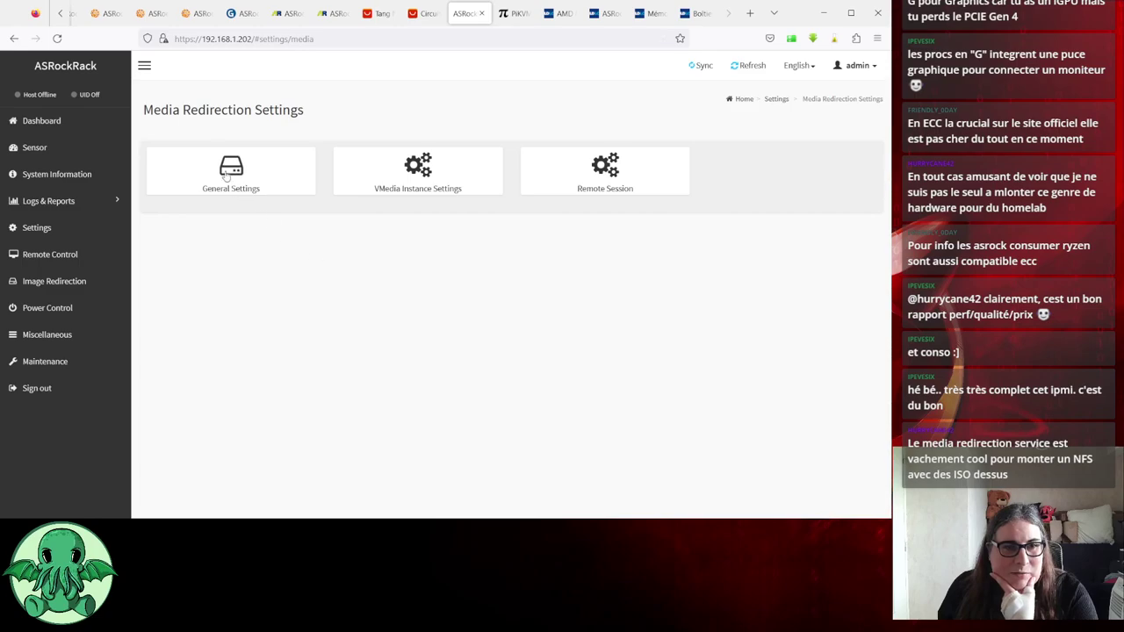
{"action": "left_click", "coordinate": [238, 181]}
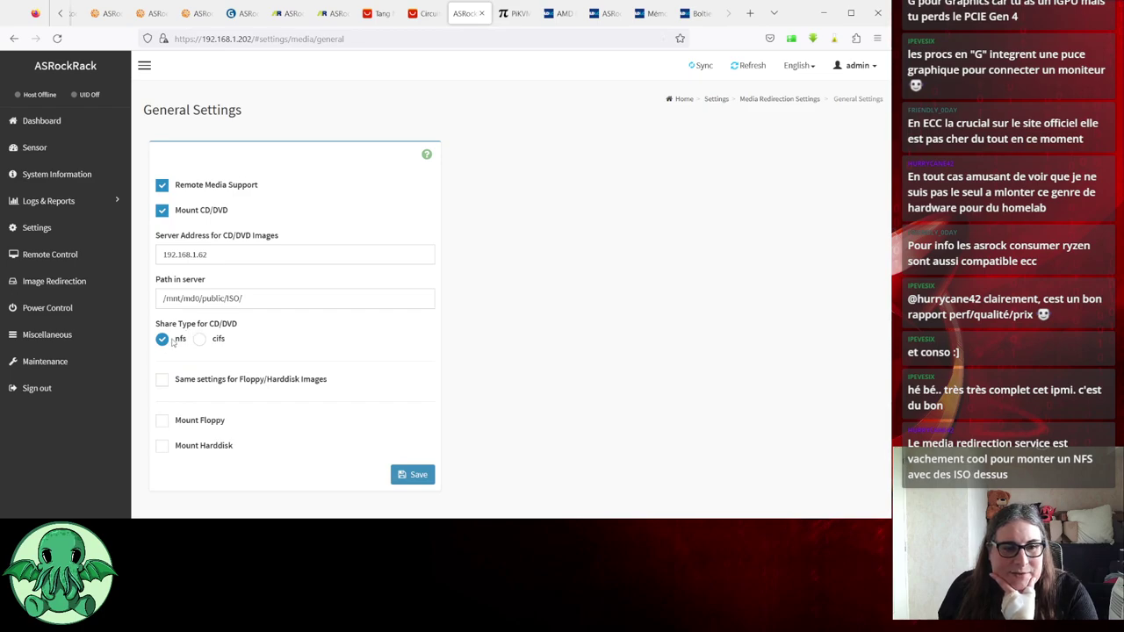
{"action": "left_click", "coordinate": [235, 255]}
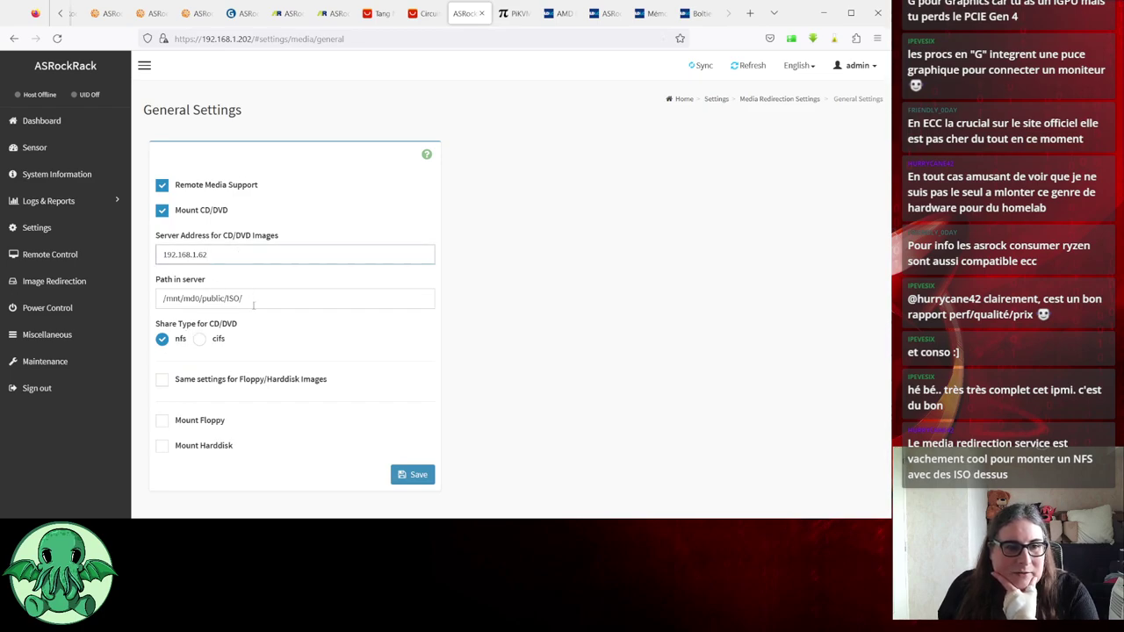
{"action": "left_click_drag", "start_coordinate": [247, 259], "coordinate": [146, 254]}
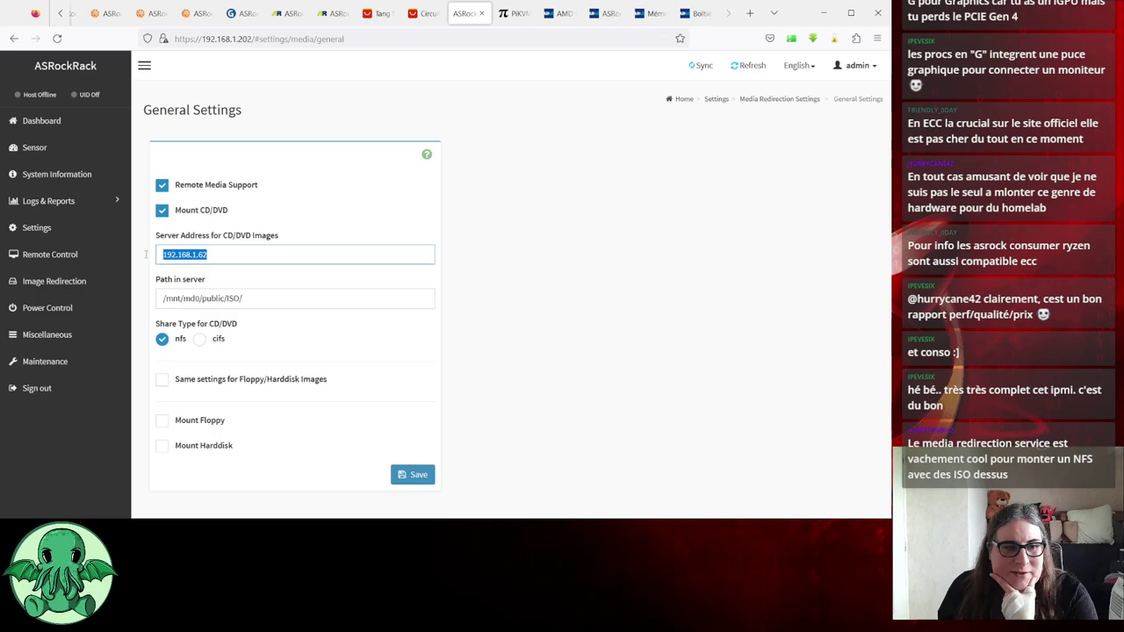
{"action": "left_click", "coordinate": [519, 265]}
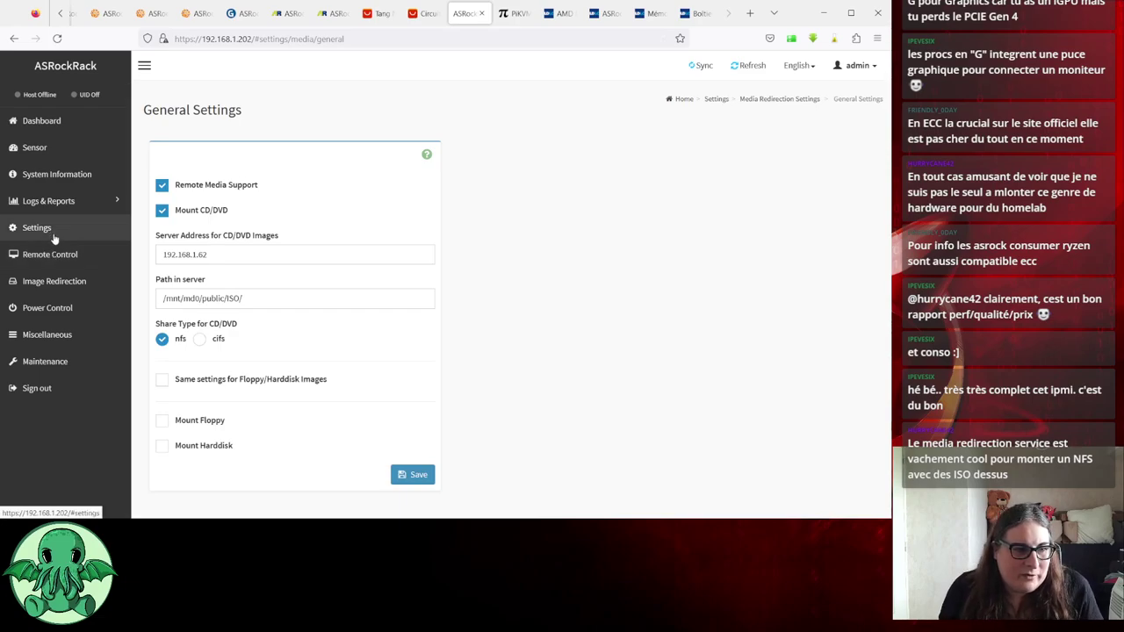
Open the Remote Media page for image redirection and refresh it
{"action": "left_click", "coordinate": [60, 281]}
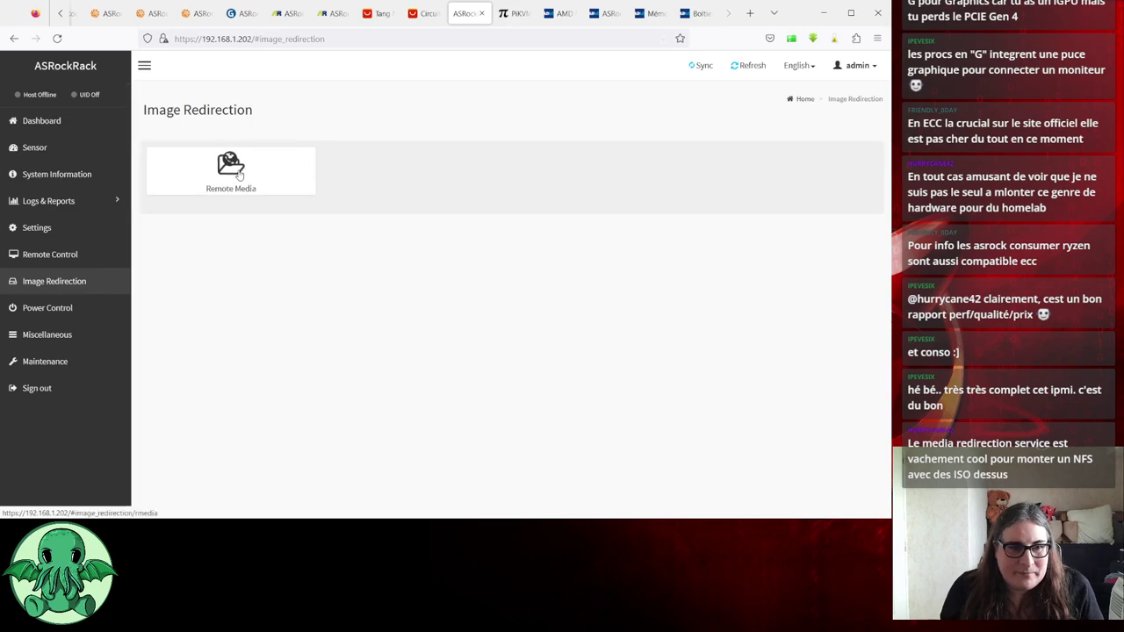
{"action": "left_click", "coordinate": [238, 175]}
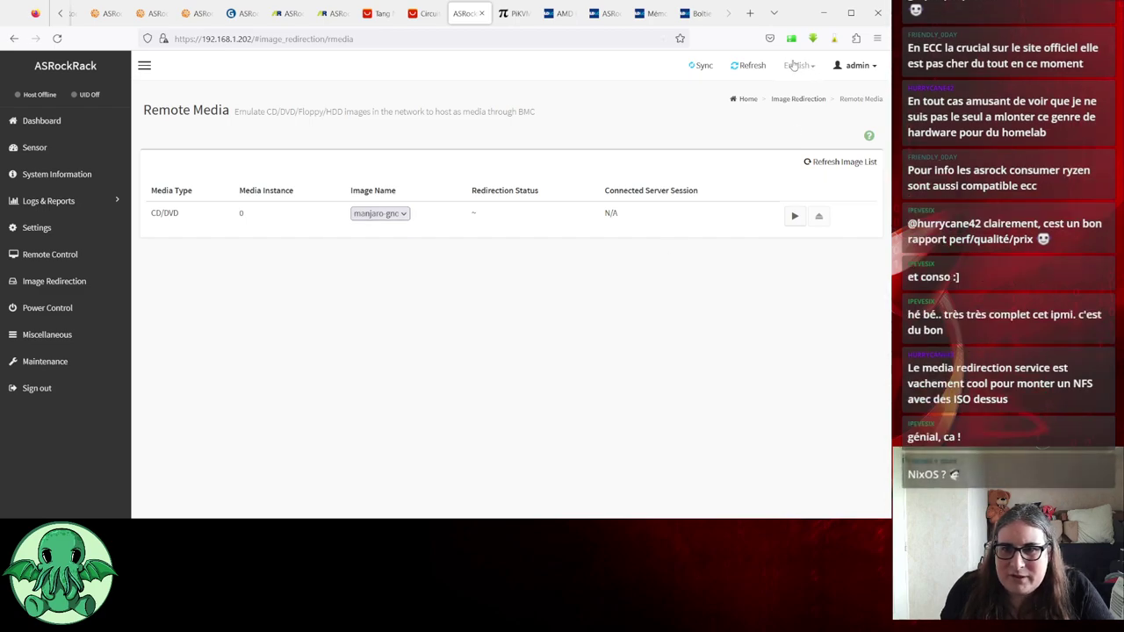
{"action": "left_click", "coordinate": [752, 66]}
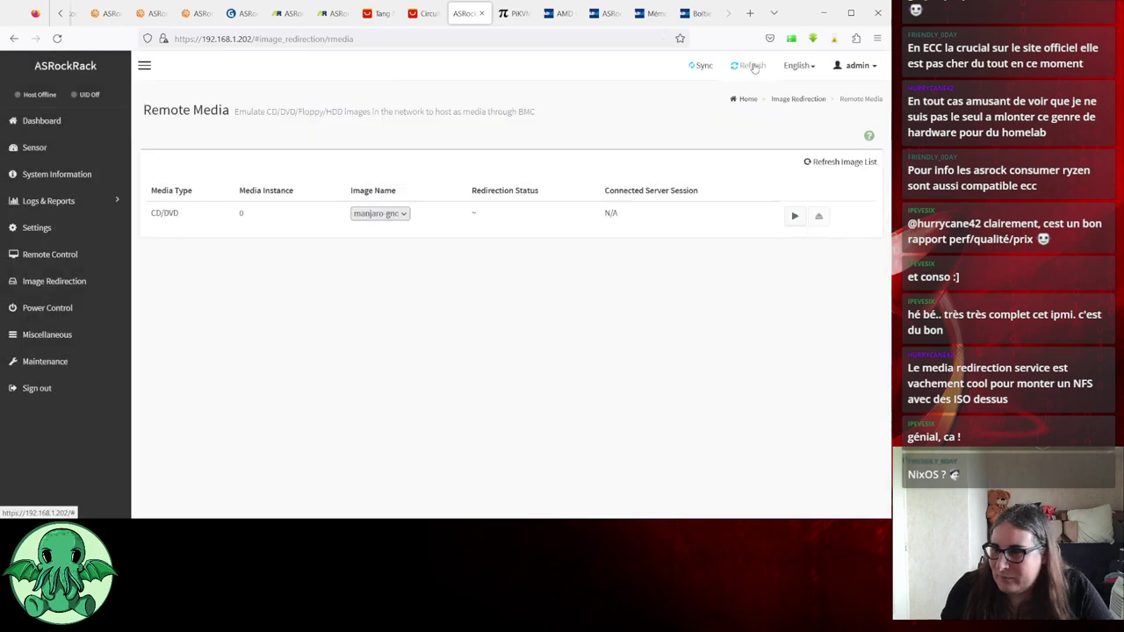
Choose the debian-book image for the CD/DVD media instance
{"action": "left_click", "coordinate": [403, 214]}
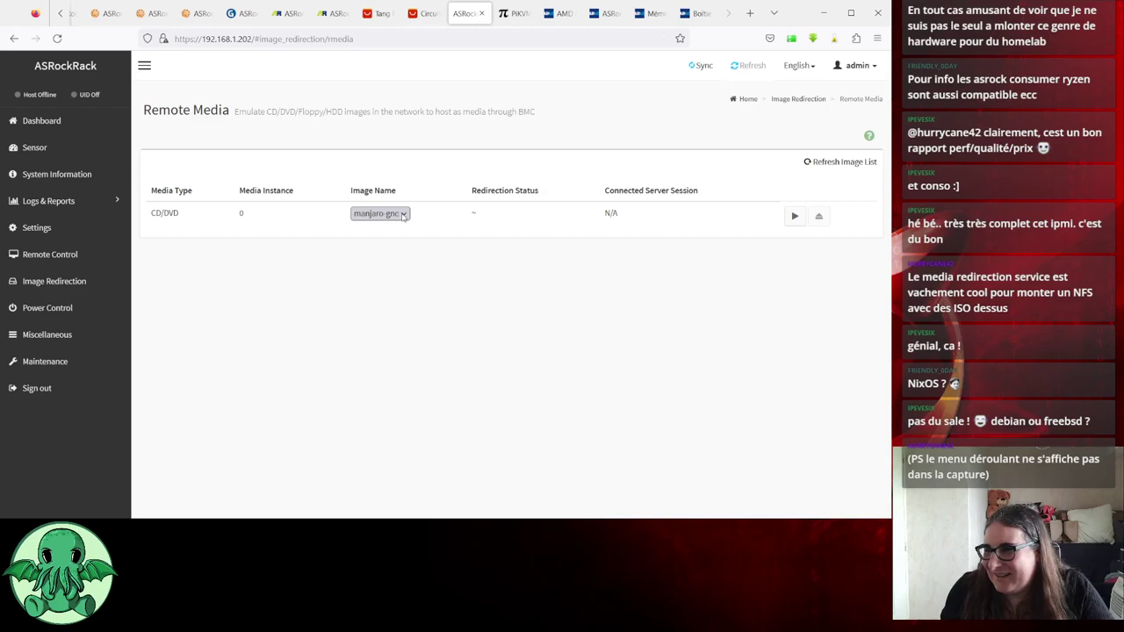
{"action": "left_click", "coordinate": [403, 214]}
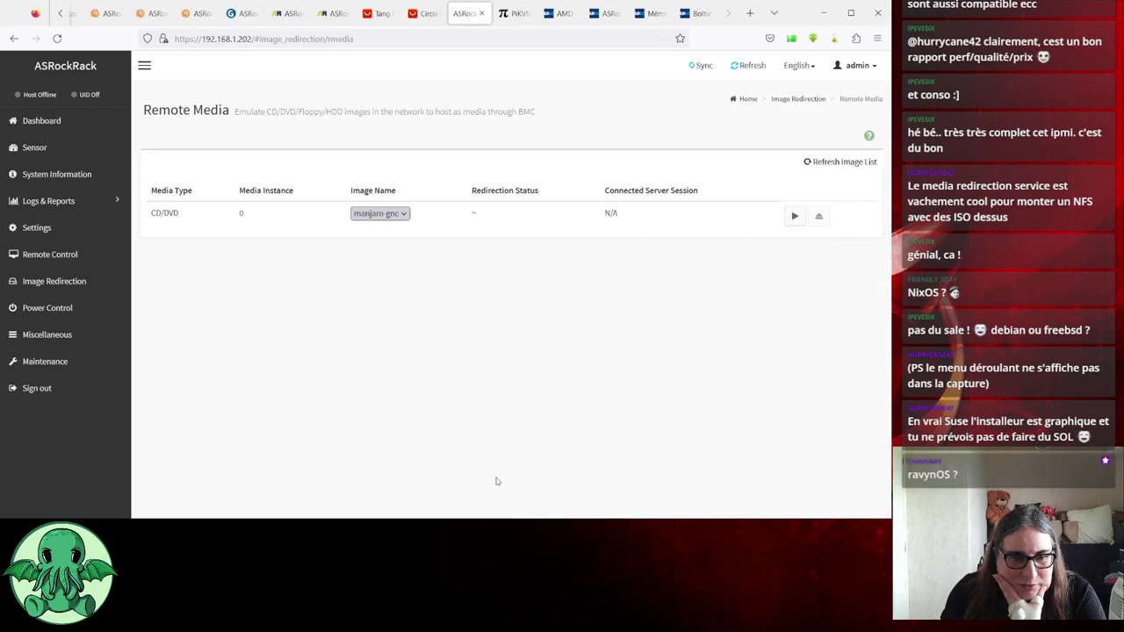
{"action": "left_click", "coordinate": [480, 374]}
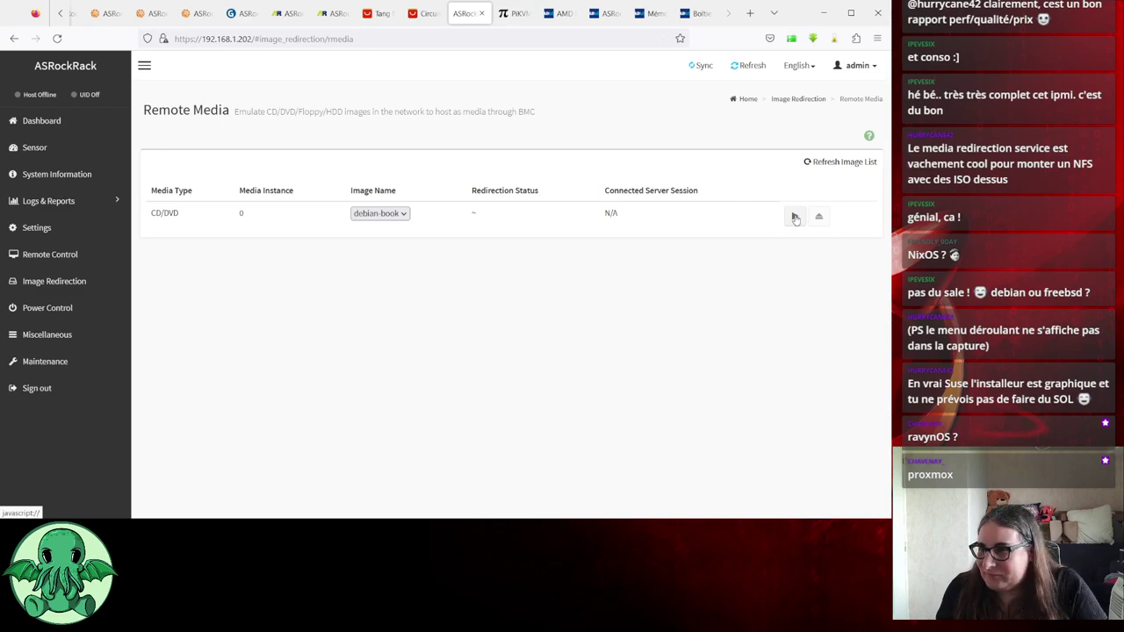
Select the proxmox-ve_7.4-1.iso image for the CD/DVD instance and start its redirection
{"action": "left_click", "coordinate": [402, 213]}
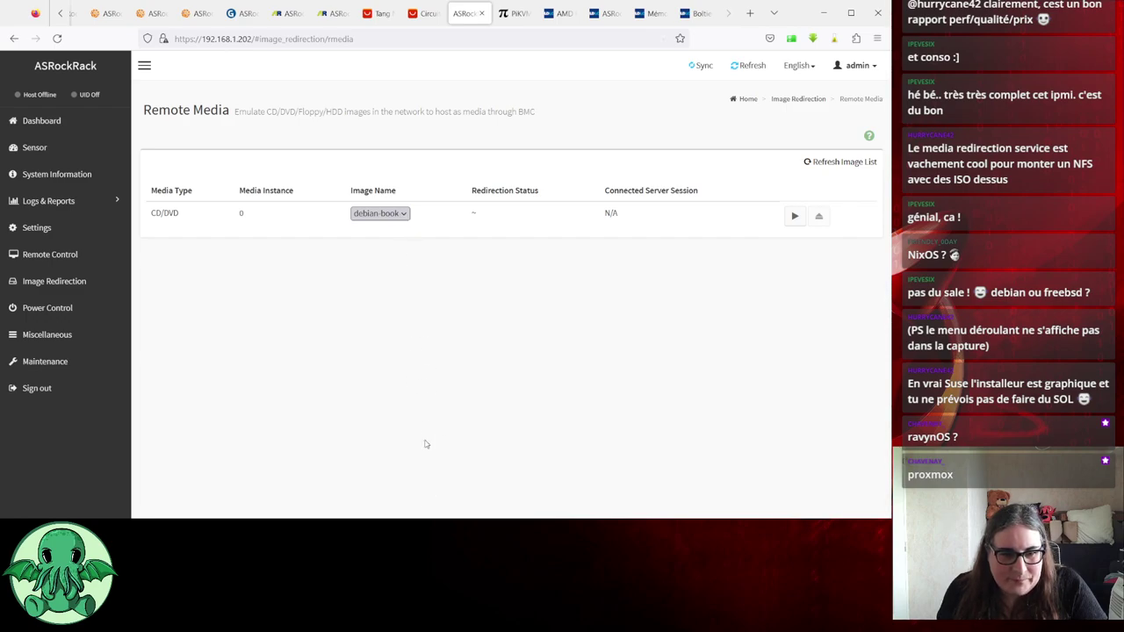
{"action": "left_click", "coordinate": [414, 404]}
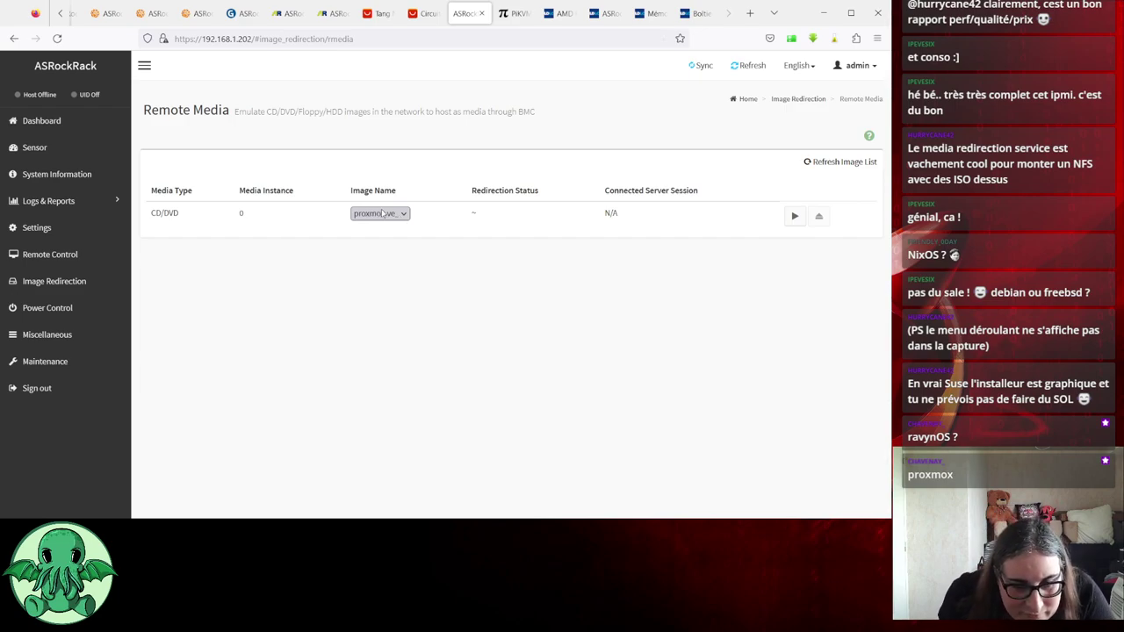
{"action": "left_click", "coordinate": [795, 217]}
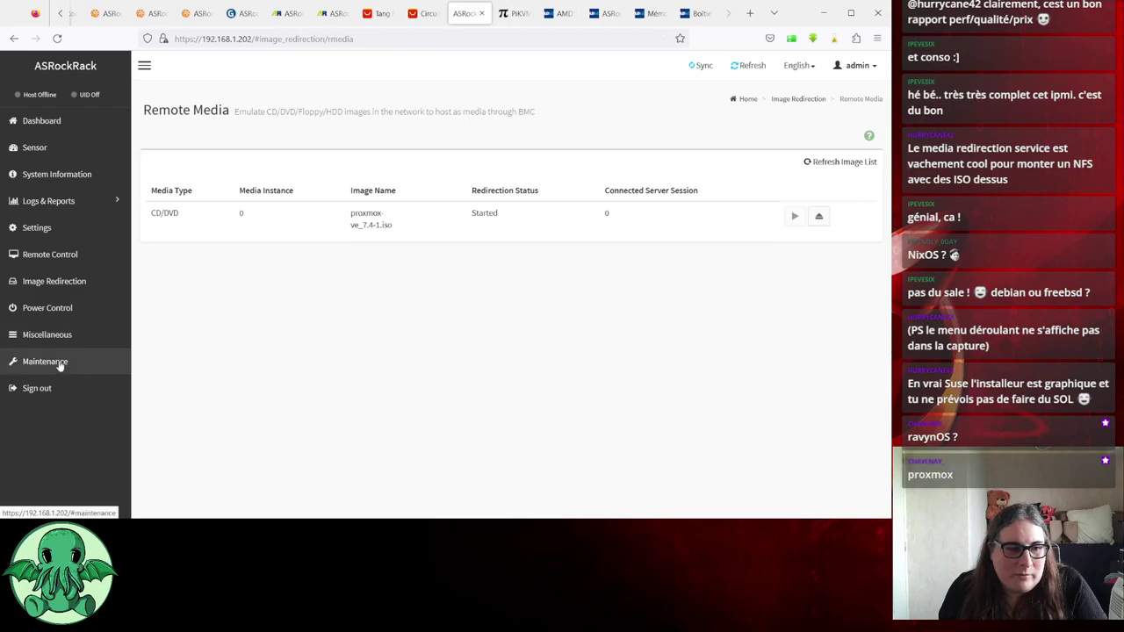
Launch the browser-based KVM remote console for the server
{"action": "left_click", "coordinate": [60, 254]}
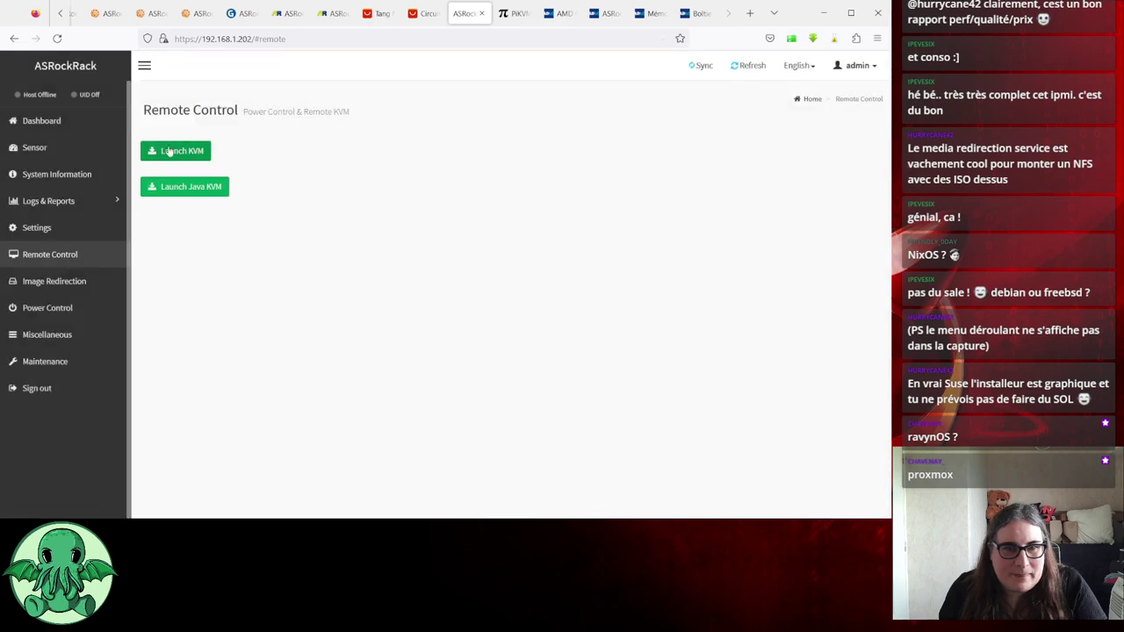
{"action": "left_click", "coordinate": [169, 151]}
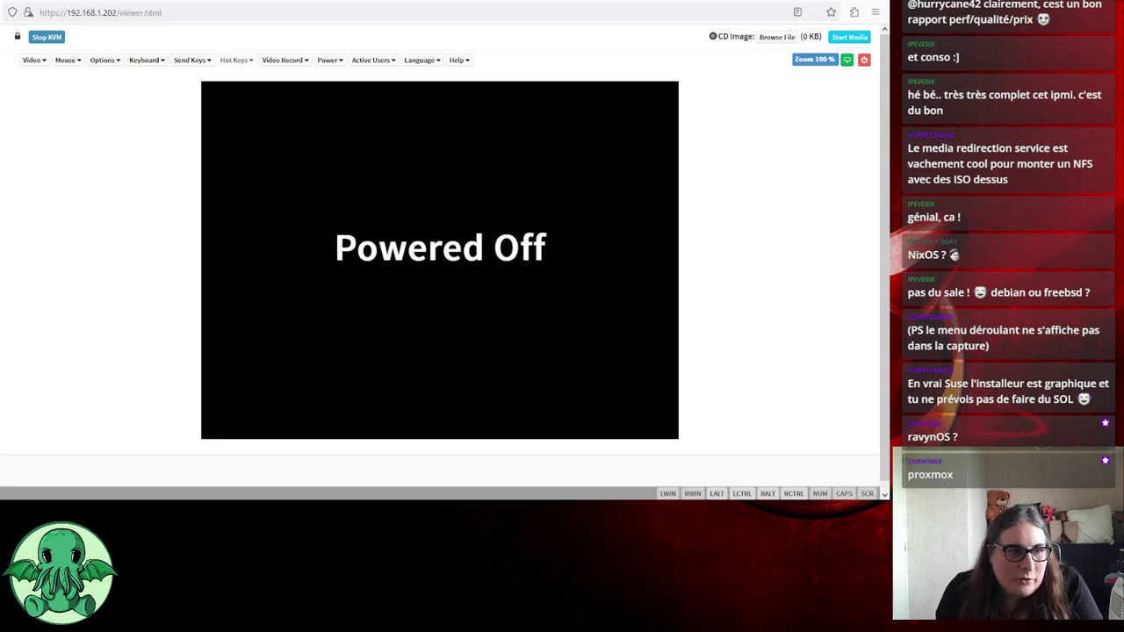
{"action": "left_click", "coordinate": [32, 60]}
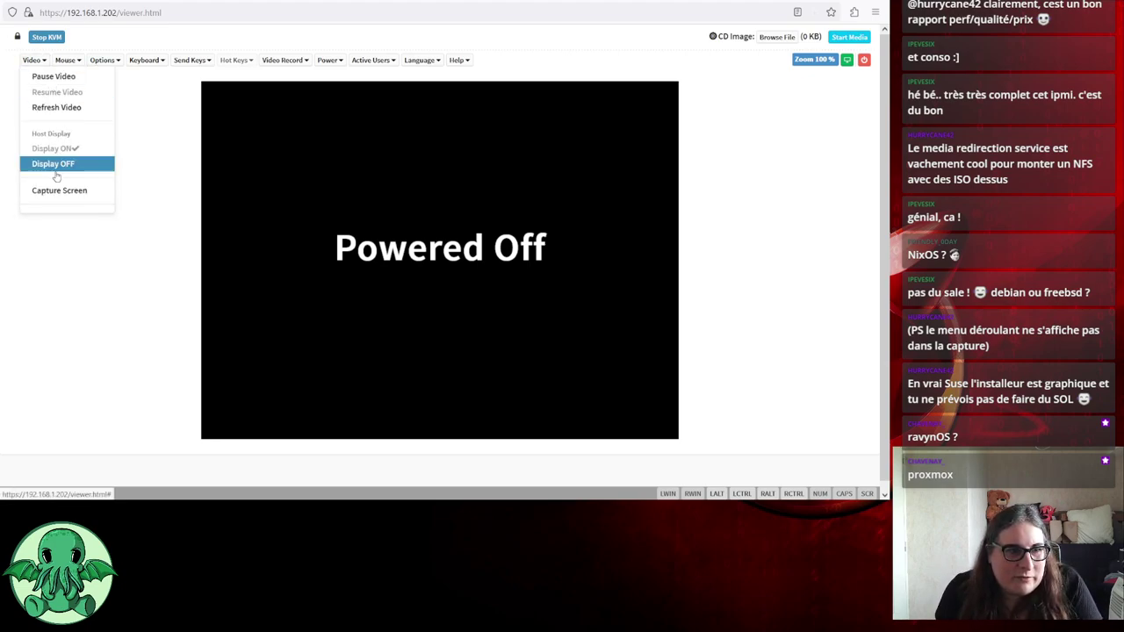
{"action": "left_click", "coordinate": [67, 59]}
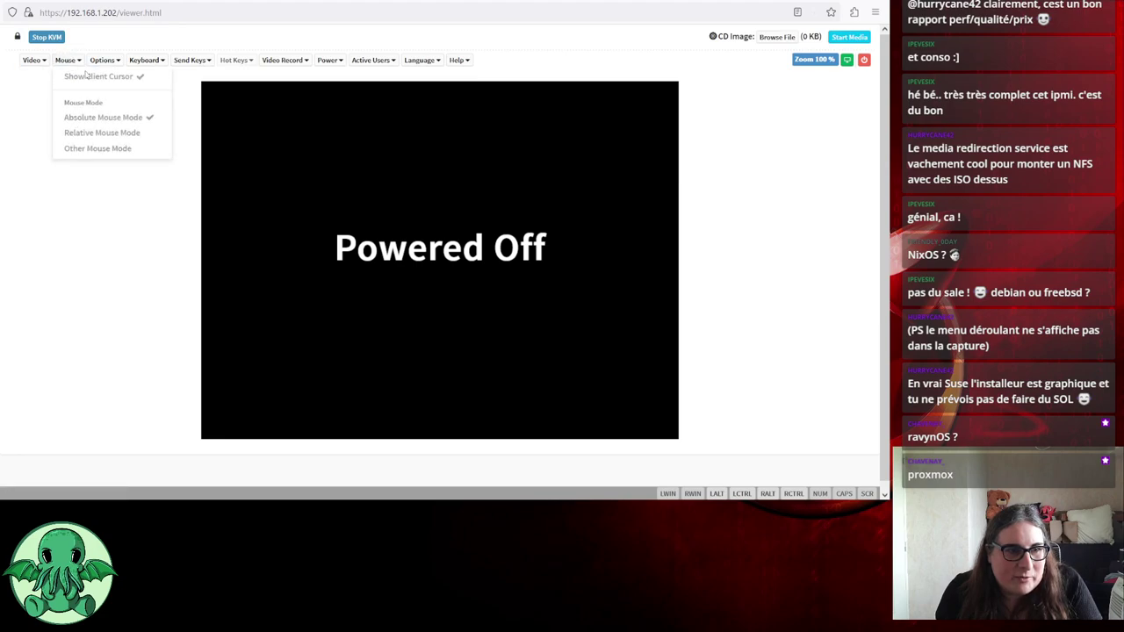
{"action": "left_click", "coordinate": [104, 59]}
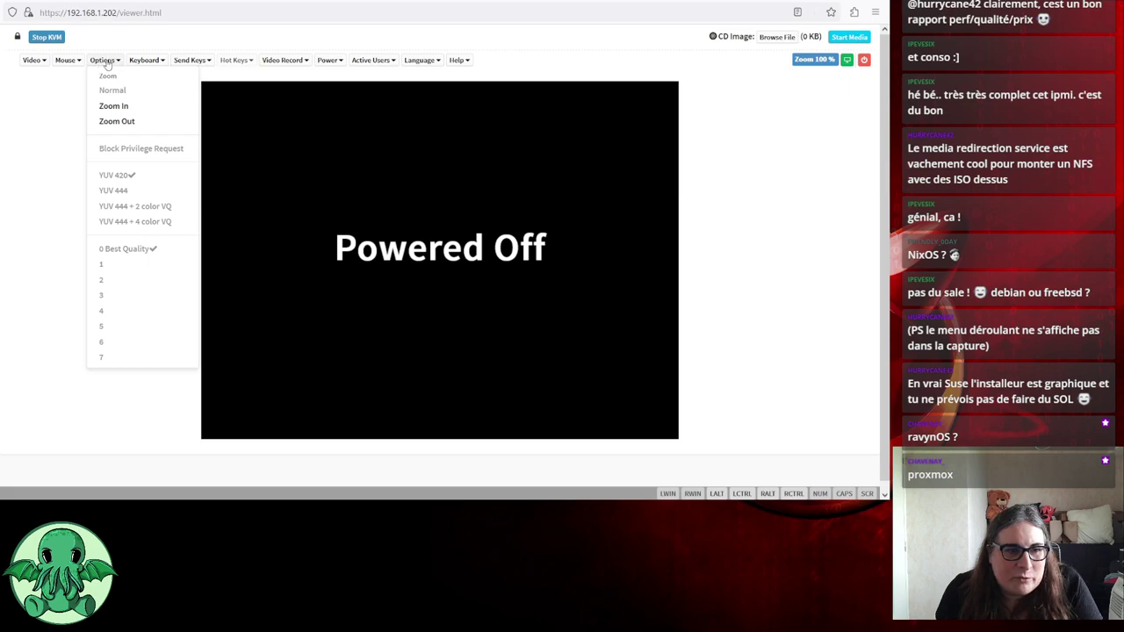
Examine the KVM viewer's keyboard layout, send-key, hot key, video recording, power, active user and language options
{"action": "left_click", "coordinate": [144, 62]}
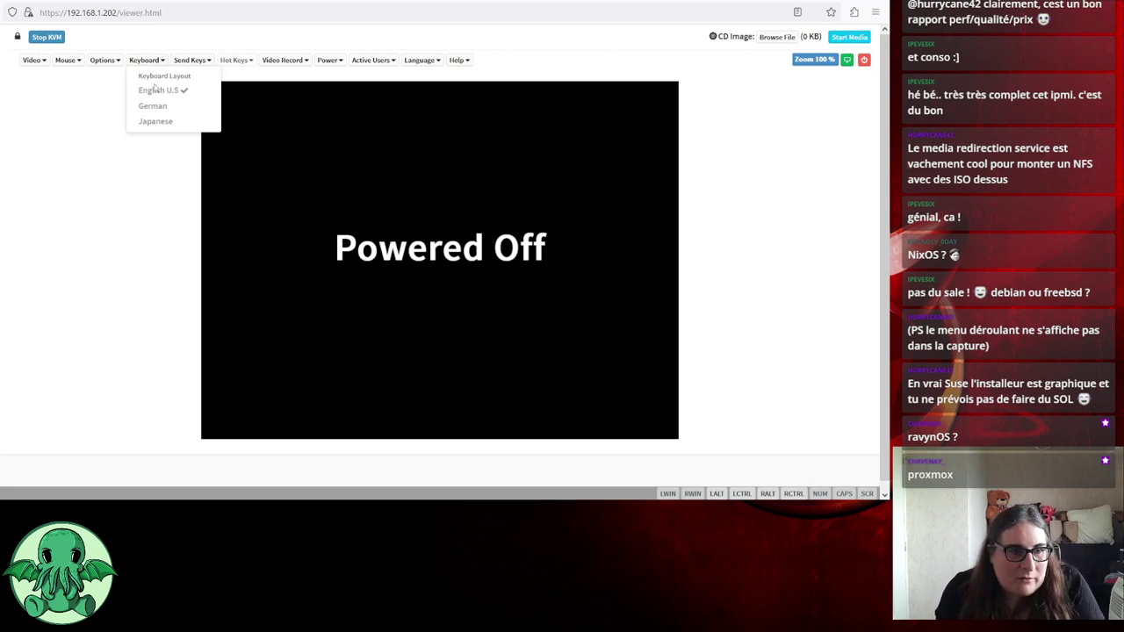
{"action": "left_click", "coordinate": [203, 62]}
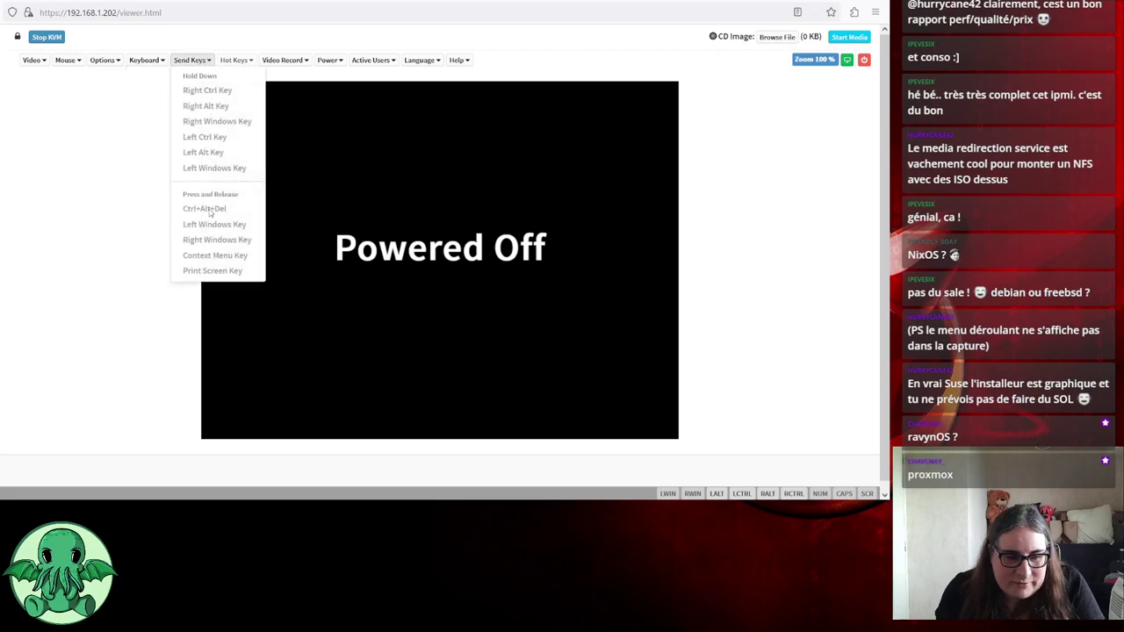
{"action": "left_click", "coordinate": [243, 63]}
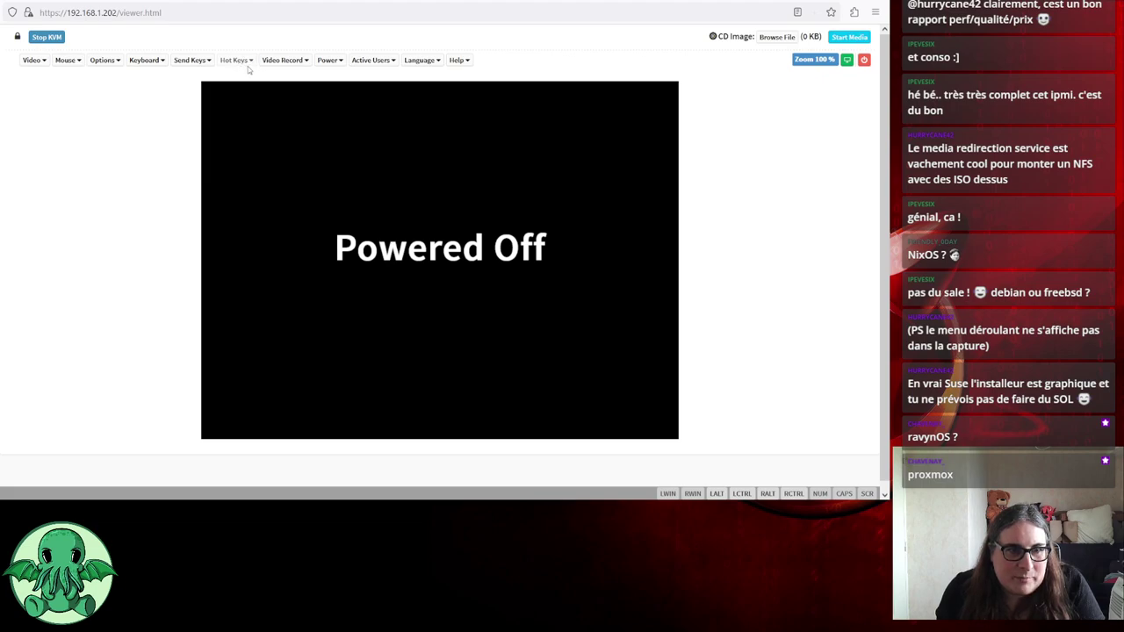
{"action": "left_click", "coordinate": [302, 64]}
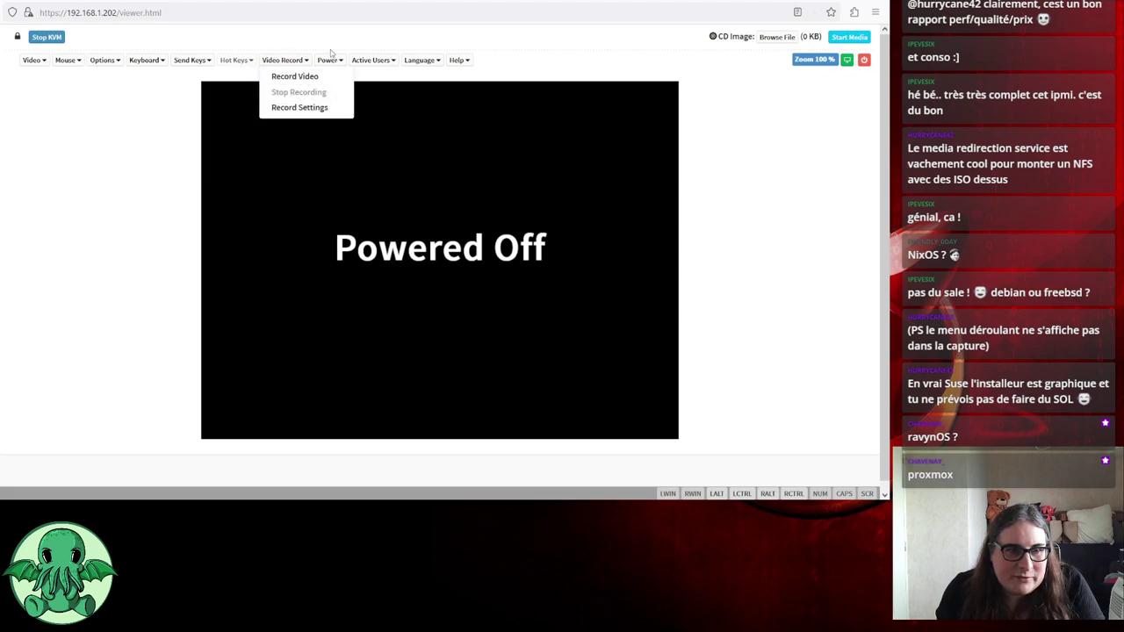
{"action": "left_click", "coordinate": [338, 63]}
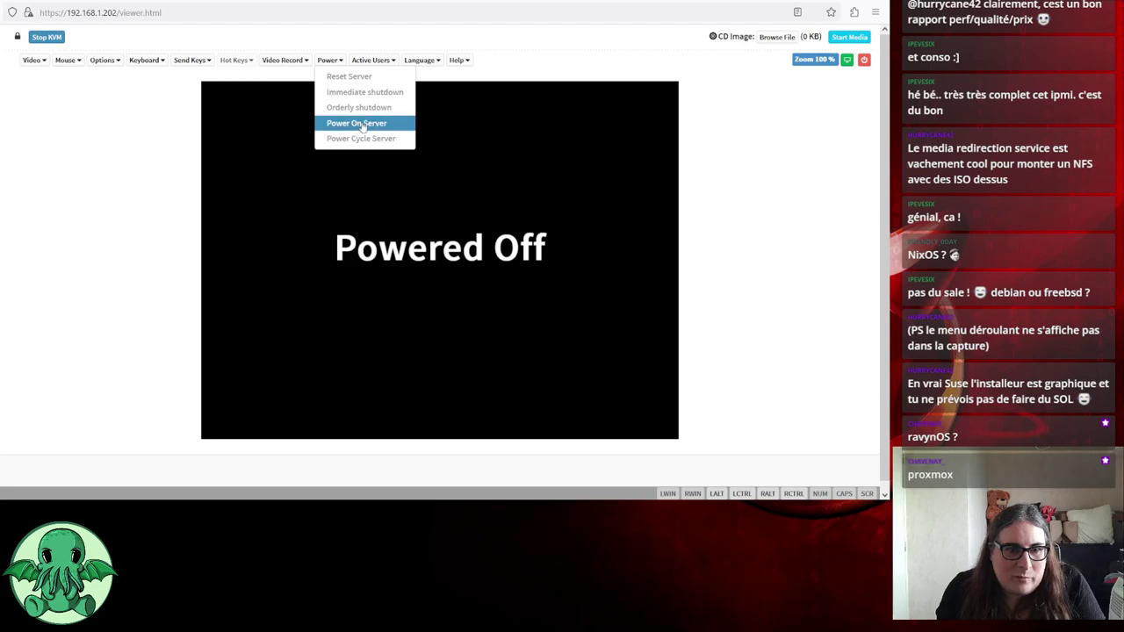
{"action": "left_click", "coordinate": [369, 61]}
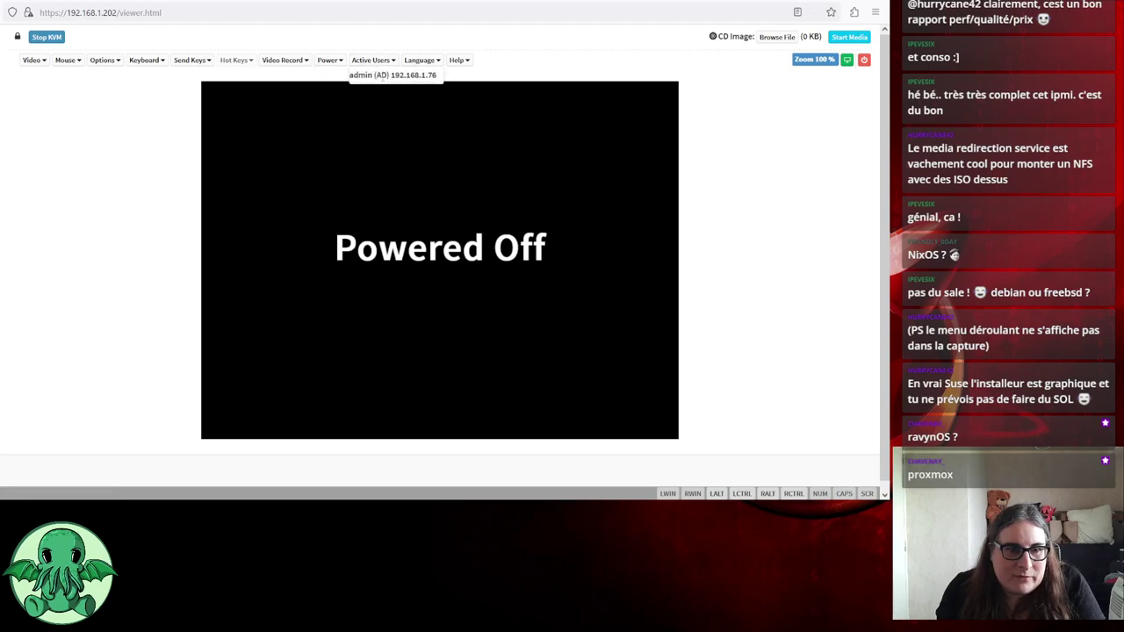
{"action": "left_click", "coordinate": [426, 60]}
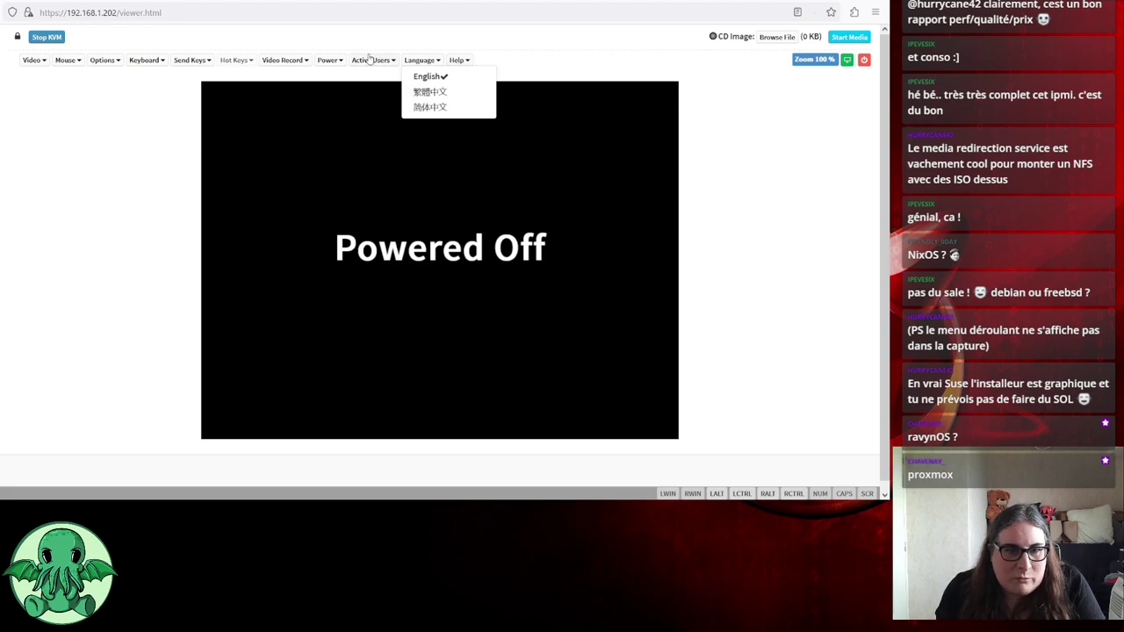
{"action": "left_click", "coordinate": [644, 58]}
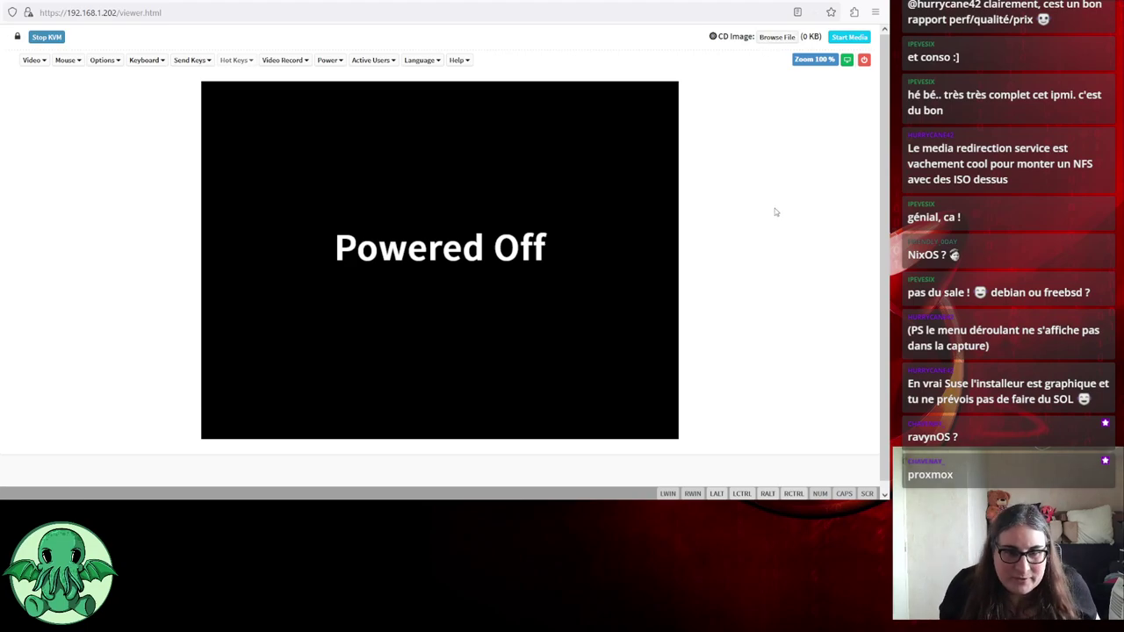
Power on the server from the KVM console and confirm the power operation
{"action": "key", "text": "ctrl+plus"}
{"action": "key", "text": "ctrl+plus"}
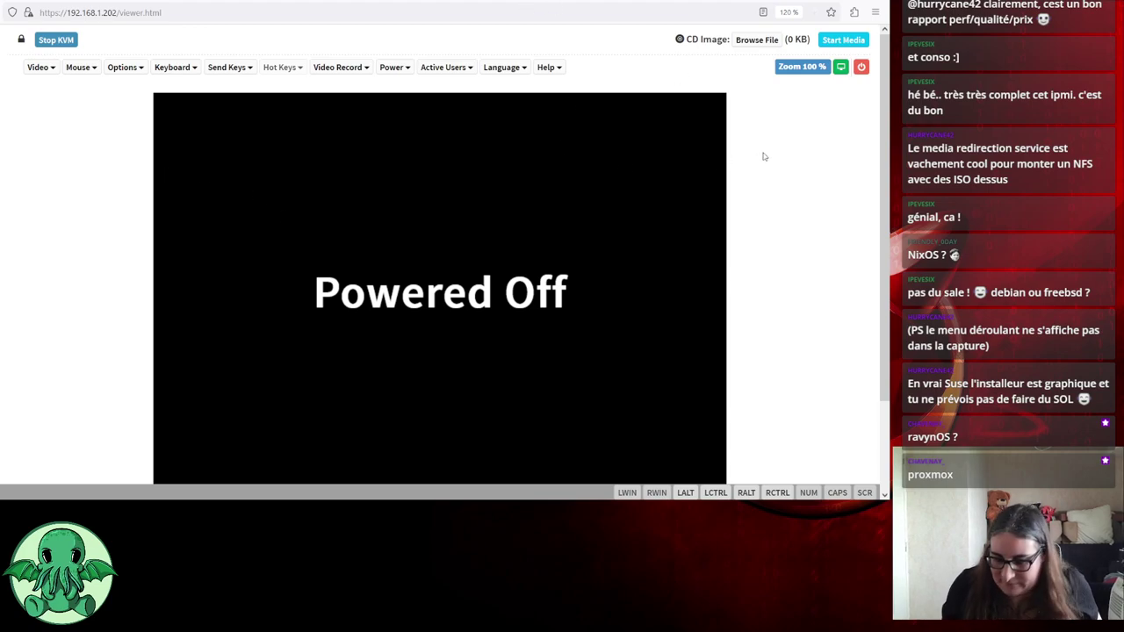
{"action": "key", "text": "ctrl+minus"}
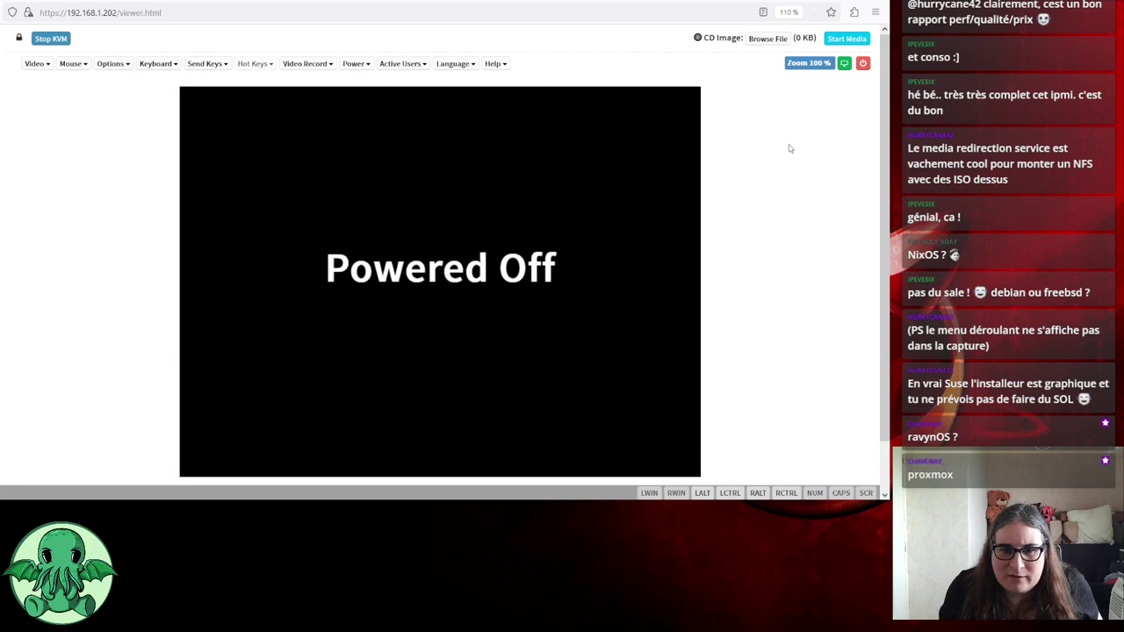
{"action": "key", "text": "ctrl+minus"}
{"action": "key", "text": "ctrl+plus"}
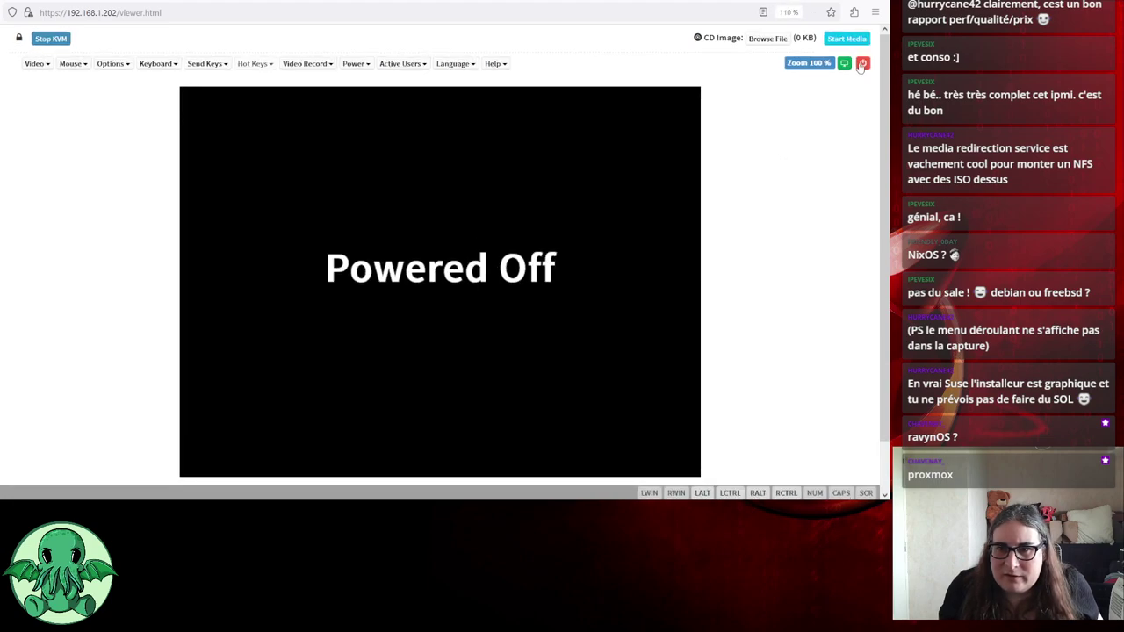
{"action": "left_click", "coordinate": [864, 63]}
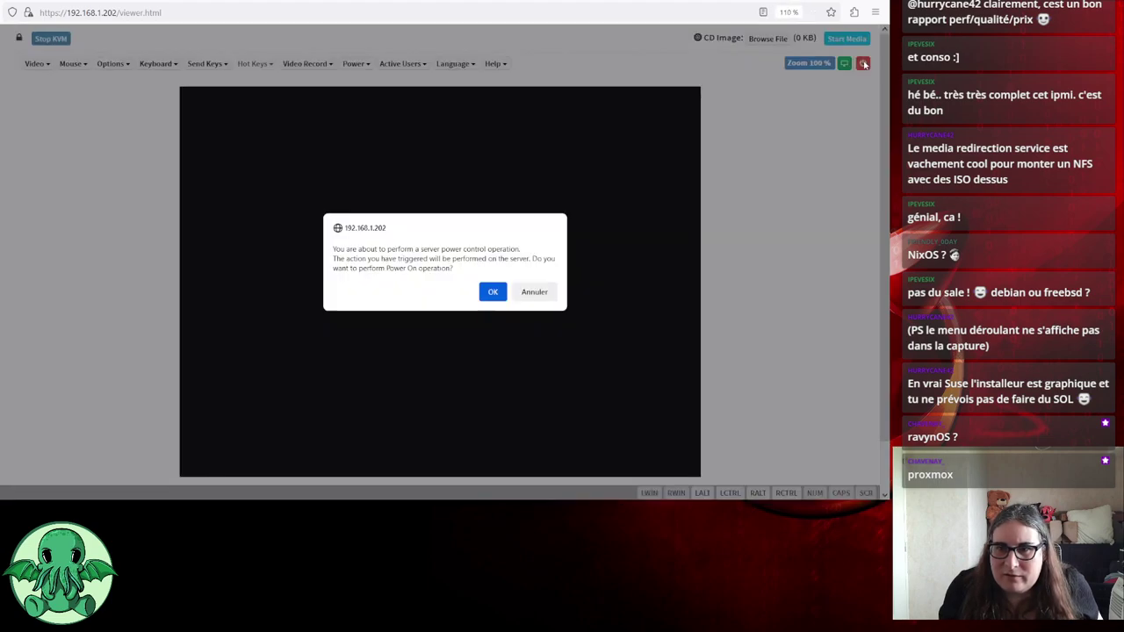
{"action": "left_click", "coordinate": [493, 292]}
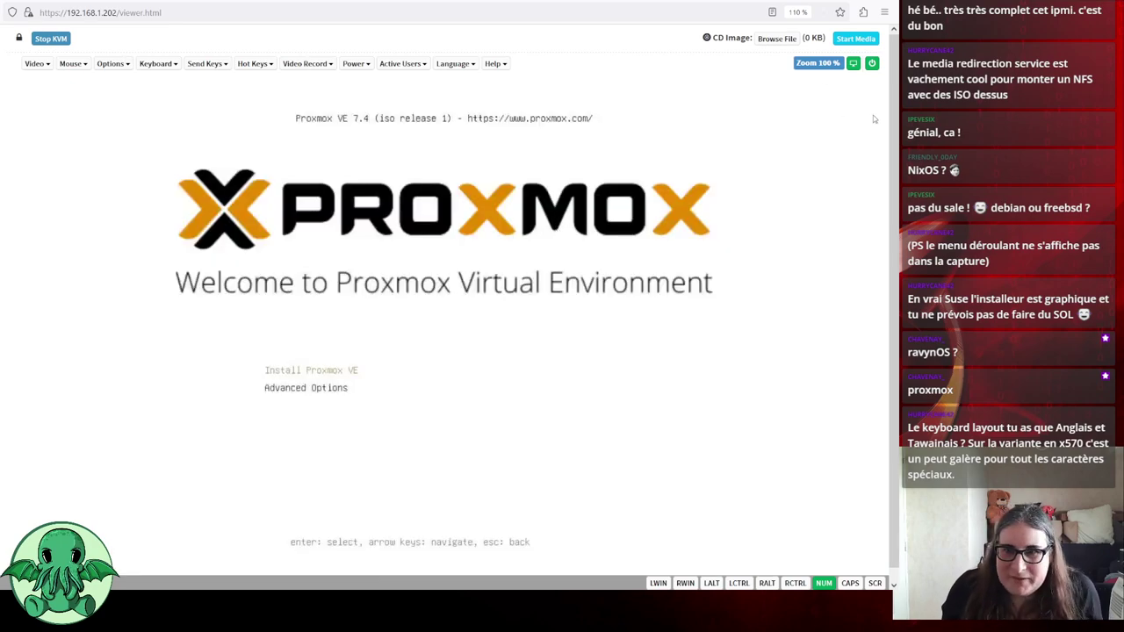
Reset the server from the KVM console and confirm the reset
{"action": "left_click", "coordinate": [355, 65]}
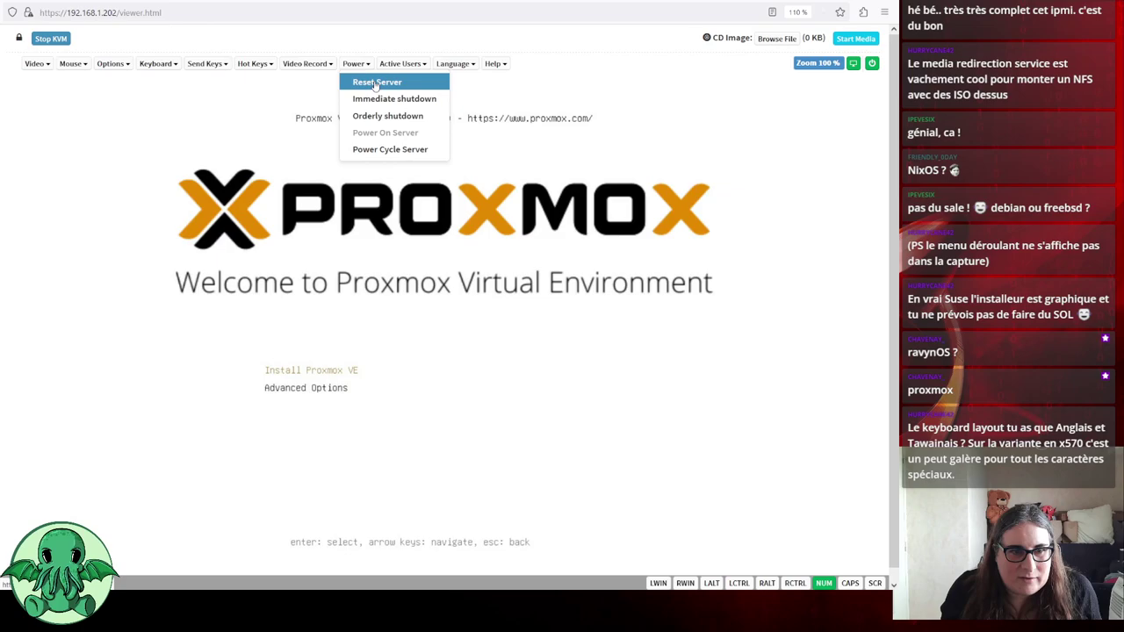
{"action": "left_click", "coordinate": [376, 83]}
{"action": "left_click", "coordinate": [497, 337]}
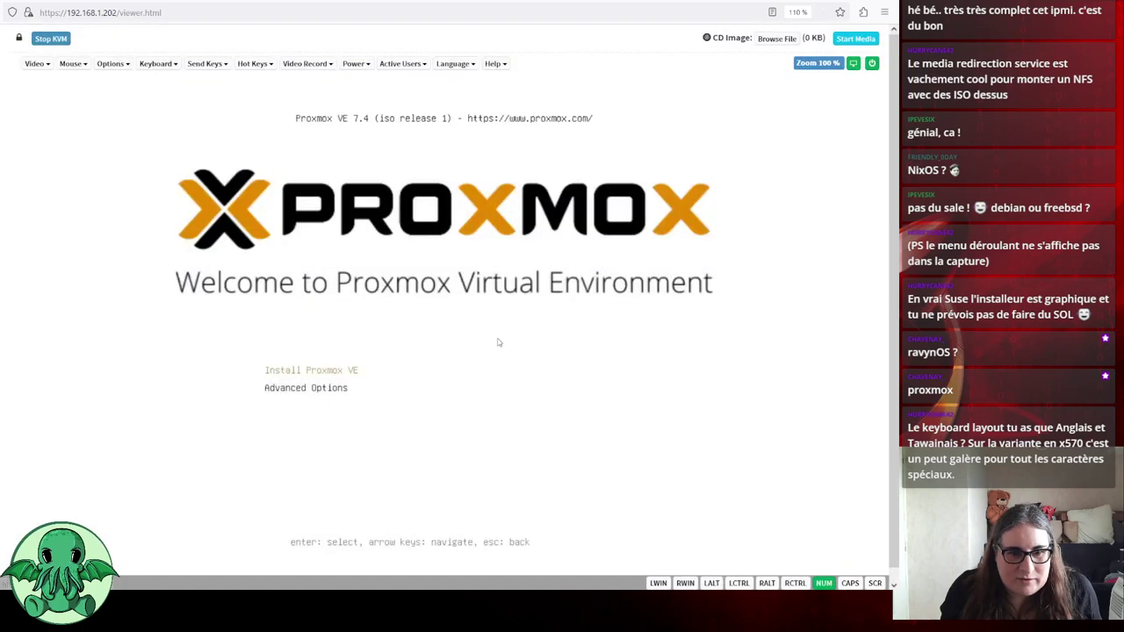
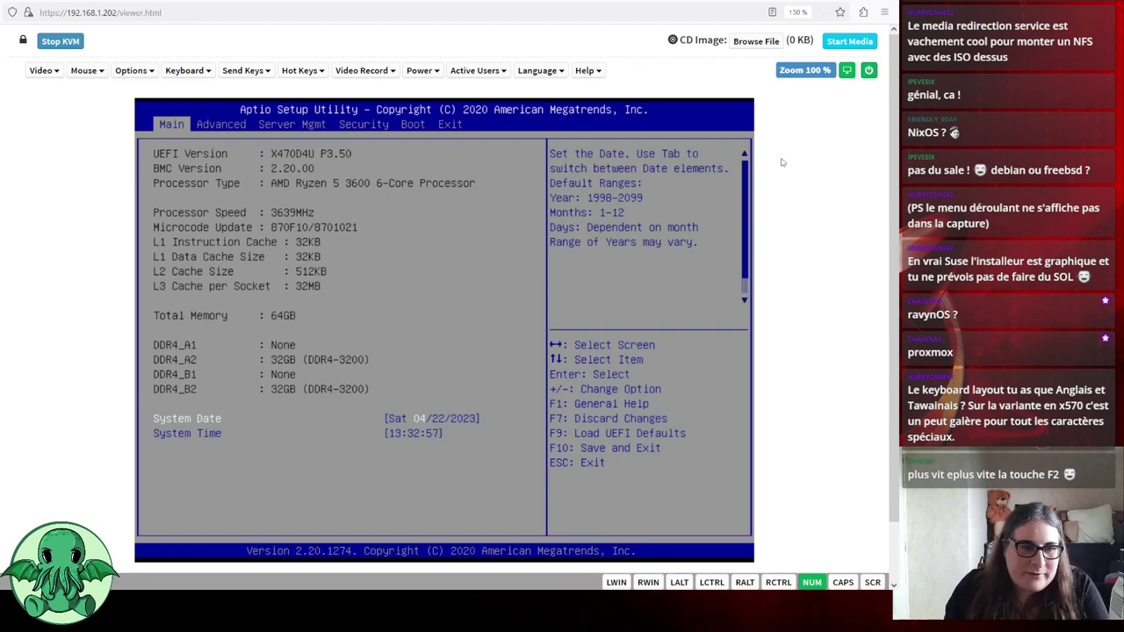
Inspect the CPU Configuration page in the BIOS Advanced settings and return to the Advanced list
{"action": "key", "text": "Right"}
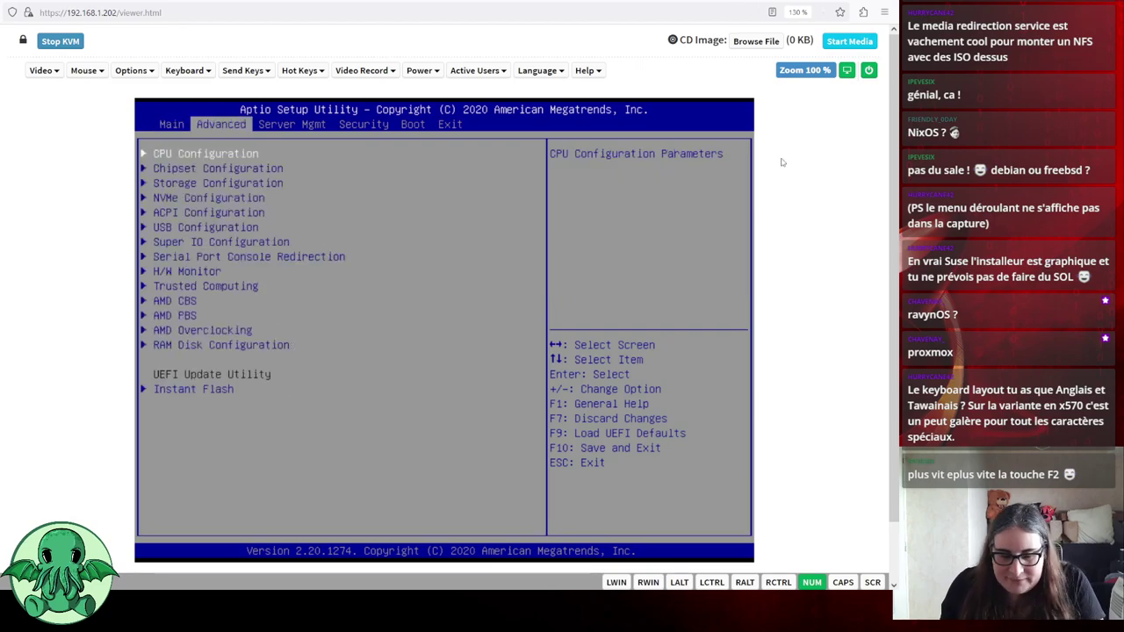
{"action": "key", "text": "Return"}
{"action": "key", "text": "Down"}
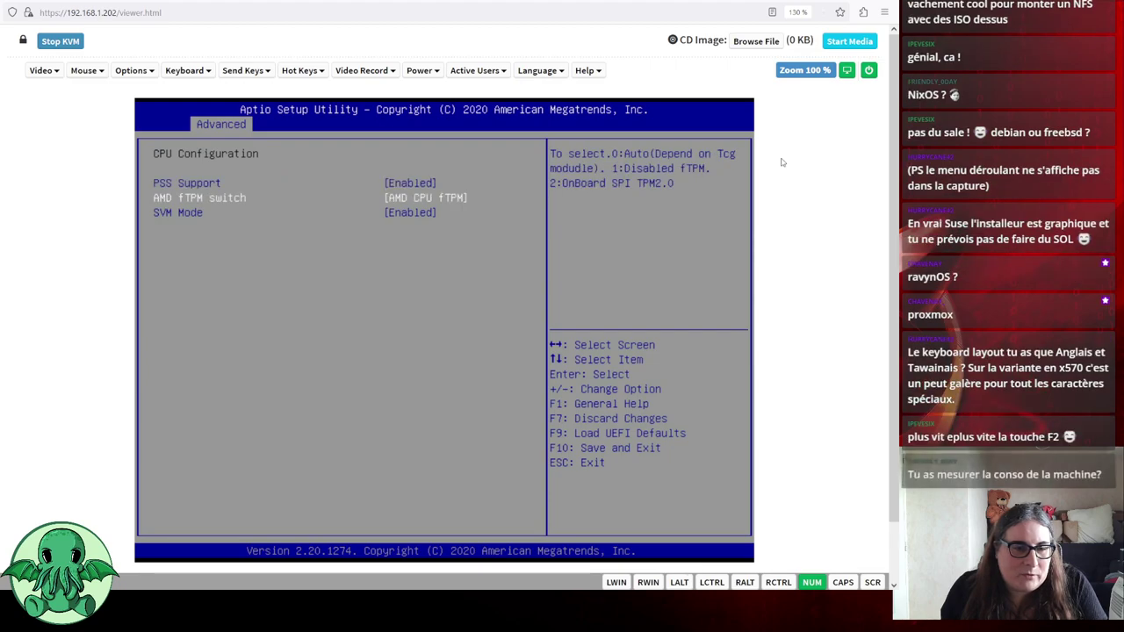
{"action": "key", "text": "Up"}
{"action": "key", "text": "Escape"}
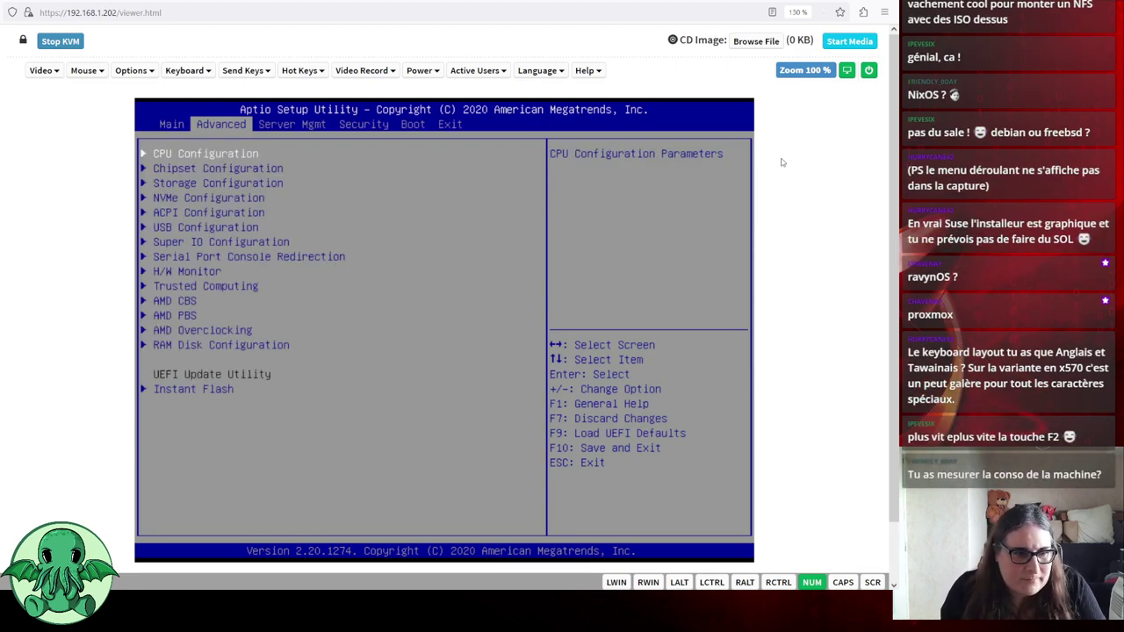
Open Serial Port Console Redirection in the Advanced settings and enable Console Redirection for COM1
{"action": "key", "text": "Down"}
{"action": "key", "text": "Down"}
{"action": "key", "text": "Down"}
{"action": "key", "text": "Down"}
{"action": "key", "text": "Down"}
{"action": "key", "text": "Down"}
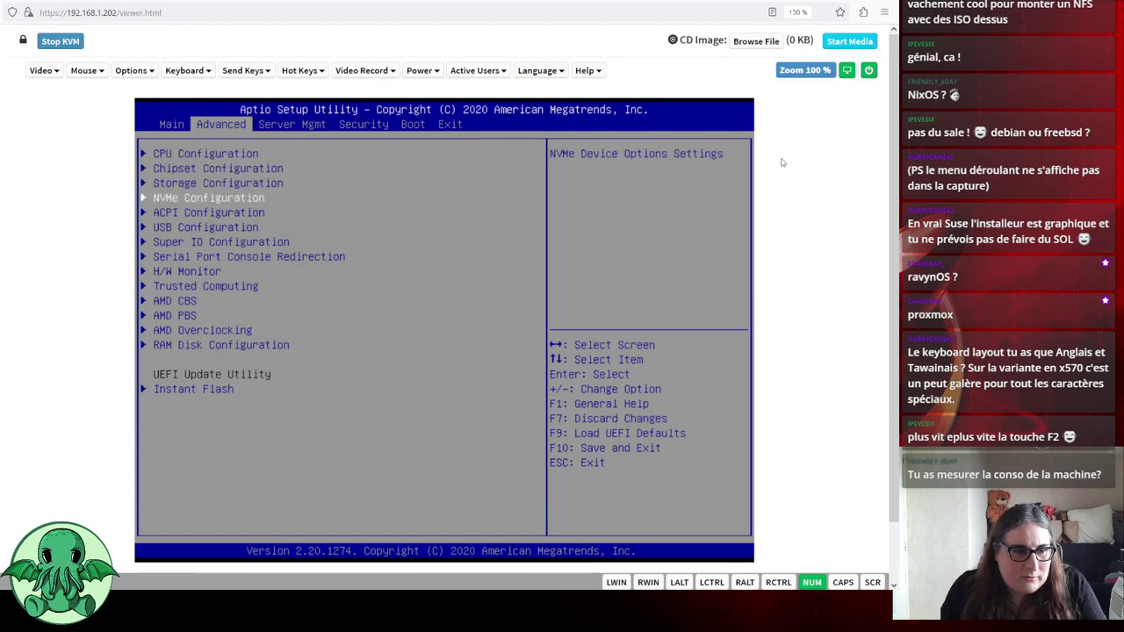
{"action": "key", "text": "Down"}
{"action": "key", "text": "Down"}
{"action": "key", "text": "Down"}
{"action": "key", "text": "Up"}
{"action": "key", "text": "Up"}
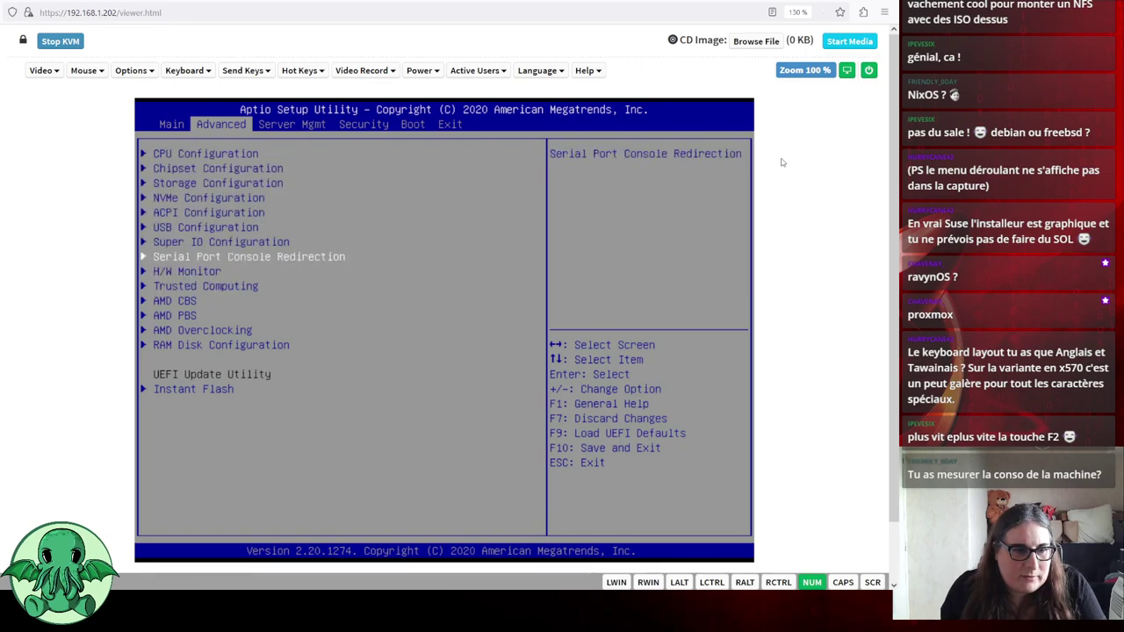
{"action": "key", "text": "Return"}
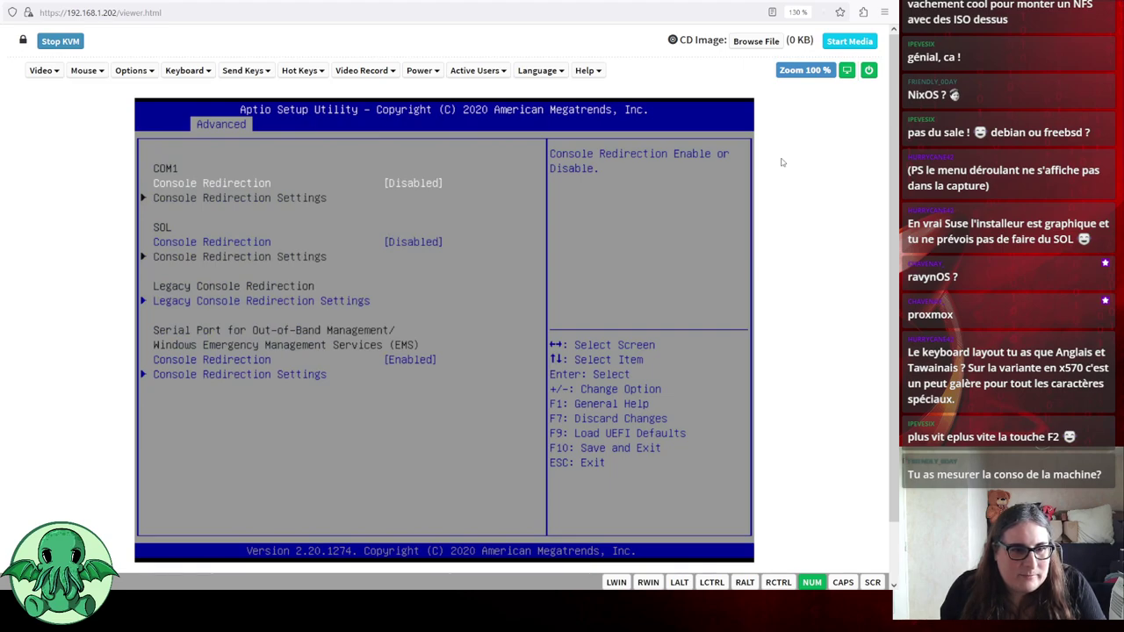
{"action": "key", "text": "Return"}
{"action": "key", "text": "Down"}
{"action": "key", "text": "Return"}
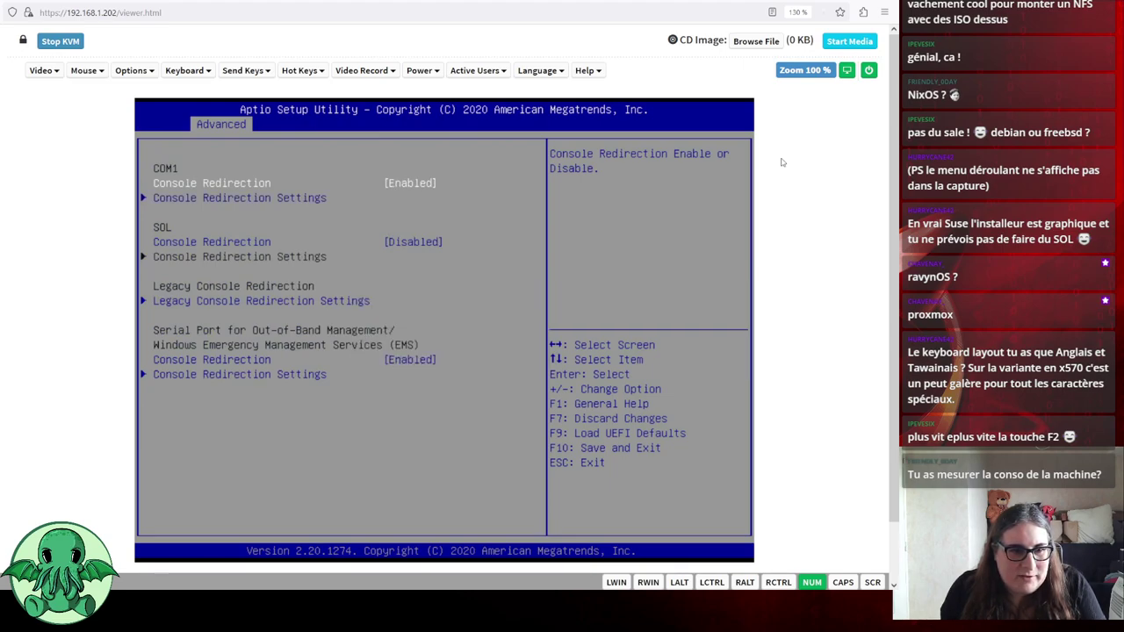
Enable Console Redirection for SOL
{"action": "key", "text": "Down"}
{"action": "key", "text": "Down"}
{"action": "key", "text": "Return"}
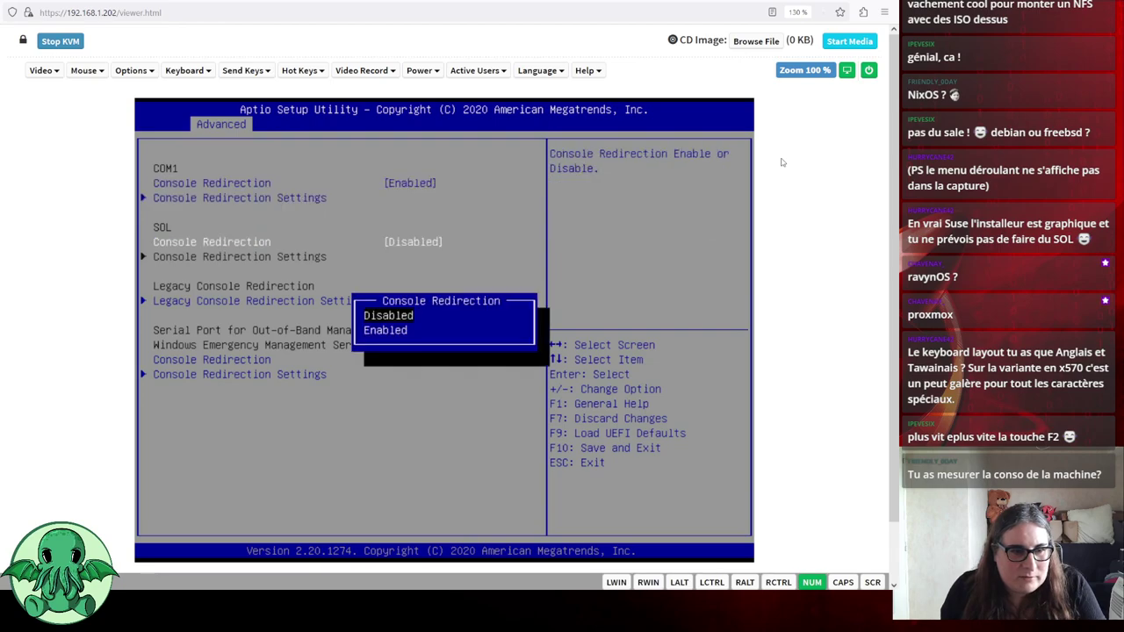
{"action": "key", "text": "Down"}
{"action": "key", "text": "Return"}
Open the SOL Console Redirection Settings and set the Terminal Type to VT-UTF8
{"action": "key", "text": "Down"}
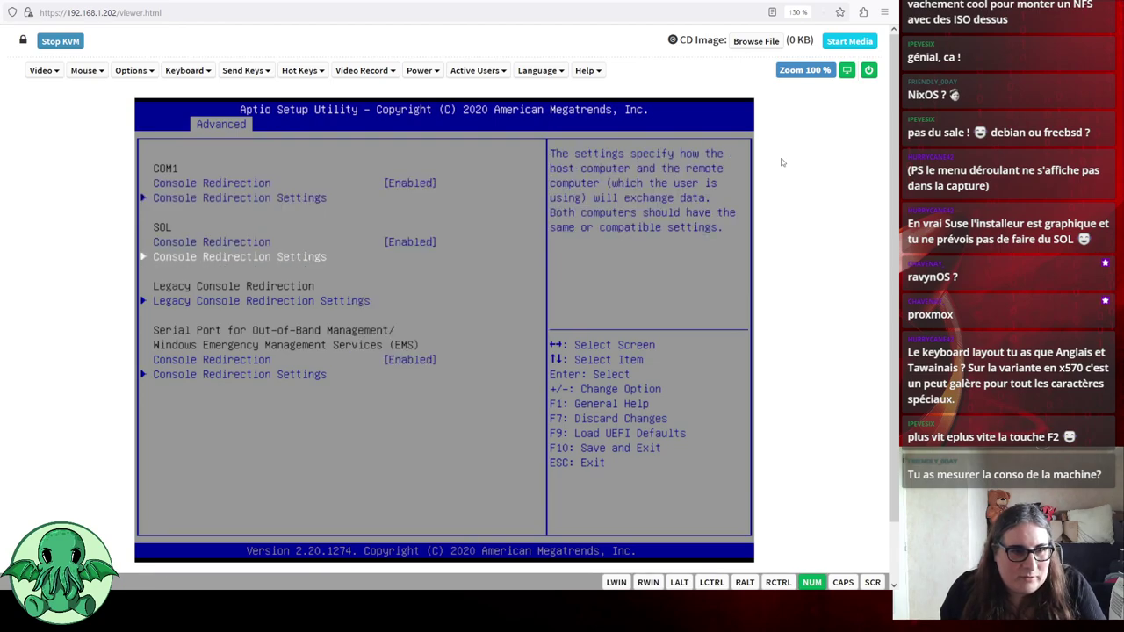
{"action": "key", "text": "Return"}
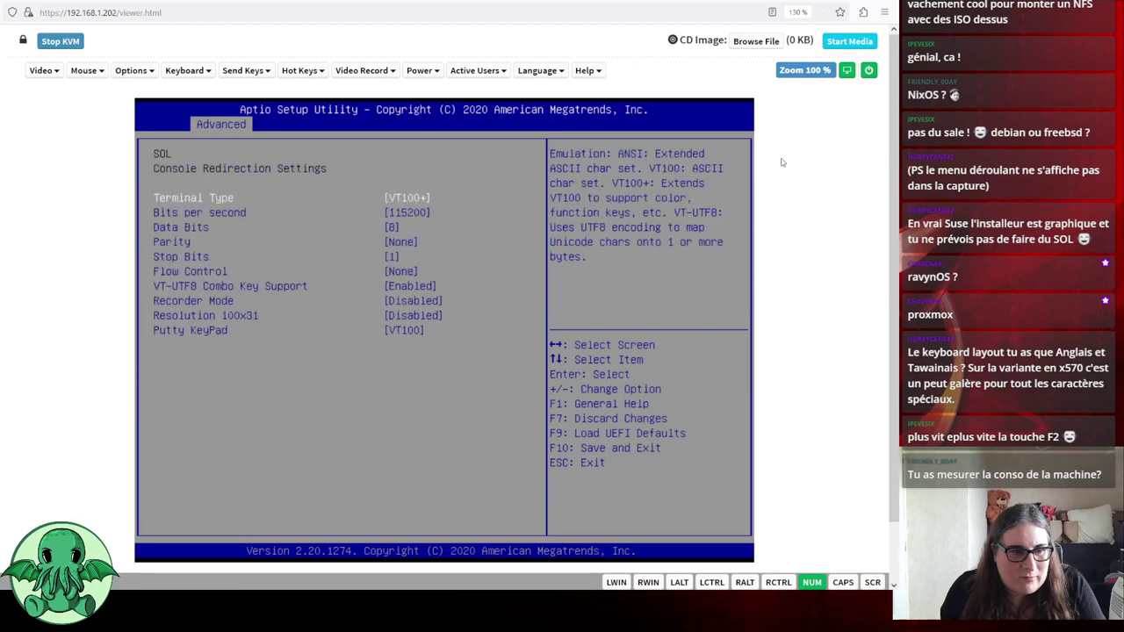
{"action": "key", "text": "Return"}
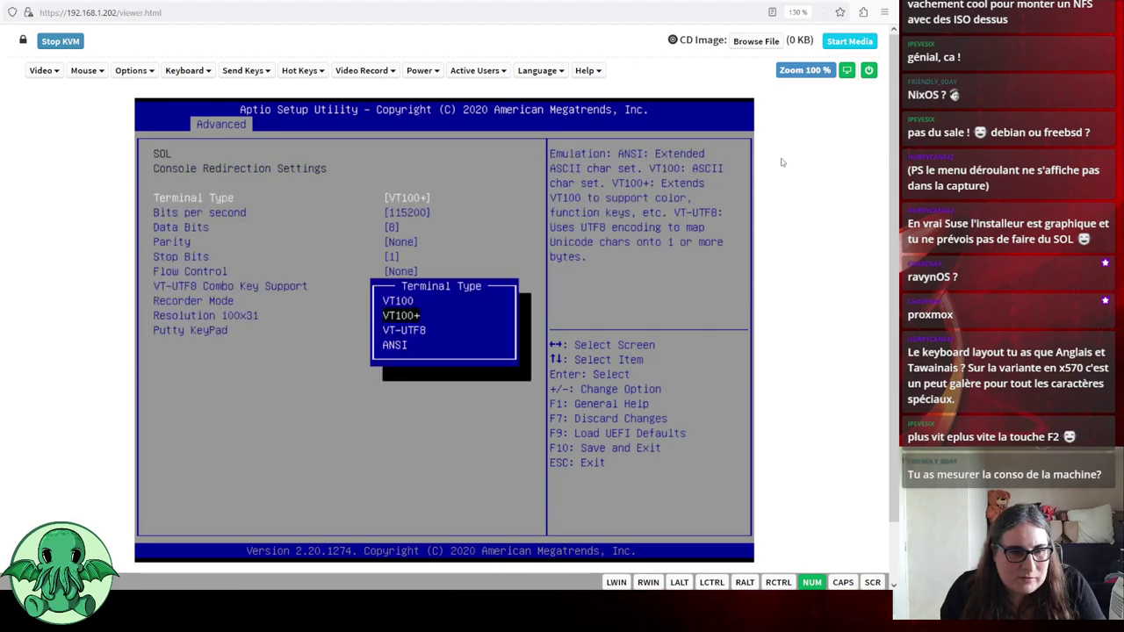
{"action": "key", "text": "Down"}
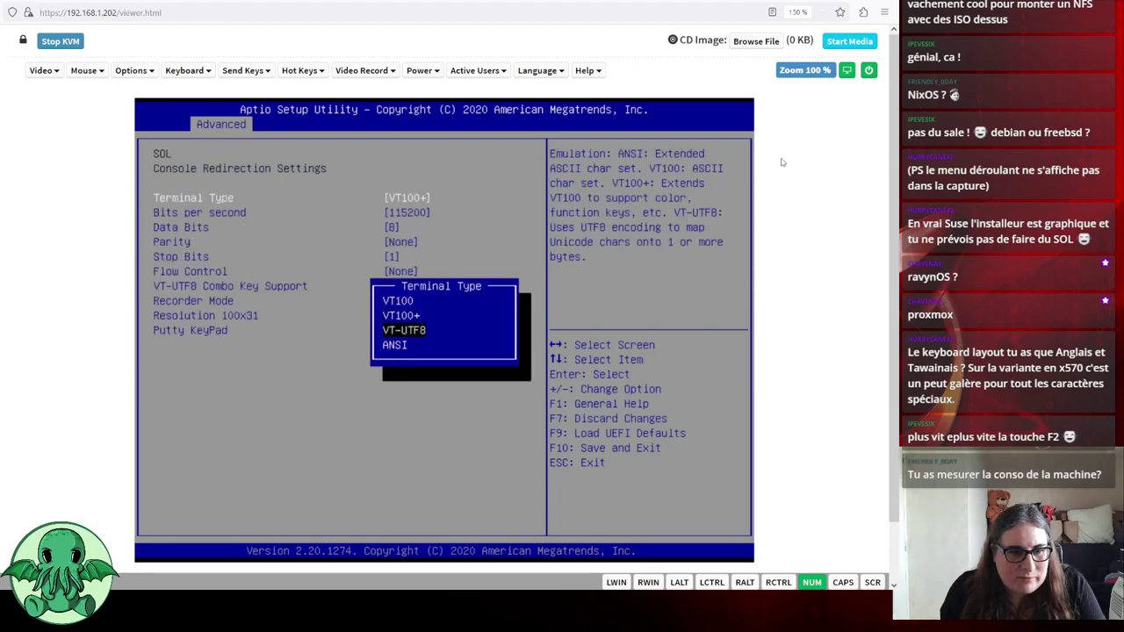
{"action": "key", "text": "Return"}
Review the SOL serial parameters down to Flow Control and set the Terminal Type back to VT100+
{"action": "key", "text": "Down"}
{"action": "key", "text": "Down"}
{"action": "key", "text": "Down"}
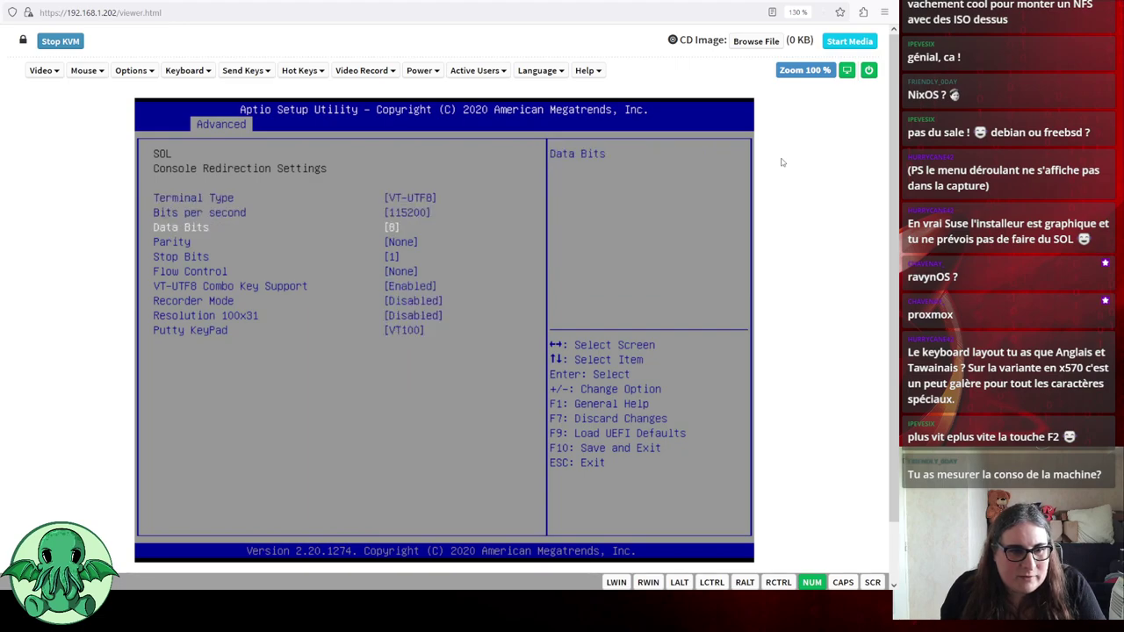
{"action": "key", "text": "Down"}
{"action": "key", "text": "Down"}
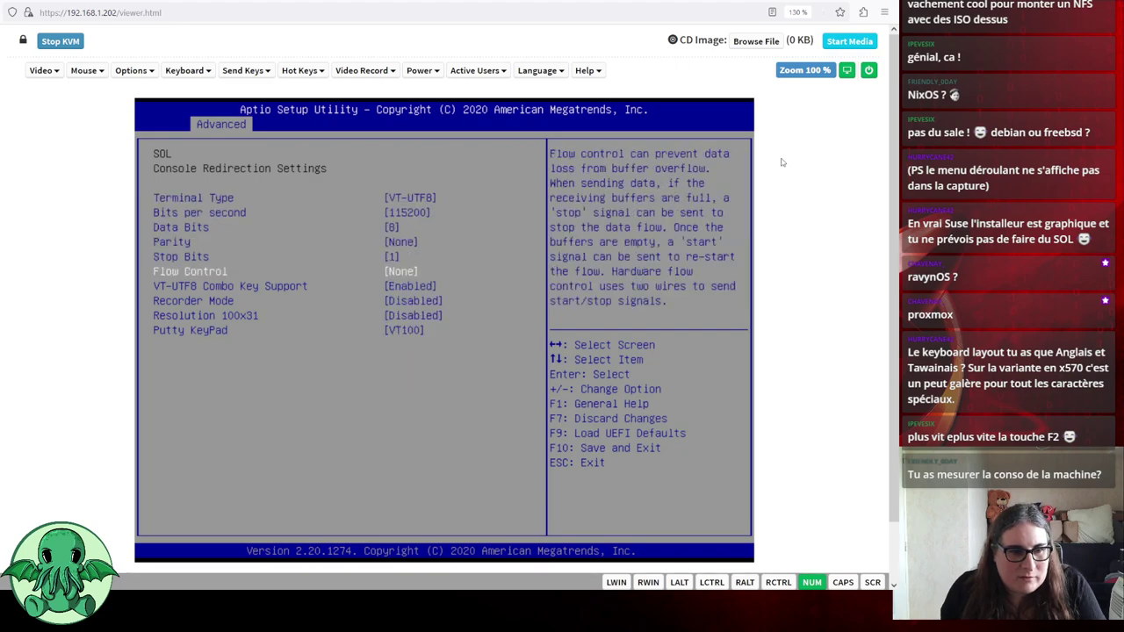
{"action": "key", "text": "Up"}
{"action": "key", "text": "Up"}
{"action": "key", "text": "Up"}
{"action": "key", "text": "Up"}
{"action": "key", "text": "Up"}
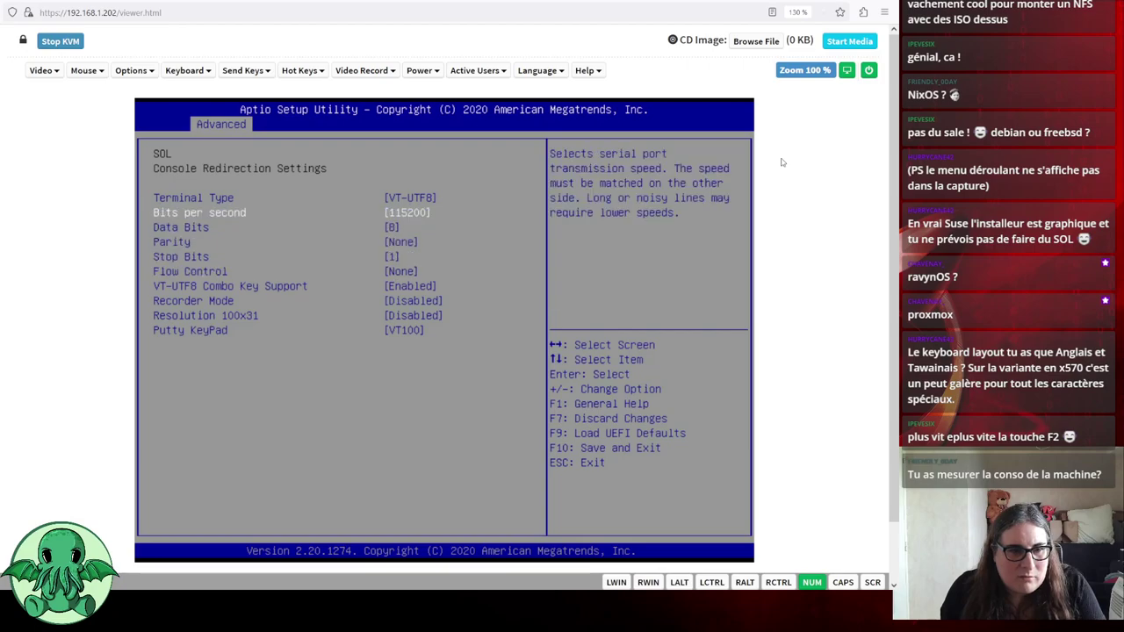
{"action": "key", "text": "Return"}
{"action": "key", "text": "Up"}
{"action": "key", "text": "Return"}
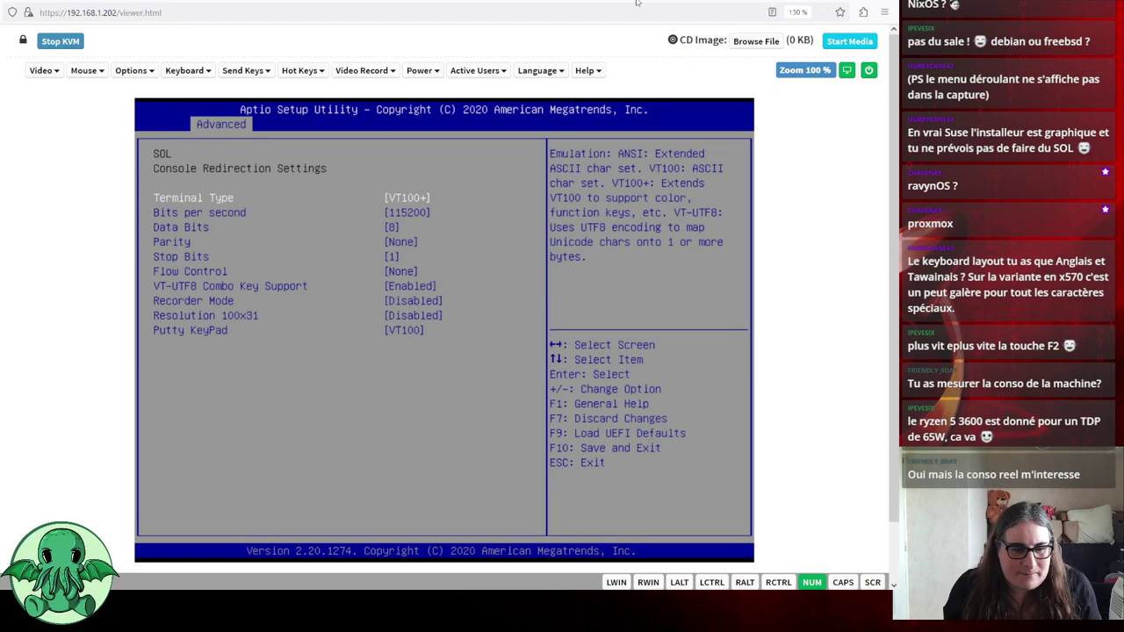
Leave the SOL settings and open the Legacy Console Redirection Settings
{"action": "key", "text": "Escape"}
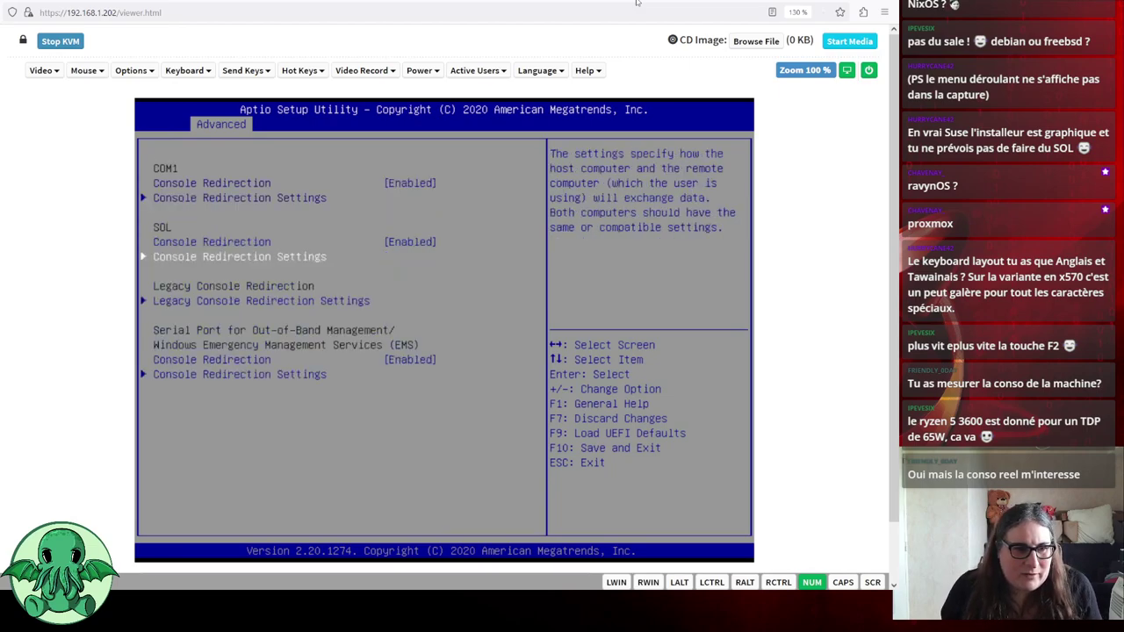
{"action": "key", "text": "Down"}
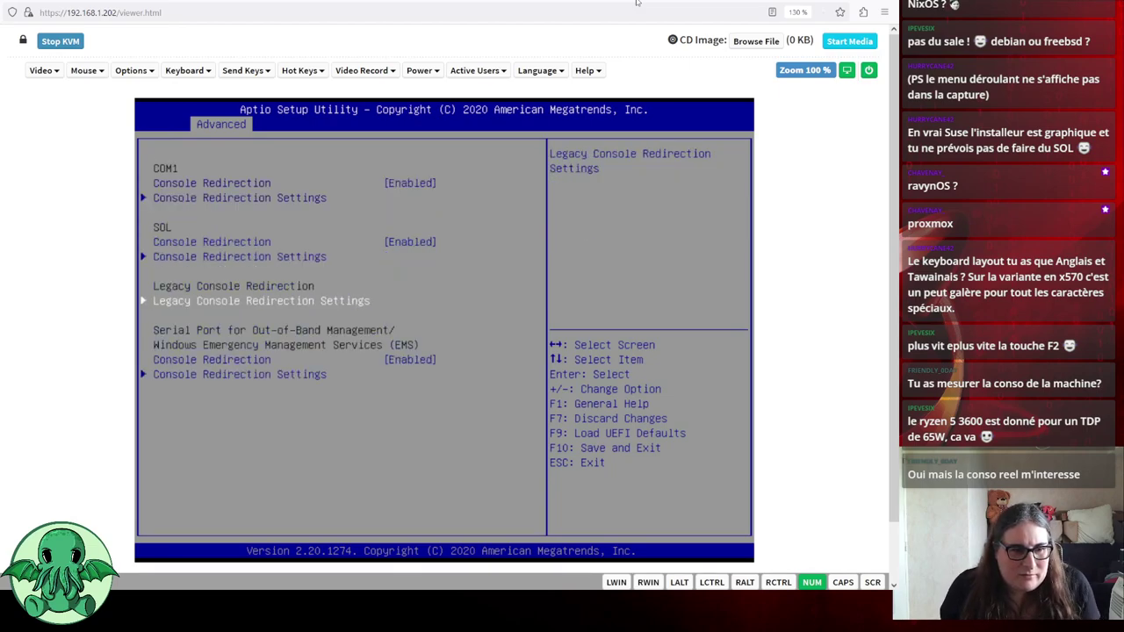
{"action": "key", "text": "Return"}
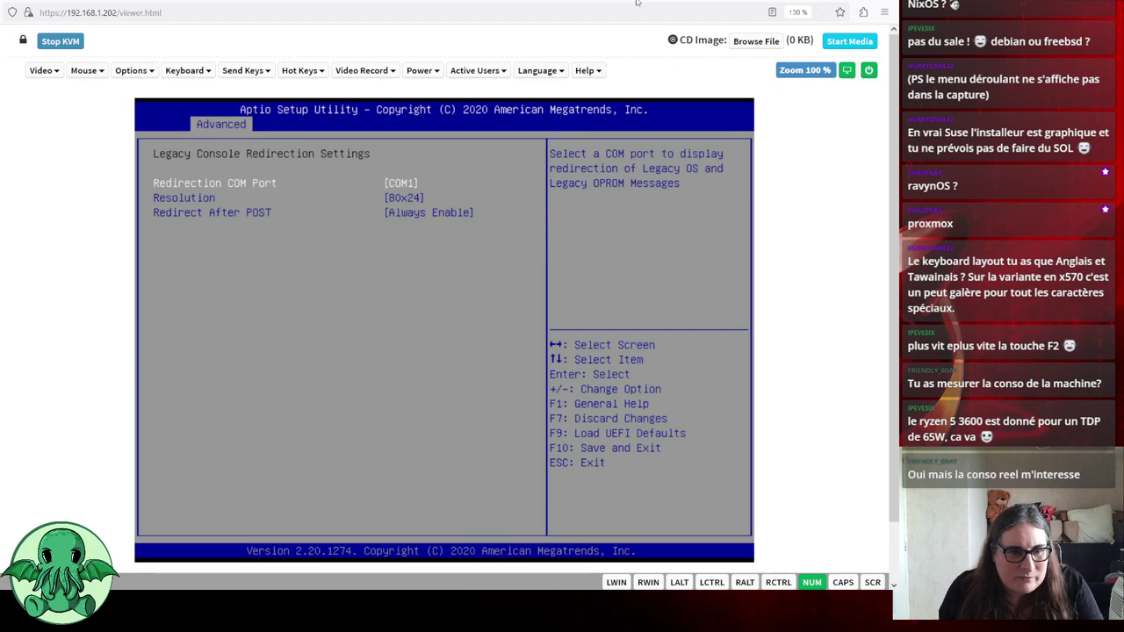
Look through the Legacy Console Redirection Settings down to Redirect After POST and return to the Advanced settings list
{"action": "key", "text": "Down"}
{"action": "key", "text": "Down"}
{"action": "key", "text": "Escape"}
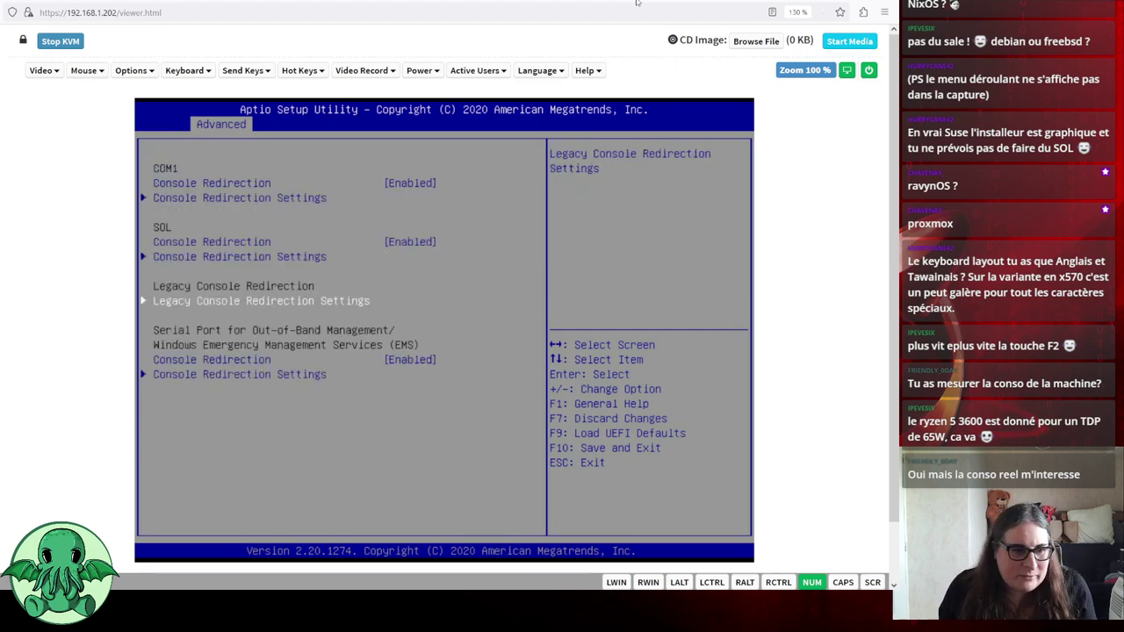
{"action": "key", "text": "Escape"}
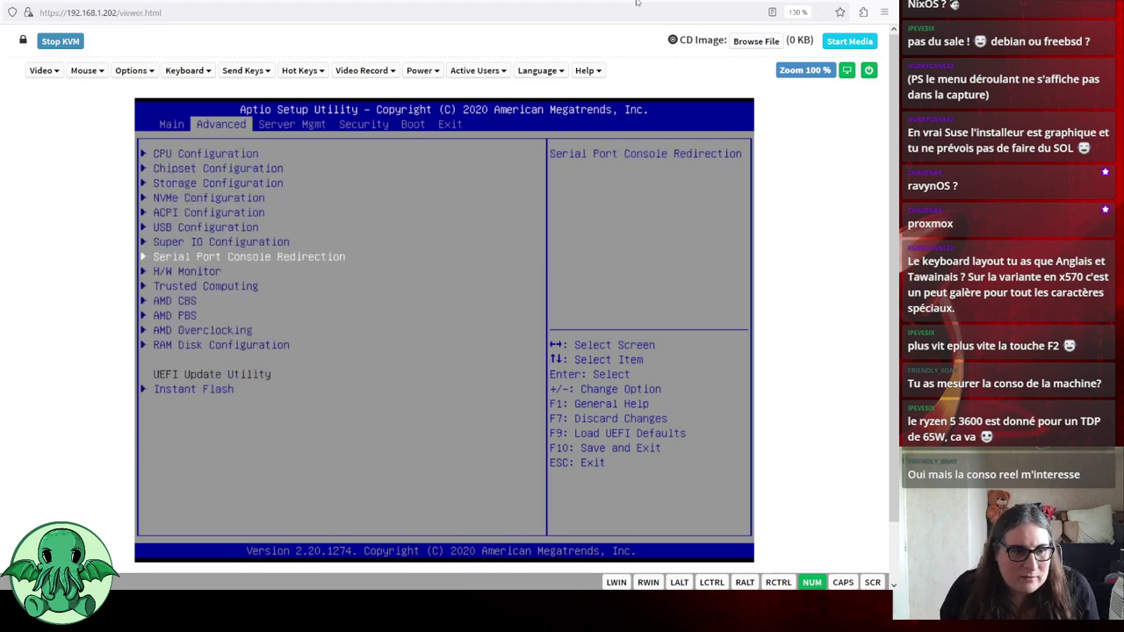
Look through the remaining Advanced entries from H/W Monitor down to RAM Disk Configuration
{"action": "key", "text": "Down"}
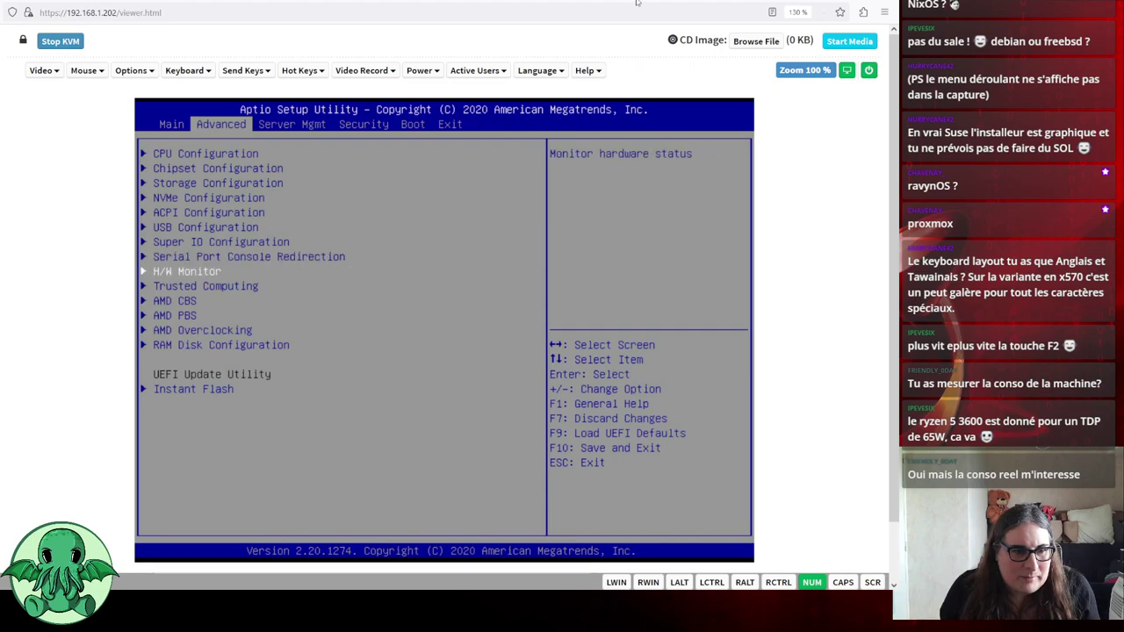
{"action": "key", "text": "Down"}
{"action": "key", "text": "Down"}
{"action": "key", "text": "Down"}
{"action": "key", "text": "Down"}
{"action": "key", "text": "Down"}
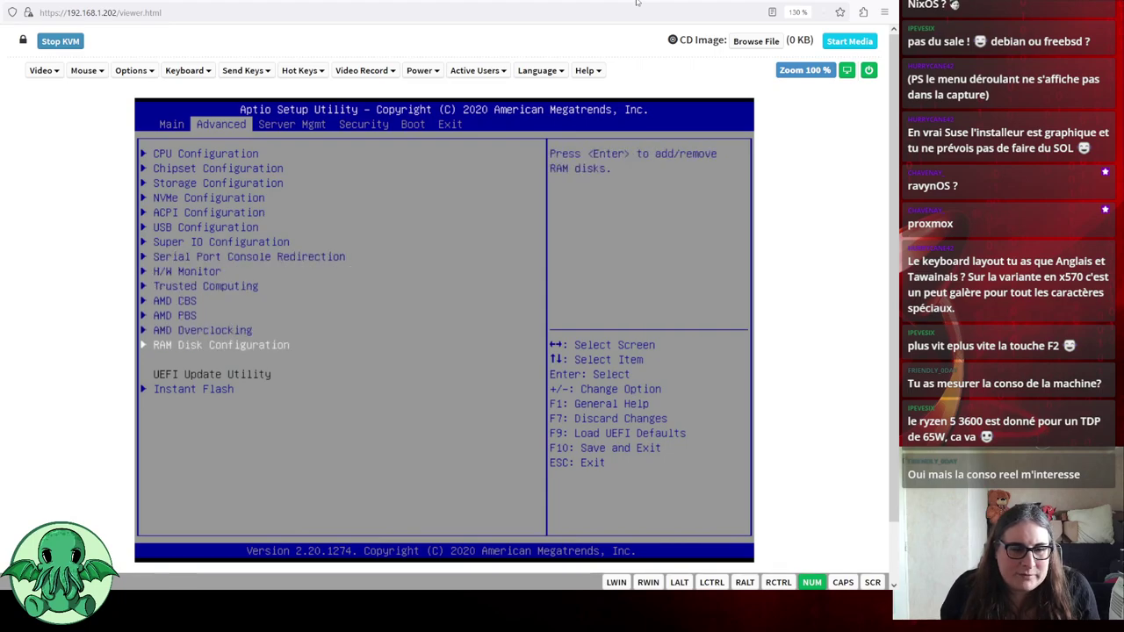
Look through the Server Mgmt settings from Wait For BMC down to BMC Network Configuration
{"action": "key", "text": "Right"}
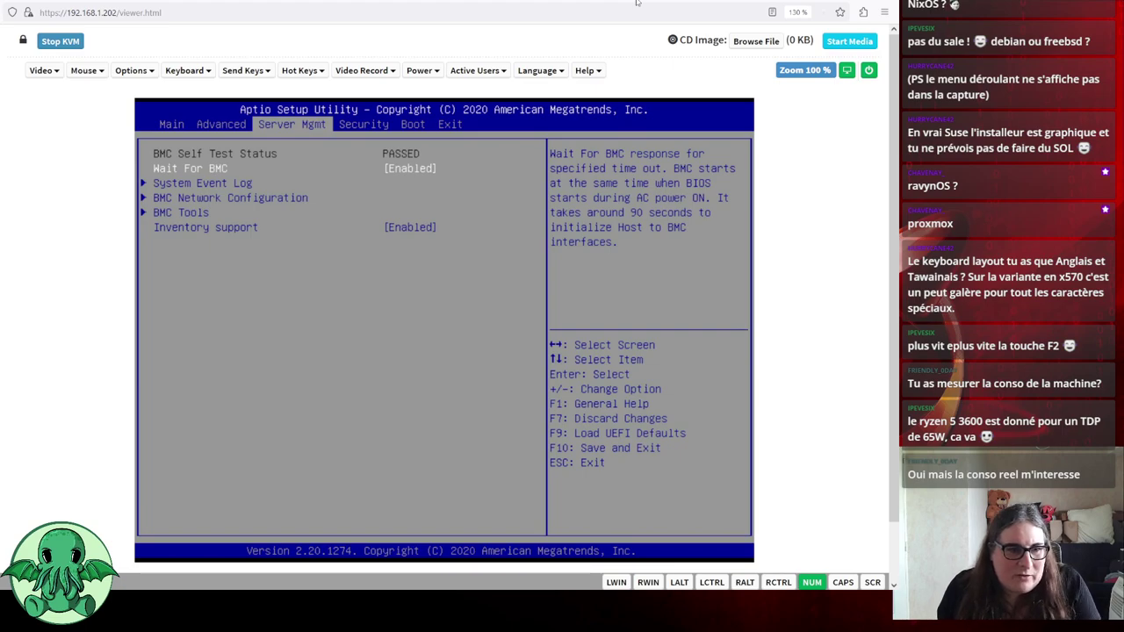
{"action": "key", "text": "Up"}
{"action": "key", "text": "Down"}
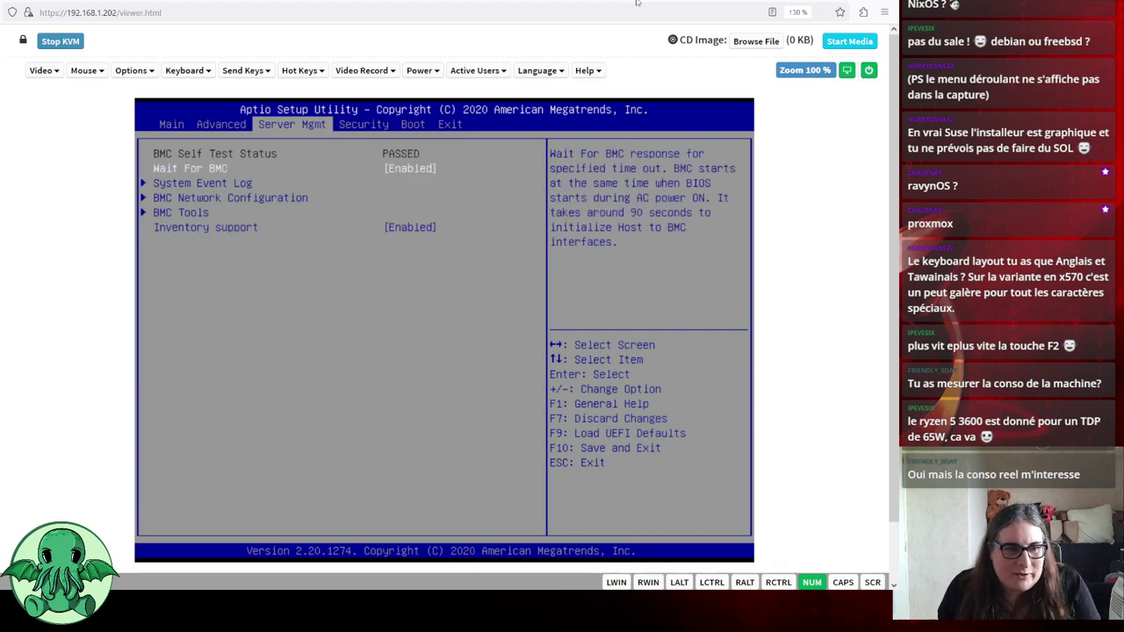
{"action": "key", "text": "Down"}
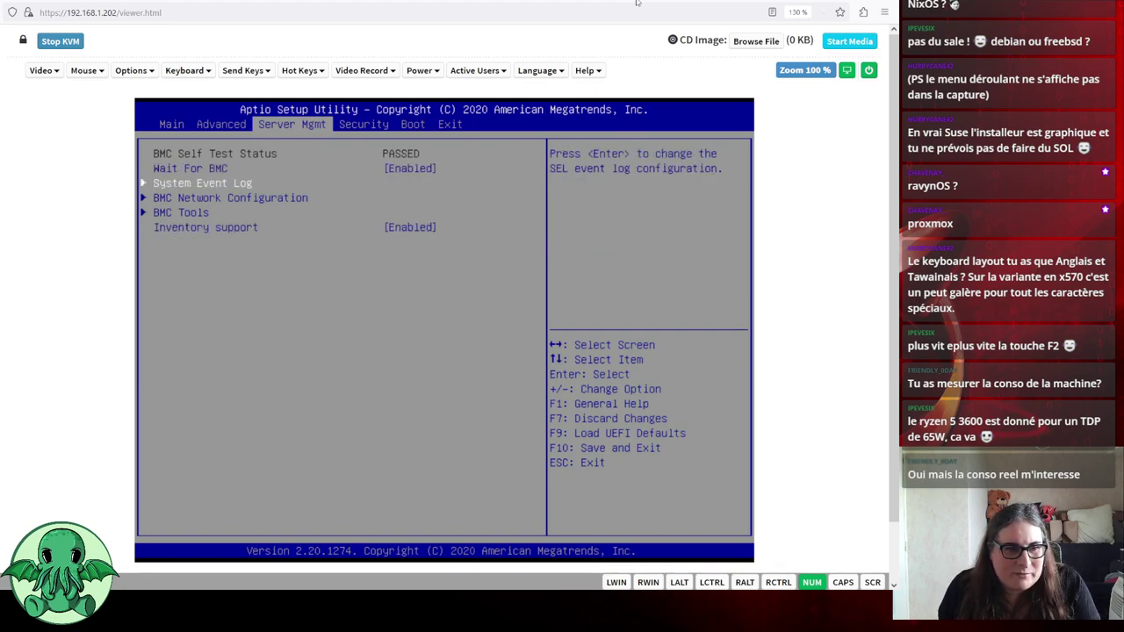
{"action": "key", "text": "Down"}
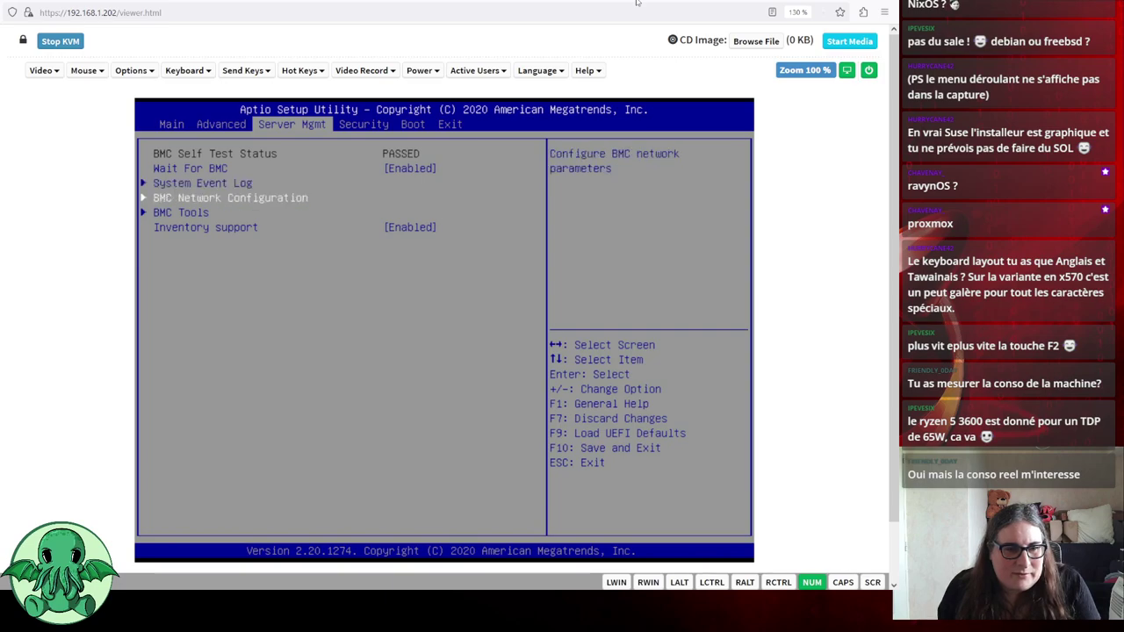
Open BMC Network Configuration, examine the out-of-band access and manual IPMI LAN options, and leave without changes
{"action": "key", "text": "Return"}
{"action": "key", "text": "Down"}
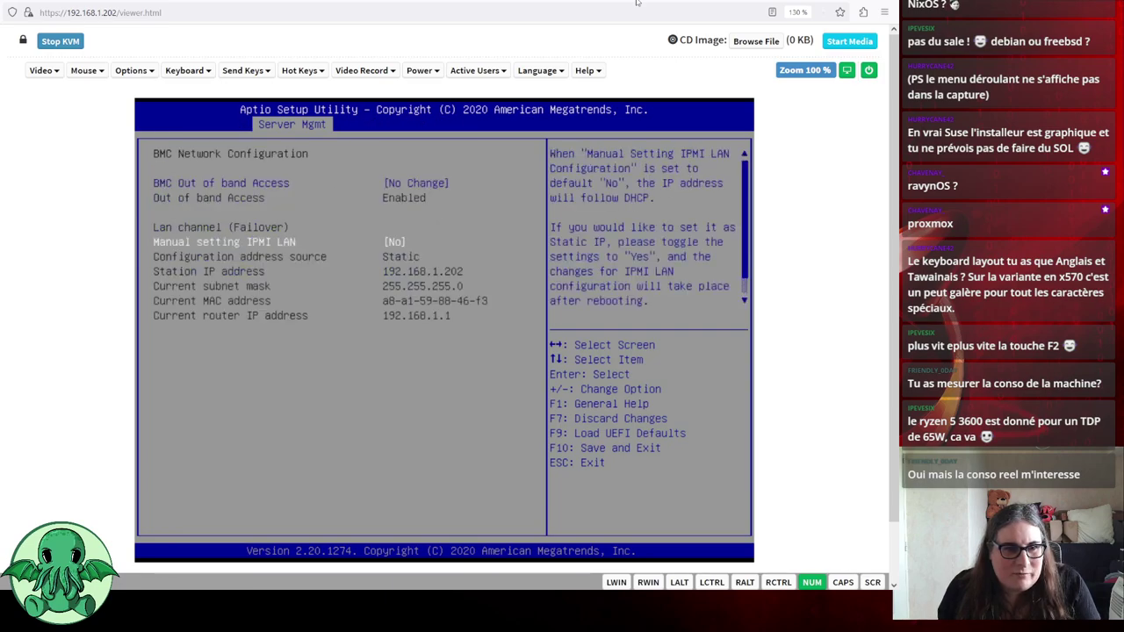
{"action": "key", "text": "Up"}
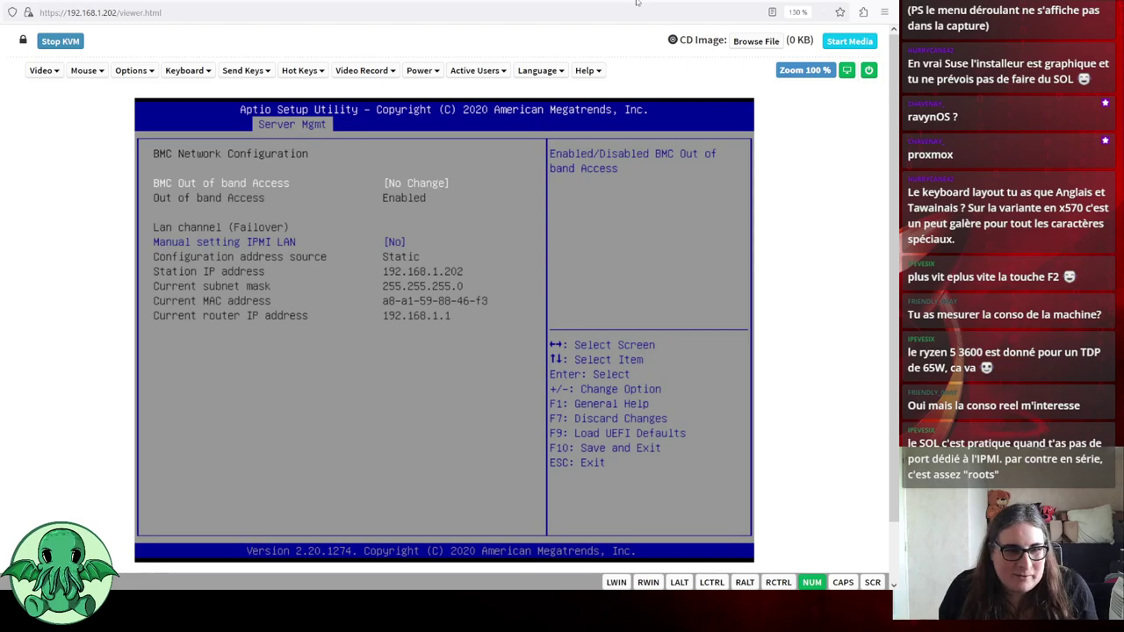
{"action": "key", "text": "Down"}
{"action": "key", "text": "Up"}
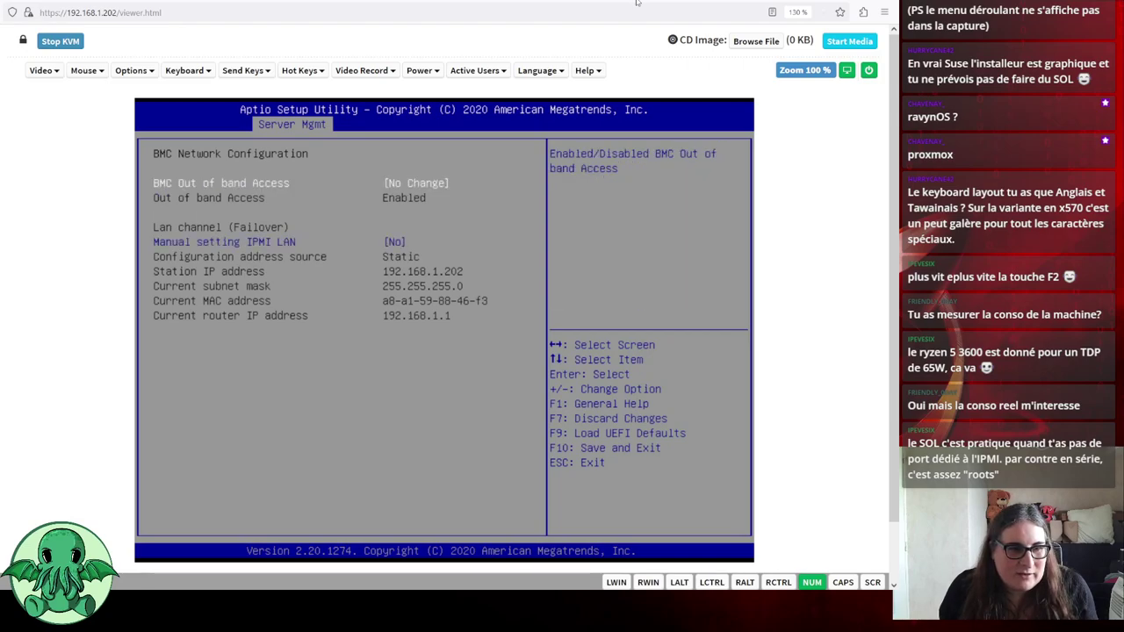
{"action": "key", "text": "Down"}
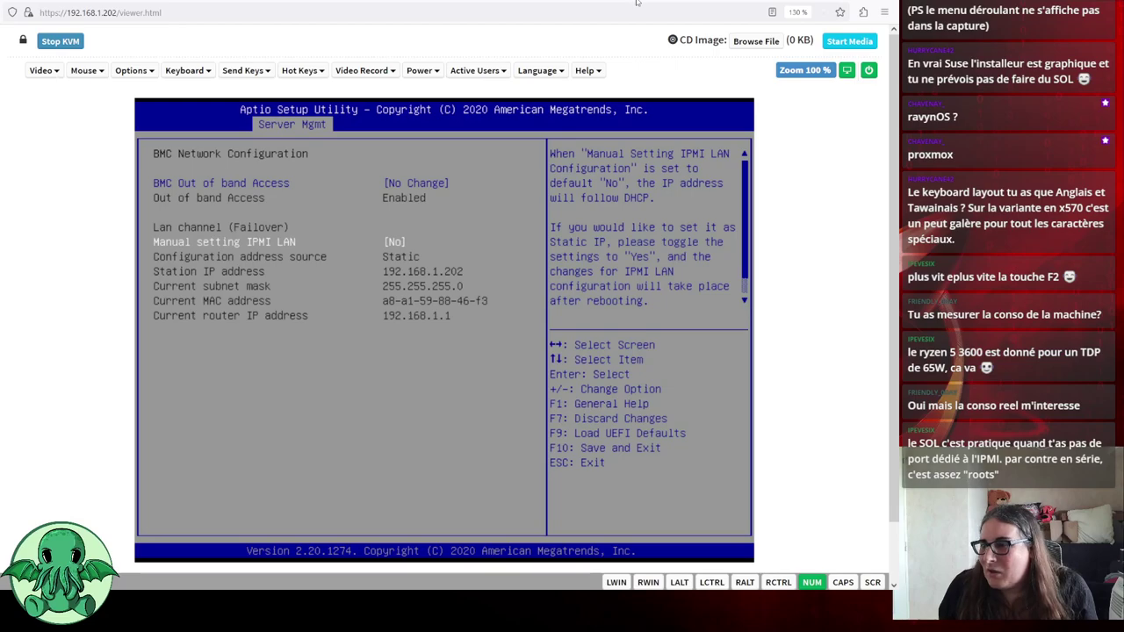
{"action": "key", "text": "Escape"}
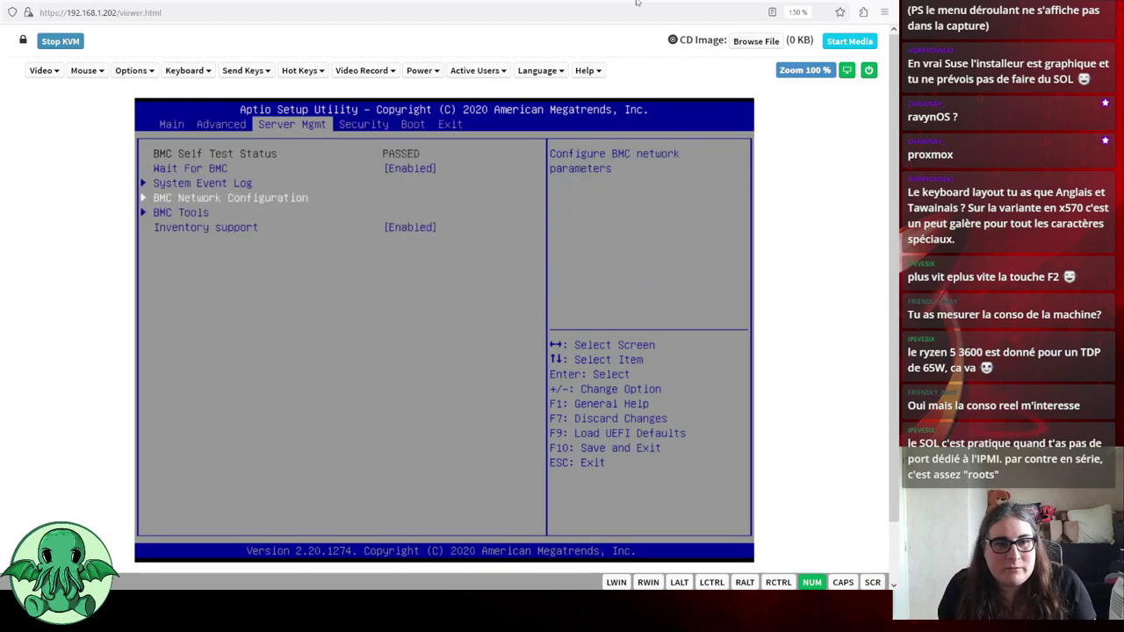
Look over the Security settings and the first Boot Option Priorities
{"action": "key", "text": "Right"}
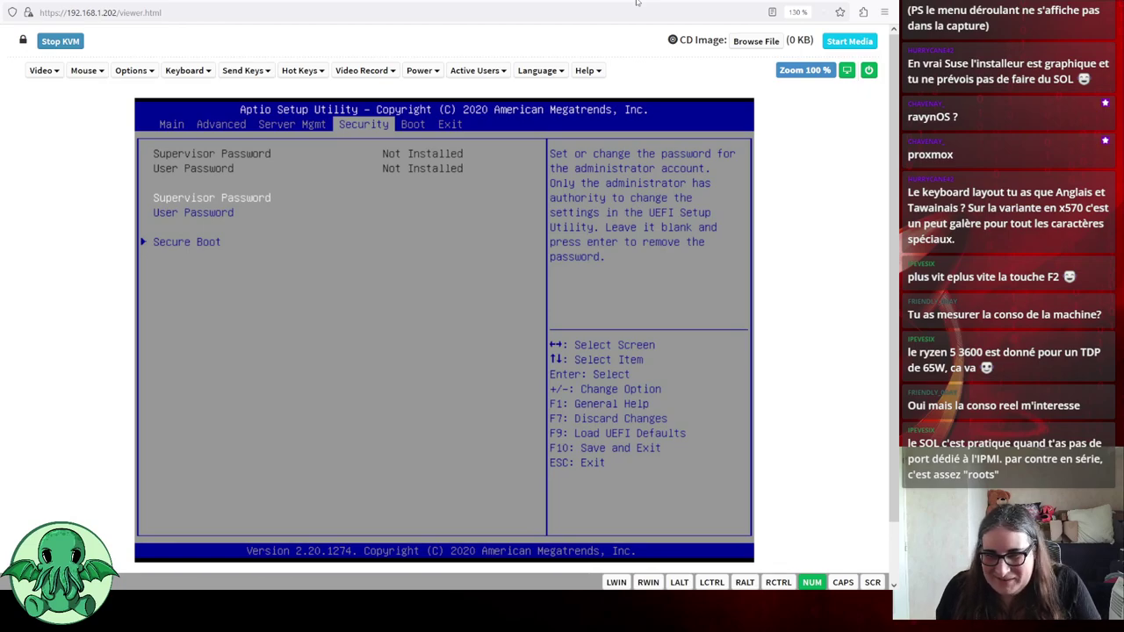
{"action": "key", "text": "Right"}
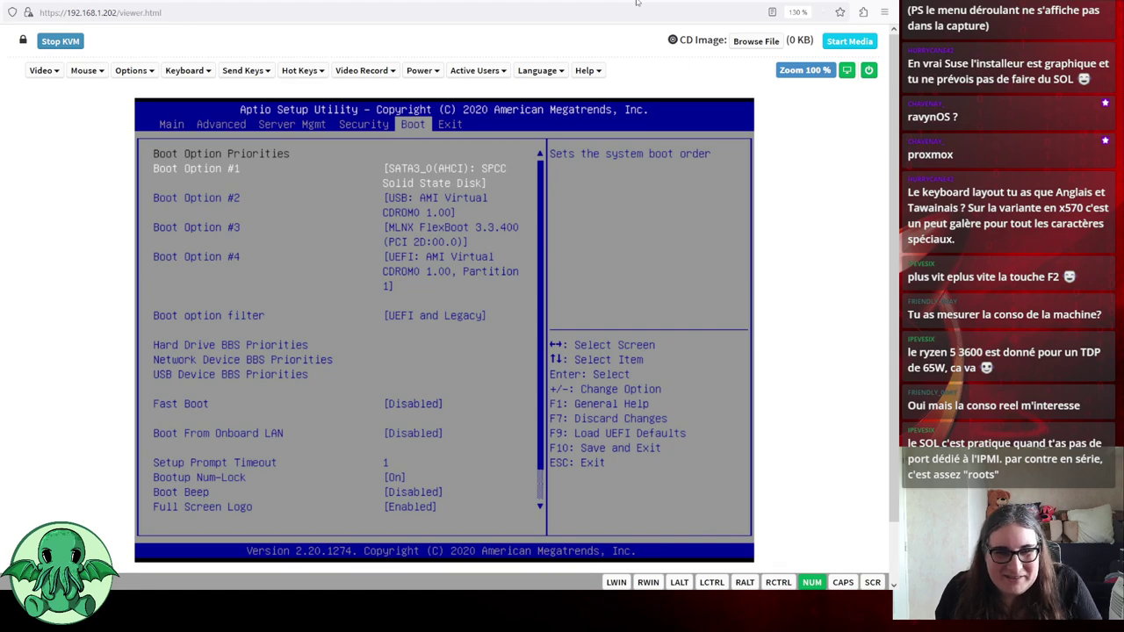
{"action": "key", "text": "Down"}
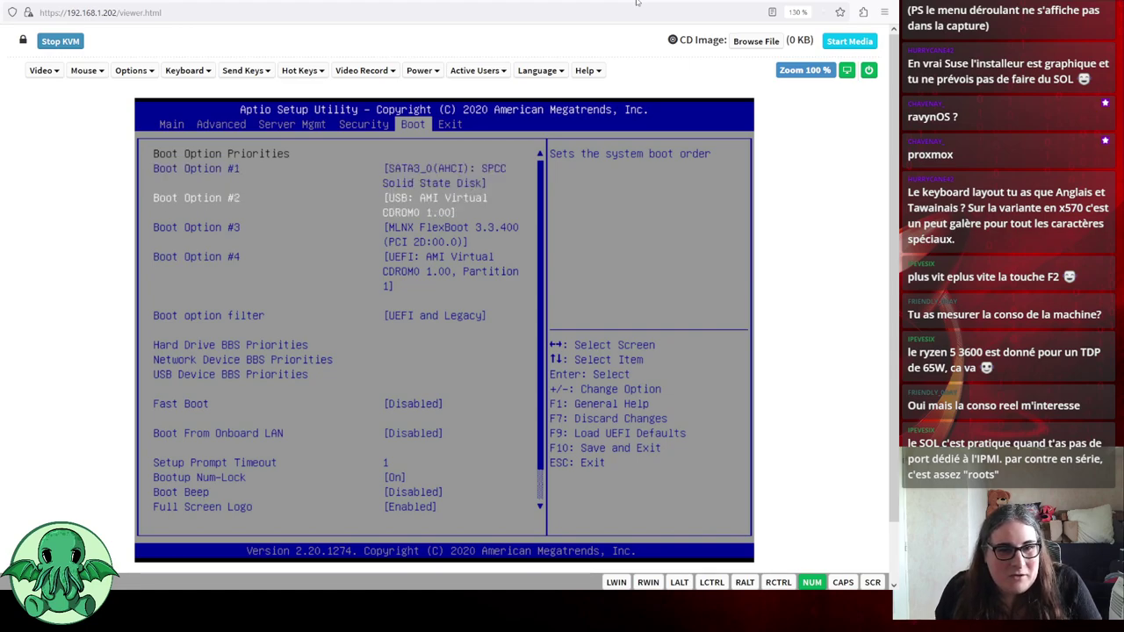
{"action": "key", "text": "Up"}
Examine the devices available for Boot Option #1 and close the list without changing it
{"action": "key", "text": "Return"}
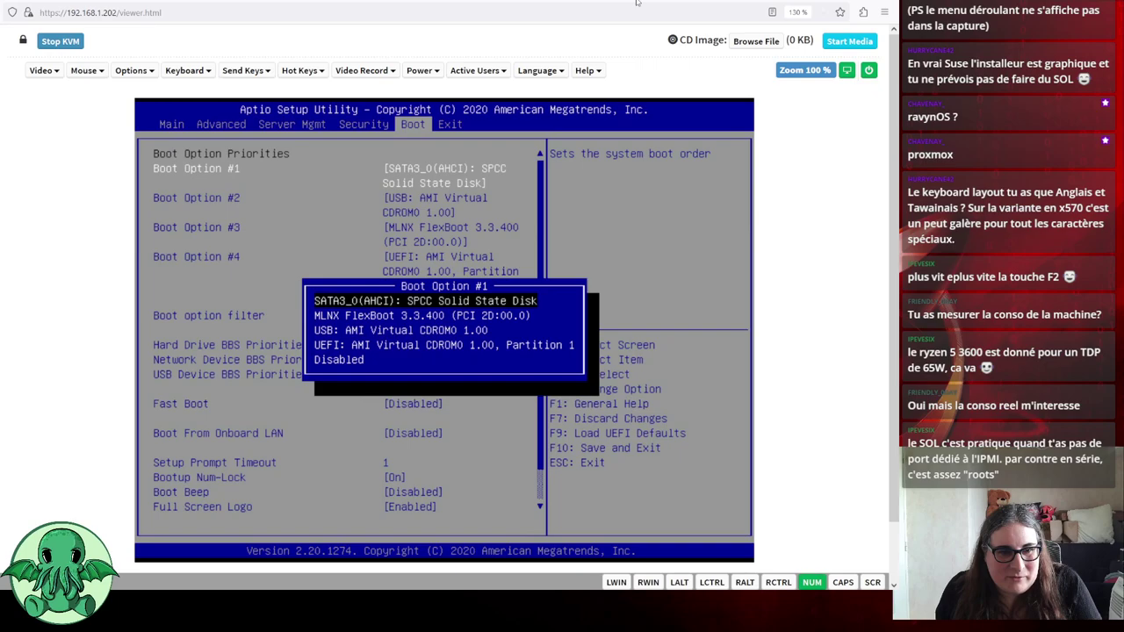
{"action": "key", "text": "Down"}
{"action": "key", "text": "Down"}
{"action": "key", "text": "Down"}
{"action": "key", "text": "Up"}
{"action": "key", "text": "Up"}
{"action": "key", "text": "Up"}
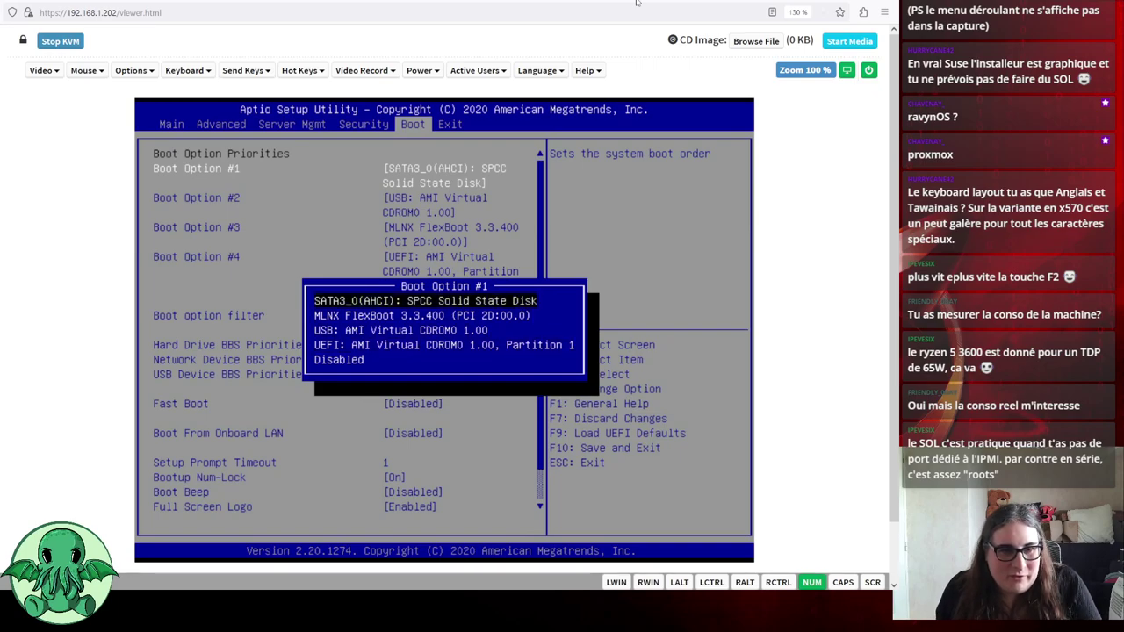
{"action": "key", "text": "Down"}
{"action": "key", "text": "Down"}
{"action": "key", "text": "Escape"}
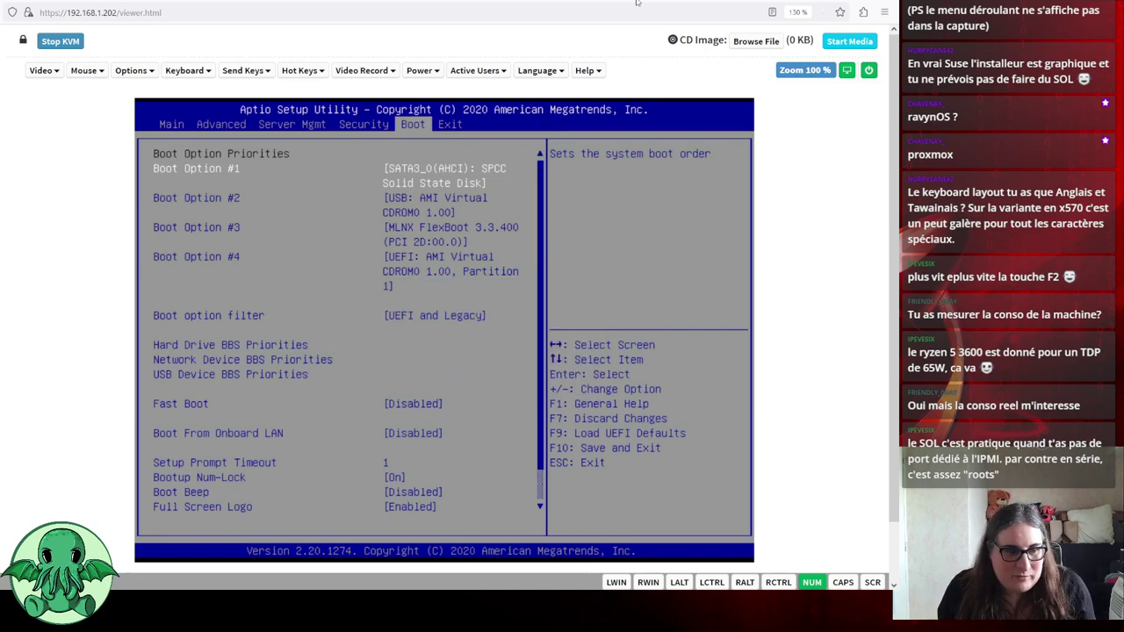
Look through the other boot settings, past the Boot option filter, down to Network Device BBS Priorities
{"action": "key", "text": "Down"}
{"action": "key", "text": "Down"}
{"action": "key", "text": "Down"}
{"action": "key", "text": "Down"}
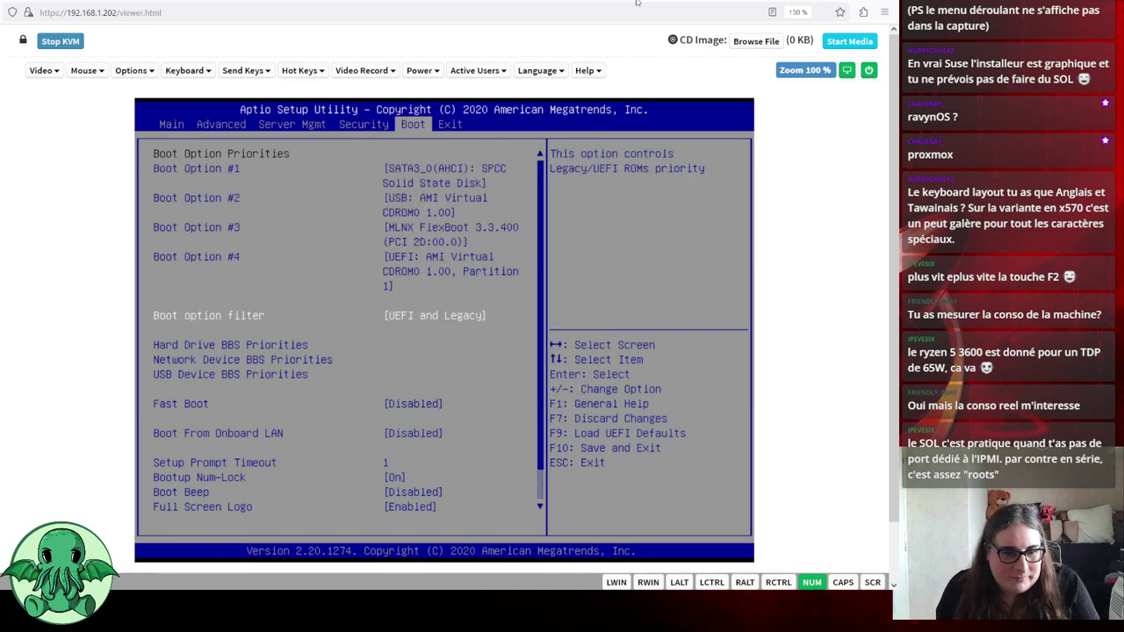
{"action": "key", "text": "Down"}
{"action": "key", "text": "Down"}
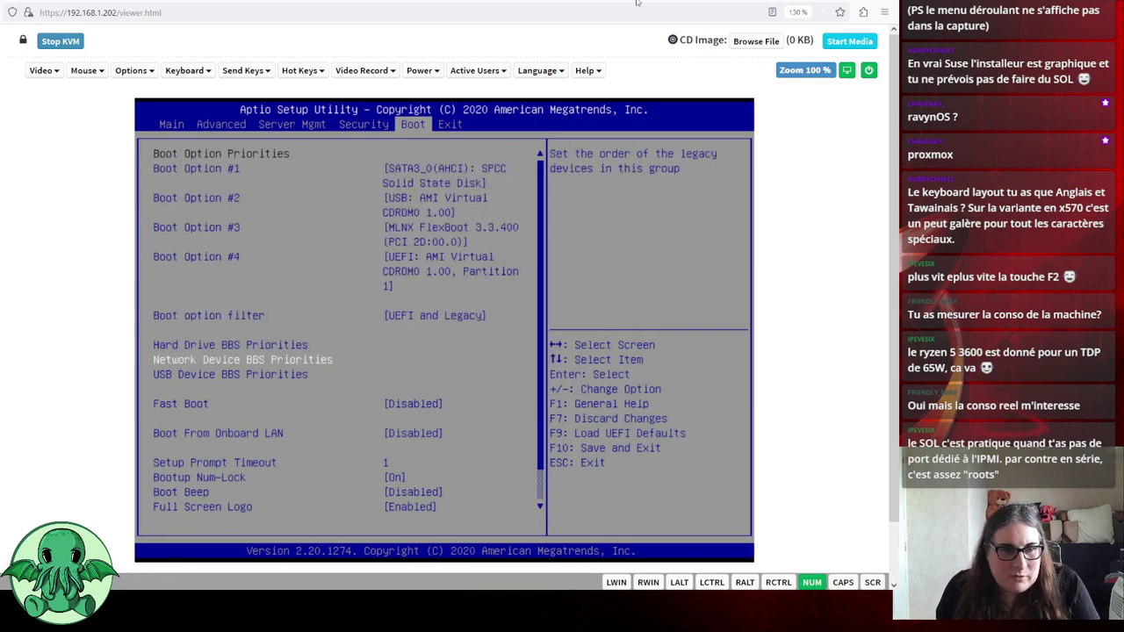
Return to the Advanced settings and open NVMe Configuration to check the installed NVMe drives
{"action": "key", "text": "Left"}
{"action": "key", "text": "Left"}
{"action": "key", "text": "Left"}
{"action": "key", "text": "Up"}
{"action": "key", "text": "Up"}
{"action": "key", "text": "Up"}
{"action": "key", "text": "Up"}
{"action": "key", "text": "Up"}
{"action": "key", "text": "Up"}
{"action": "key", "text": "Up"}
{"action": "key", "text": "Up"}
{"action": "key", "text": "Up"}
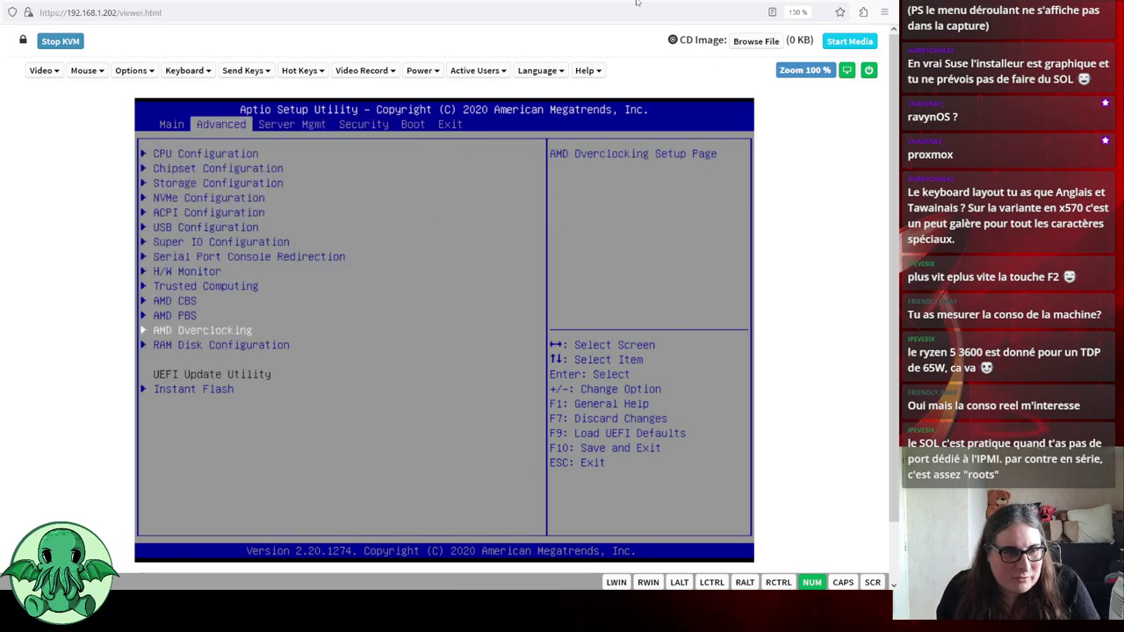
{"action": "key", "text": "Up"}
{"action": "key", "text": "Up"}
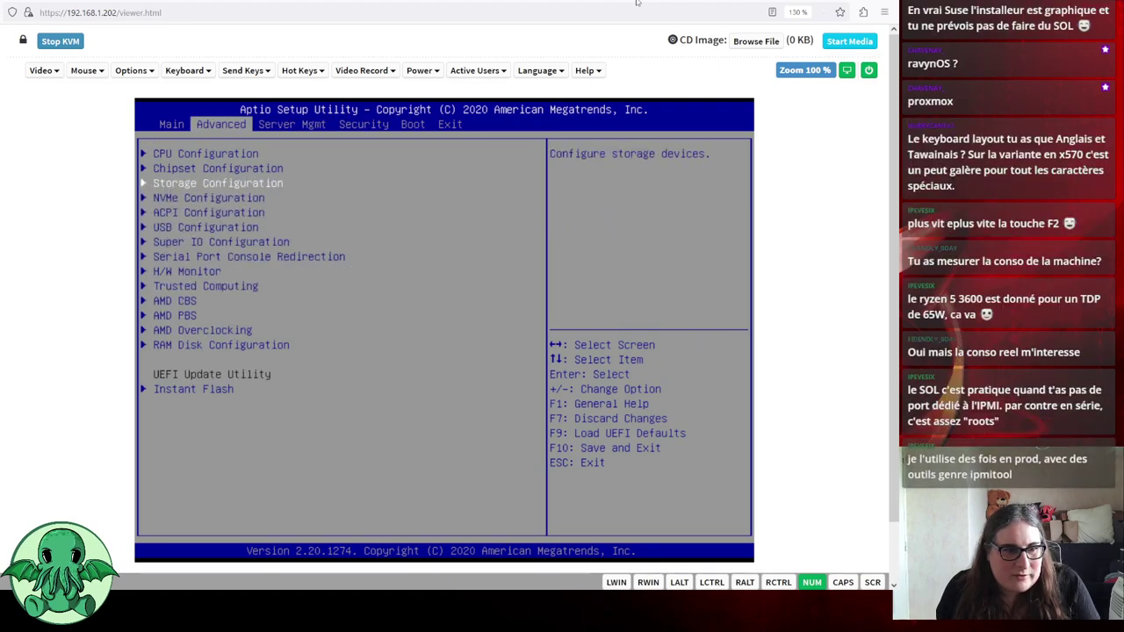
{"action": "key", "text": "Down"}
{"action": "key", "text": "Return"}
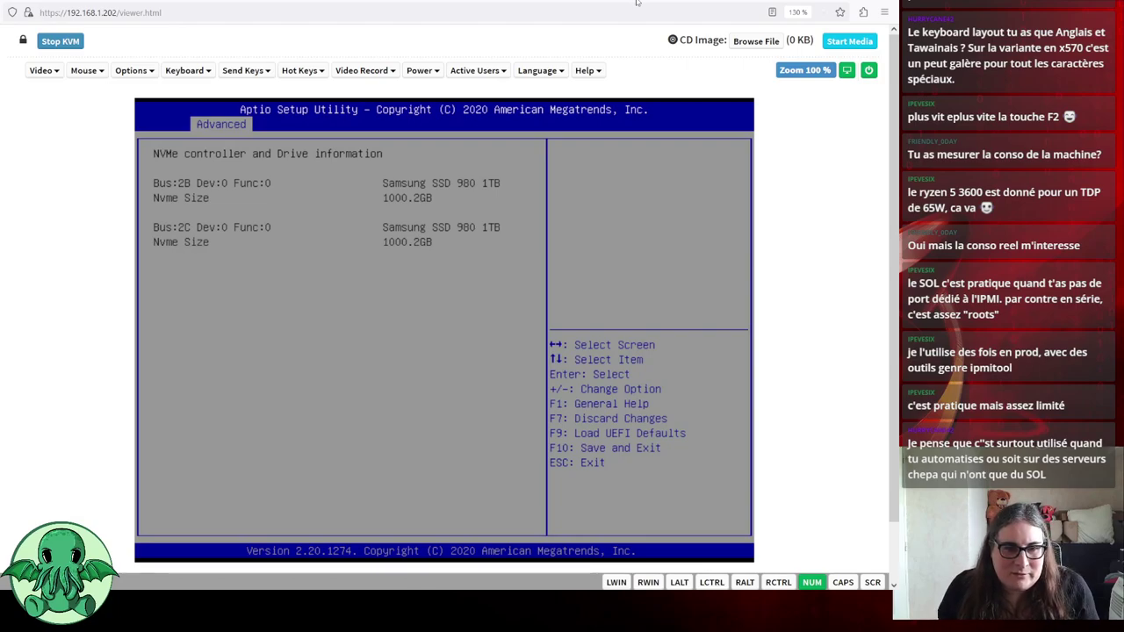
Leave the NVMe information and look through Storage Configuration down to the SATA3_0 drive entry
{"action": "key", "text": "Escape"}
{"action": "key", "text": "Up"}
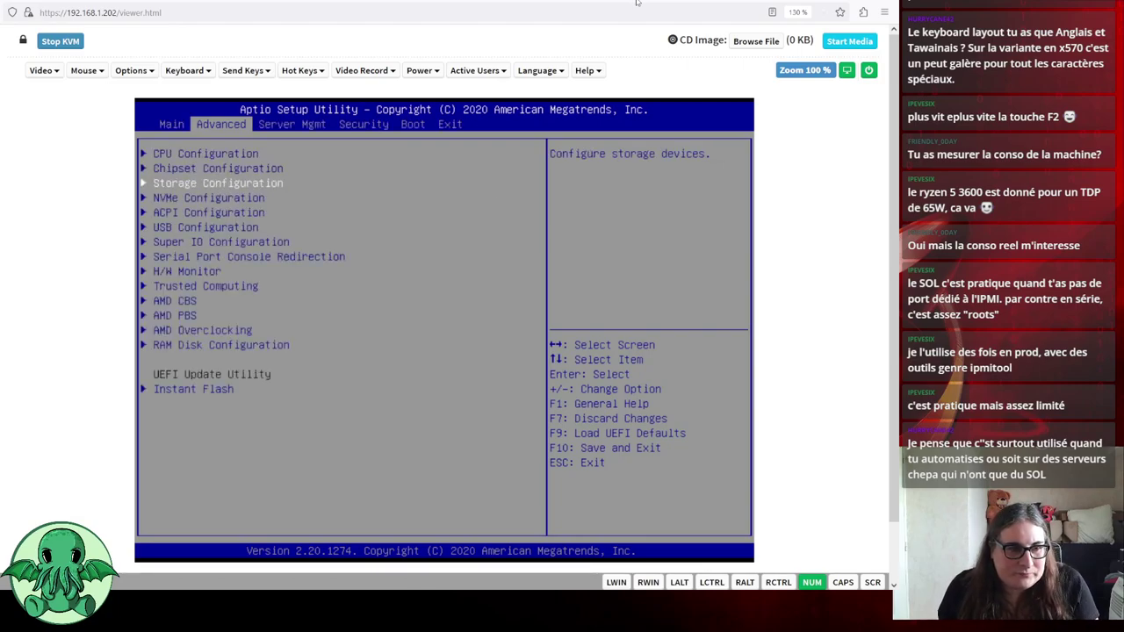
{"action": "key", "text": "Return"}
{"action": "key", "text": "Down"}
{"action": "key", "text": "Down"}
{"action": "key", "text": "Down"}
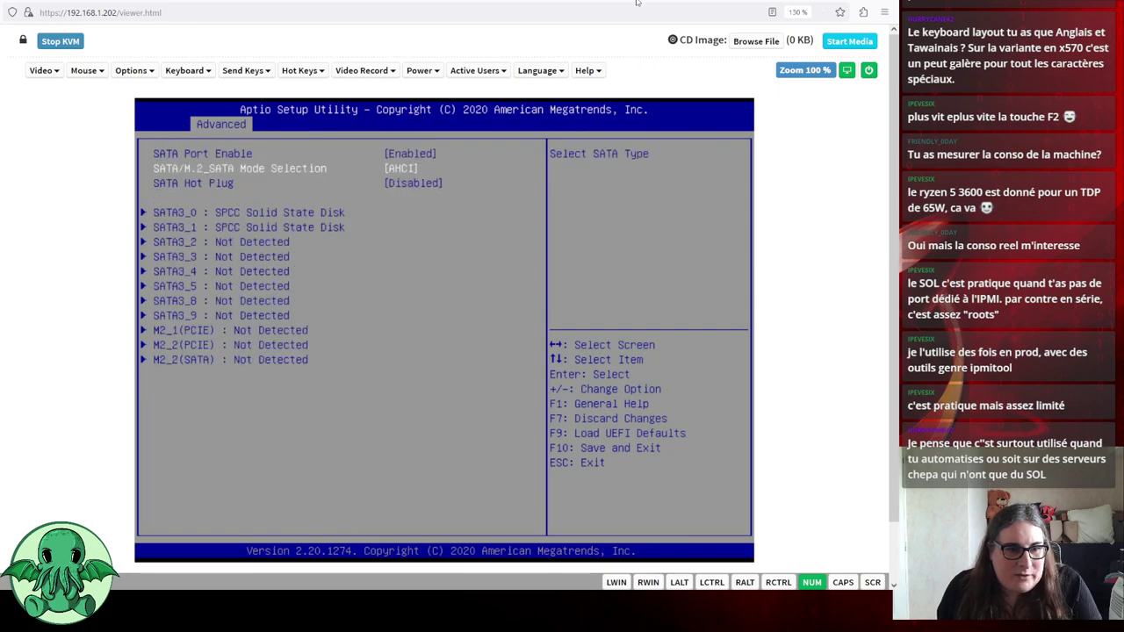
Examine the drive details of the SPCC Solid State Disk on SATA3_0 and return to the port list
{"action": "key", "text": "Return"}
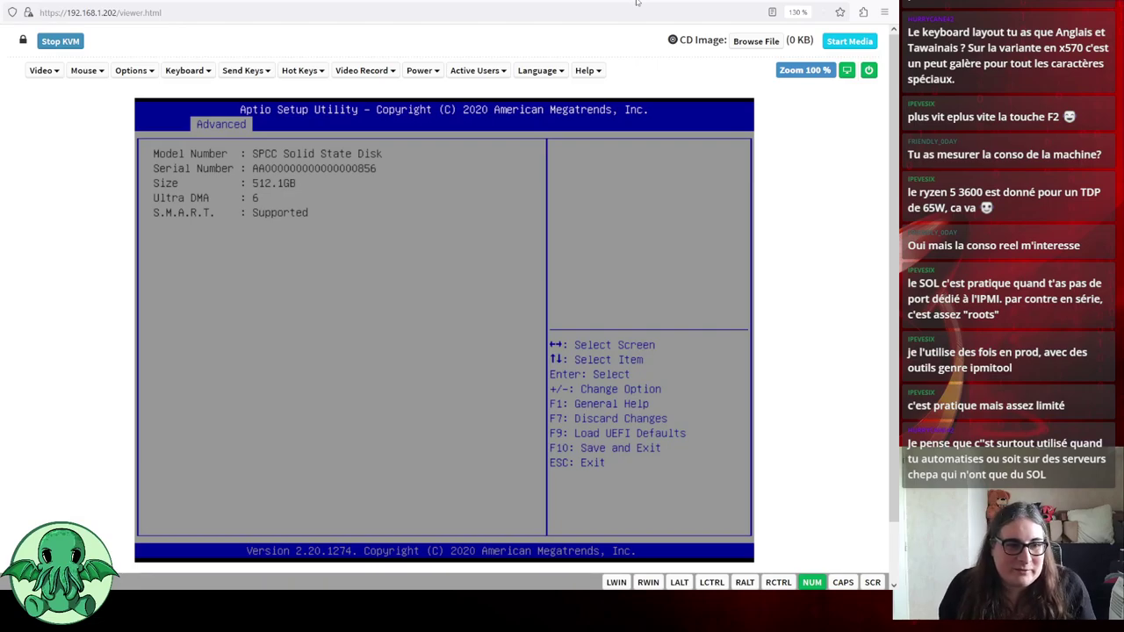
{"action": "key", "text": "Escape"}
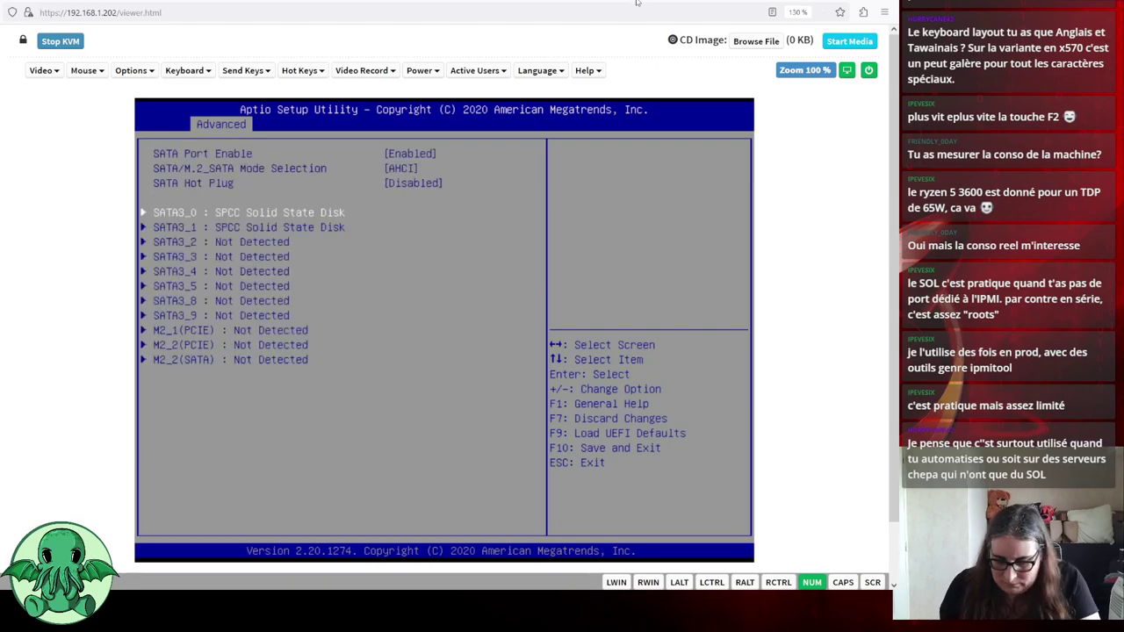
{"action": "key", "text": "Return"}
{"action": "key", "text": "Escape"}
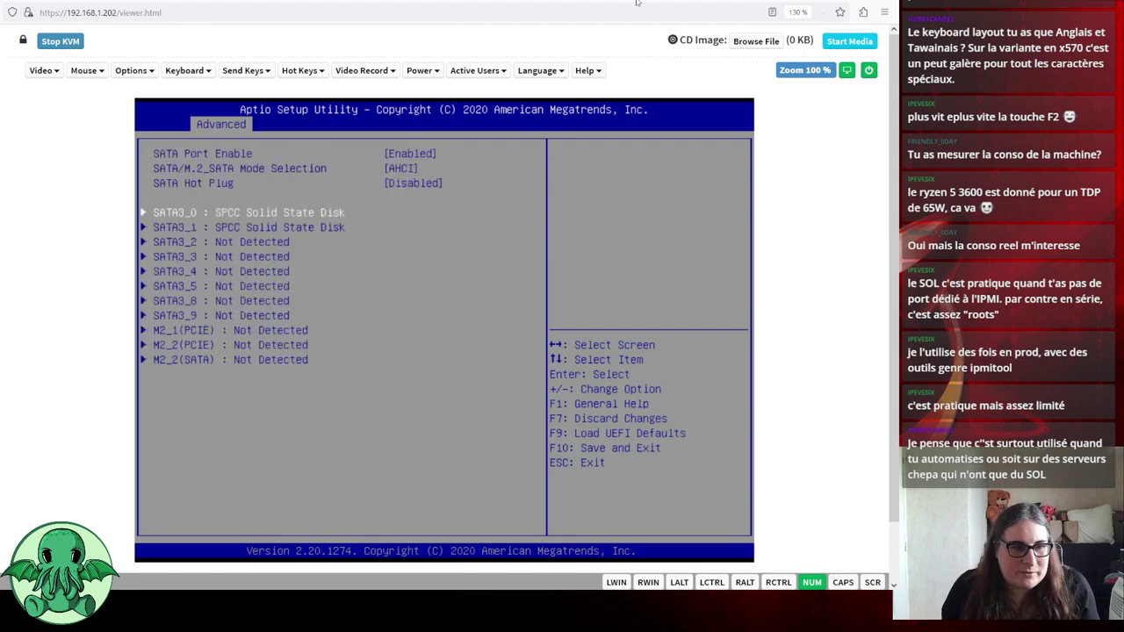
Check the detection status of the remaining SATA ports and the M.2 slots in the storage list
{"action": "key", "text": "Down"}
{"action": "key", "text": "Down"}
{"action": "key", "text": "Down"}
{"action": "key", "text": "Down"}
{"action": "key", "text": "Down"}
{"action": "key", "text": "Down"}
{"action": "key", "text": "Down"}
{"action": "key", "text": "Down"}
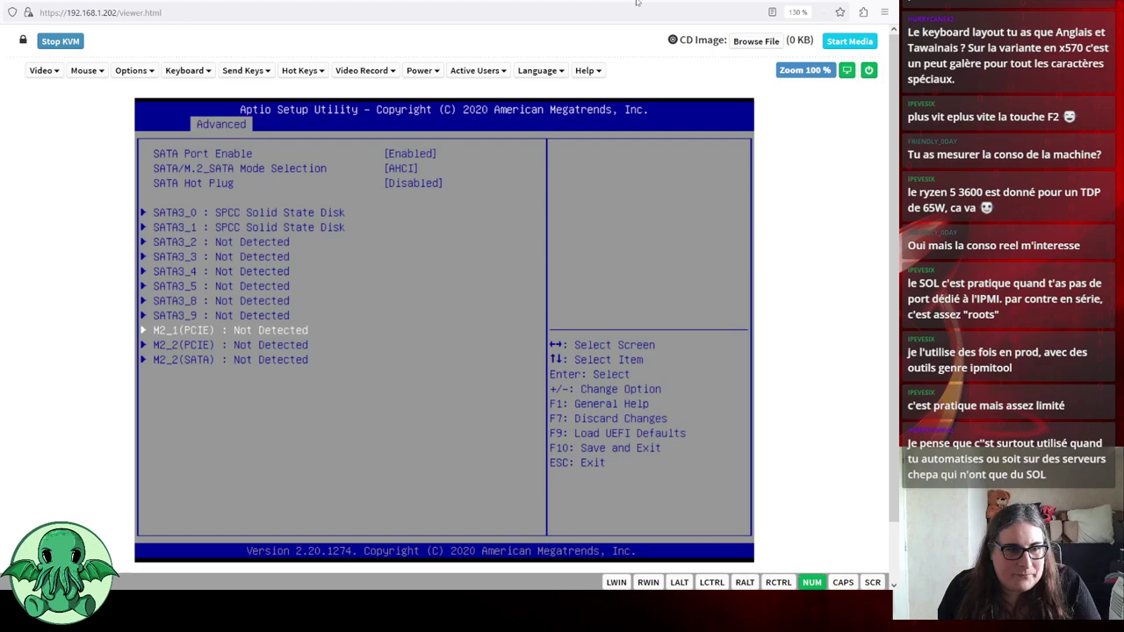
{"action": "key", "text": "Down"}
{"action": "key", "text": "Up"}
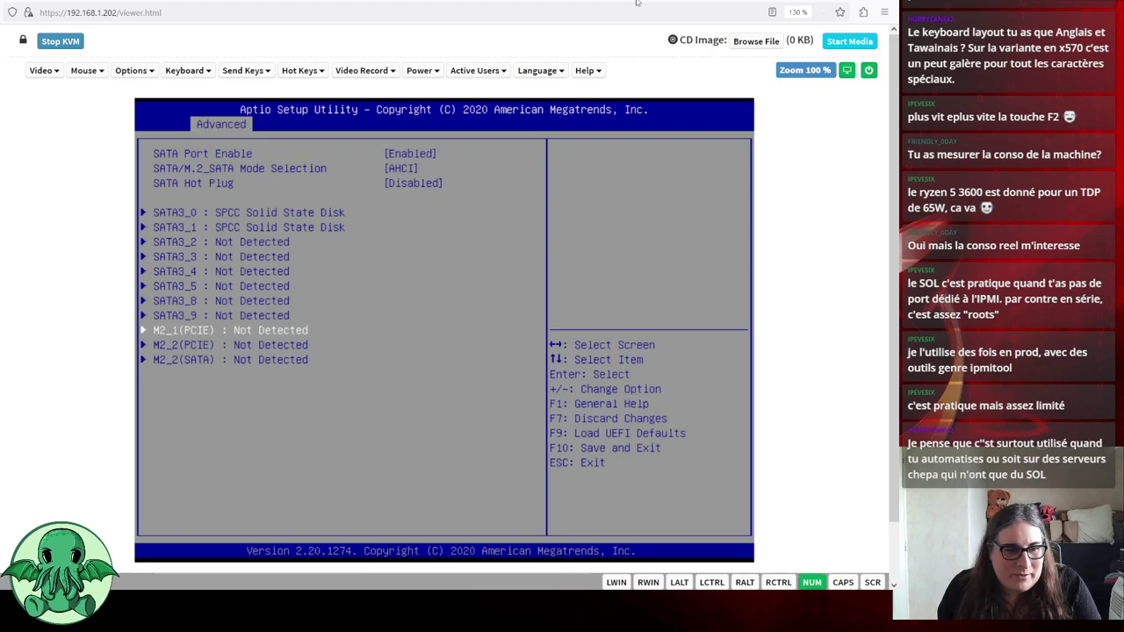
{"action": "key", "text": "Down"}
{"action": "key", "text": "Up"}
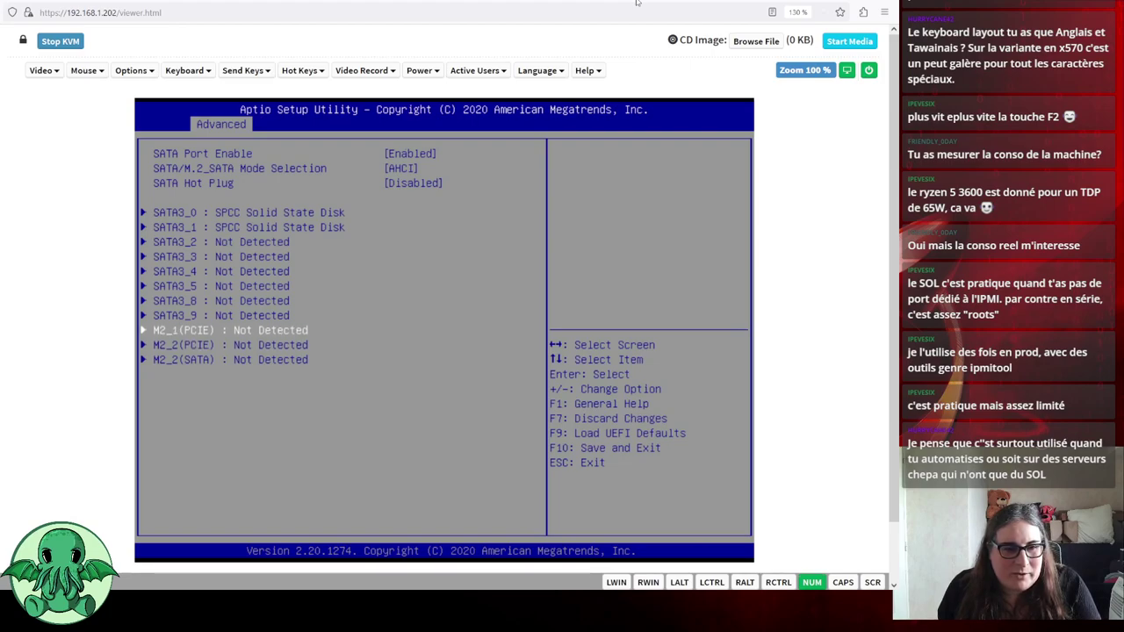
{"action": "key", "text": "Up"}
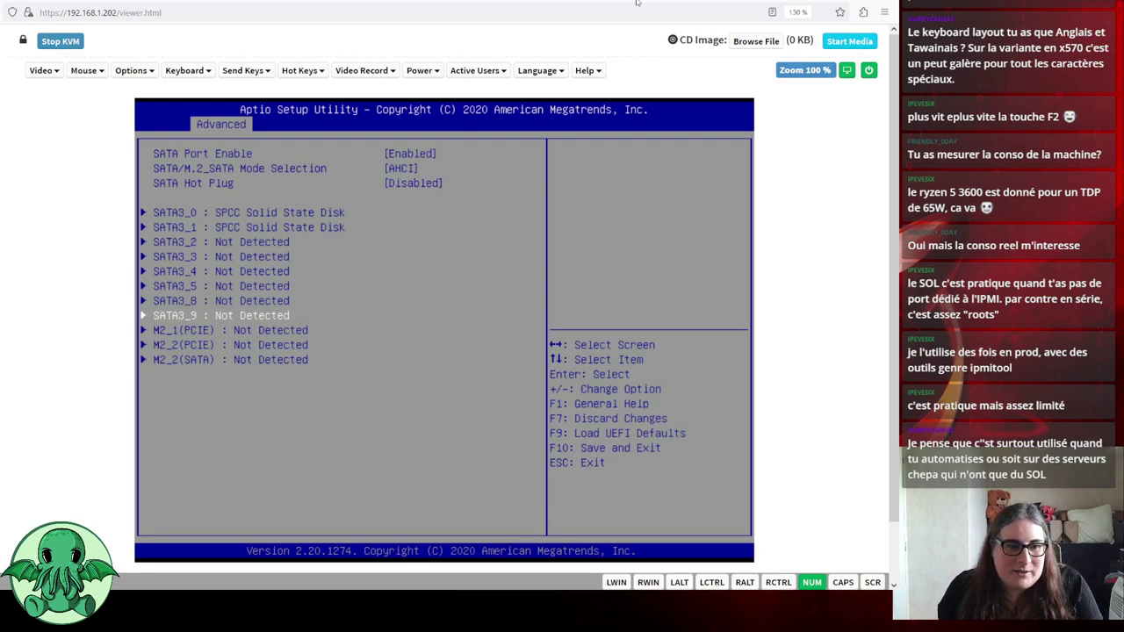
Leave the storage settings and open Chipset Configuration
{"action": "key", "text": "Escape"}
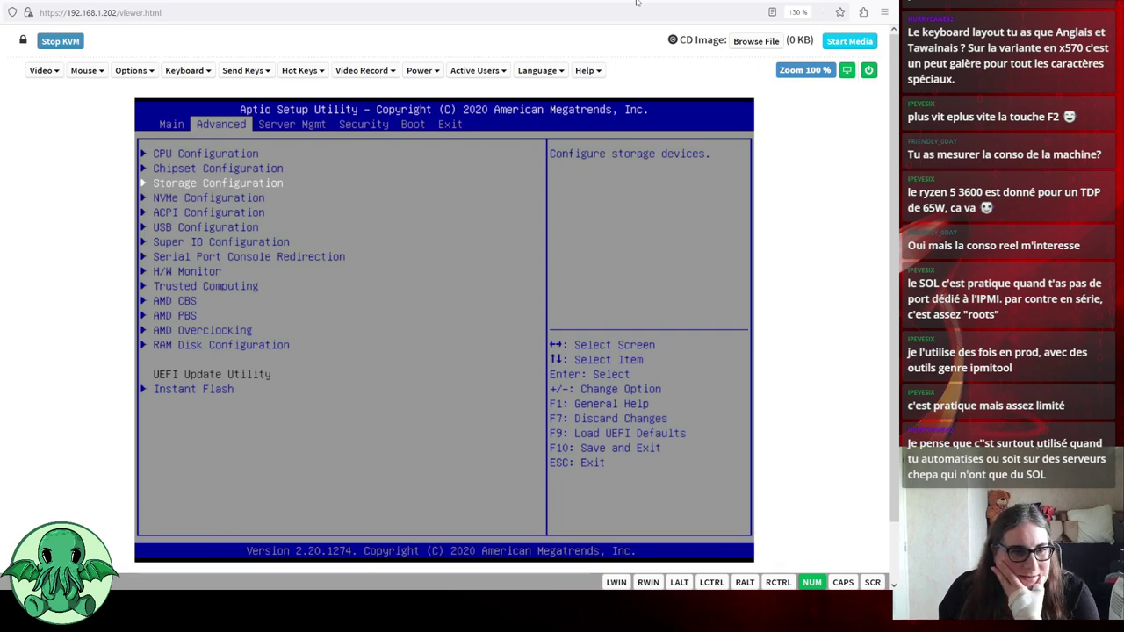
{"action": "key", "text": "Up"}
{"action": "key", "text": "Return"}
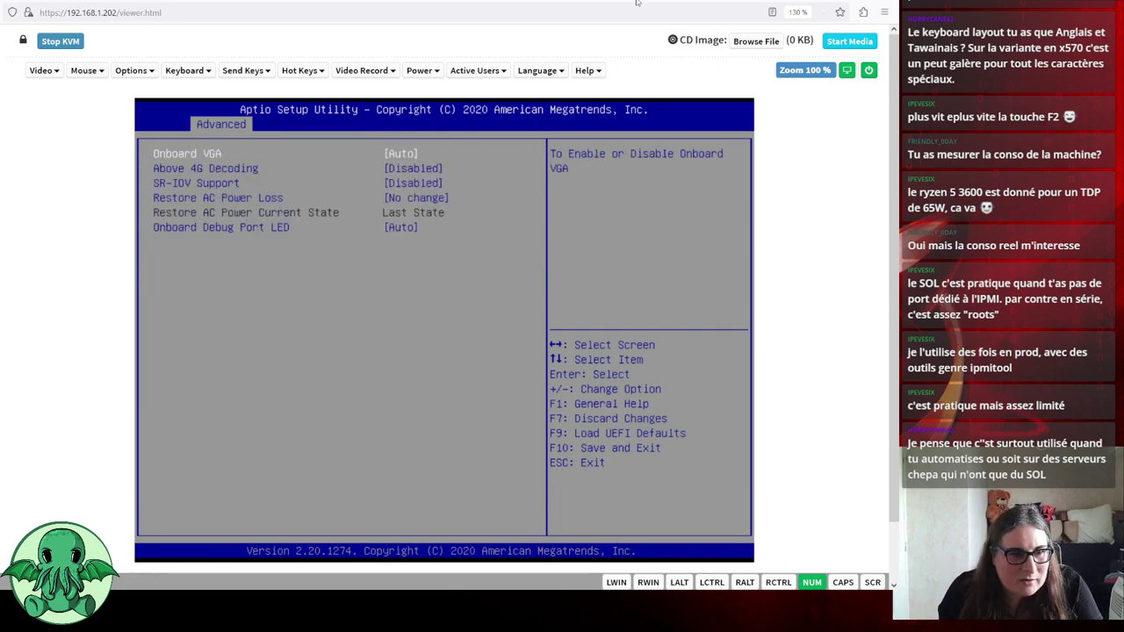
Leave the chipset settings and examine the options in CPU Configuration
{"action": "key", "text": "Escape"}
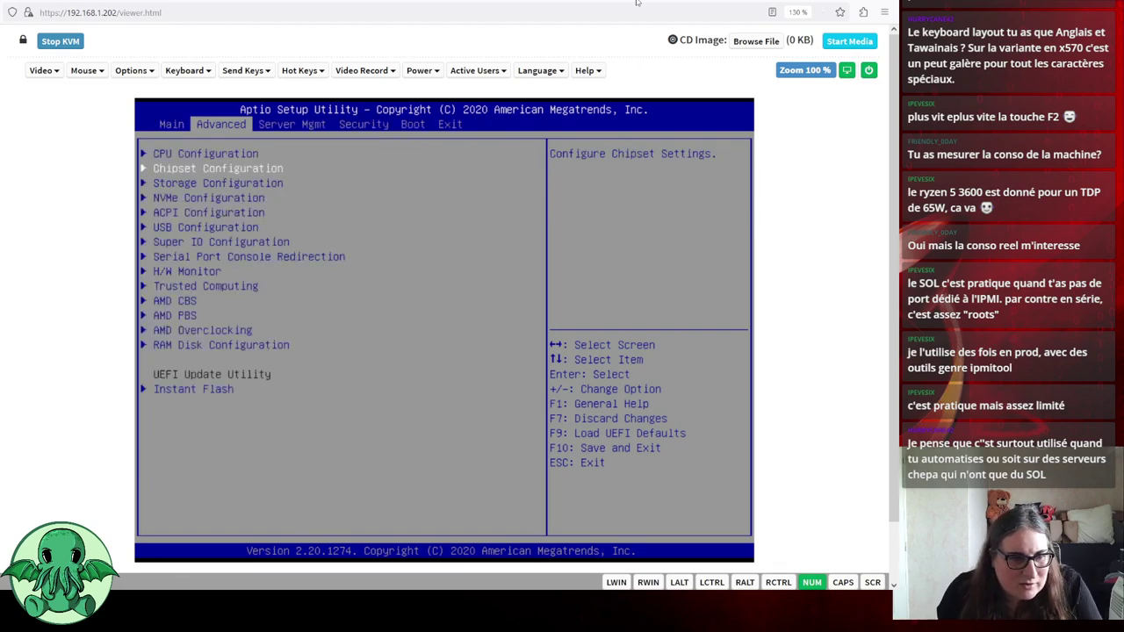
{"action": "key", "text": "Up"}
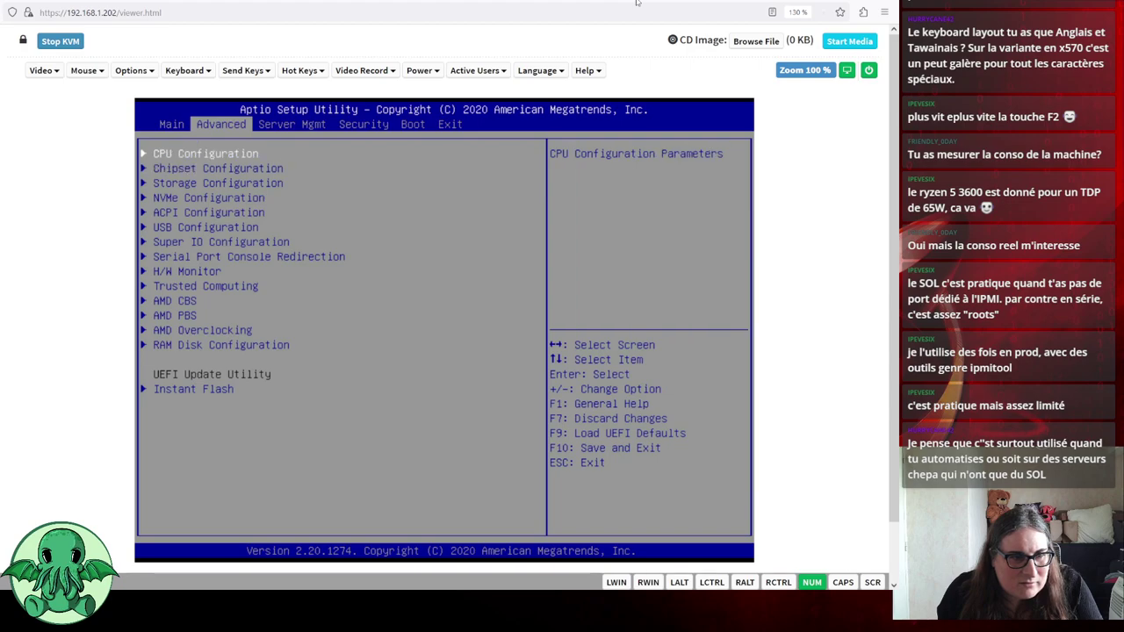
{"action": "key", "text": "Return"}
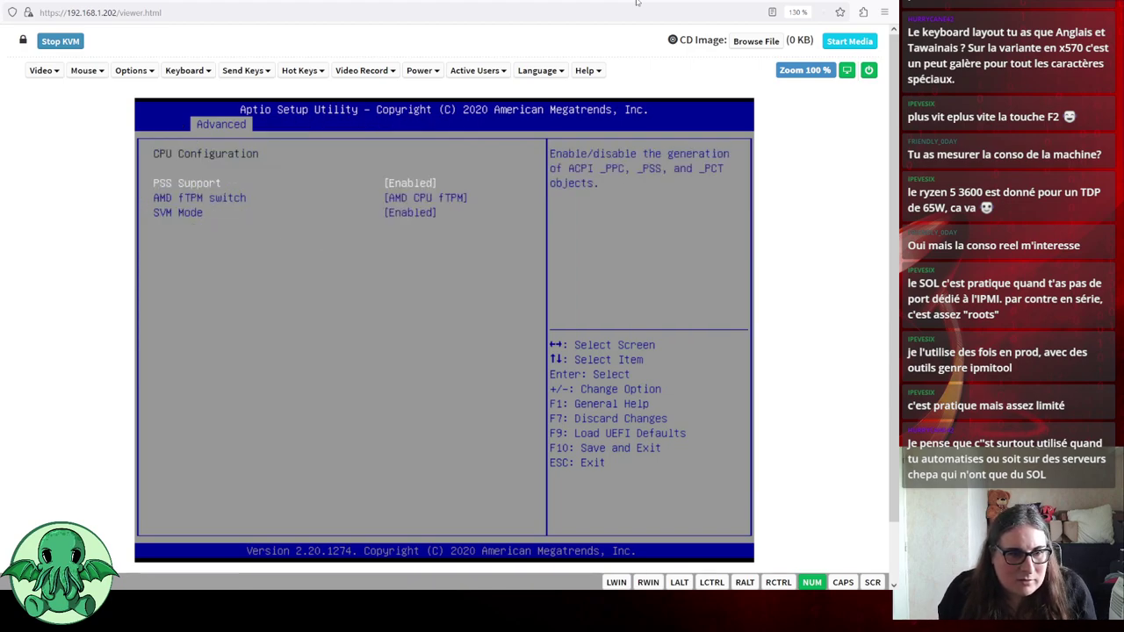
{"action": "key", "text": "Escape"}
Look into Super IO Configuration and return to the list of advanced settings
{"action": "key", "text": "Down"}
{"action": "key", "text": "Down"}
{"action": "key", "text": "Down"}
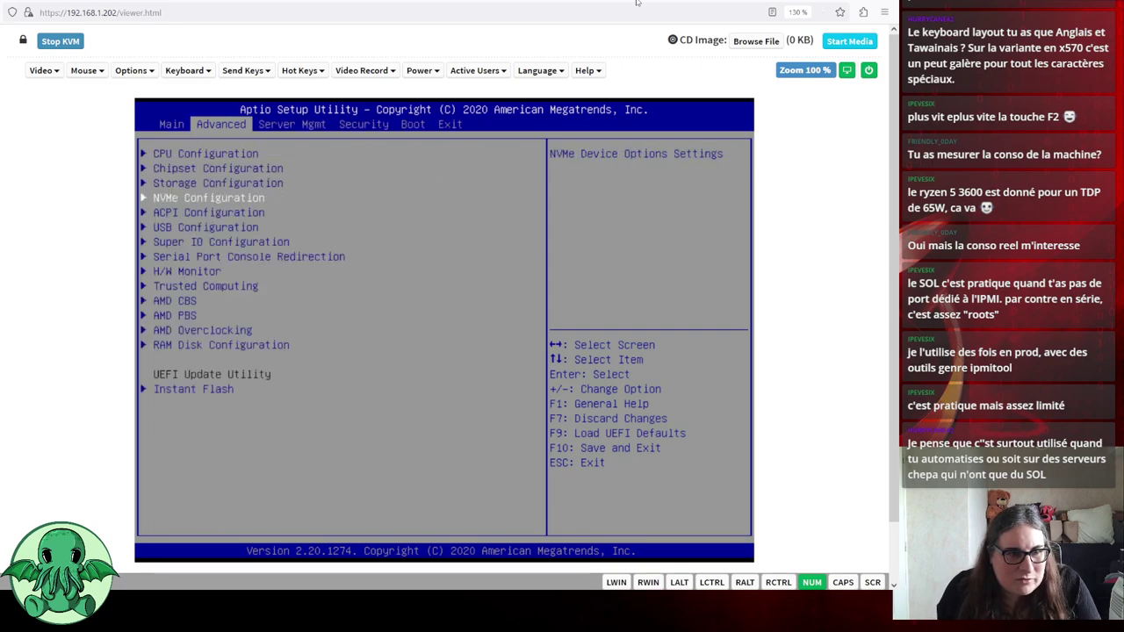
{"action": "key", "text": "Down"}
{"action": "key", "text": "Down"}
{"action": "key", "text": "Down"}
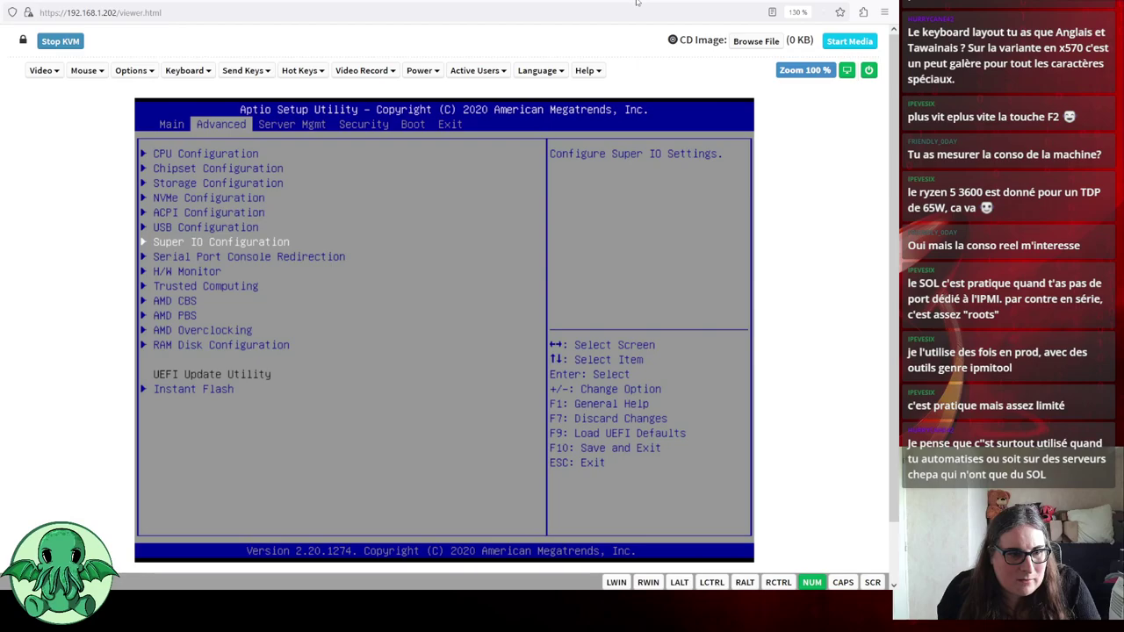
{"action": "key", "text": "Return"}
{"action": "key", "text": "Escape"}
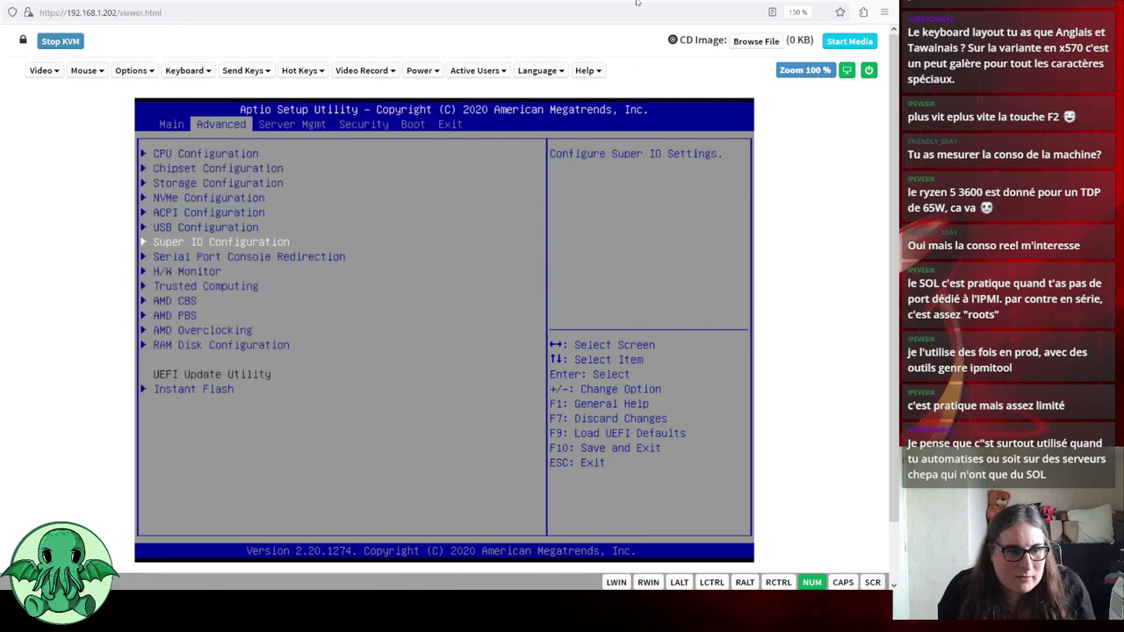
Examine the TPM settings in Trusted Computing and return to the list of advanced settings
{"action": "key", "text": "Down"}
{"action": "key", "text": "Down"}
{"action": "key", "text": "Down"}
{"action": "key", "text": "Return"}
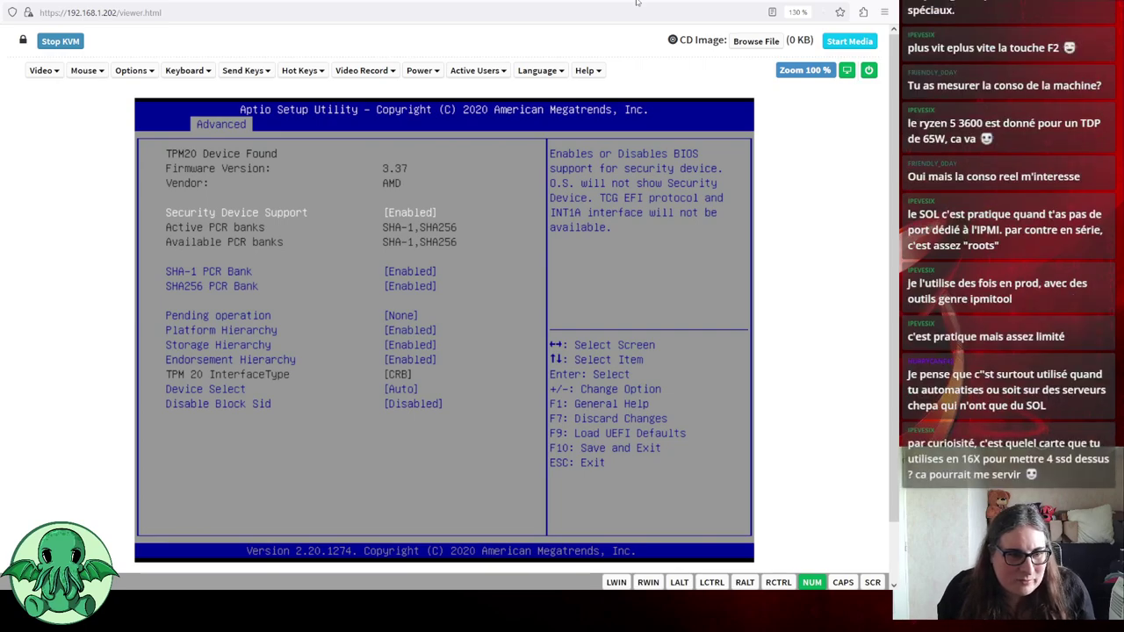
{"action": "key", "text": "Escape"}
Open AMD CBS and look through its groups of options down to 300/400/500 Chipset Common Options
{"action": "key", "text": "Down"}
{"action": "key", "text": "Return"}
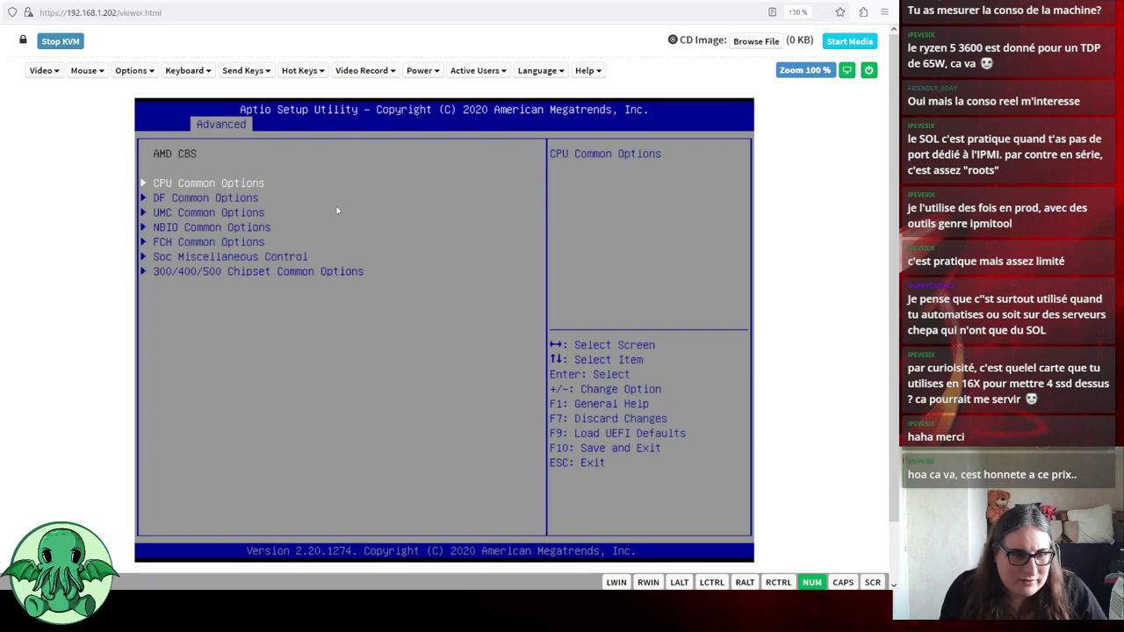
{"action": "key", "text": "Down"}
{"action": "key", "text": "Down"}
{"action": "key", "text": "Down"}
{"action": "key", "text": "Down"}
{"action": "key", "text": "Down"}
{"action": "key", "text": "Down"}
{"action": "key", "text": "Down"}
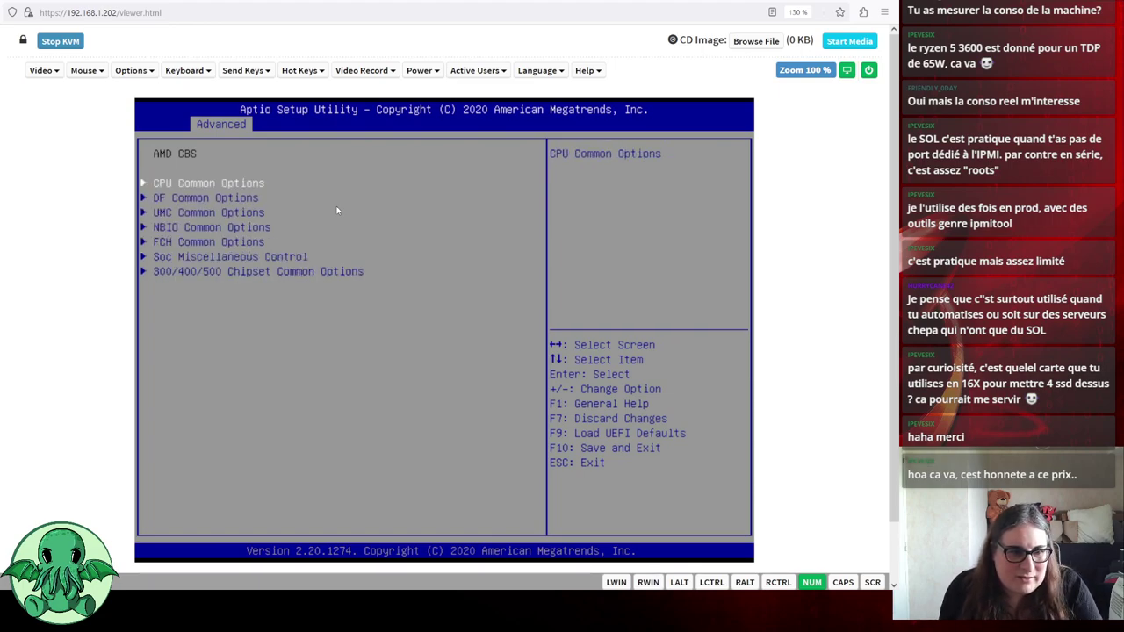
{"action": "key", "text": "Up"}
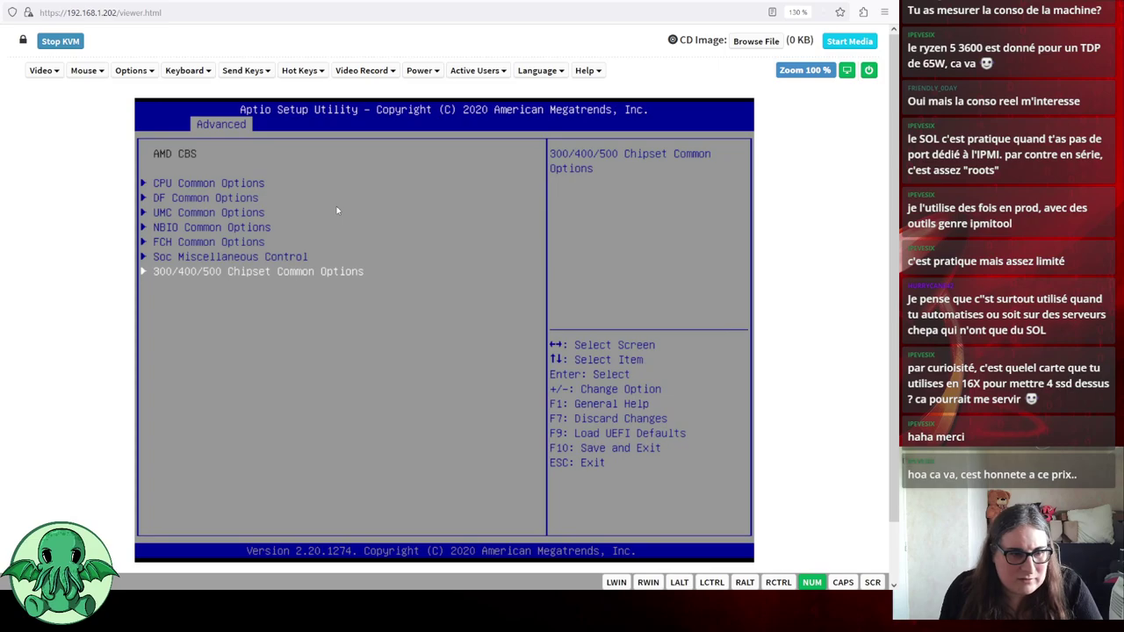
{"action": "key", "text": "Up"}
{"action": "key", "text": "Down"}
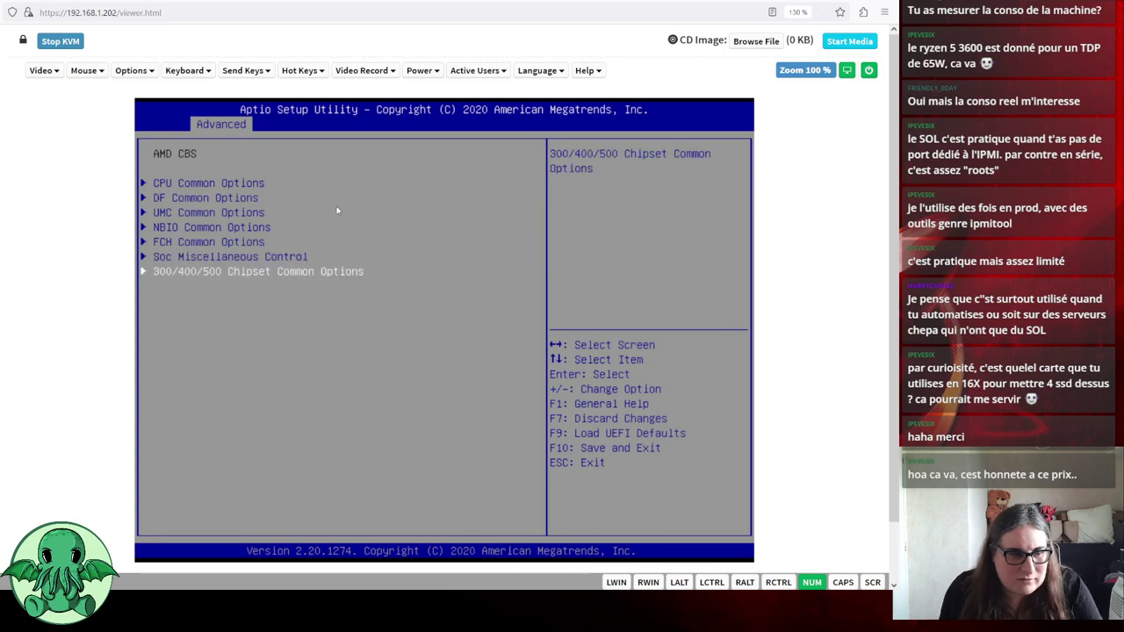
{"action": "key", "text": "Up"}
{"action": "key", "text": "Down"}
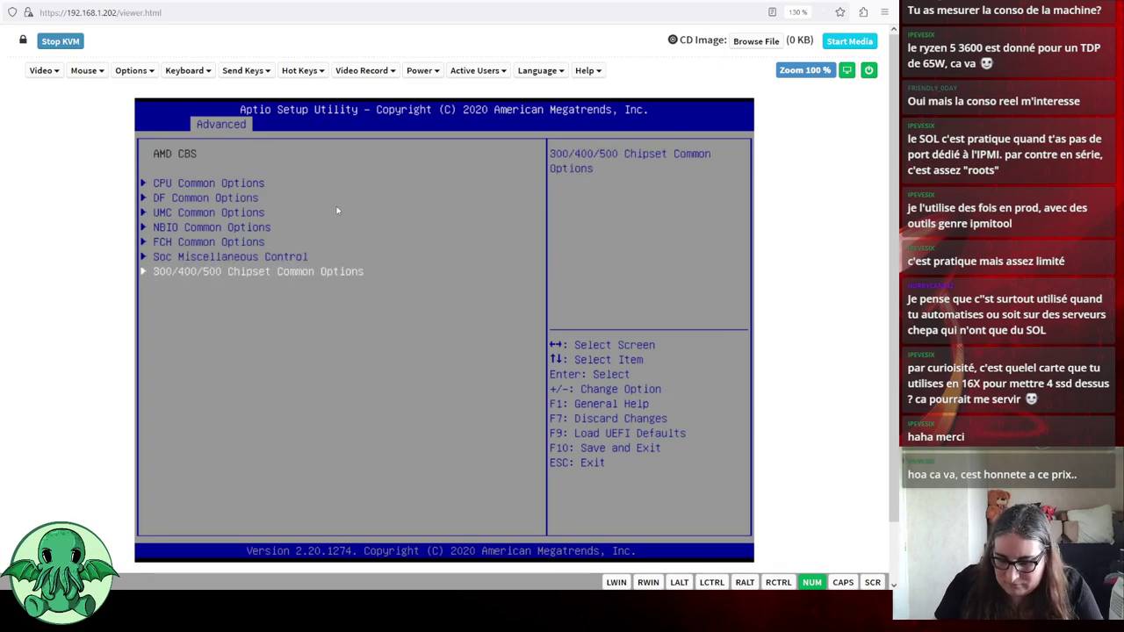
Examine the Soc Miscellaneous Control options and leave AMD CBS
{"action": "key", "text": "Up"}
{"action": "key", "text": "Return"}
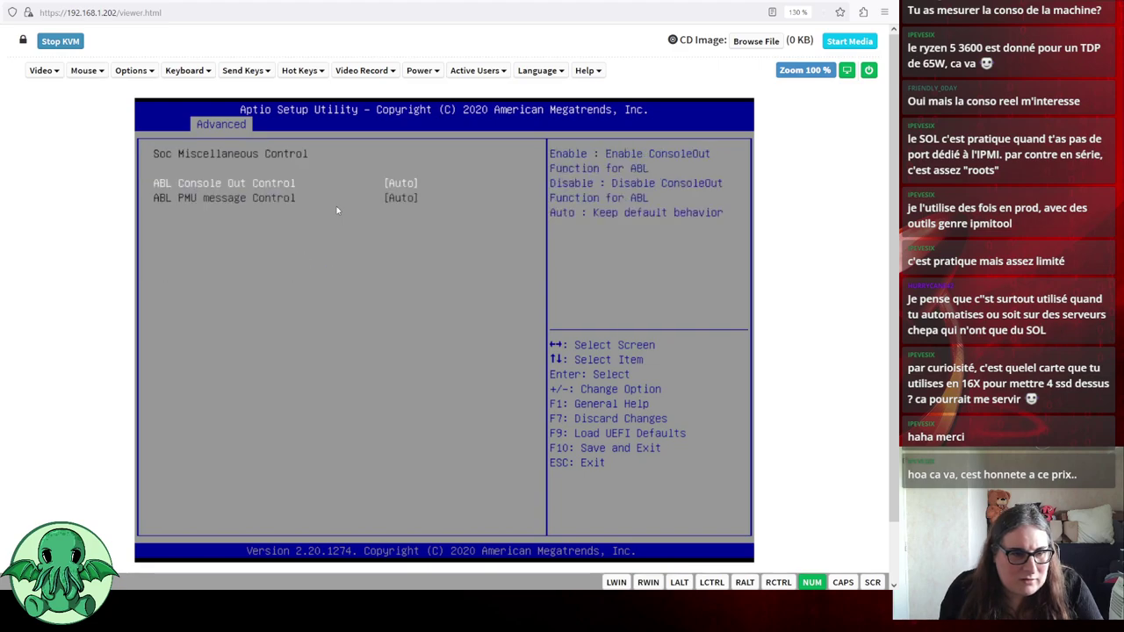
{"action": "key", "text": "Escape"}
{"action": "key", "text": "Up"}
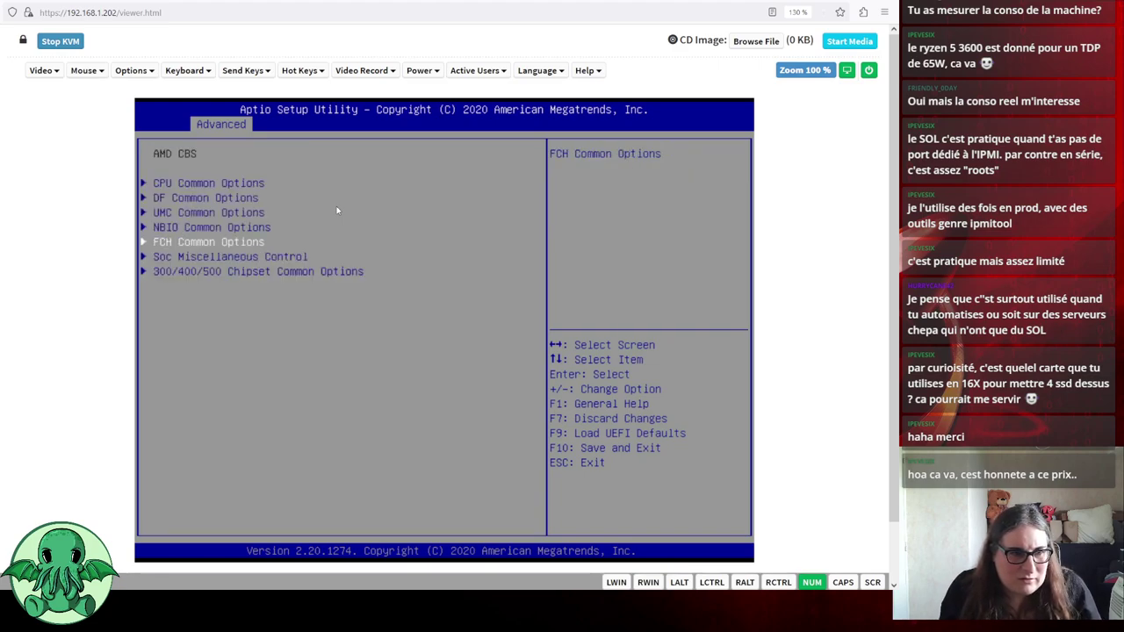
{"action": "key", "text": "Escape"}
Open AMD PBS, examine the available PCIE Slot 6 Link Width choices, and leave the page without changing the setting
{"action": "key", "text": "Down"}
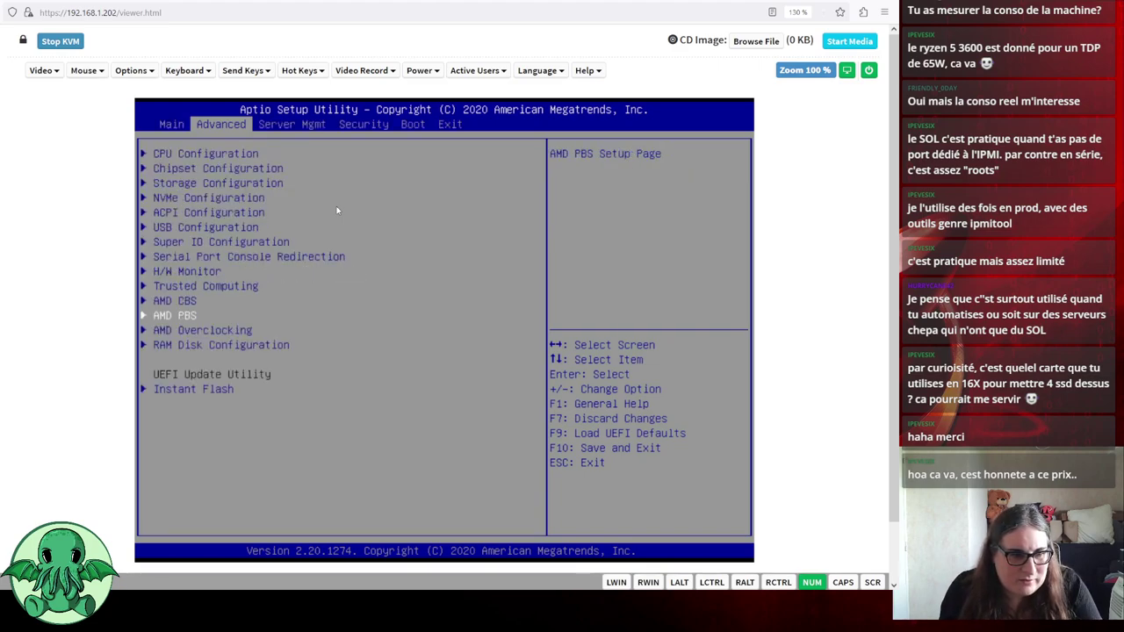
{"action": "key", "text": "Return"}
{"action": "key", "text": "Down"}
{"action": "key", "text": "Down"}
{"action": "key", "text": "Down"}
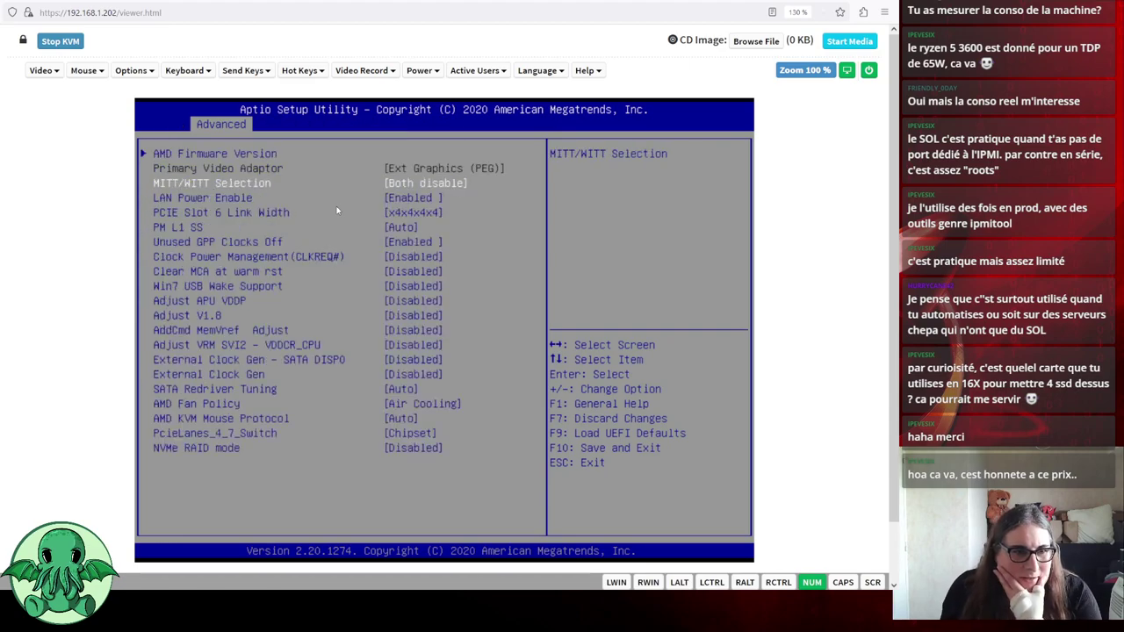
{"action": "key", "text": "Down"}
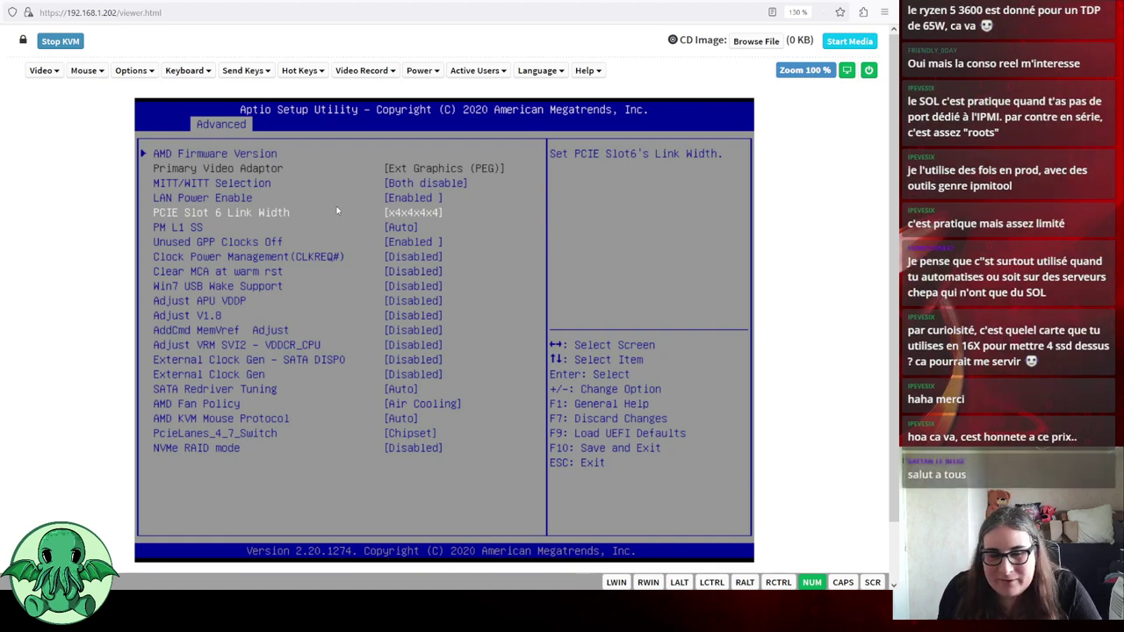
{"action": "key", "text": "Return"}
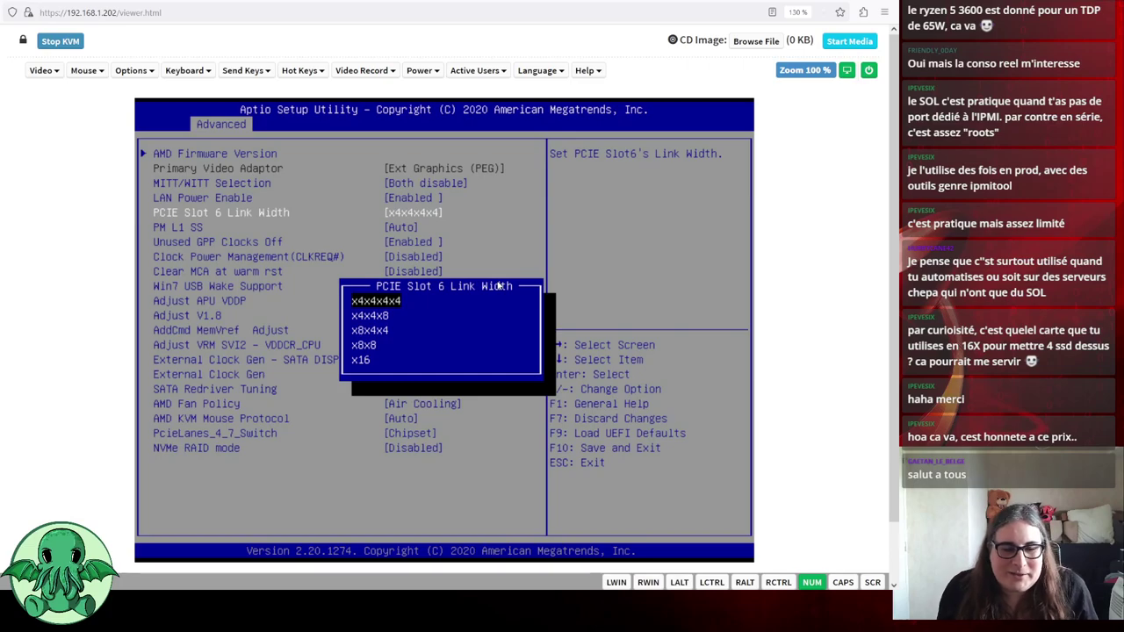
{"action": "key", "text": "Escape"}
{"action": "key", "text": "Escape"}
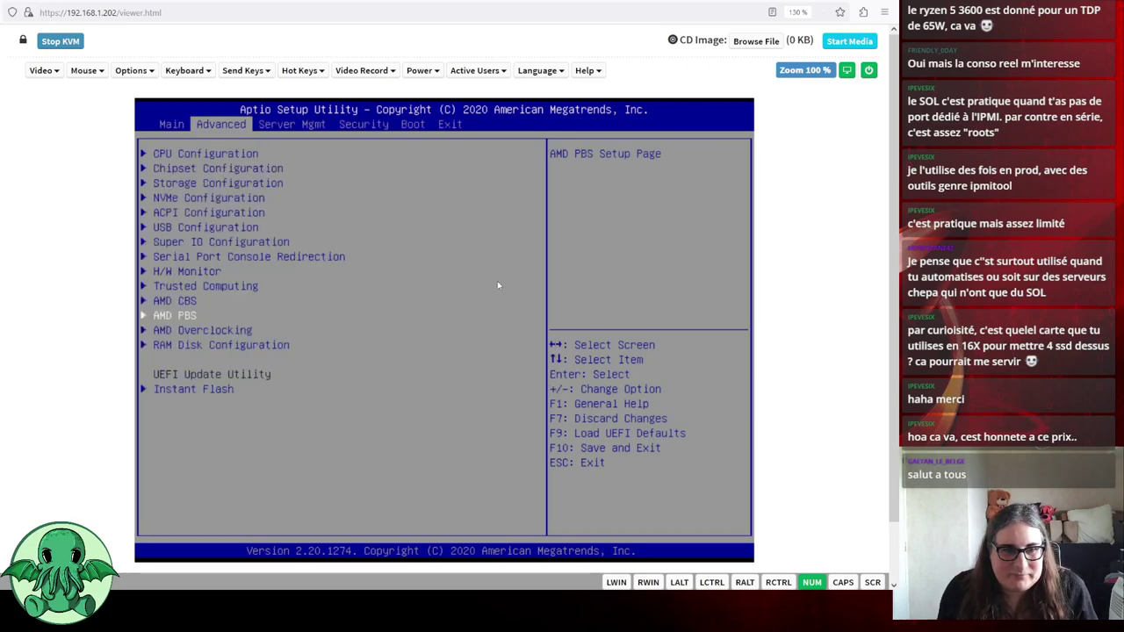
Look over the Security settings and the Boot option priorities
{"action": "key", "text": "Right"}
{"action": "key", "text": "Right"}
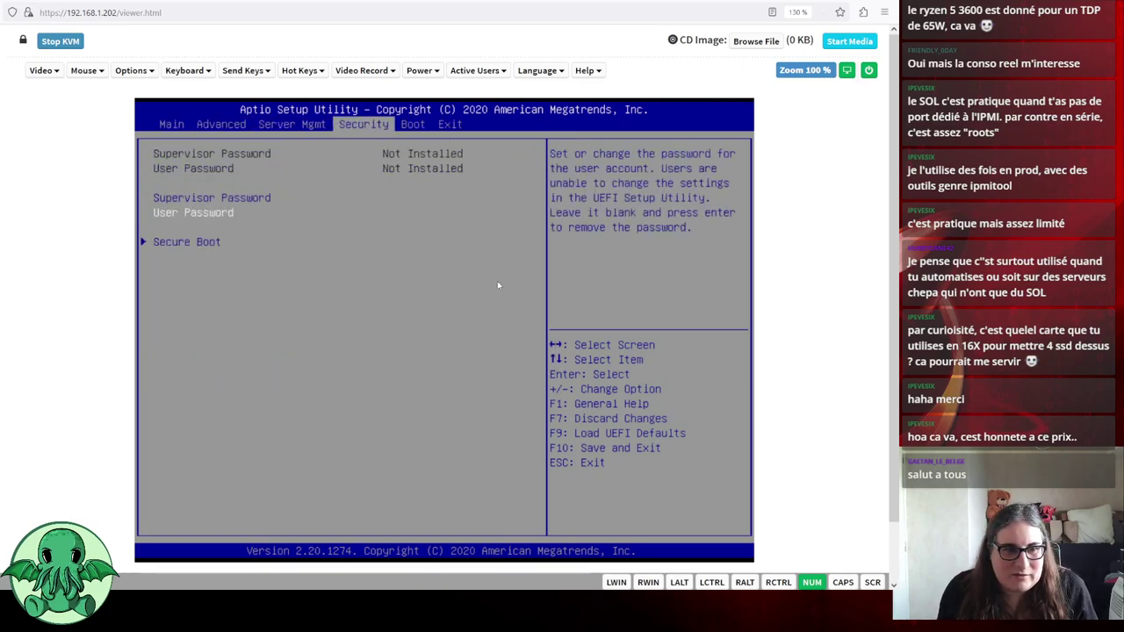
{"action": "key", "text": "Right"}
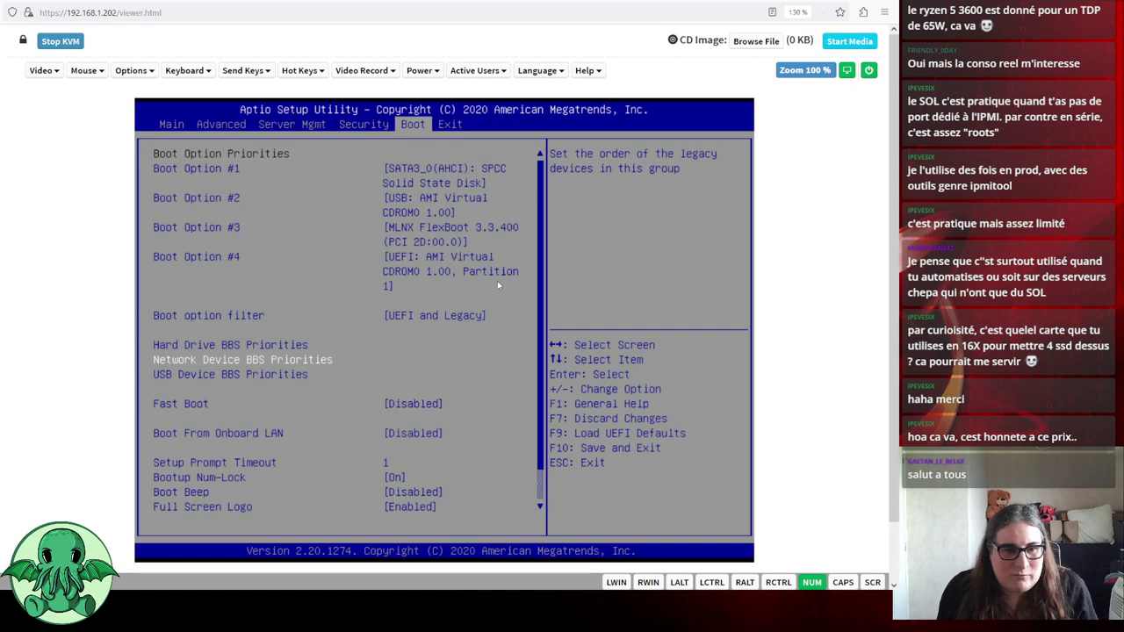
Save the BIOS changes and exit the setup utility
{"action": "key", "text": "Right"}
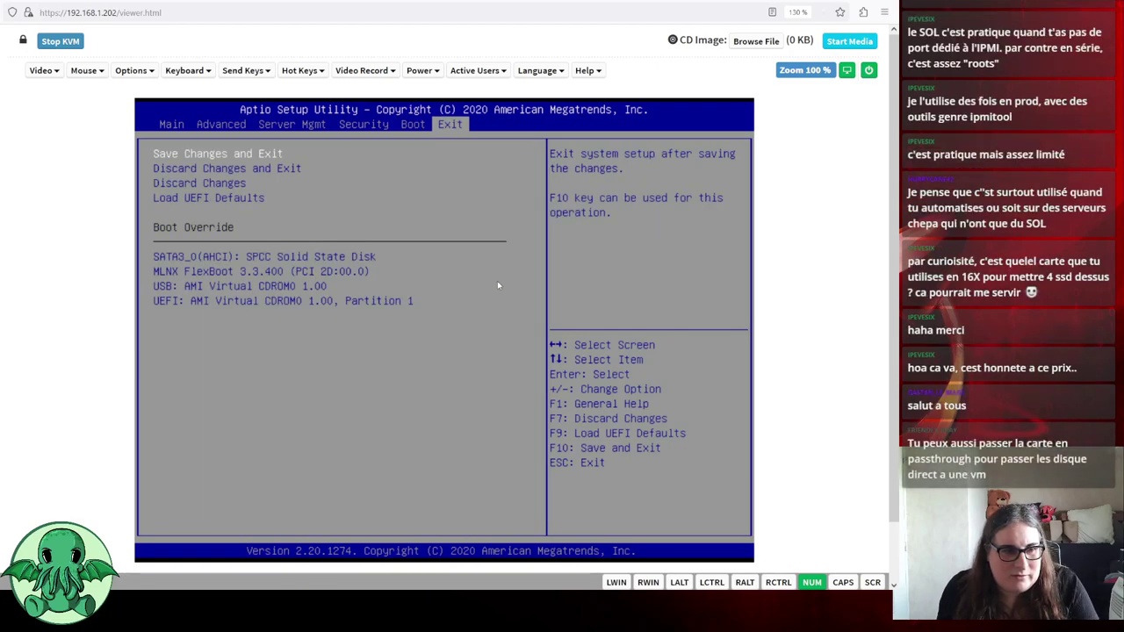
{"action": "key", "text": "Return"}
{"action": "key", "text": "Return"}
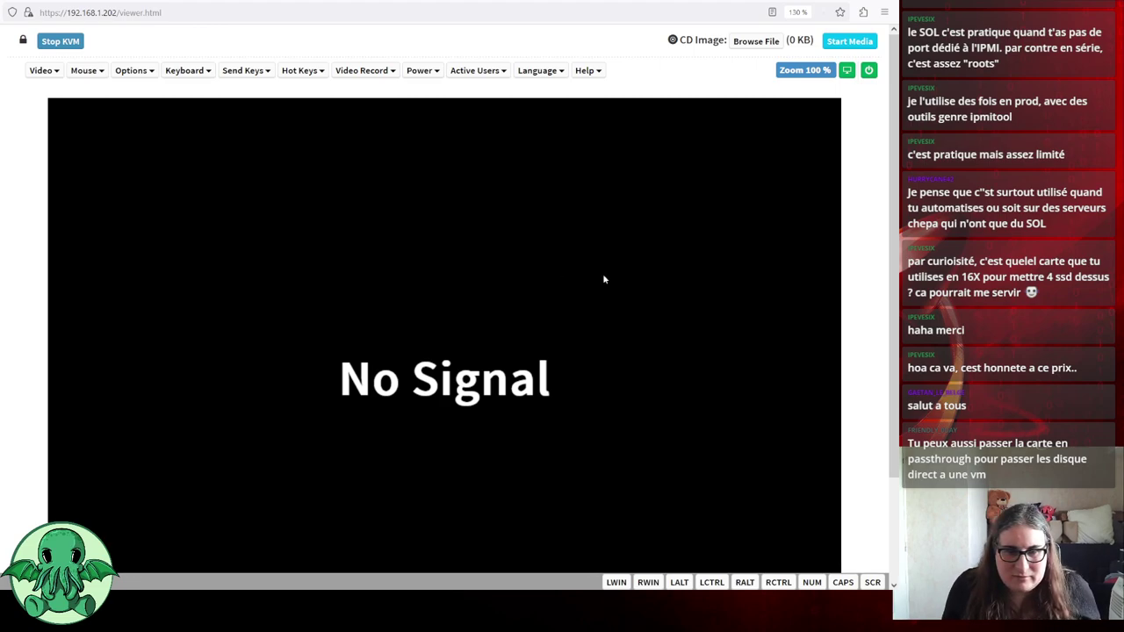
Reduce the viewer page zoom to 110 %, power the server off, and turn it back on
{"action": "key", "text": "ctrl+minus"}
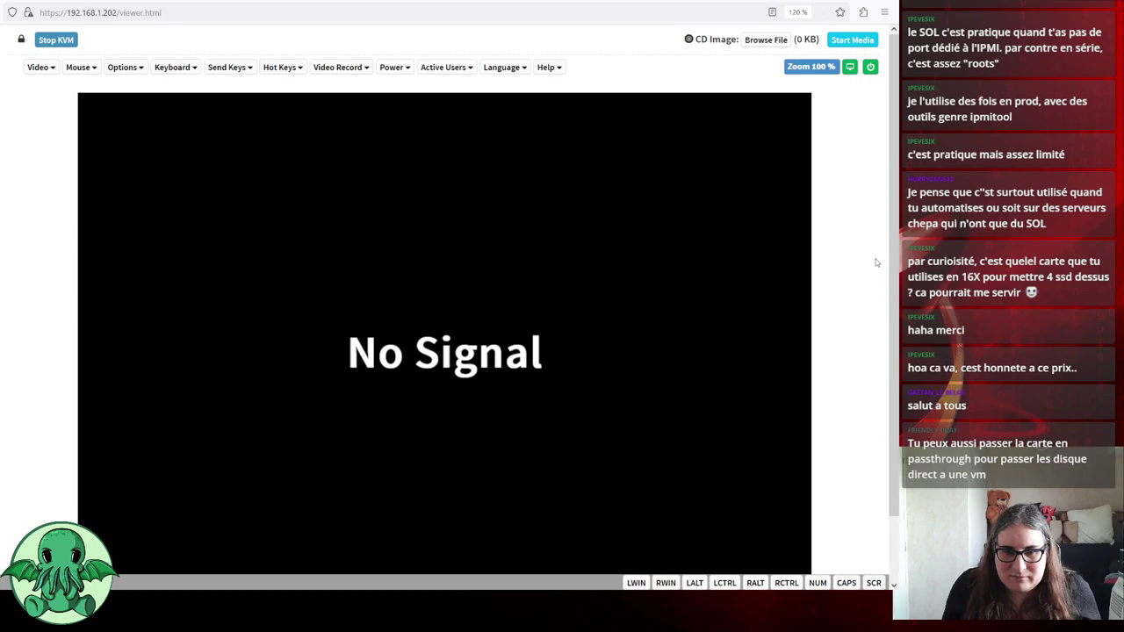
{"action": "key", "text": "ctrl+minus"}
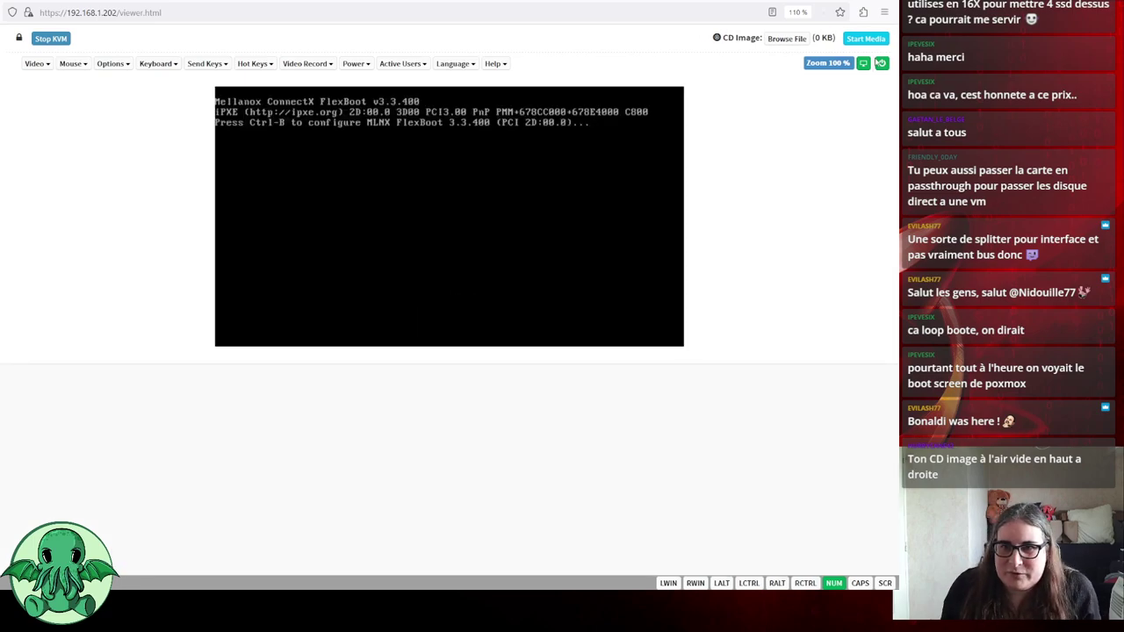
{"action": "left_click", "coordinate": [882, 64]}
{"action": "left_click", "coordinate": [496, 338]}
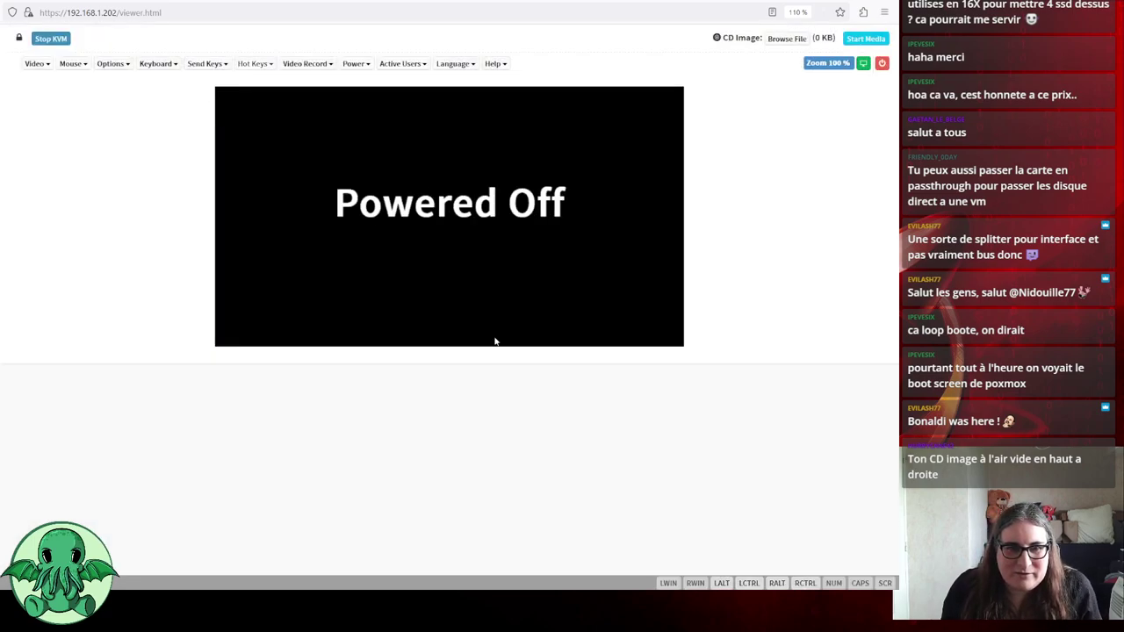
{"action": "left_click", "coordinate": [882, 63]}
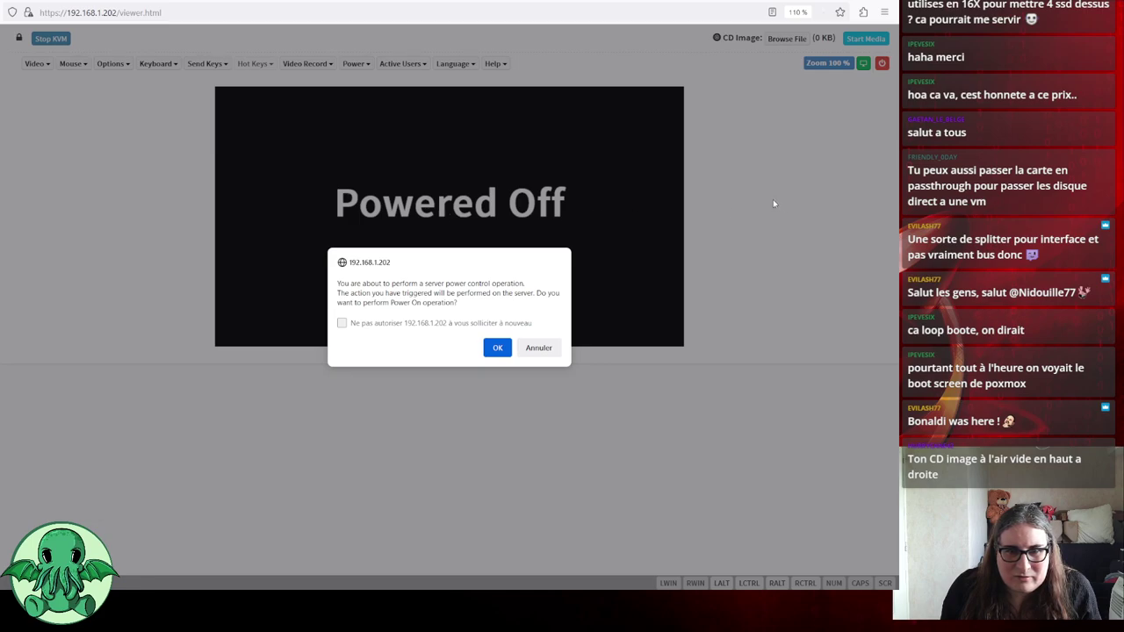
{"action": "left_click", "coordinate": [496, 348]}
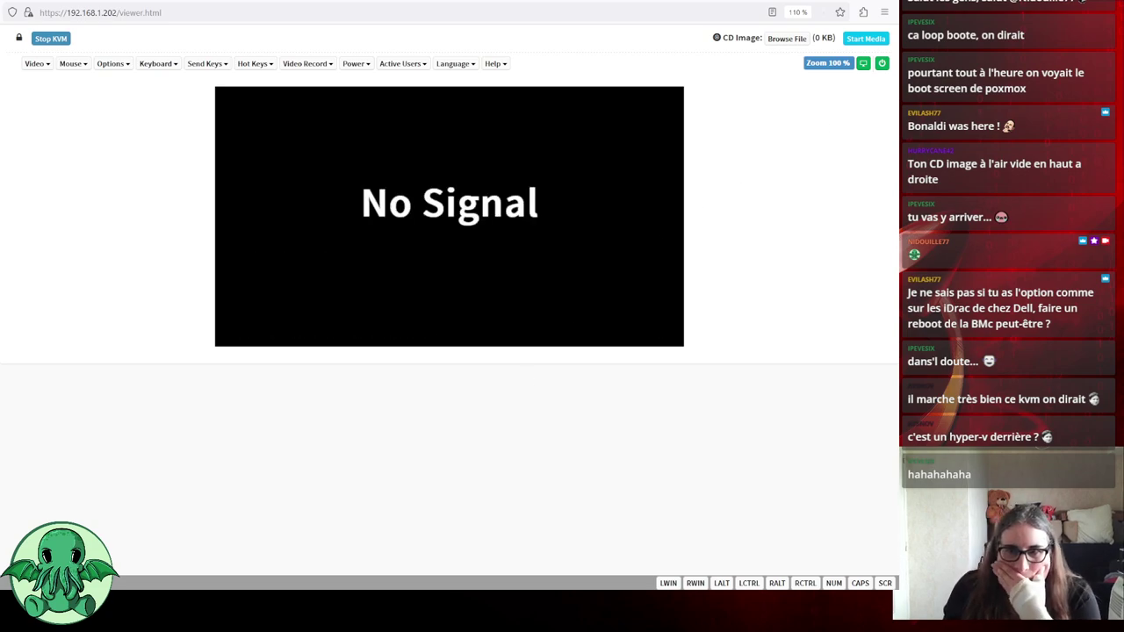
Power the server off once more from the KVM viewer and confirm a new Power On operation
{"action": "left_click", "coordinate": [881, 63]}
{"action": "left_click", "coordinate": [497, 333]}
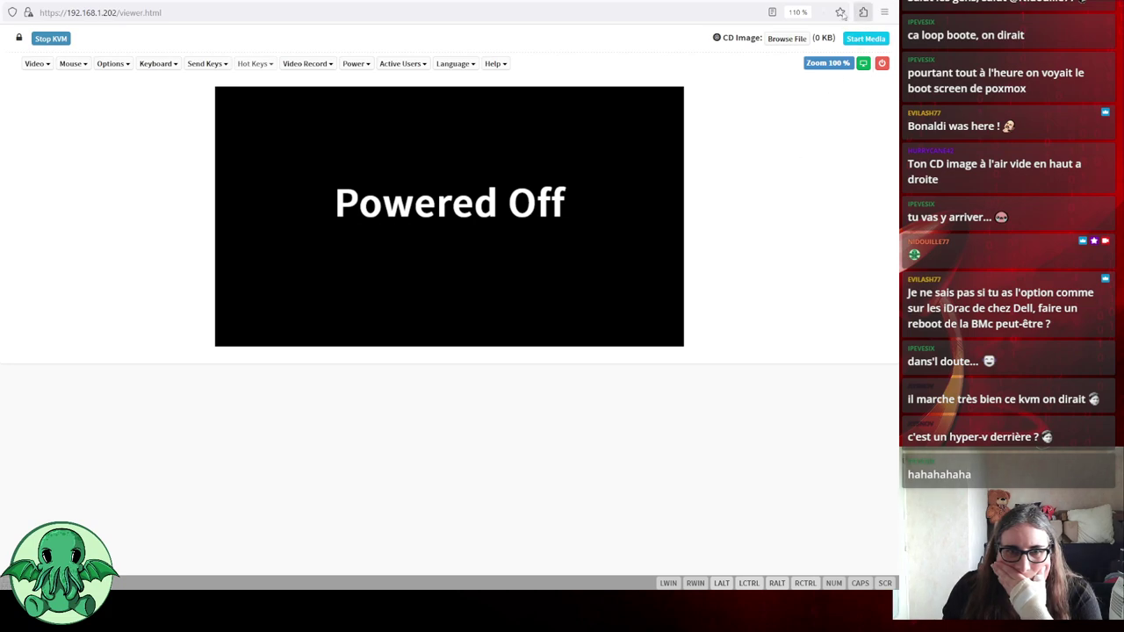
{"action": "left_click", "coordinate": [358, 68]}
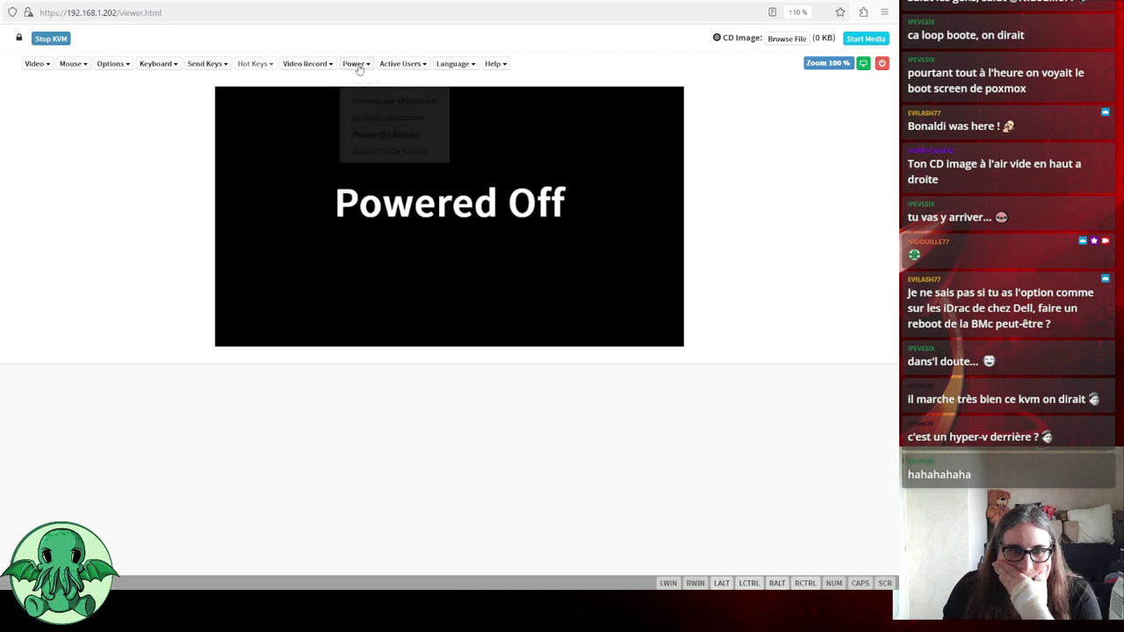
{"action": "left_click", "coordinate": [782, 42]}
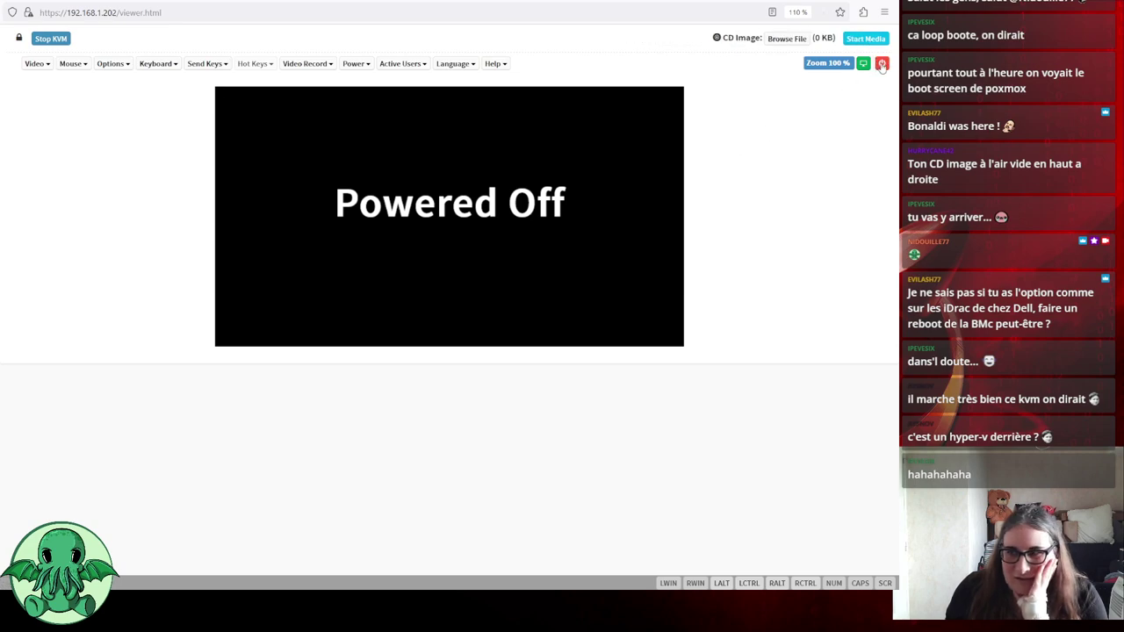
{"action": "left_click", "coordinate": [882, 65]}
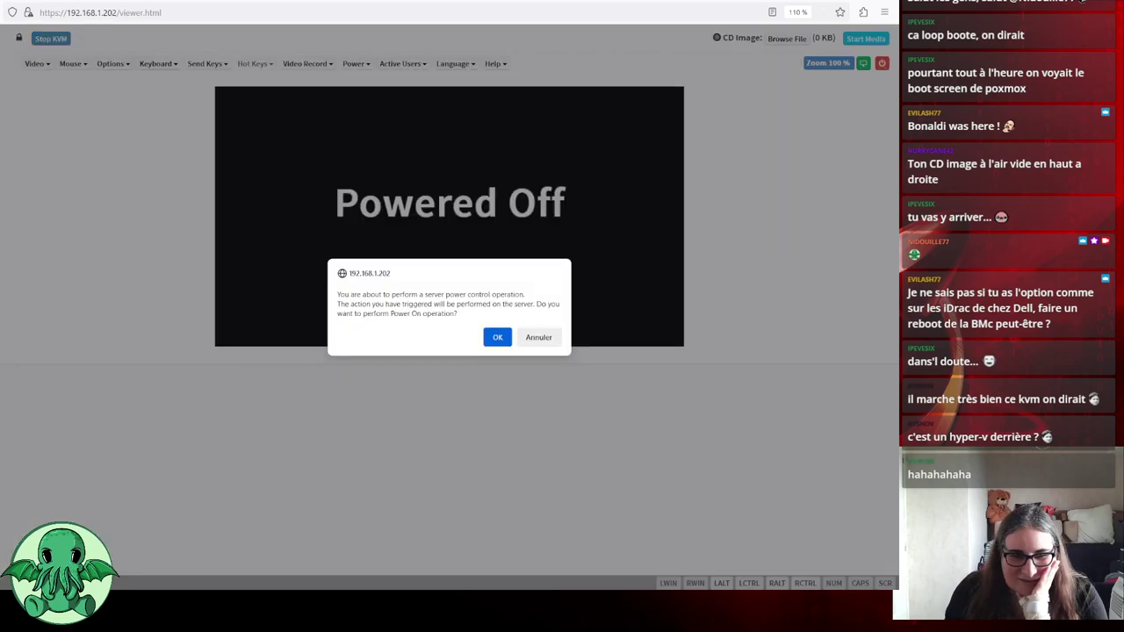
{"action": "left_click", "coordinate": [497, 338]}
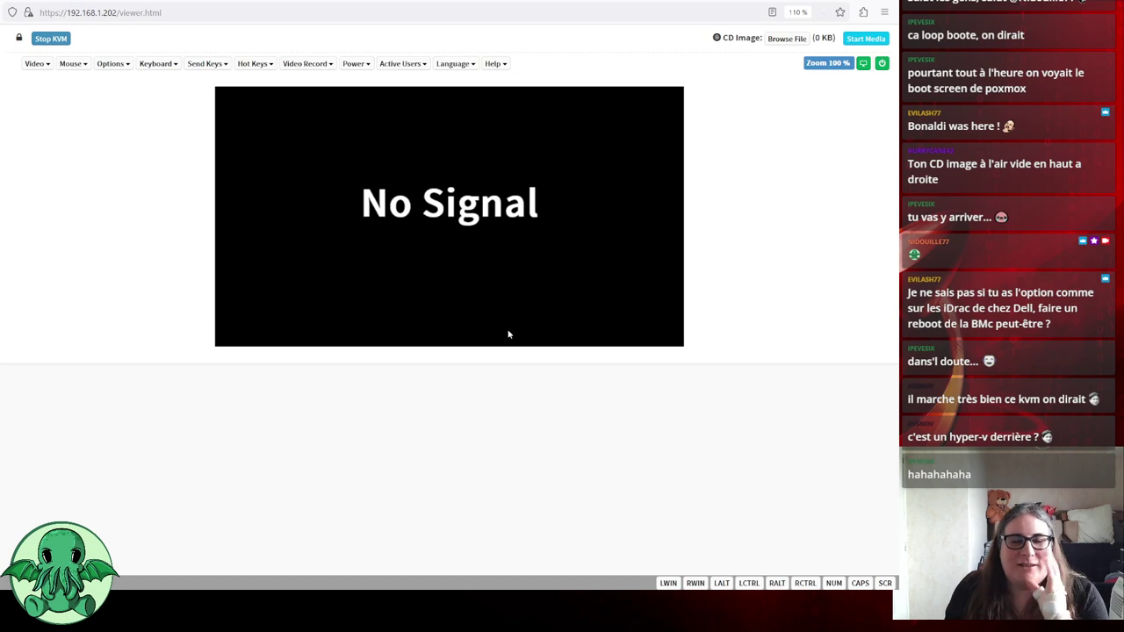
Check the server power actions offered by the KVM viewer
{"action": "left_click", "coordinate": [358, 64]}
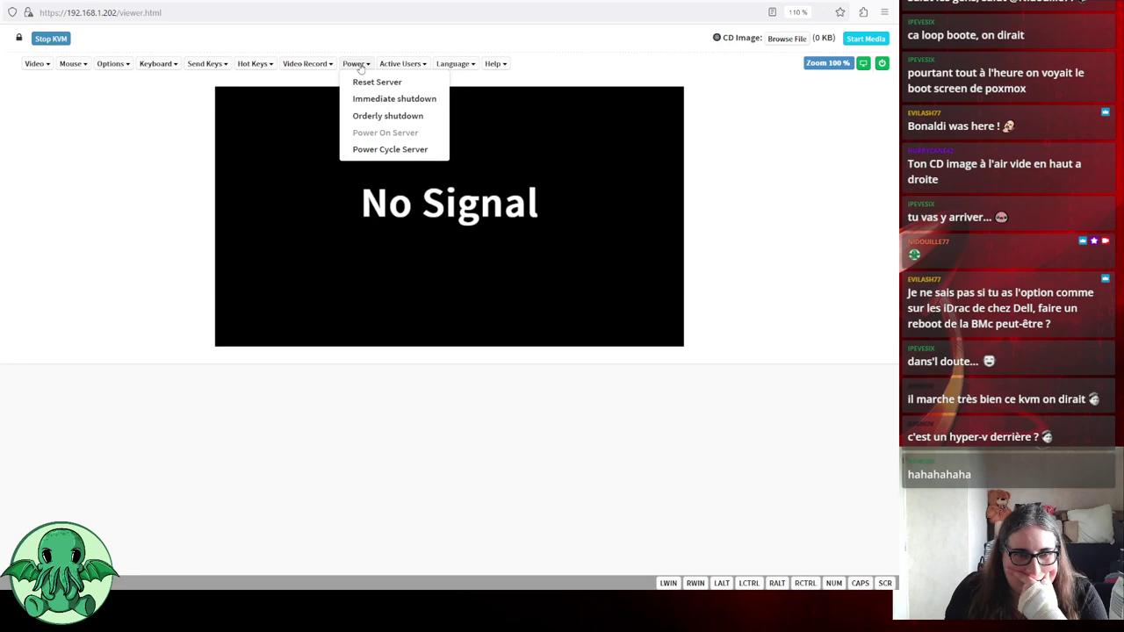
{"action": "left_click", "coordinate": [359, 65]}
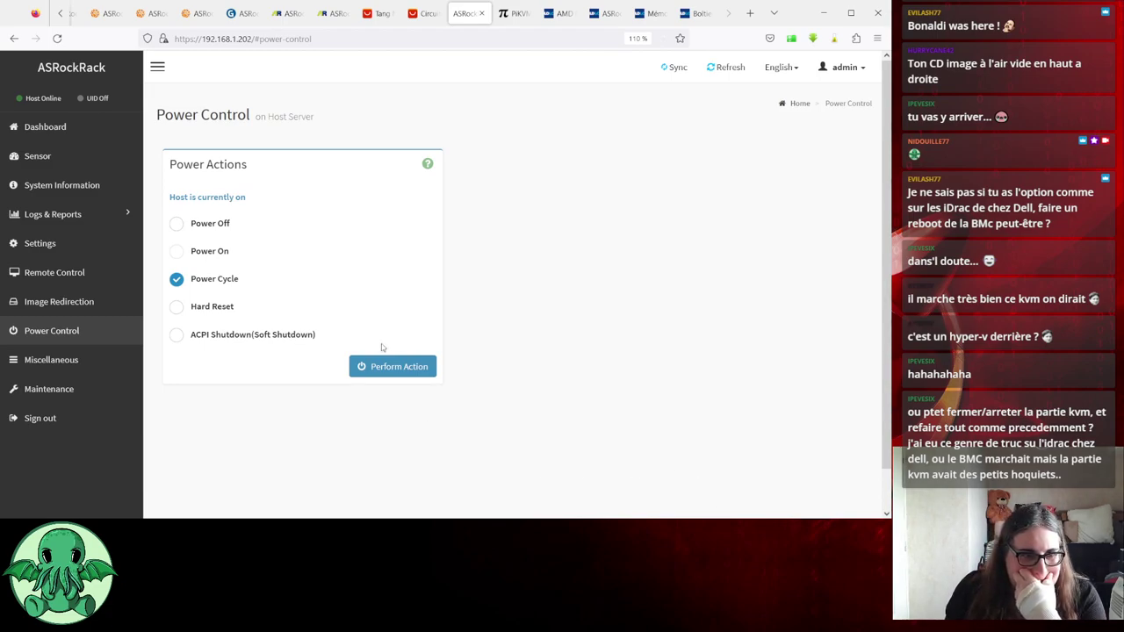
Power the host server off from the BMC web interface and confirm the operation
{"action": "left_click", "coordinate": [195, 228]}
{"action": "left_click", "coordinate": [392, 367]}
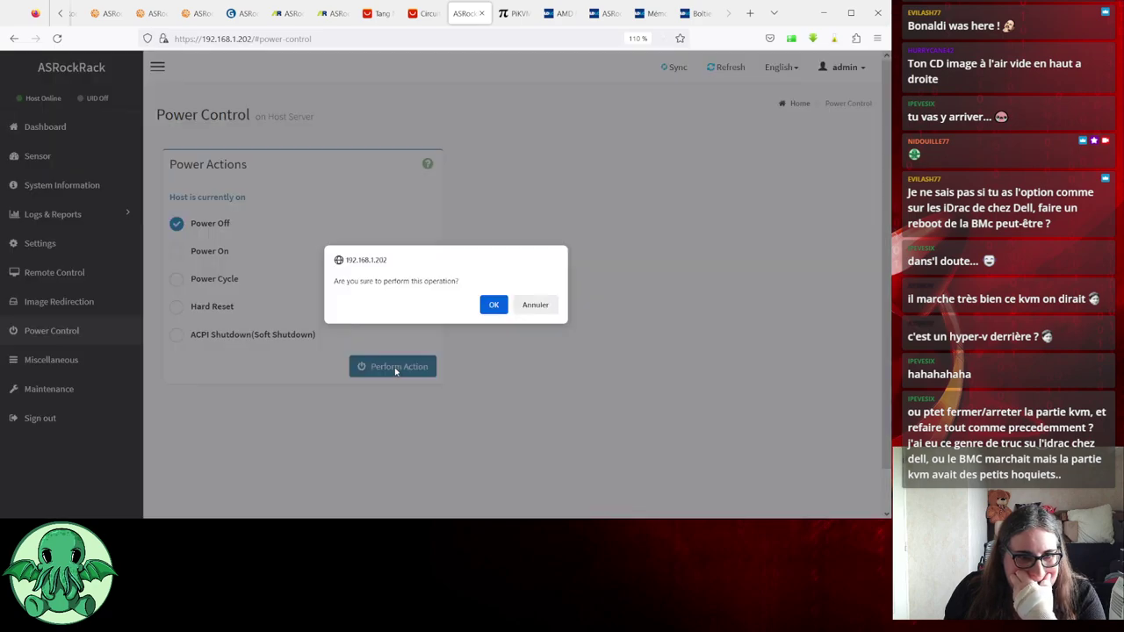
{"action": "left_click", "coordinate": [492, 305]}
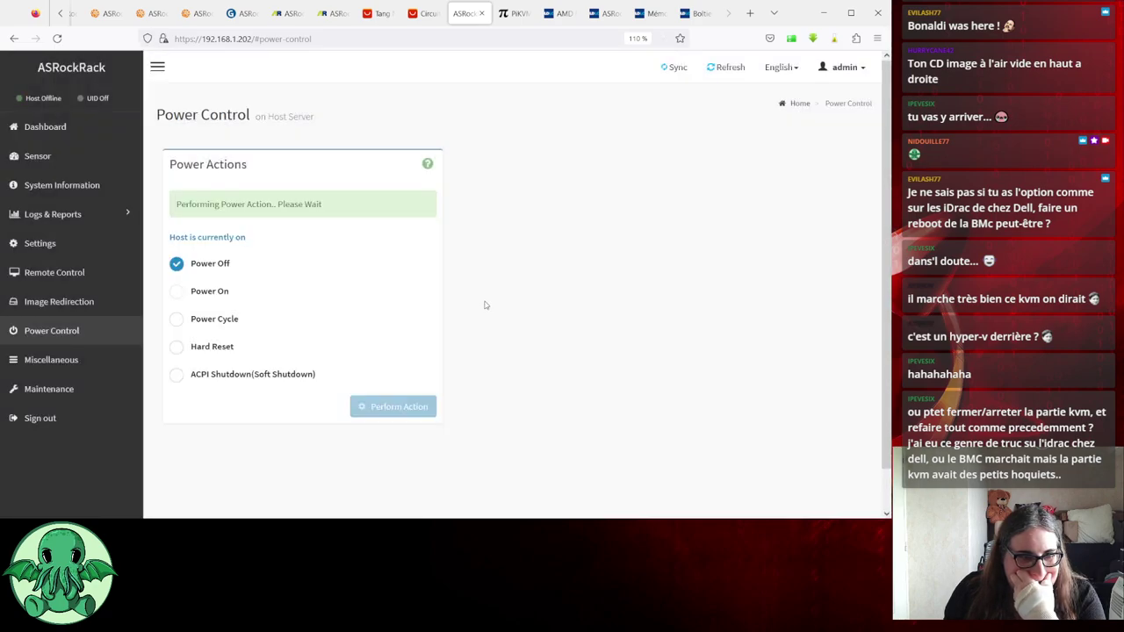
Sign out of the BMC web interface and sign back in as admin with the account password
{"action": "left_click", "coordinate": [80, 398]}
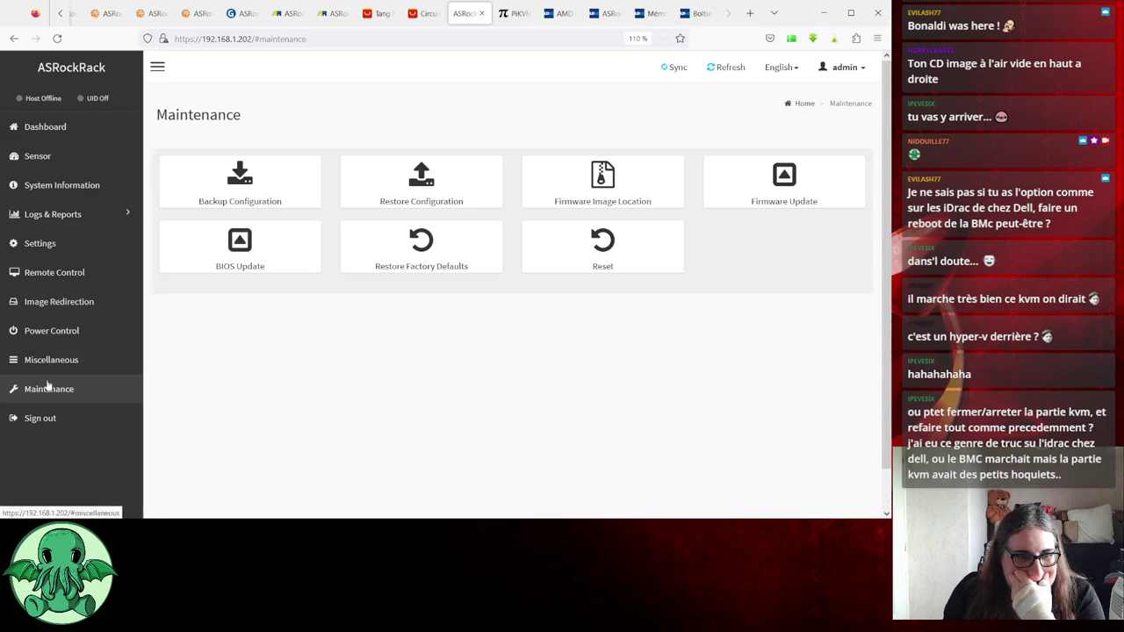
{"action": "left_click", "coordinate": [44, 418]}
{"action": "left_click", "coordinate": [494, 309]}
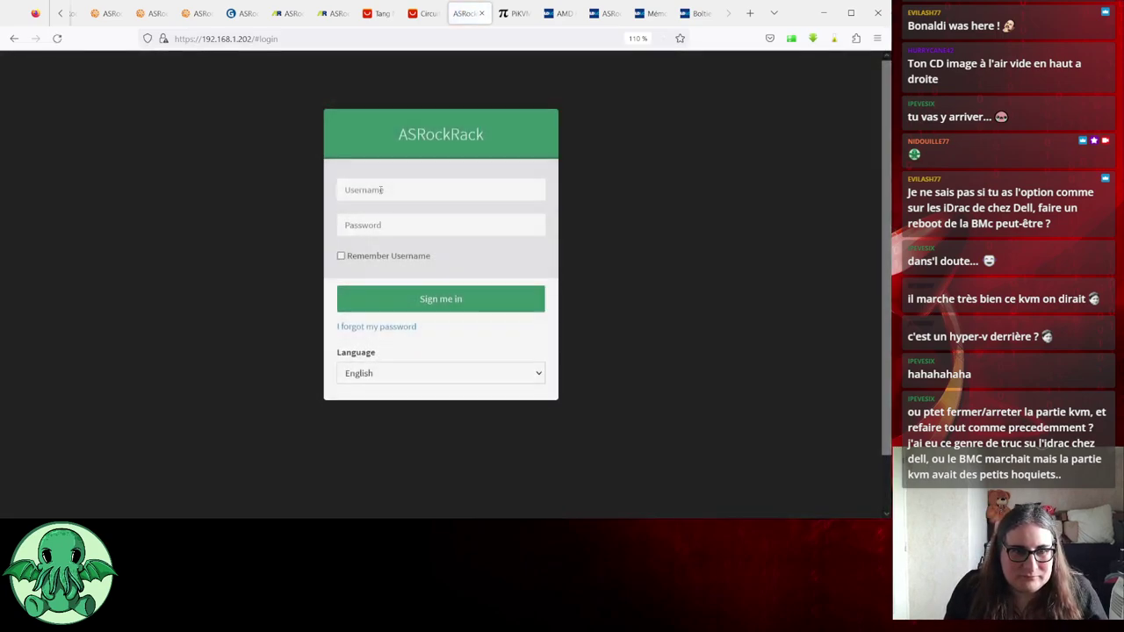
{"action": "left_click", "coordinate": [381, 190]}
{"action": "type", "text": "admin"}
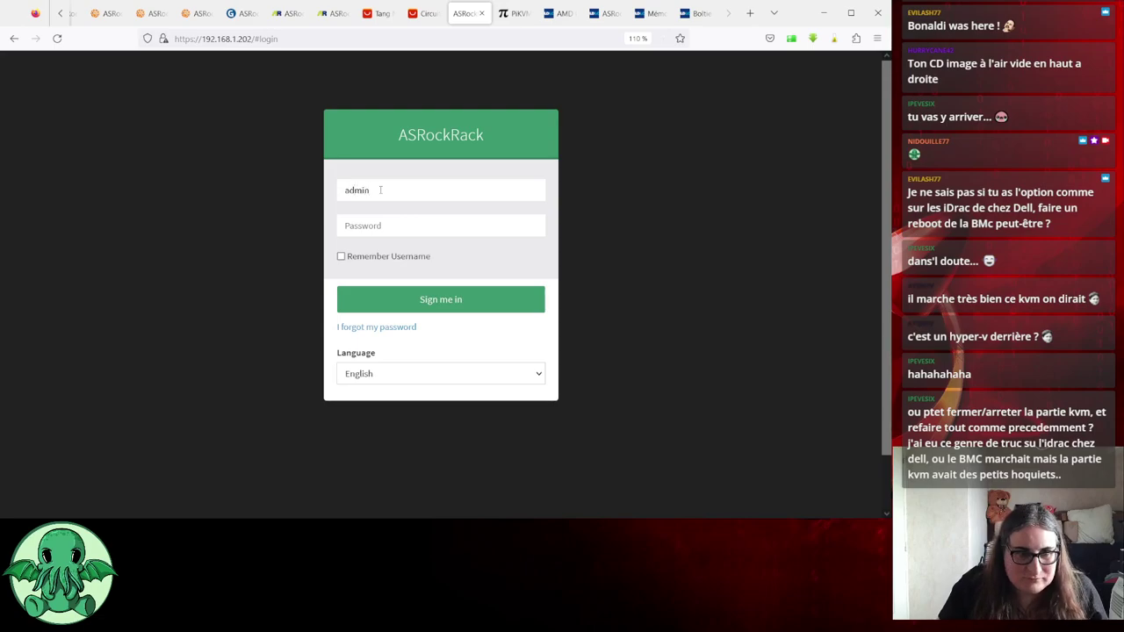
{"action": "type", "text": "***"}
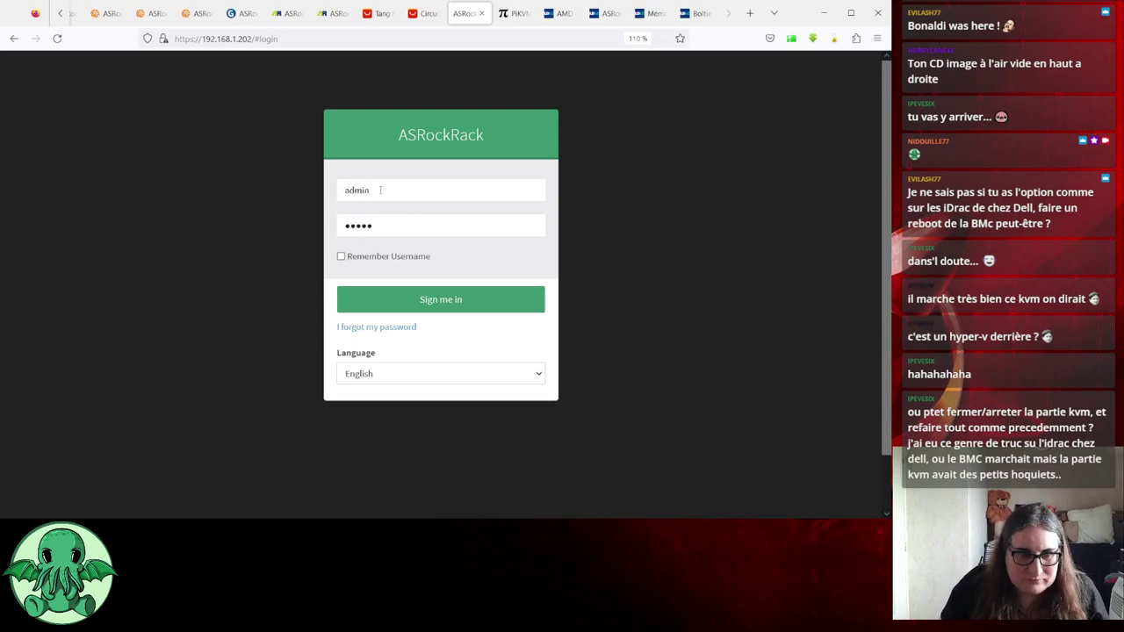
{"action": "key", "text": "Return"}
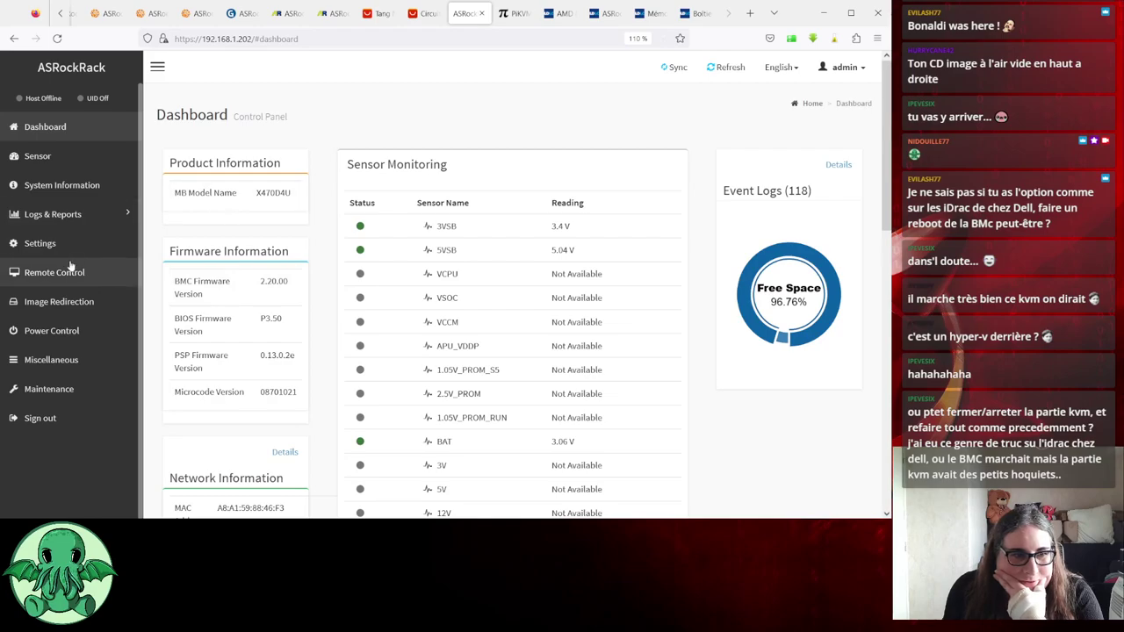
Stop the remote media redirection of proxmox-ve_7.4-1.iso and launch the KVM viewer again
{"action": "left_click", "coordinate": [58, 303]}
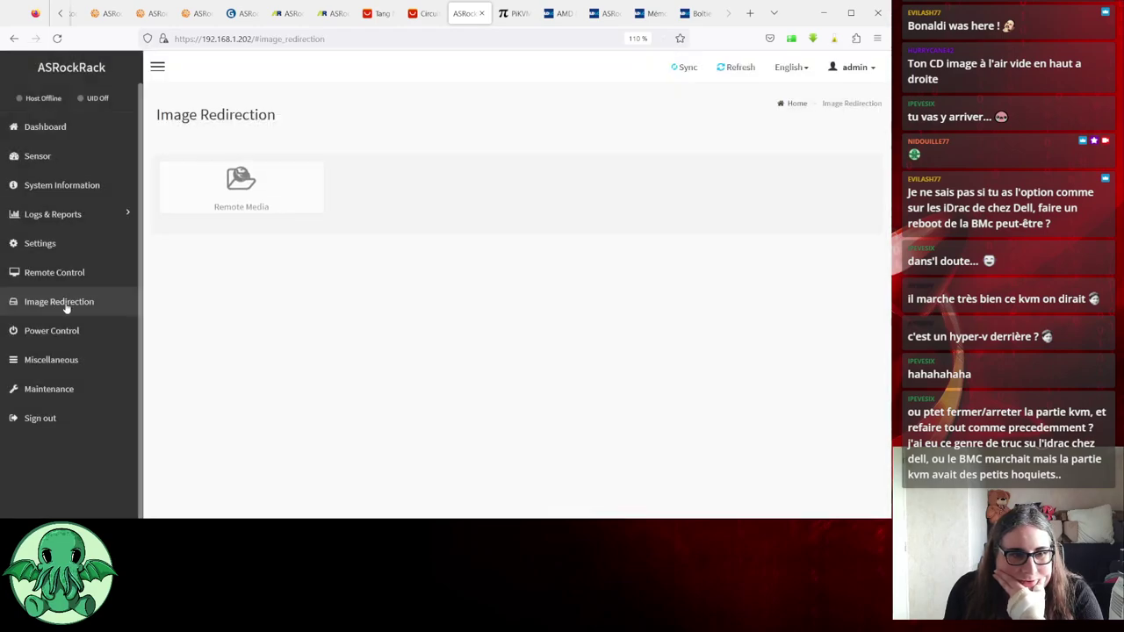
{"action": "left_click", "coordinate": [260, 190]}
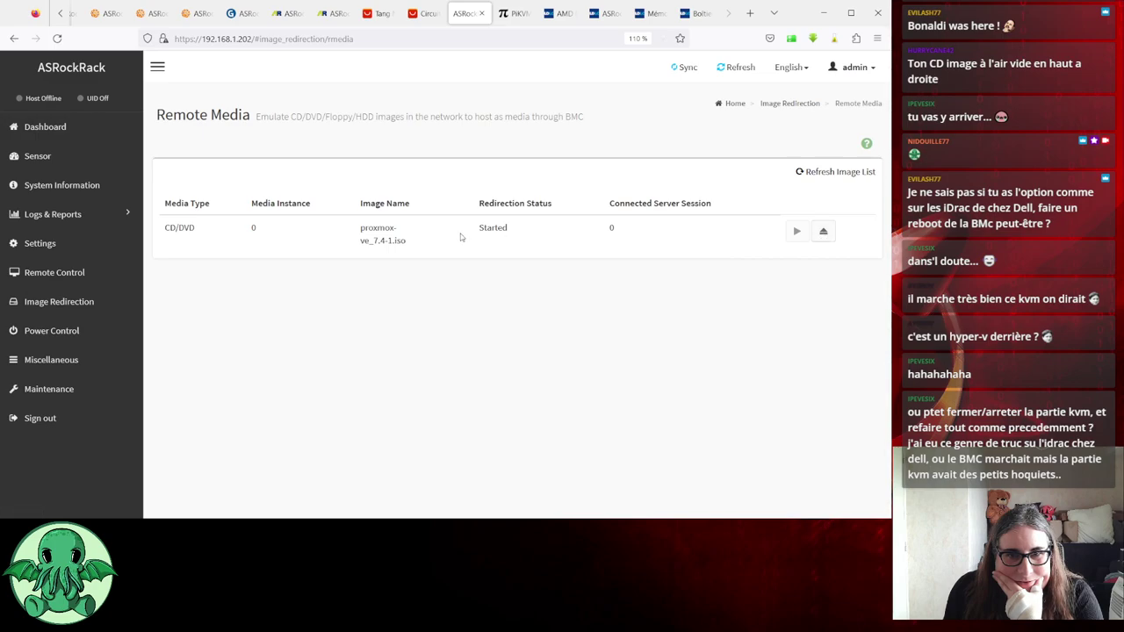
{"action": "left_click", "coordinate": [823, 231]}
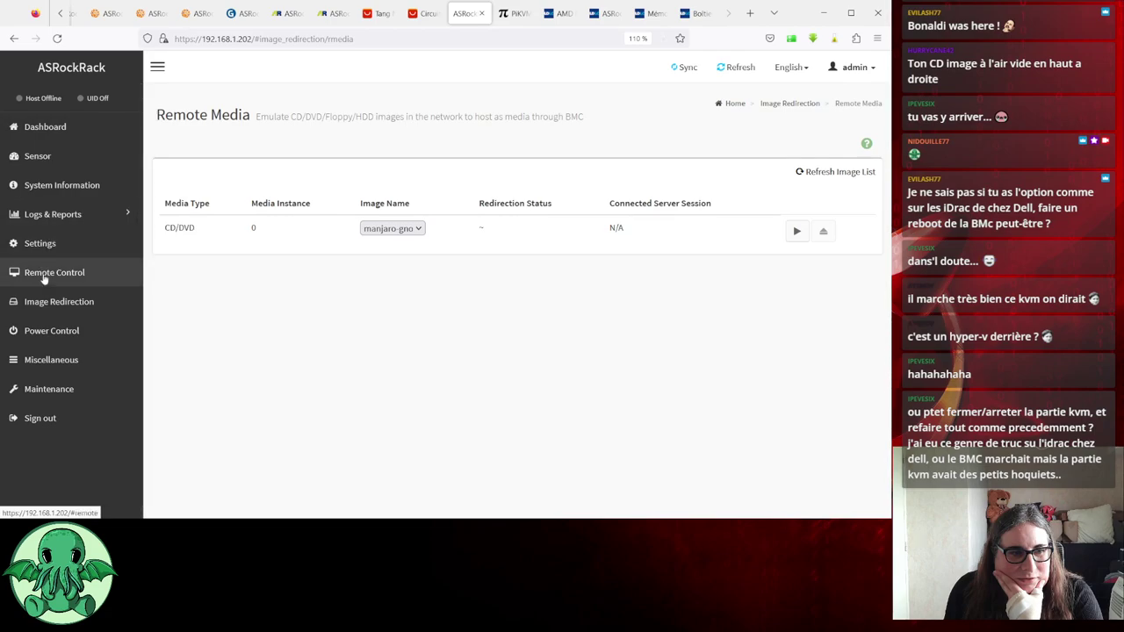
{"action": "left_click", "coordinate": [44, 274]}
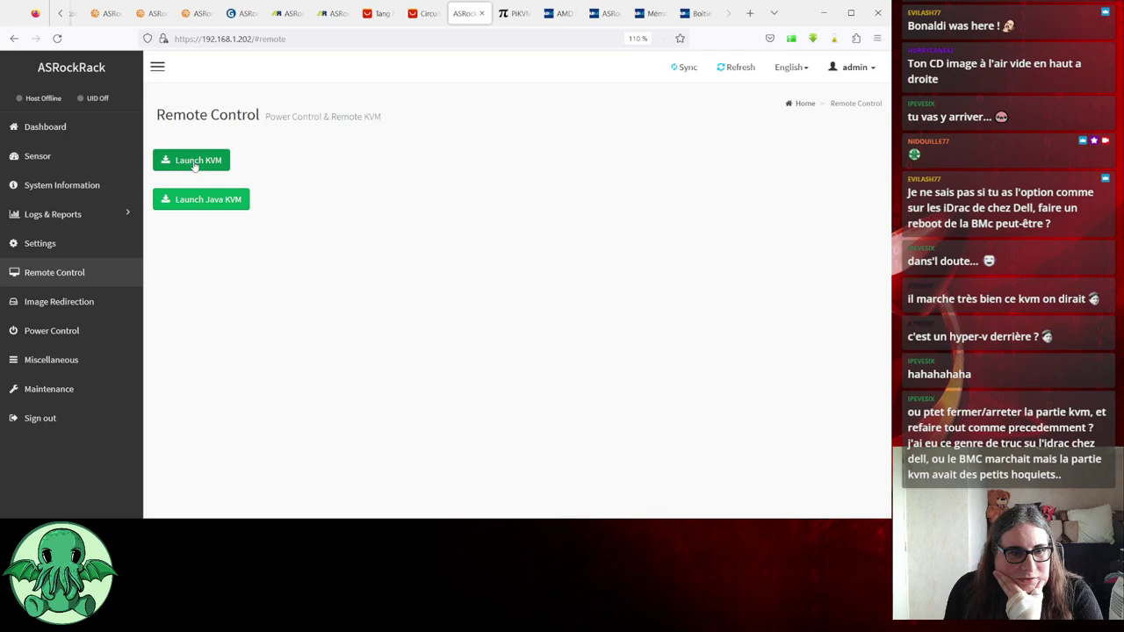
{"action": "left_click", "coordinate": [195, 162]}
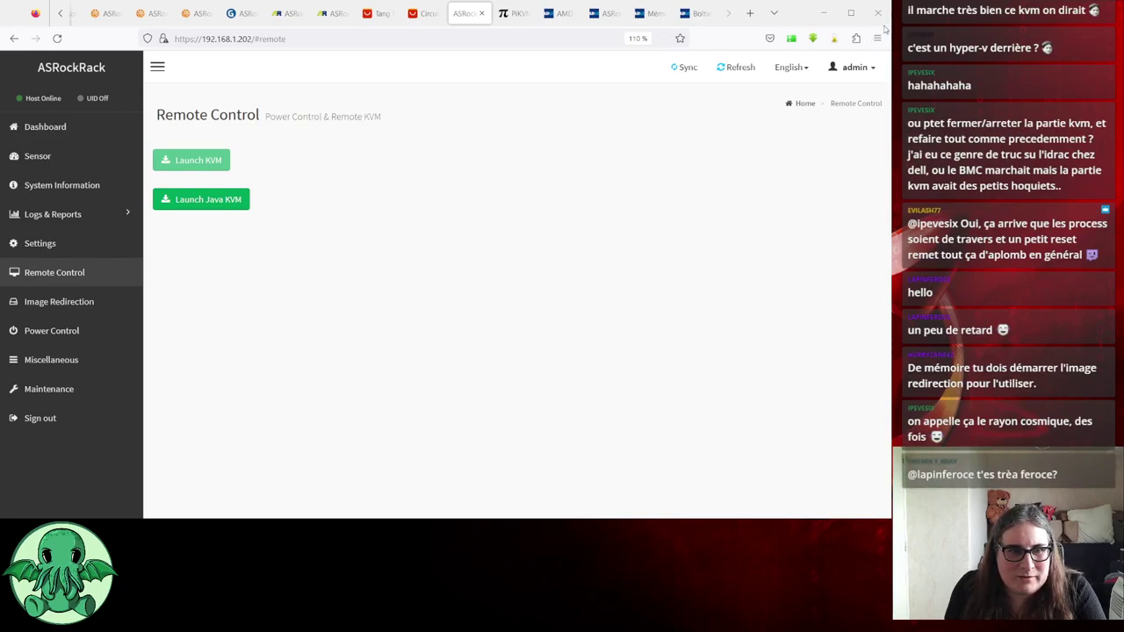
Restore all BMC firmware settings to factory defaults and acknowledge the device reset
{"action": "left_click", "coordinate": [118, 390]}
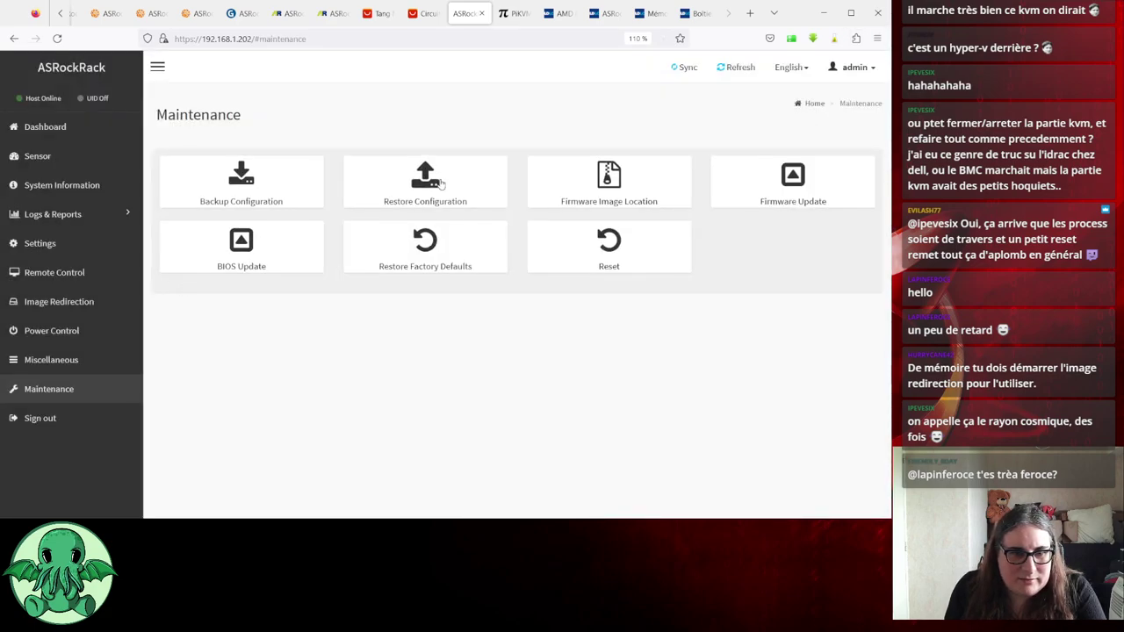
{"action": "left_click", "coordinate": [426, 239]}
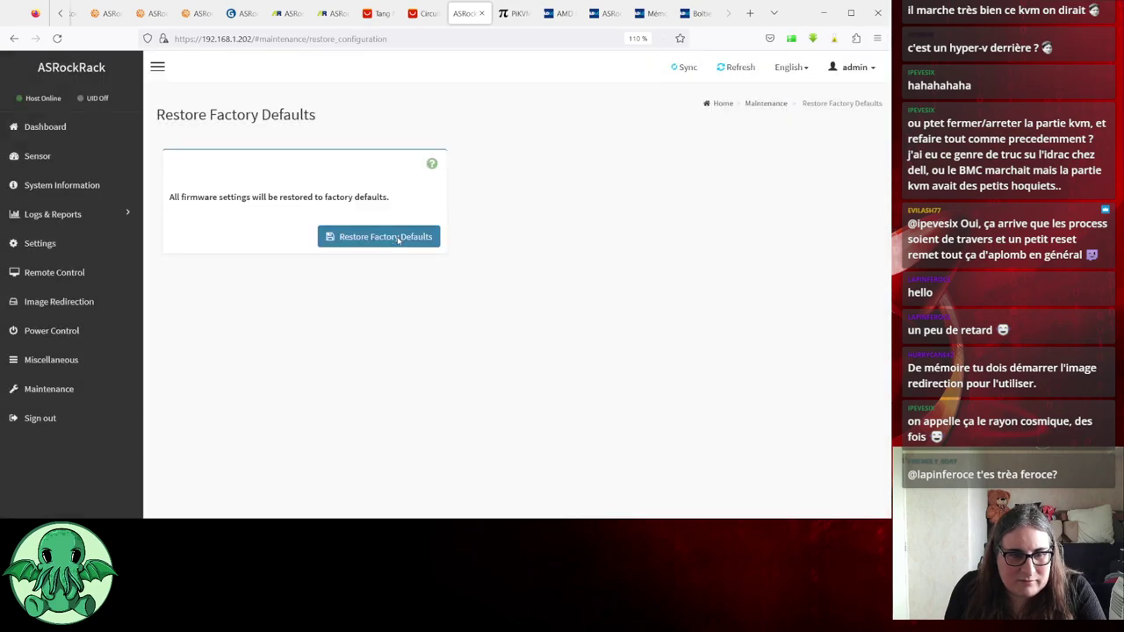
{"action": "left_click", "coordinate": [398, 239]}
{"action": "left_click", "coordinate": [491, 311]}
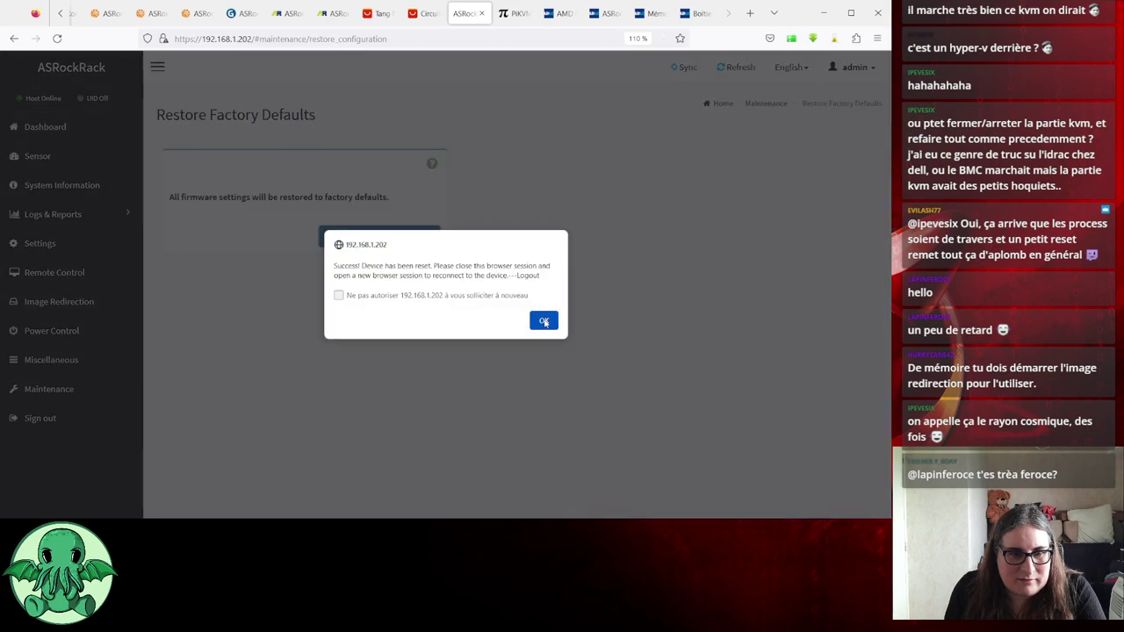
{"action": "left_click", "coordinate": [545, 318]}
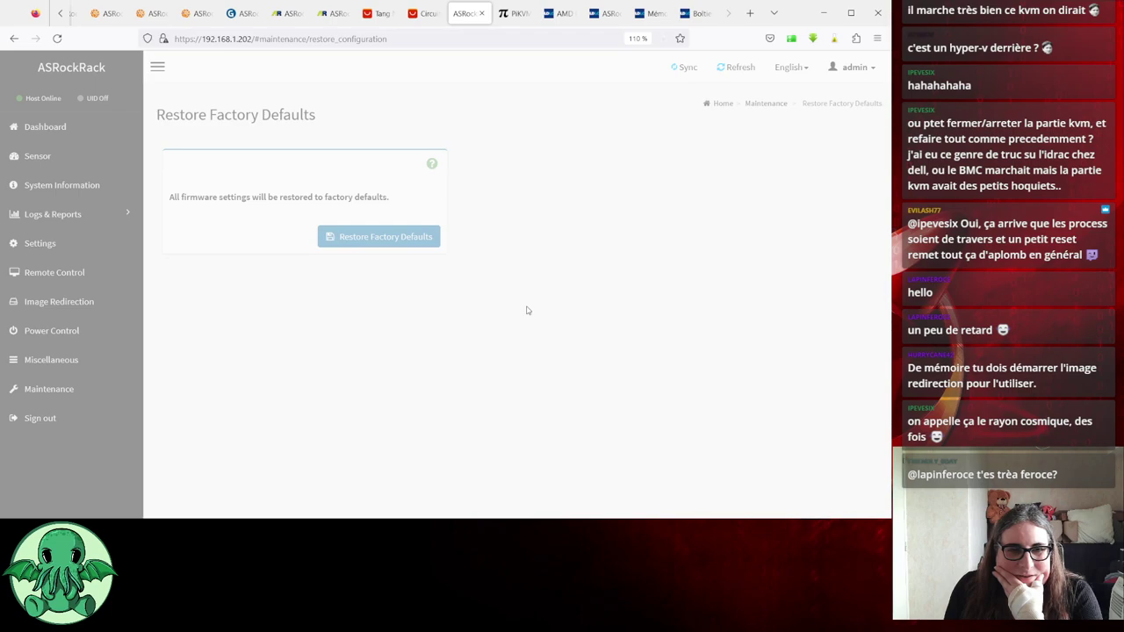
{"action": "left_click", "coordinate": [234, 39]}
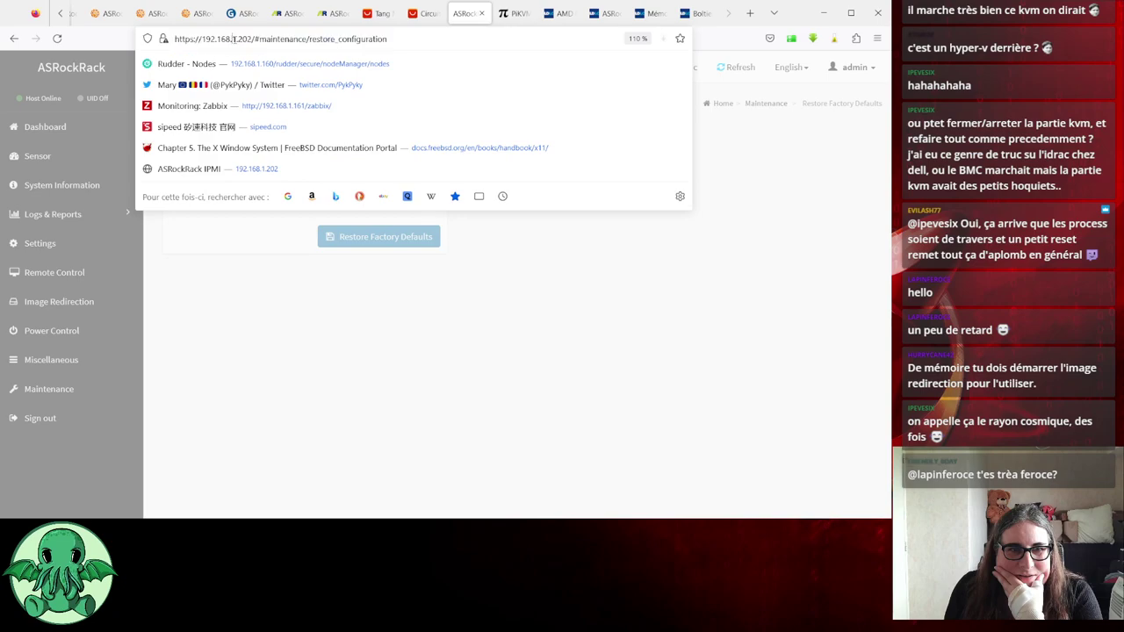
{"action": "left_click_drag", "start_coordinate": [253, 38], "coordinate": [387, 38]}
{"action": "key", "text": "BackSpace"}
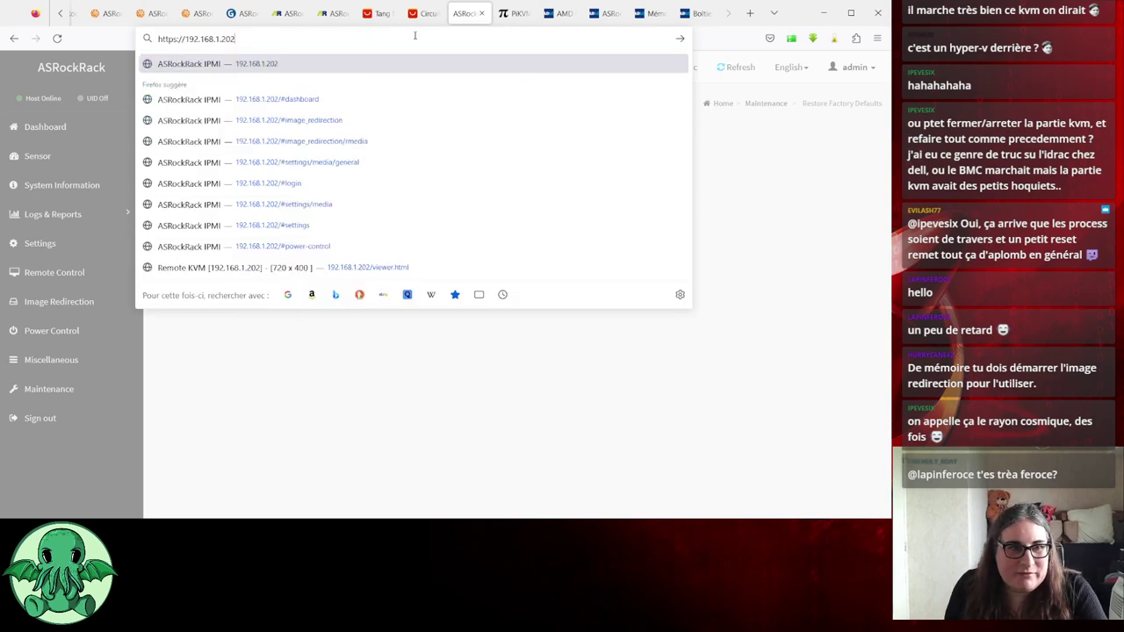
{"action": "key", "text": "Return"}
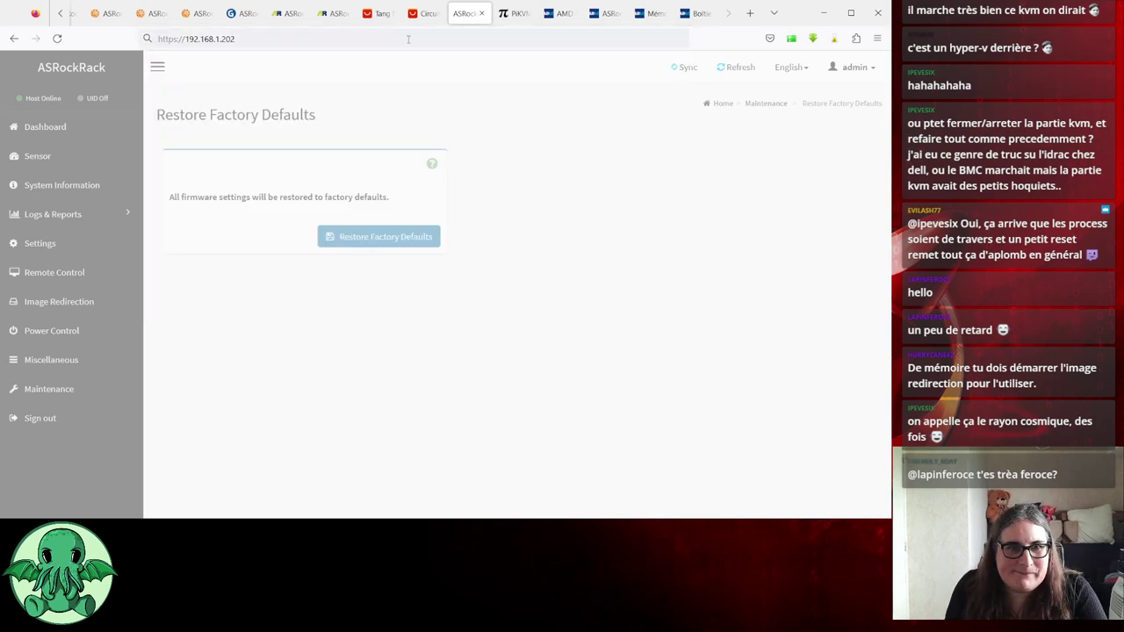
{"action": "left_click", "coordinate": [409, 39]}
{"action": "left_click", "coordinate": [411, 38]}
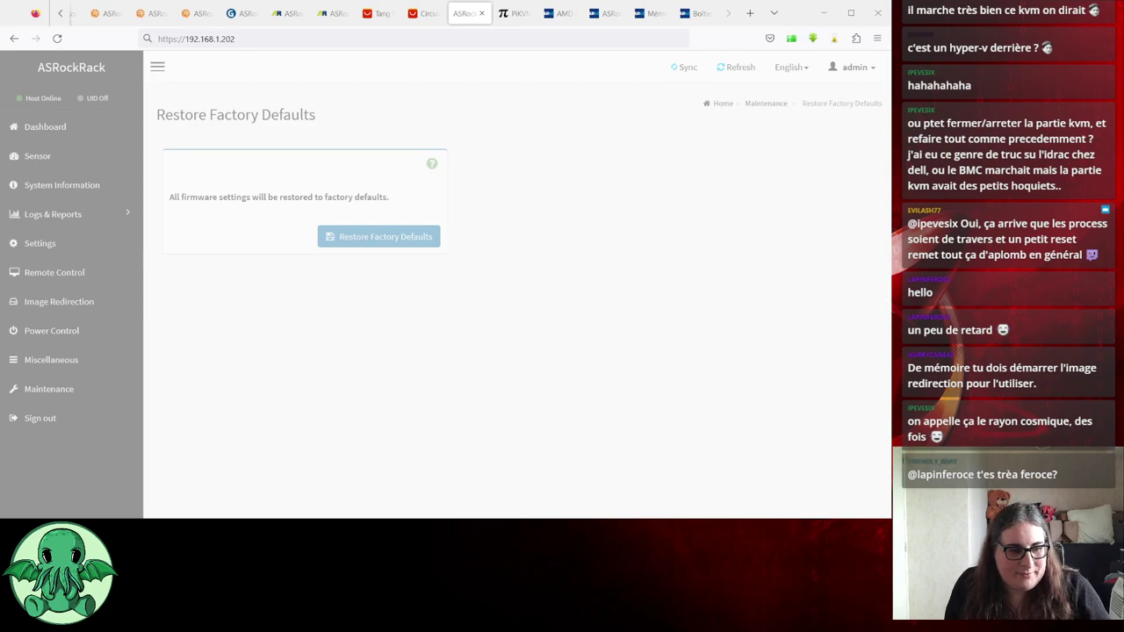
{"action": "key", "text": "F5"}
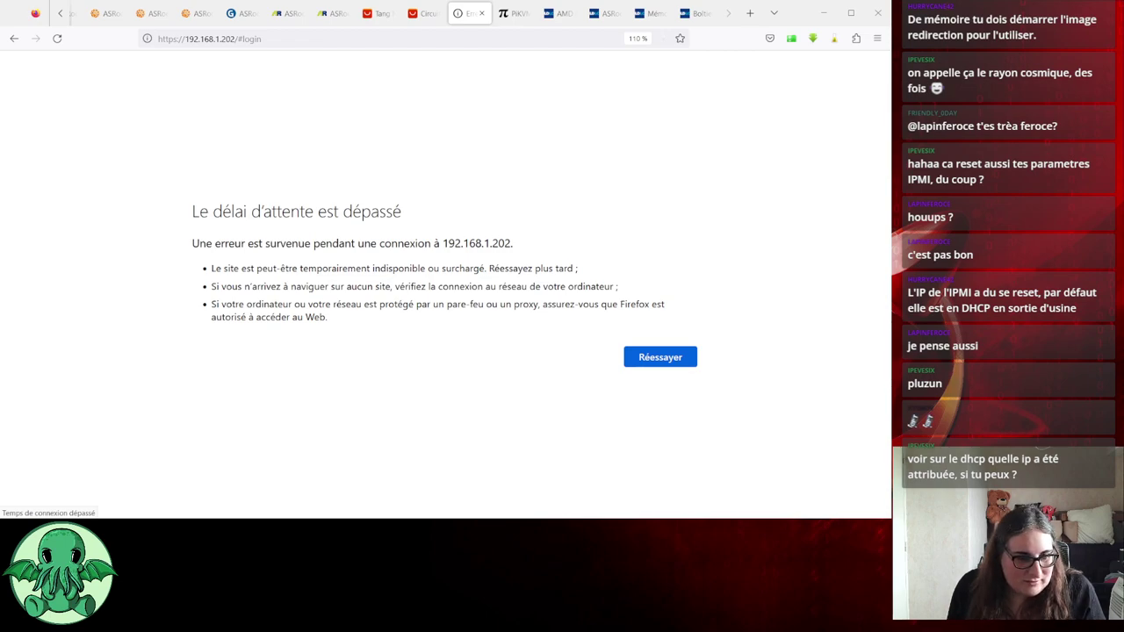
{"action": "left_click", "coordinate": [259, 40]}
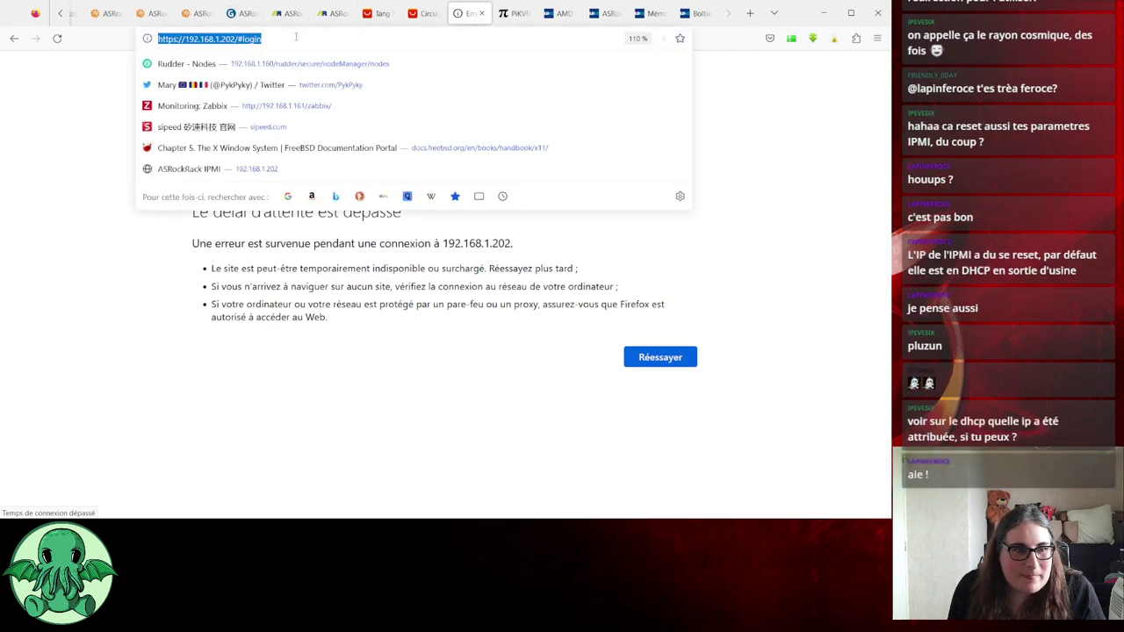
{"action": "left_click", "coordinate": [259, 40]}
{"action": "left_click_drag", "start_coordinate": [221, 39], "coordinate": [272, 39]}
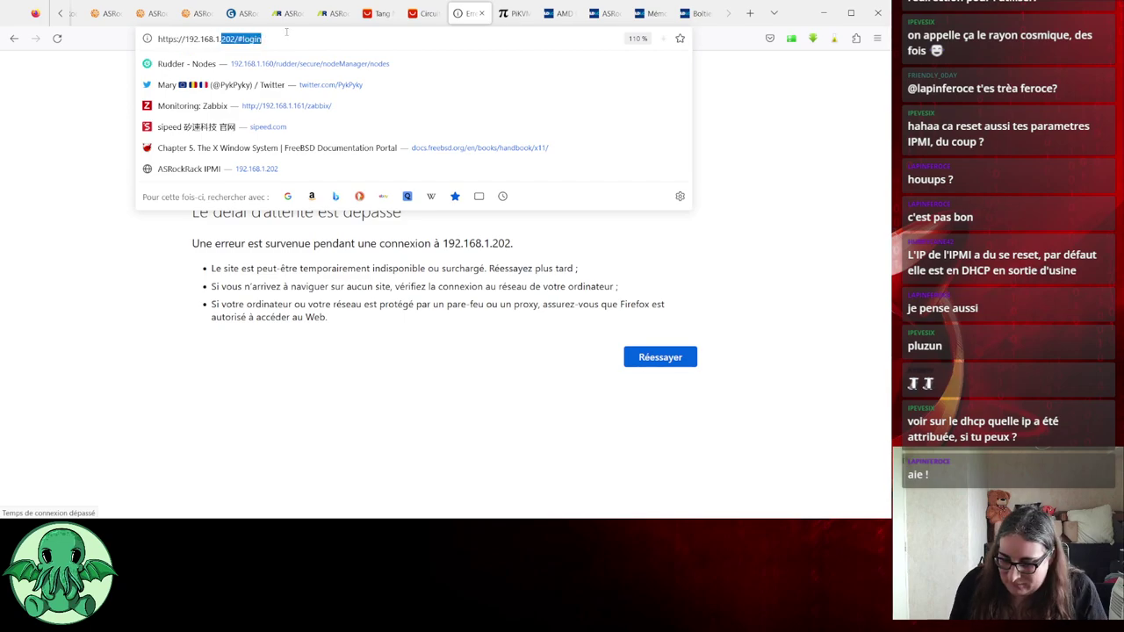
{"action": "type", "text": "77"}
{"action": "key", "text": "Return"}
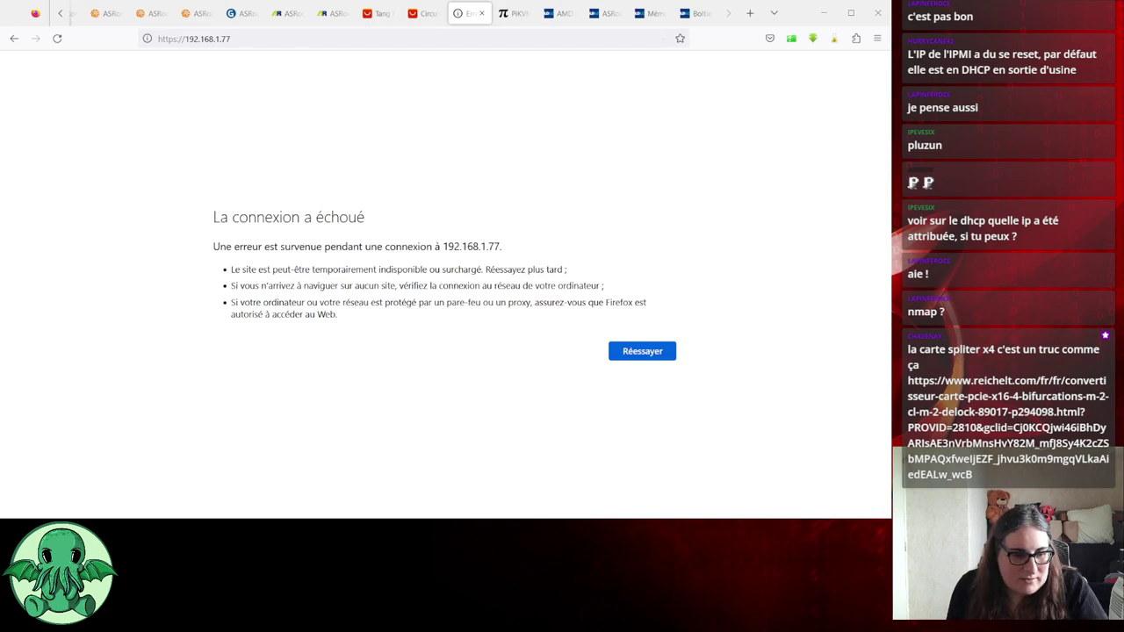
{"action": "double_click", "coordinate": [236, 38]}
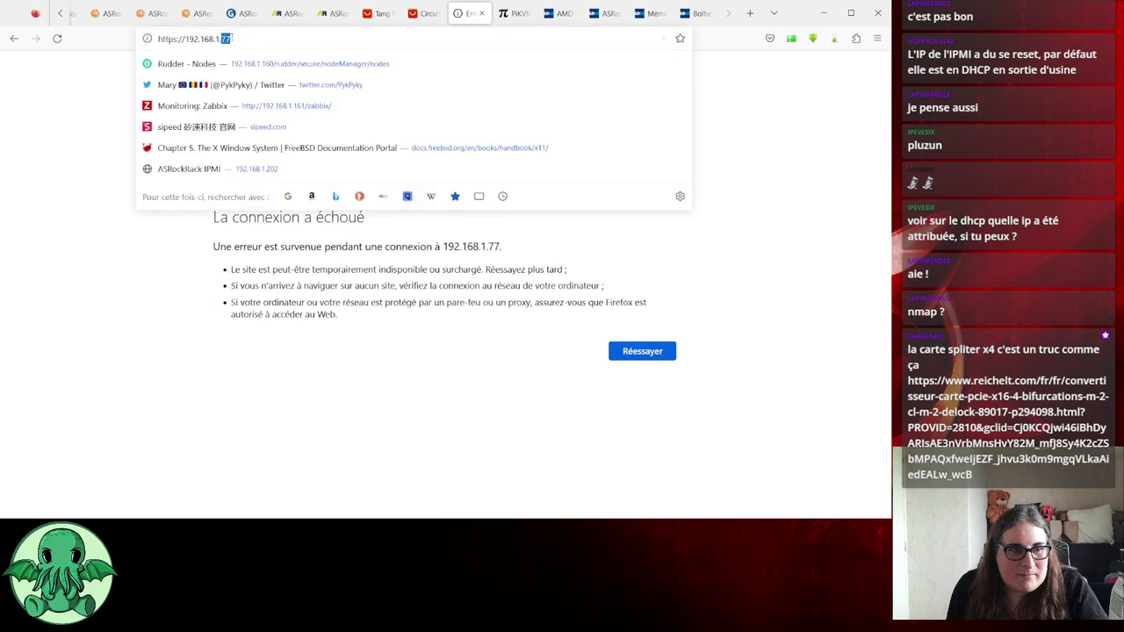
{"action": "type", "text": "99"}
{"action": "key", "text": "Return"}
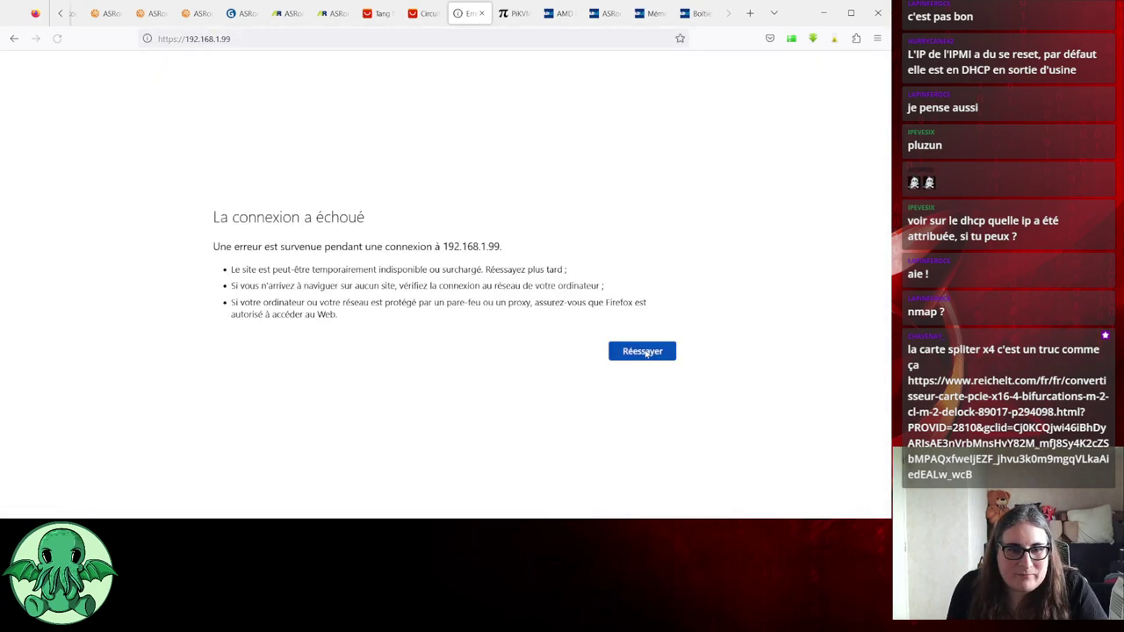
{"action": "left_click", "coordinate": [646, 352]}
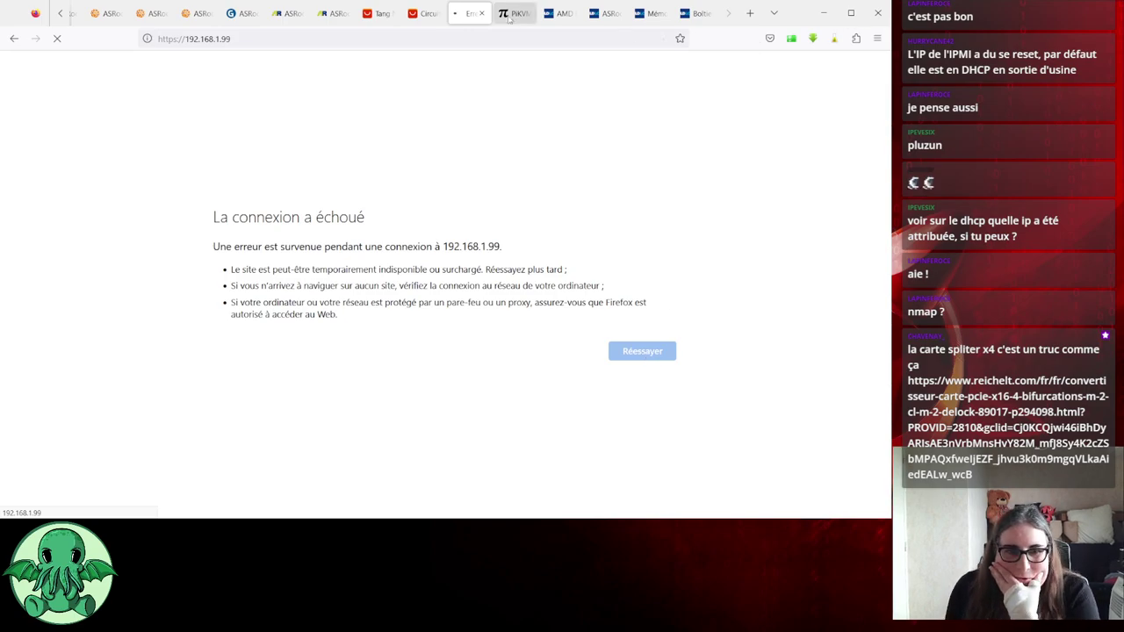
{"action": "left_click", "coordinate": [482, 13]}
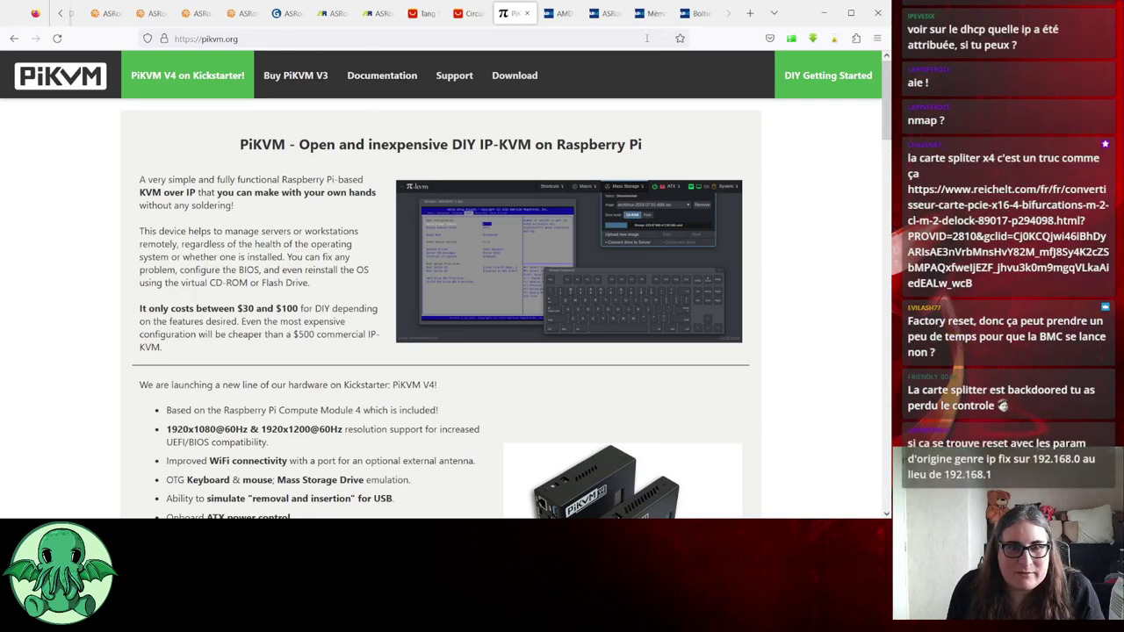
Open a new browser tab and try to load the BMC at 192.168.1.99
{"action": "left_click", "coordinate": [750, 13]}
{"action": "left_click", "coordinate": [595, 38]}
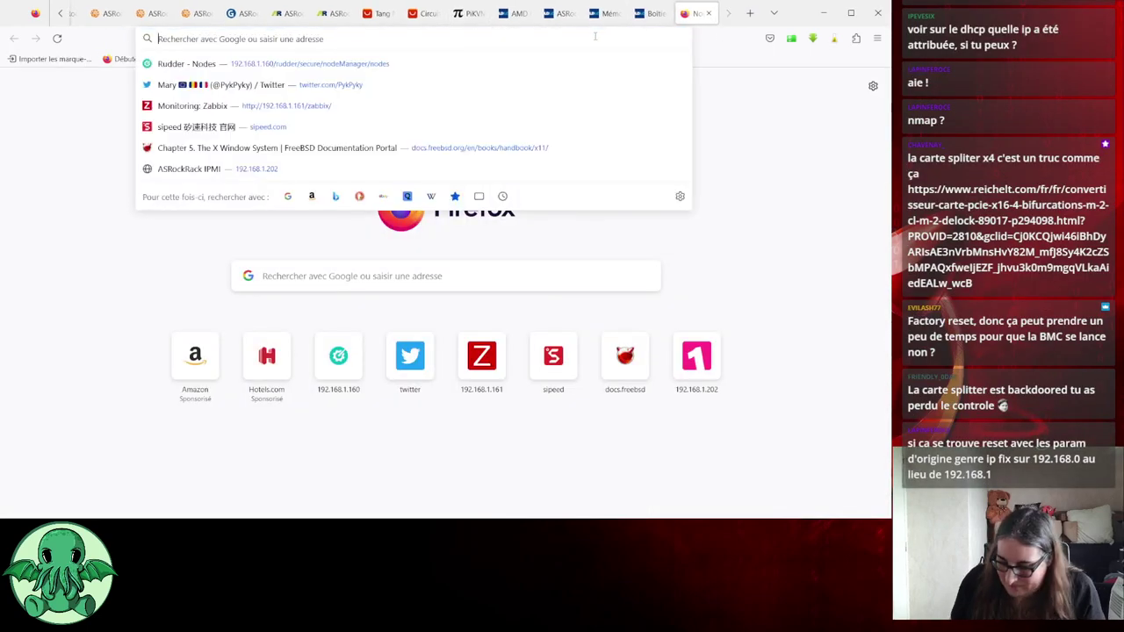
{"action": "type", "text": "192.168.1."}
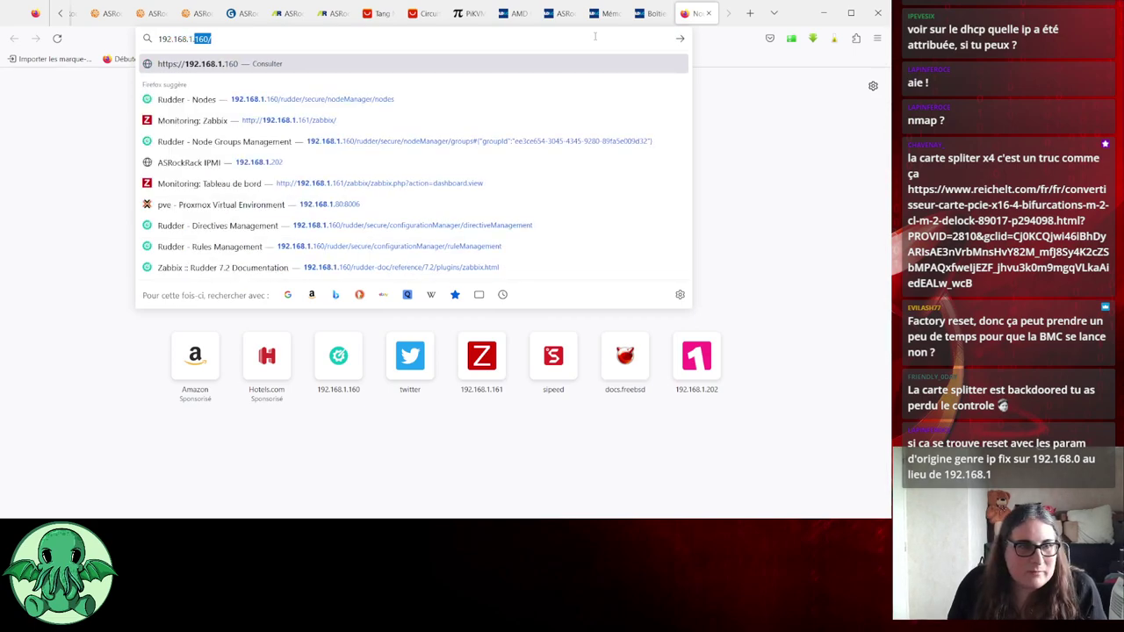
{"action": "type", "text": "99"}
{"action": "key", "text": "Return"}
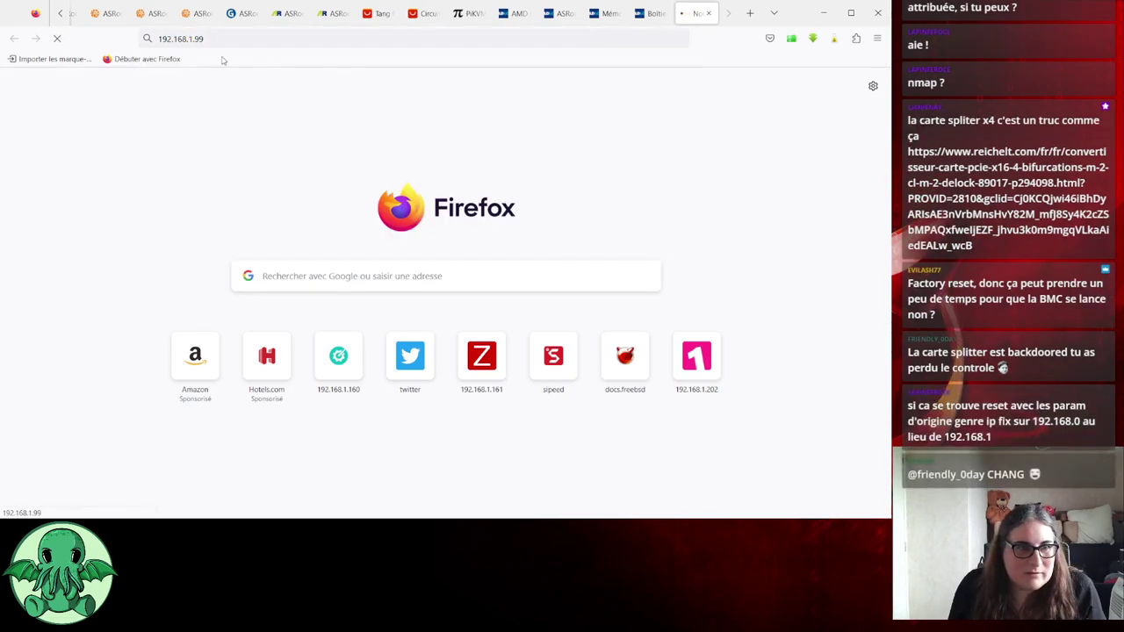
{"action": "left_click", "coordinate": [197, 38]}
{"action": "key", "text": "BackSpace"}
{"action": "key", "text": "BackSpace"}
{"action": "type", "text": "25"}
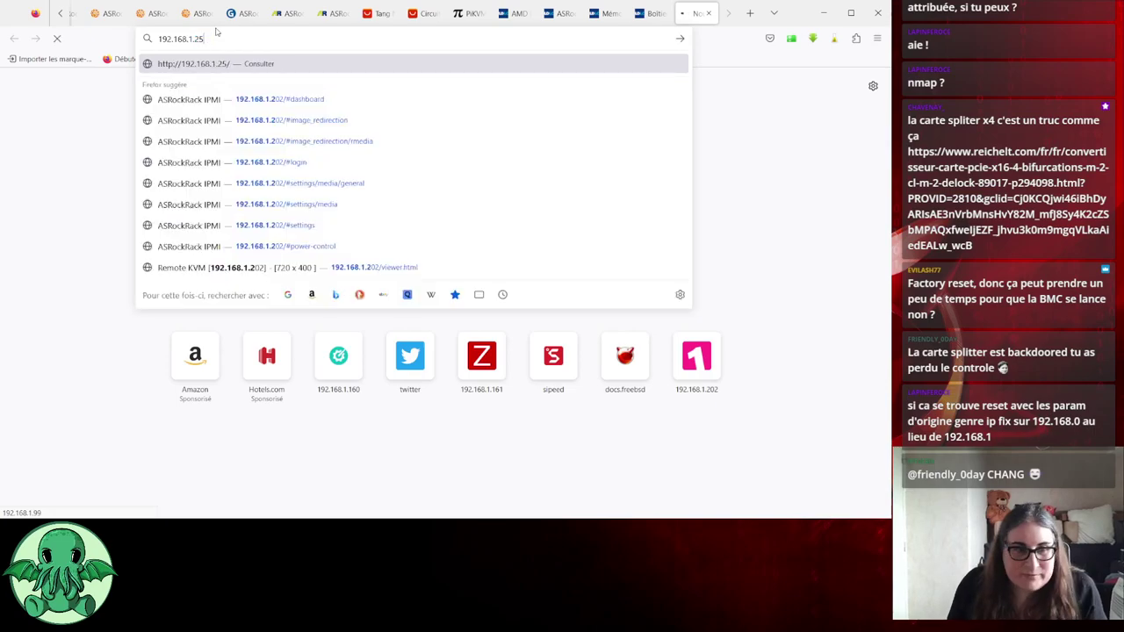
{"action": "type", "text": "14"}
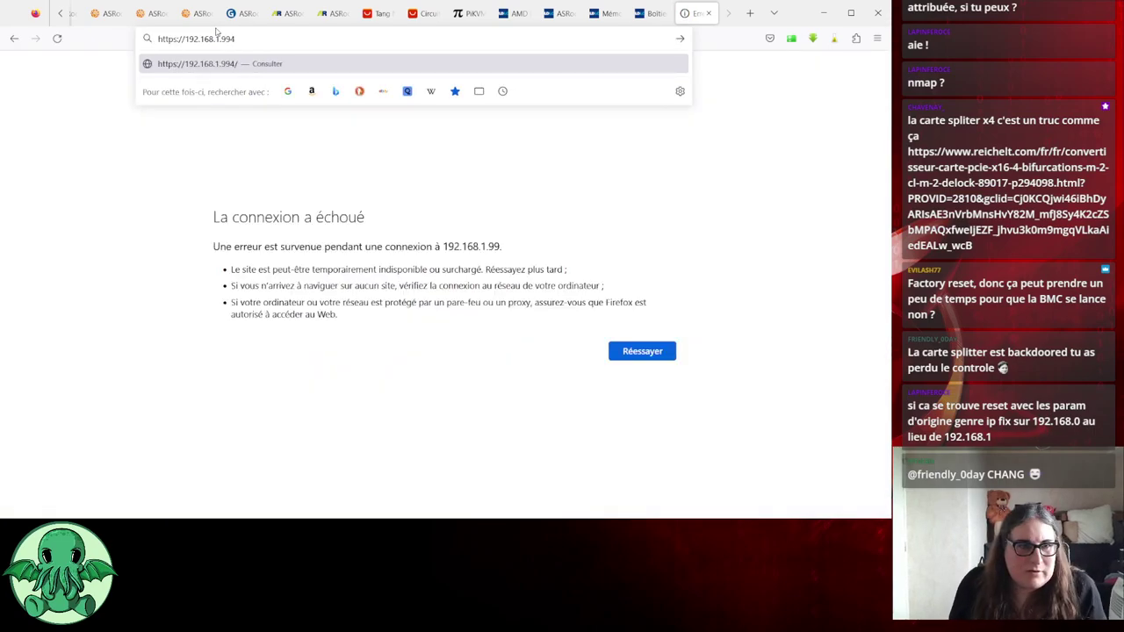
{"action": "key", "text": "BackSpace"}
{"action": "key", "text": "BackSpace"}
{"action": "key", "text": "BackSpace"}
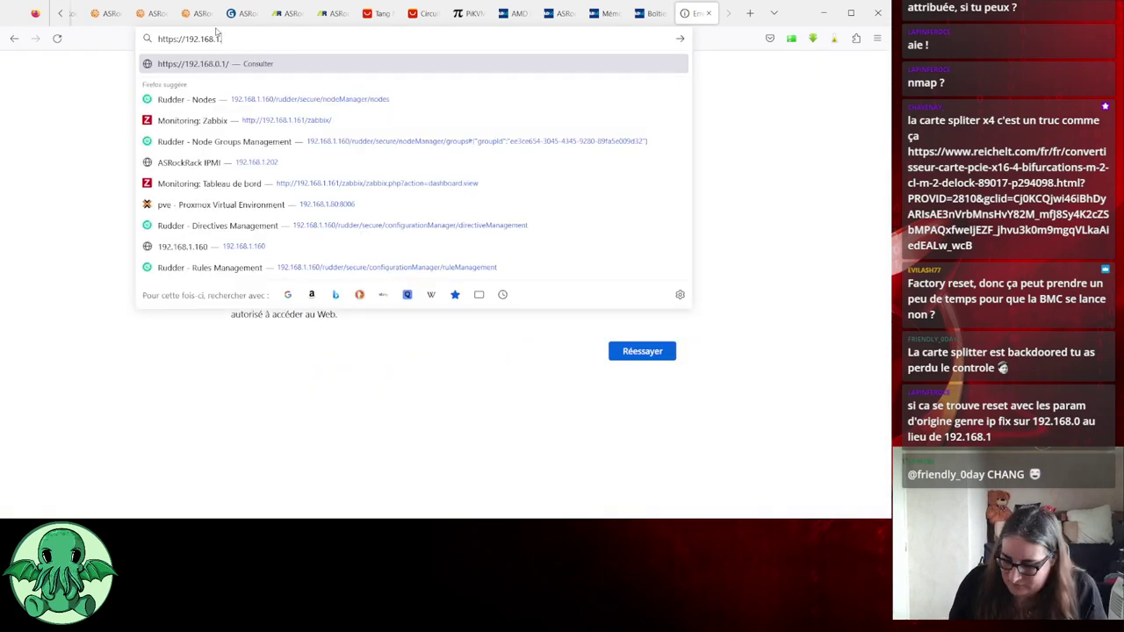
{"action": "type", "text": "253"}
{"action": "key", "text": "Return"}
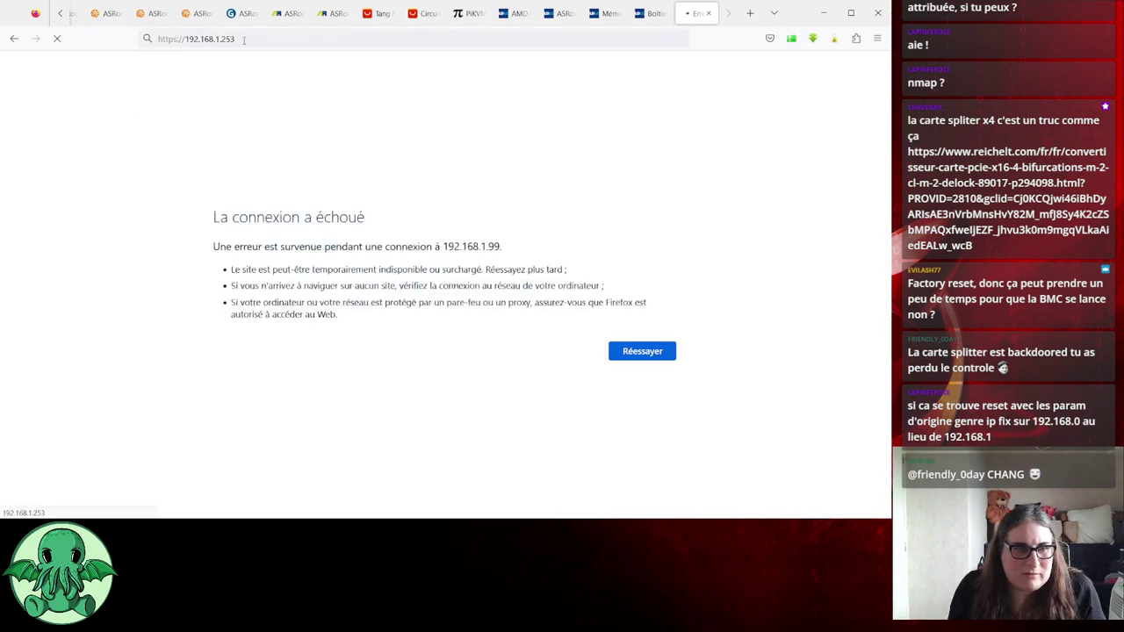
{"action": "left_click", "coordinate": [281, 38]}
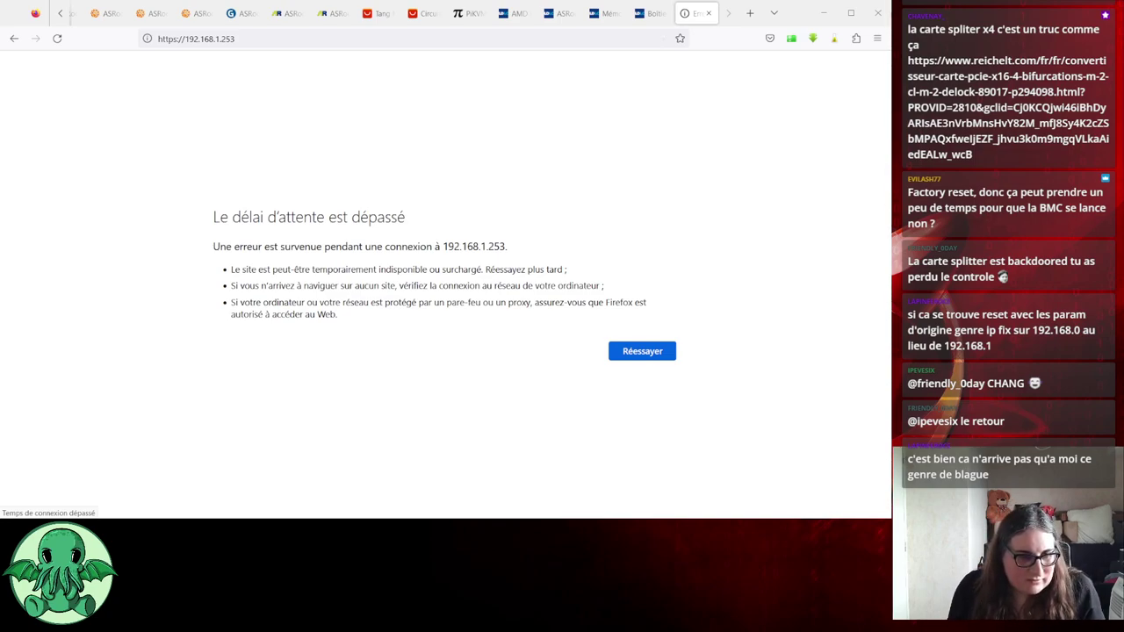
{"action": "left_click", "coordinate": [222, 39]}
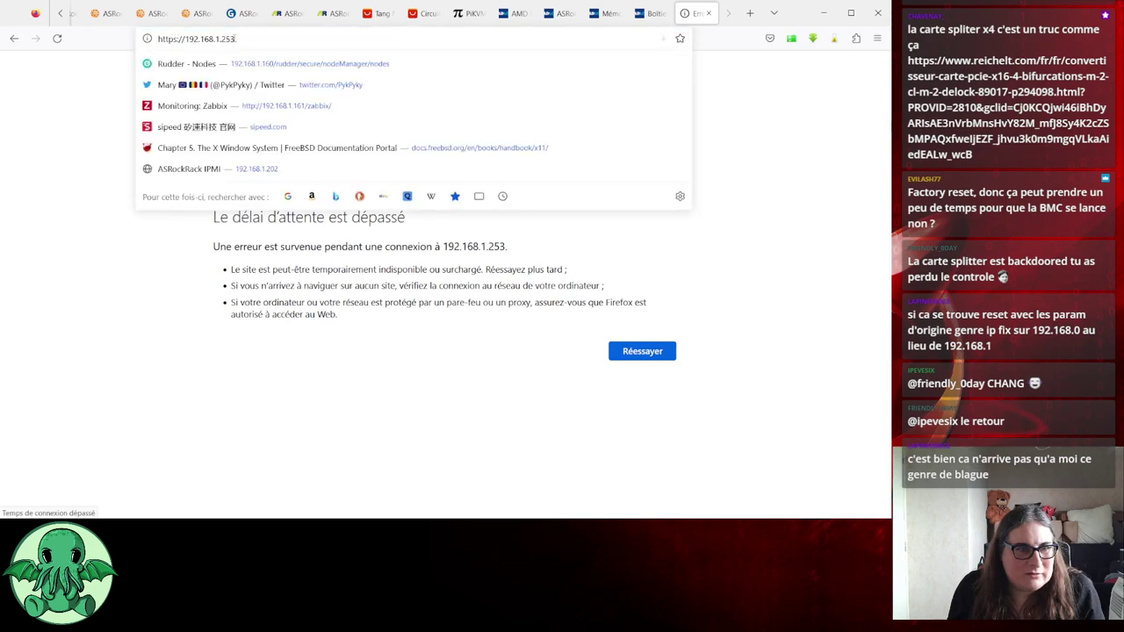
{"action": "double_click", "coordinate": [226, 39]}
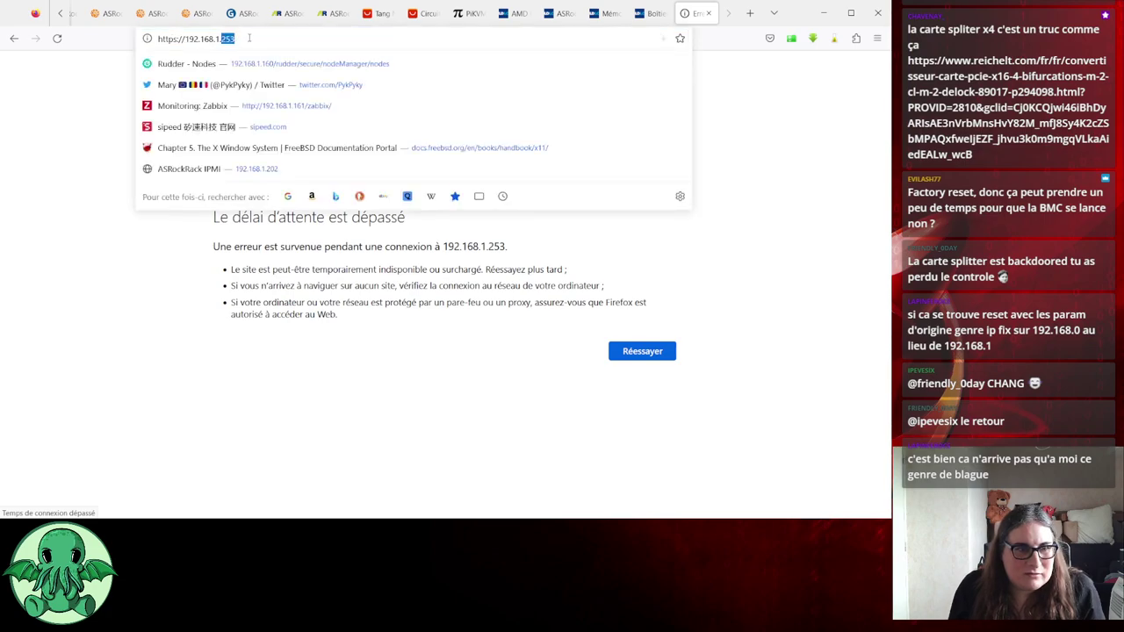
{"action": "type", "text": "41"}
{"action": "key", "text": "Return"}
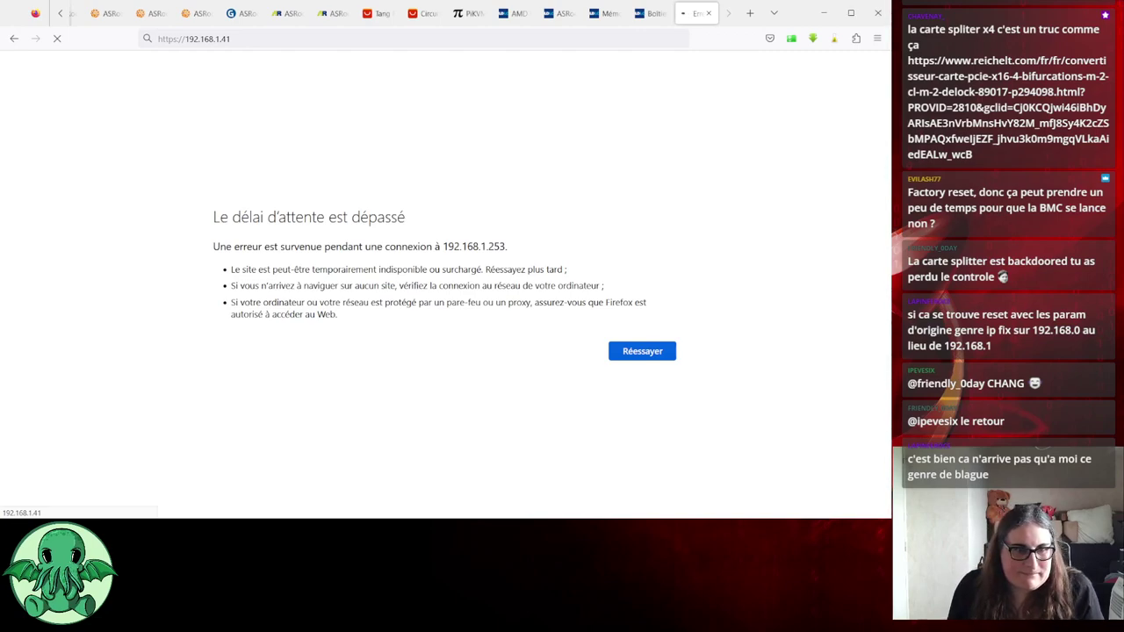
{"action": "left_click", "coordinate": [242, 38]}
{"action": "left_click", "coordinate": [244, 38]}
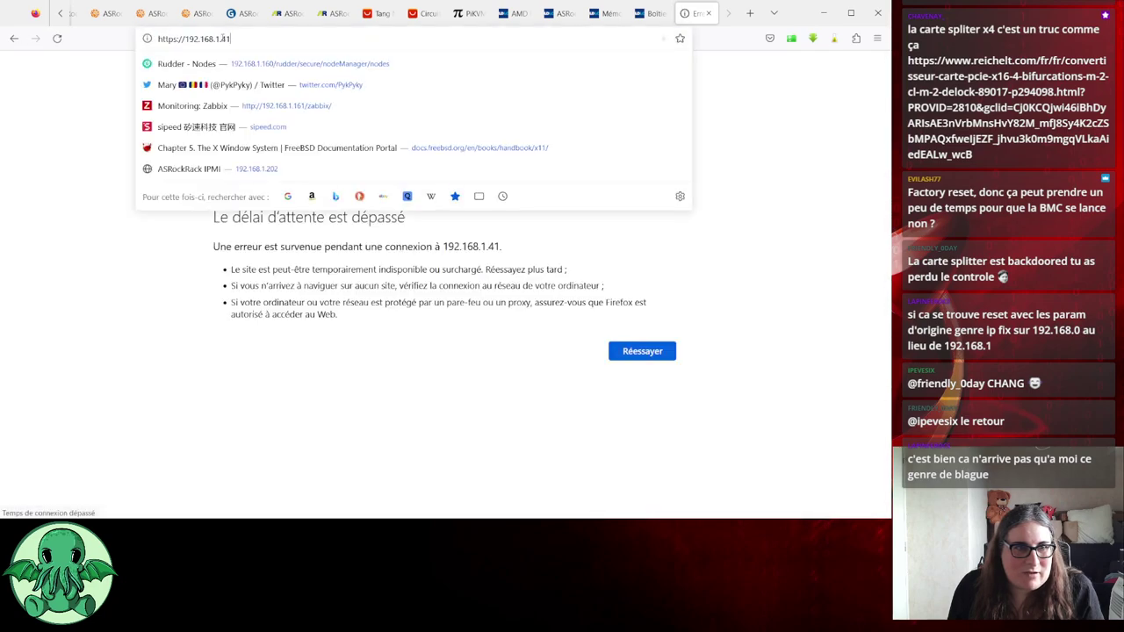
{"action": "double_click", "coordinate": [224, 38]}
{"action": "type", "text": "252"}
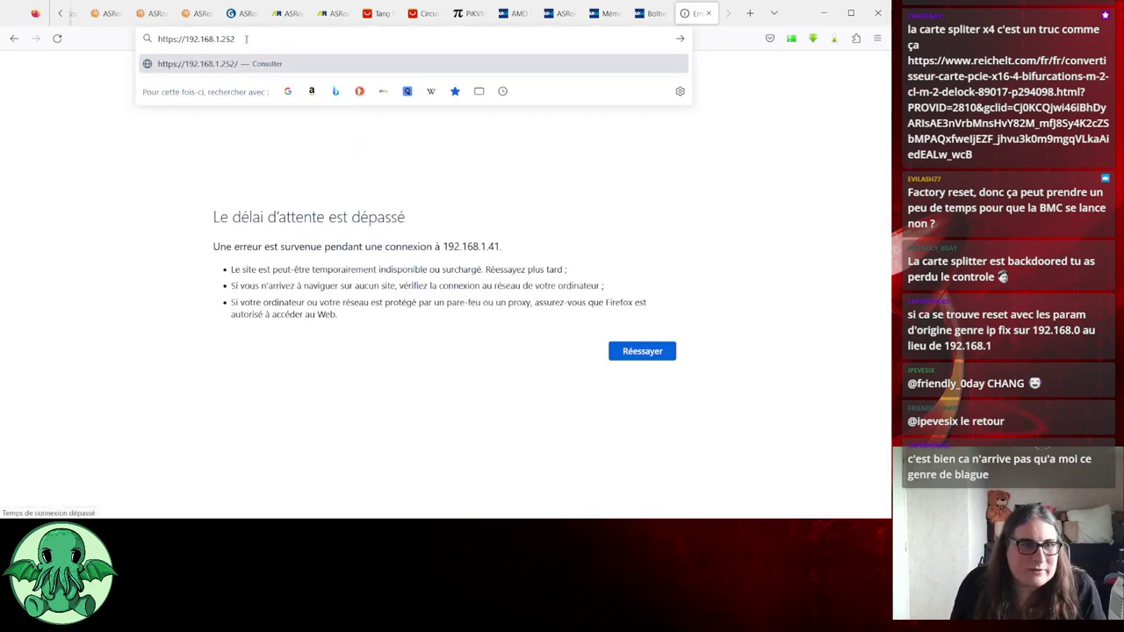
{"action": "key", "text": "Return"}
{"action": "left_click", "coordinate": [179, 38]}
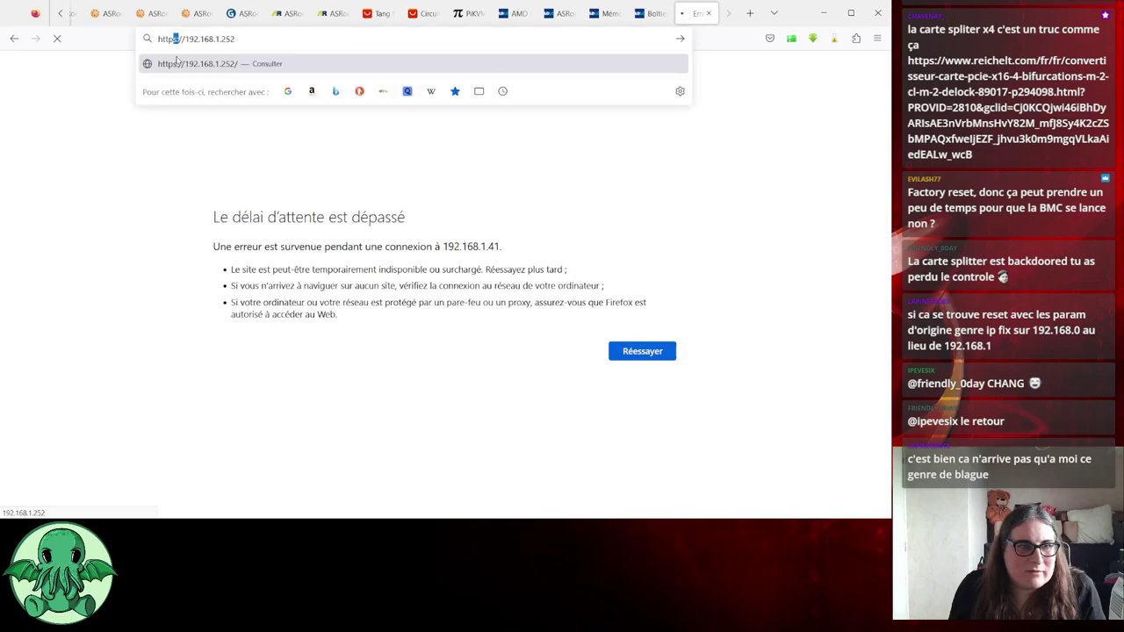
{"action": "key", "text": "Escape"}
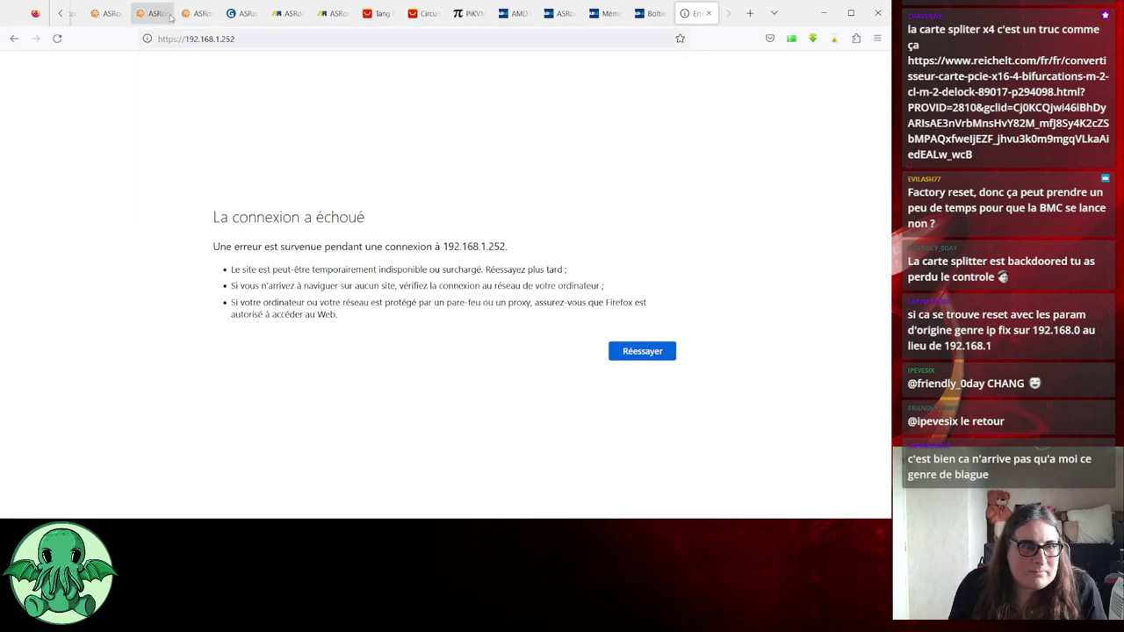
{"action": "left_click", "coordinate": [172, 39]}
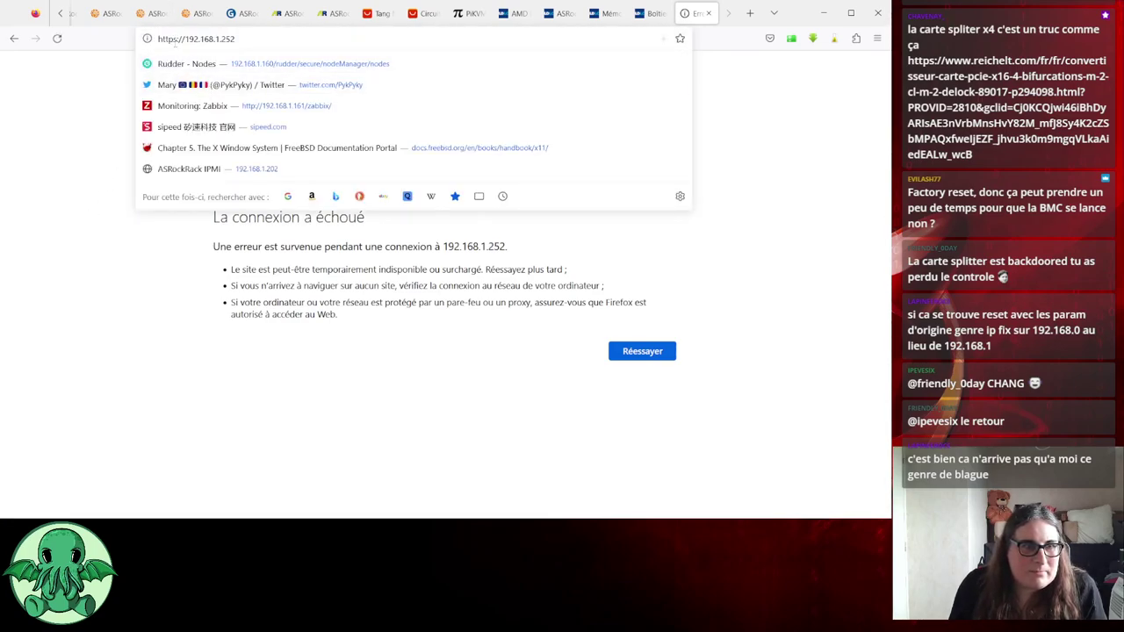
{"action": "key", "text": "Delete"}
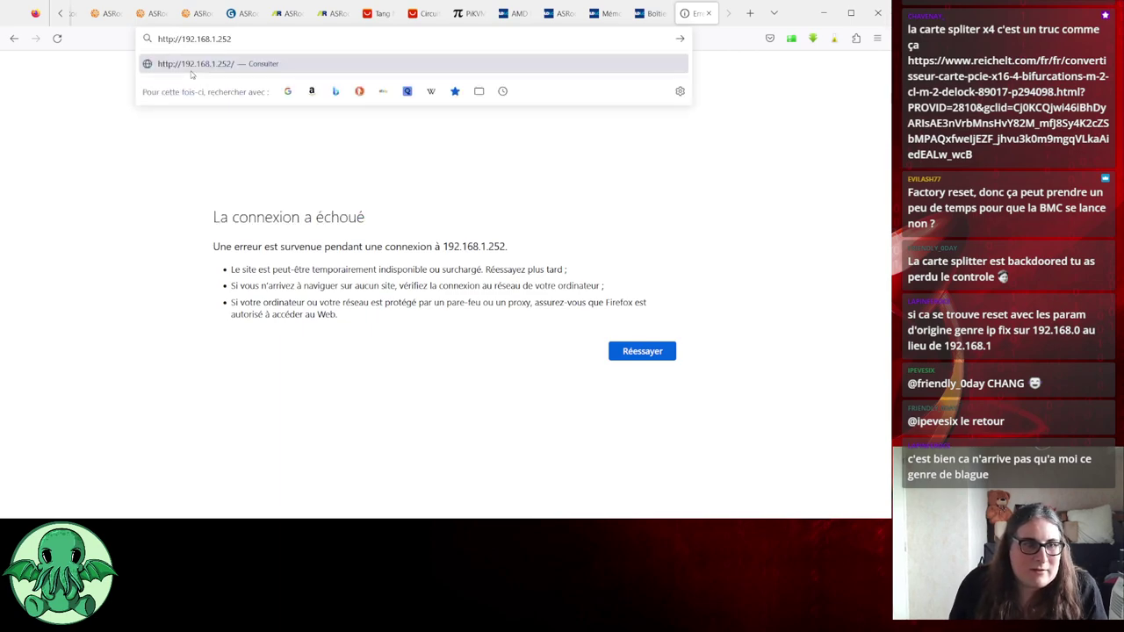
{"action": "key", "text": "Return"}
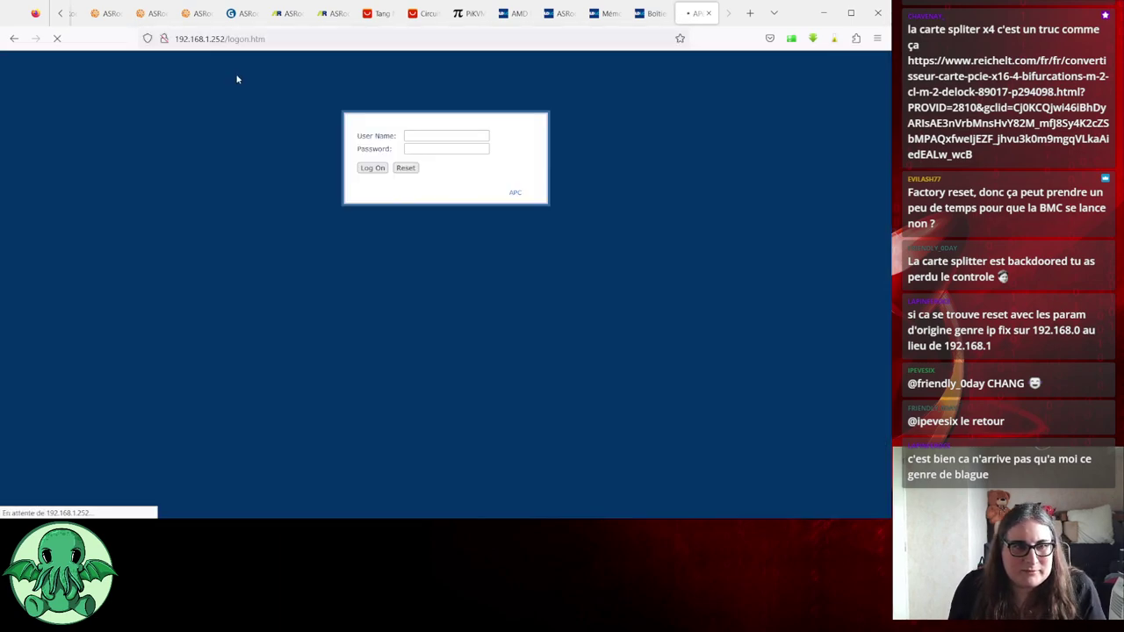
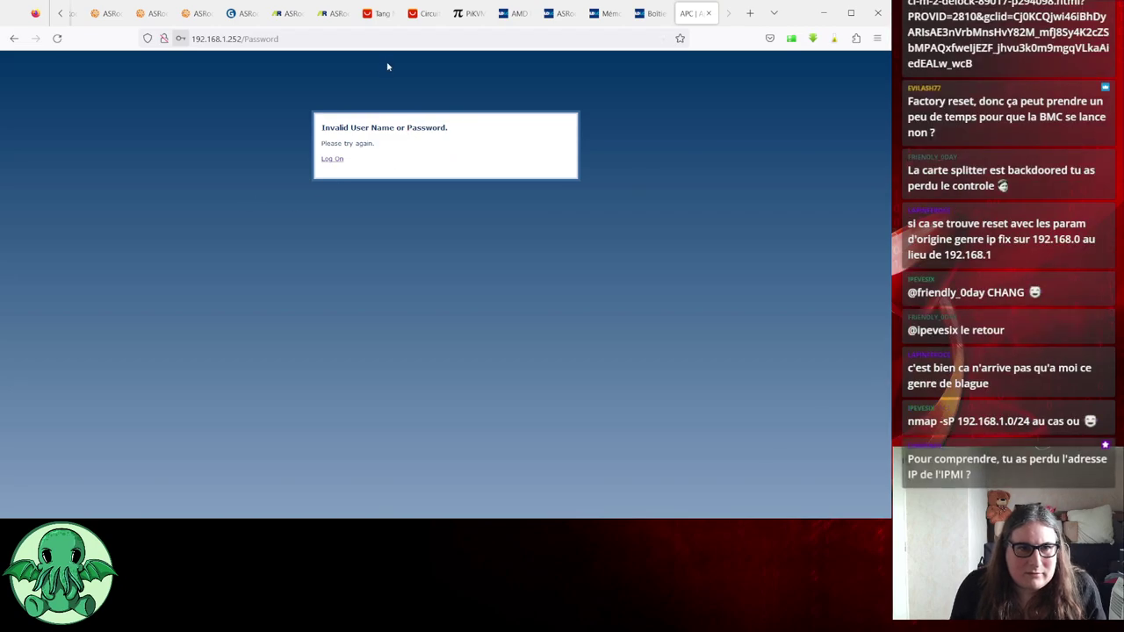
Log on to the APC rack PDU with the user name apc and the account password, and open its outlet control page
{"action": "left_click", "coordinate": [341, 159]}
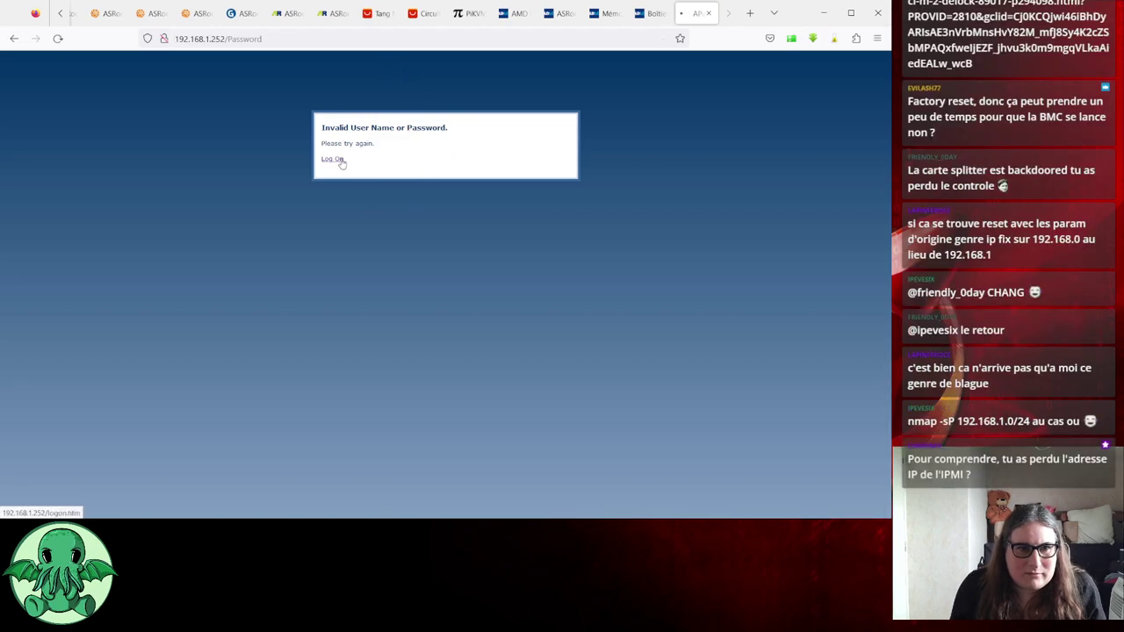
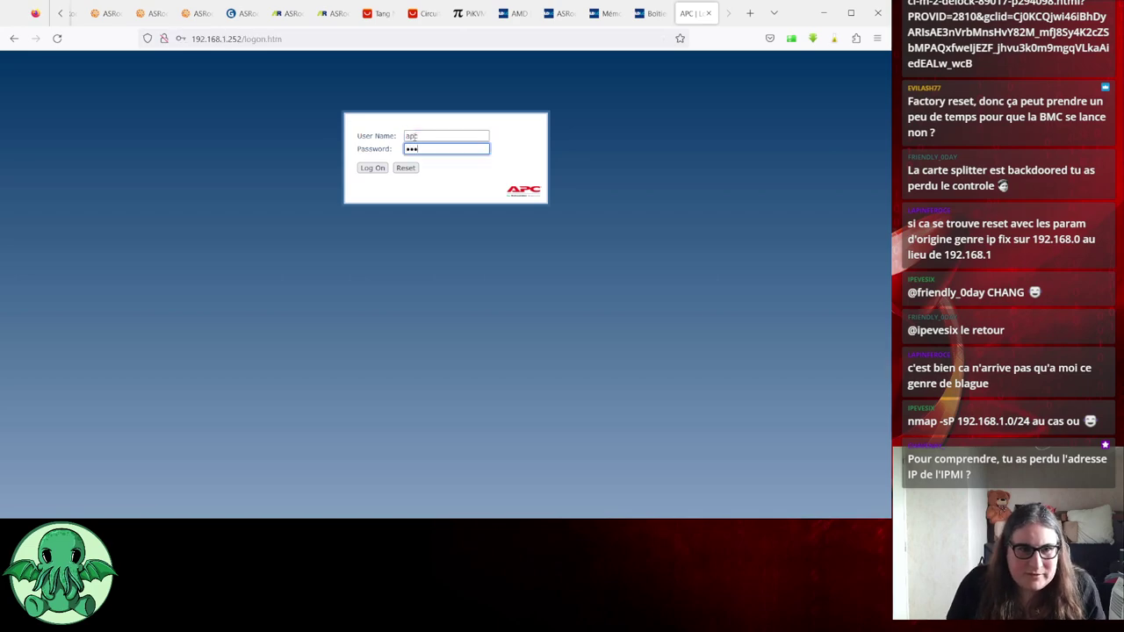
{"action": "key", "text": "Return"}
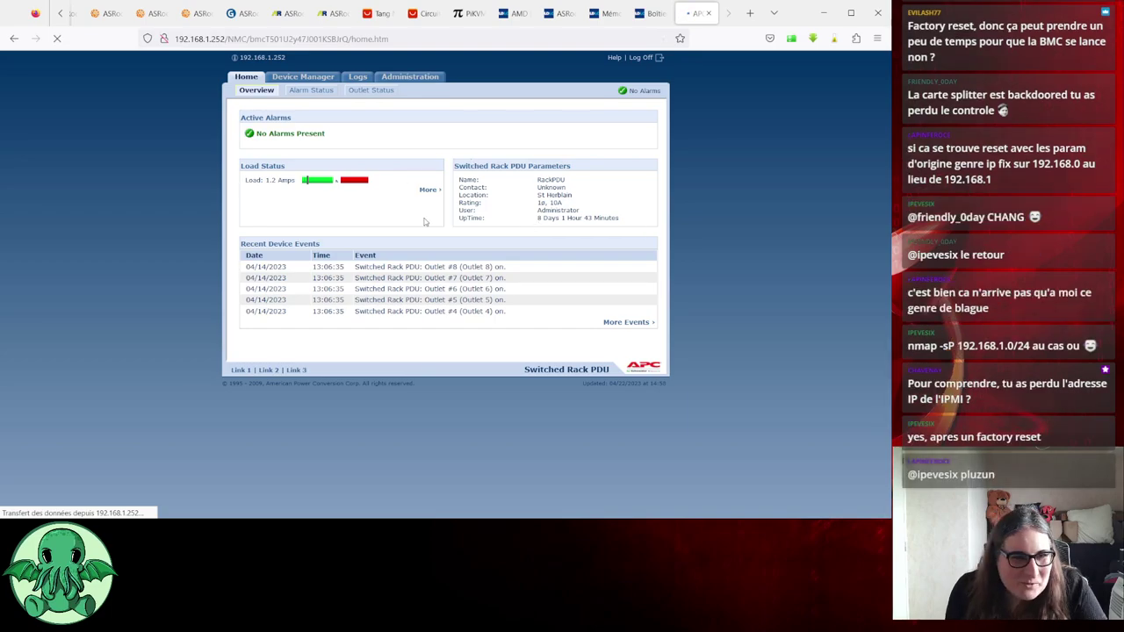
{"action": "left_click", "coordinate": [303, 77]}
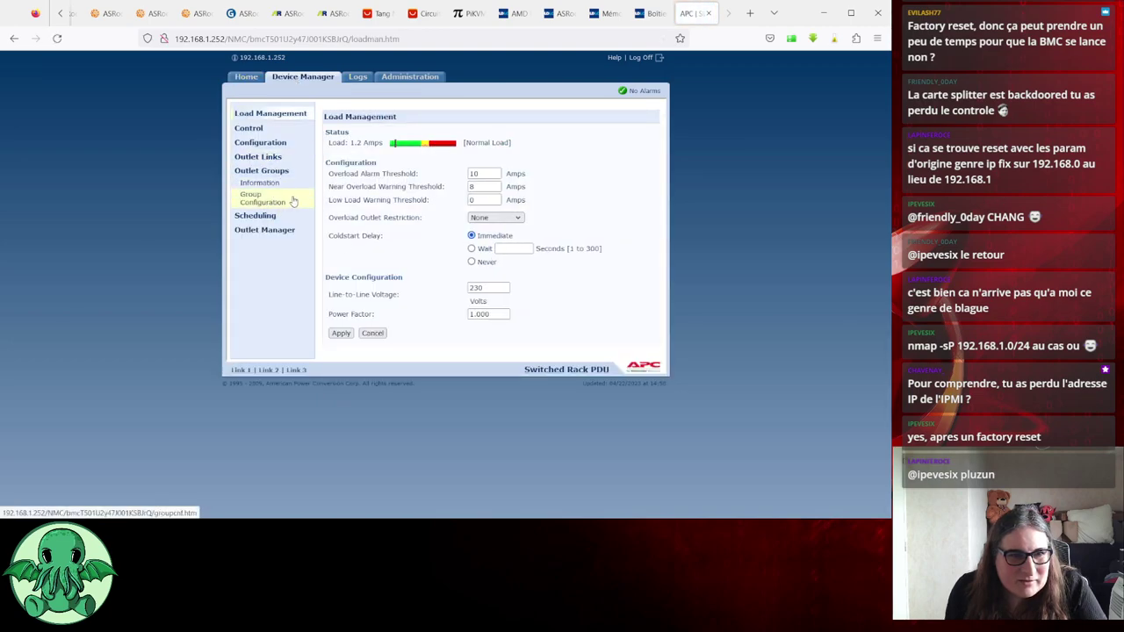
{"action": "left_click", "coordinate": [256, 130]}
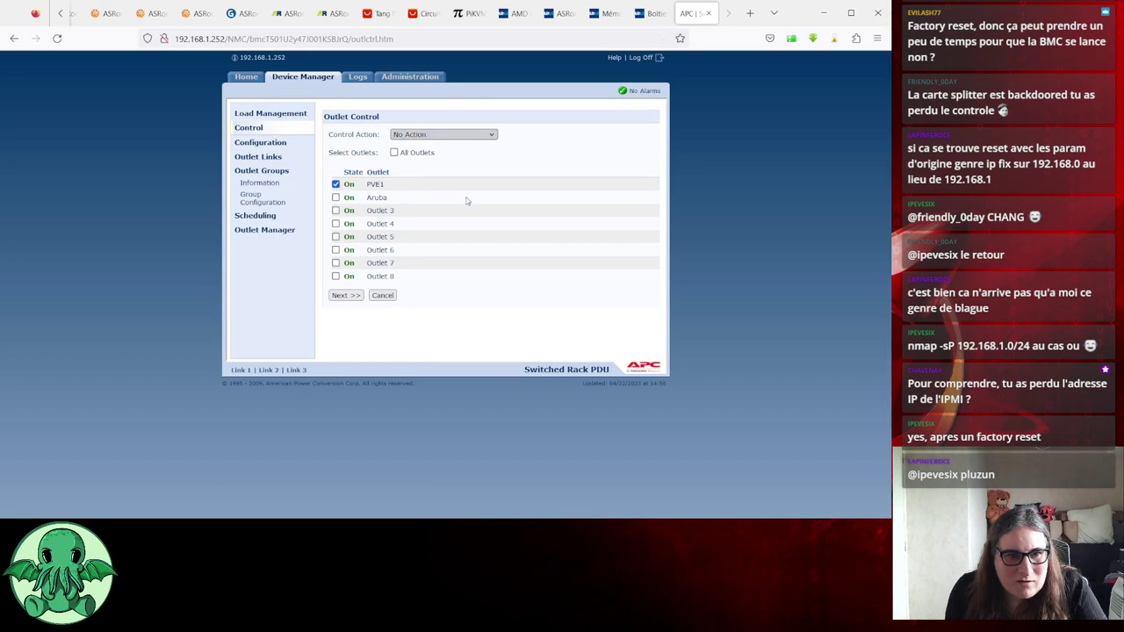
Turn off the PVE1 outlet with the Off Immediate control action and apply it
{"action": "key", "text": "Down"}
{"action": "key", "text": "Down"}
{"action": "key", "text": "Down"}
{"action": "key", "text": "Down"}
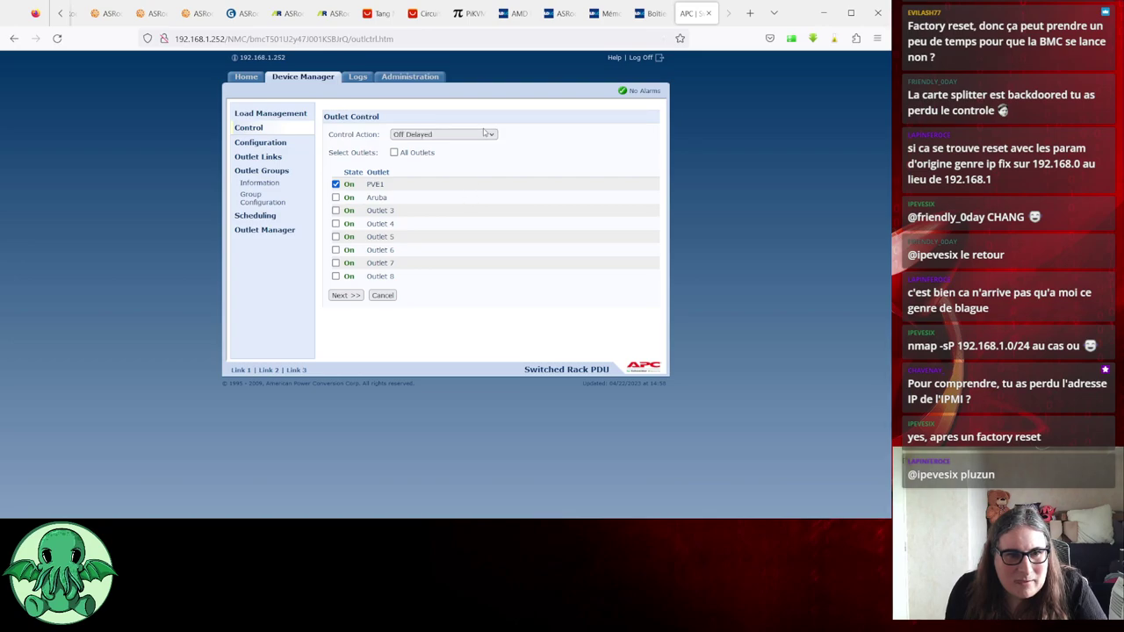
{"action": "key", "text": "Up"}
{"action": "left_click", "coordinate": [345, 296]}
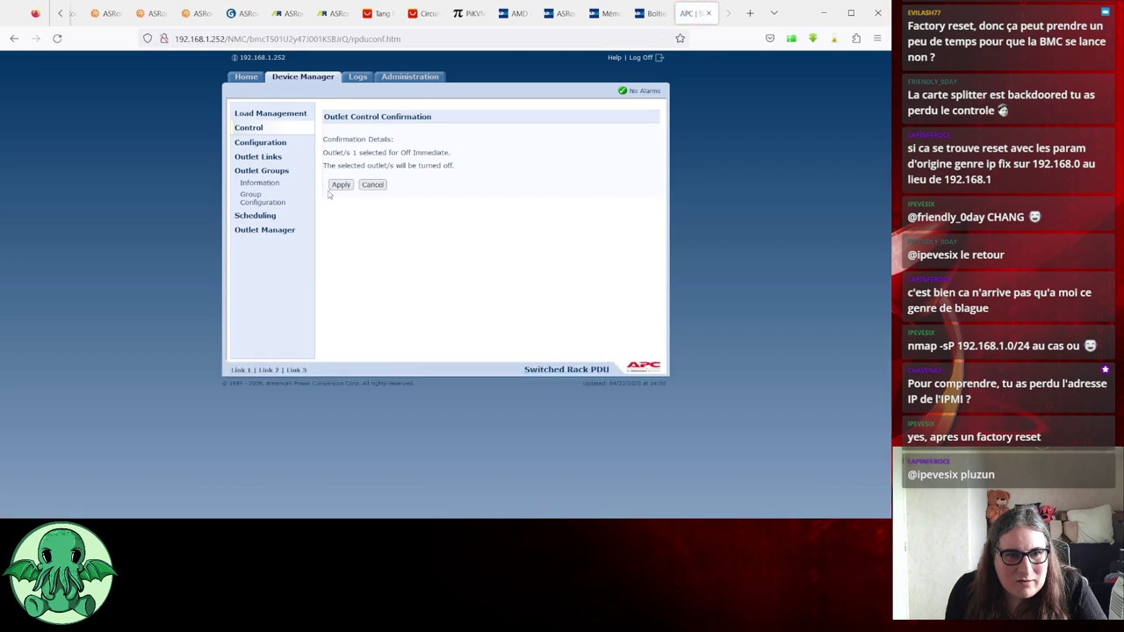
{"action": "left_click", "coordinate": [339, 185]}
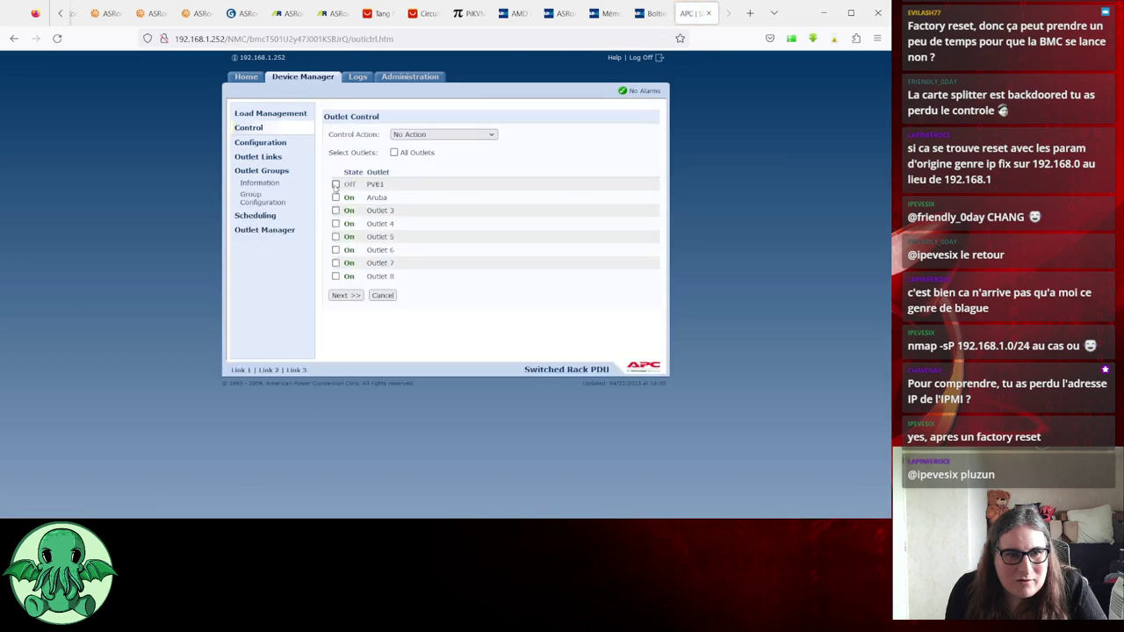
Turn off the Aruba outlet and Outlets 3 to 8 with the Off Immediate control action and apply it
{"action": "left_click", "coordinate": [336, 184]}
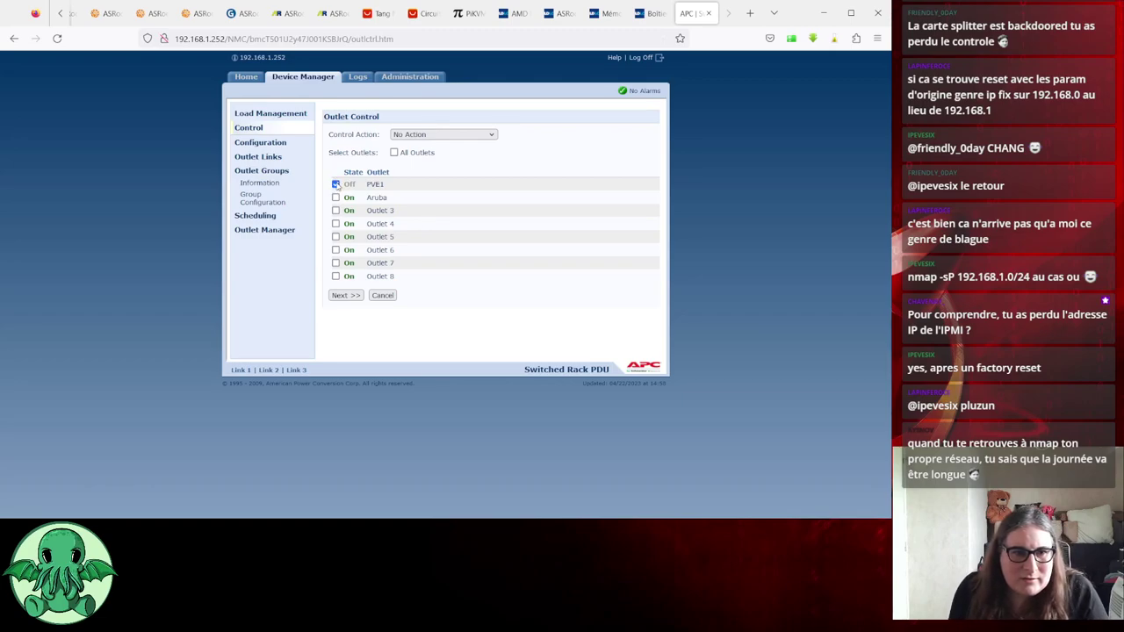
{"action": "left_click", "coordinate": [336, 185]}
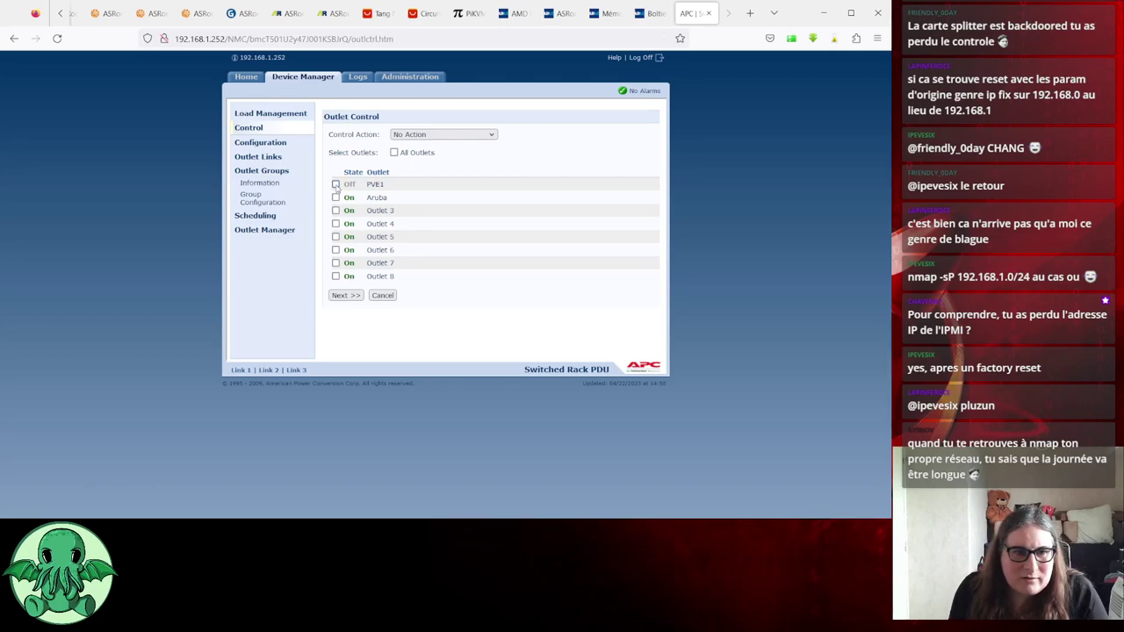
{"action": "left_click", "coordinate": [336, 276]}
{"action": "left_click", "coordinate": [336, 262]}
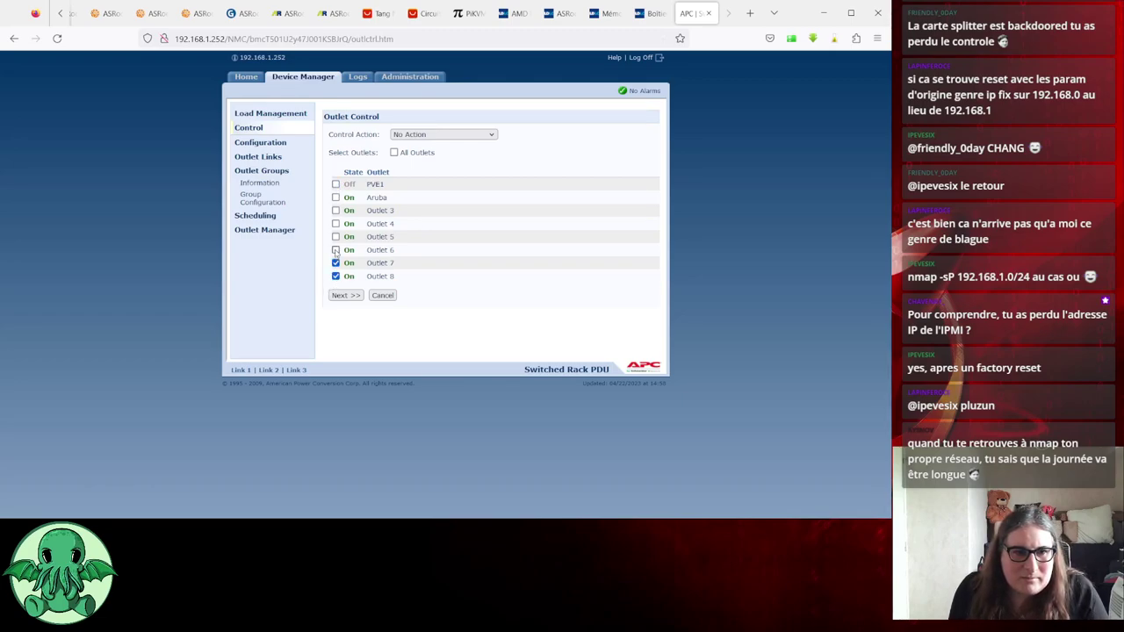
{"action": "left_click", "coordinate": [335, 250]}
{"action": "left_click", "coordinate": [336, 210]}
{"action": "left_click", "coordinate": [335, 197]}
{"action": "left_click", "coordinate": [335, 223]}
{"action": "left_click", "coordinate": [336, 237]}
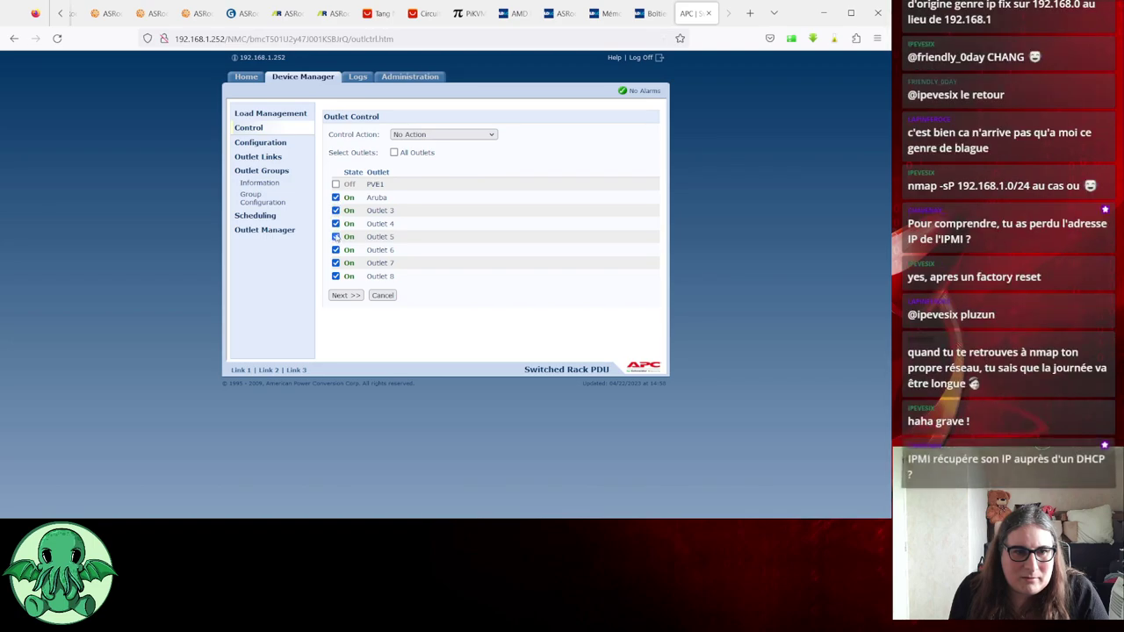
{"action": "left_click", "coordinate": [442, 191]}
{"action": "left_click", "coordinate": [344, 296]}
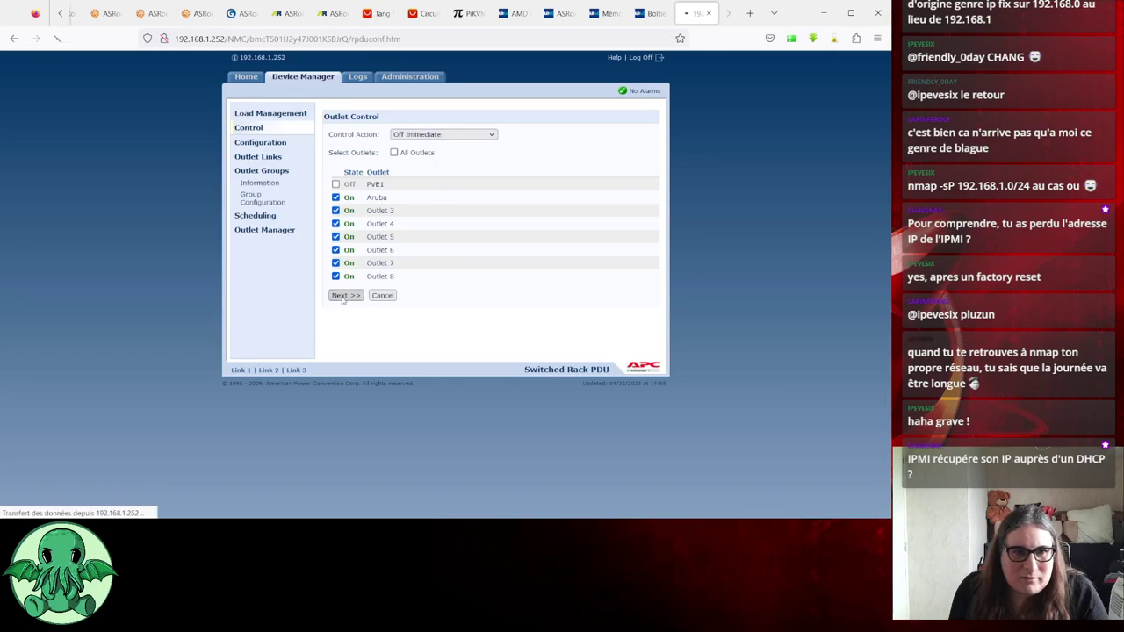
{"action": "left_click", "coordinate": [341, 185]}
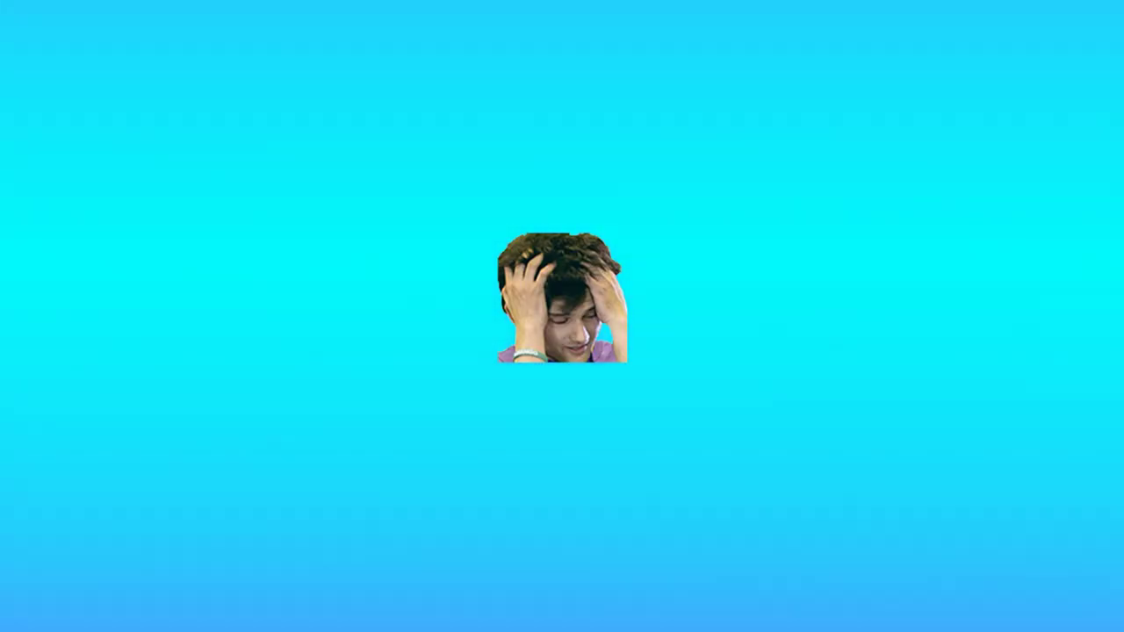